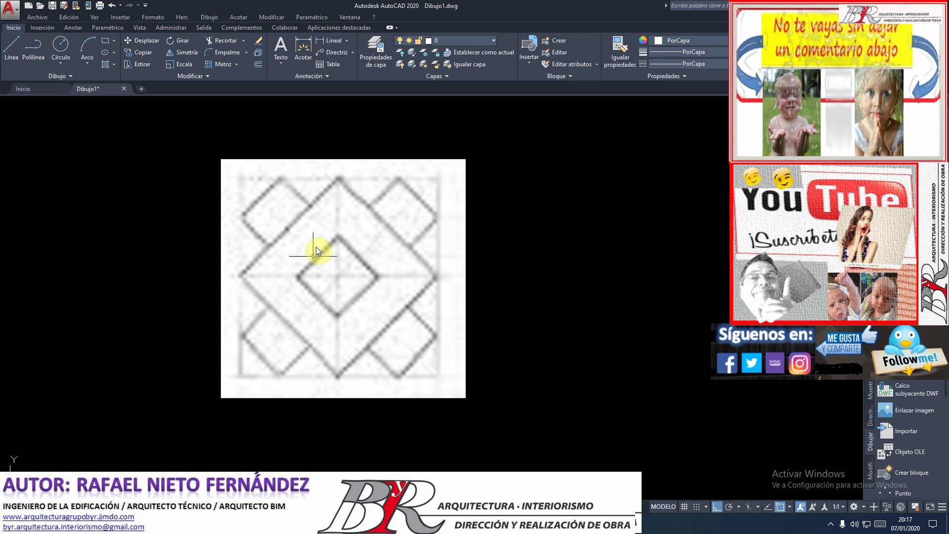
- Zoom around the reference tile image and window-select it
scroll(316, 243, "up", 2)
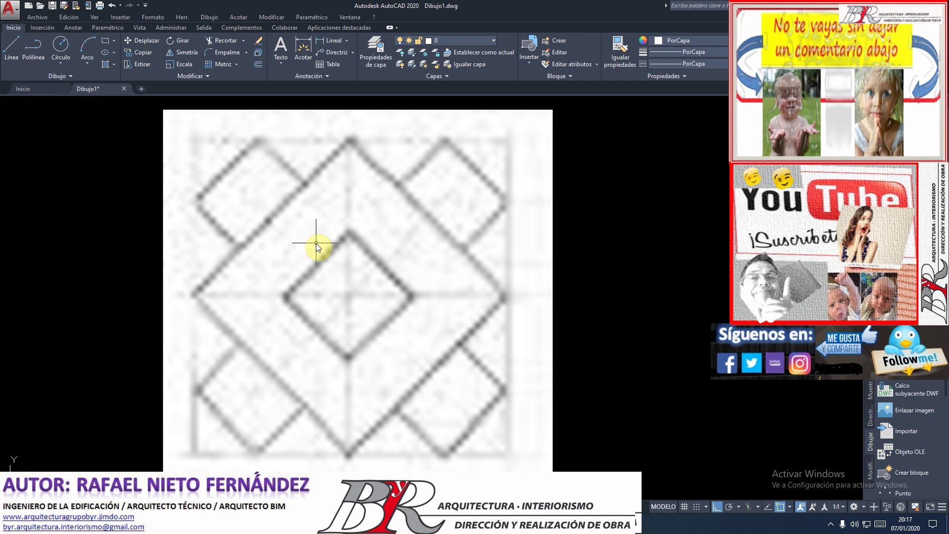
scroll(316, 243, "down", 2)
scroll(290, 228, "up", 2)
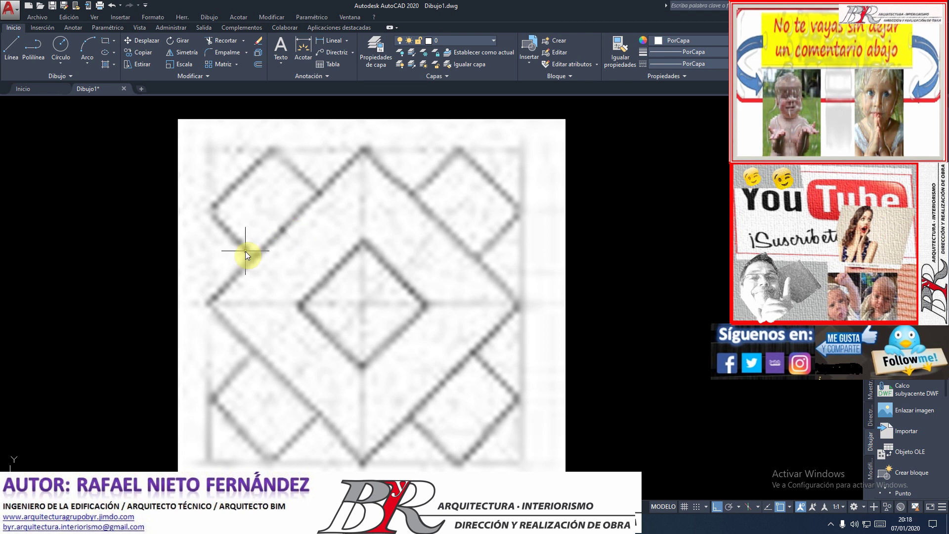
scroll(247, 251, "down", 2)
scroll(276, 243, "down", 2)
scroll(276, 242, "up", 2)
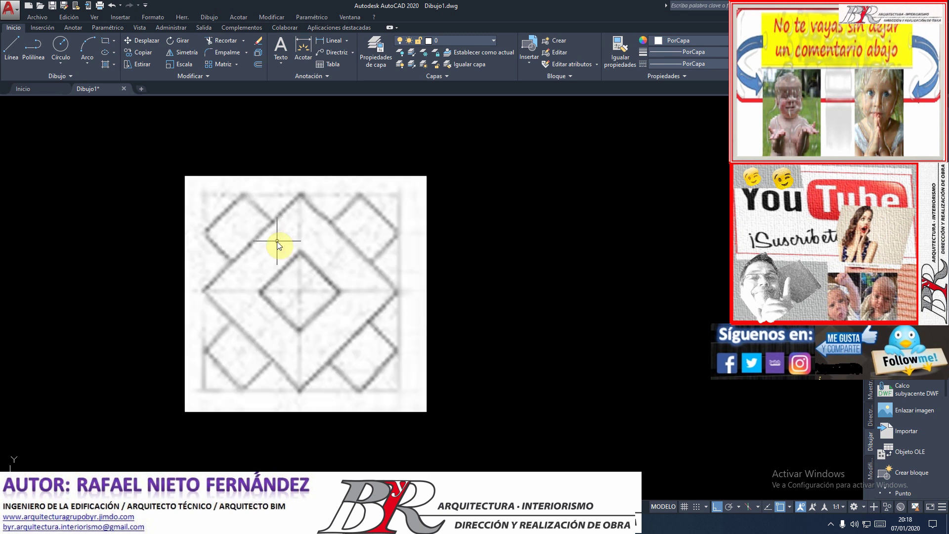
left_click(197, 189)
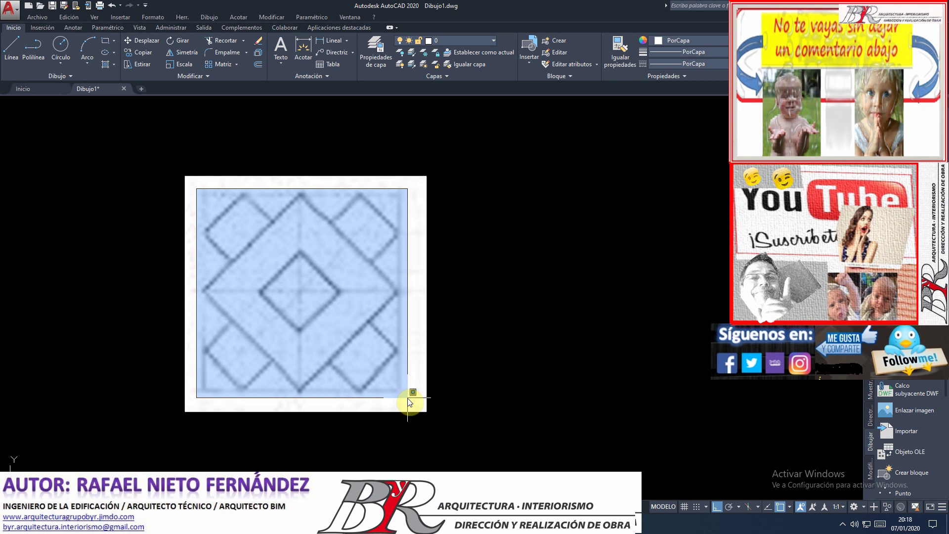
left_click(408, 399)
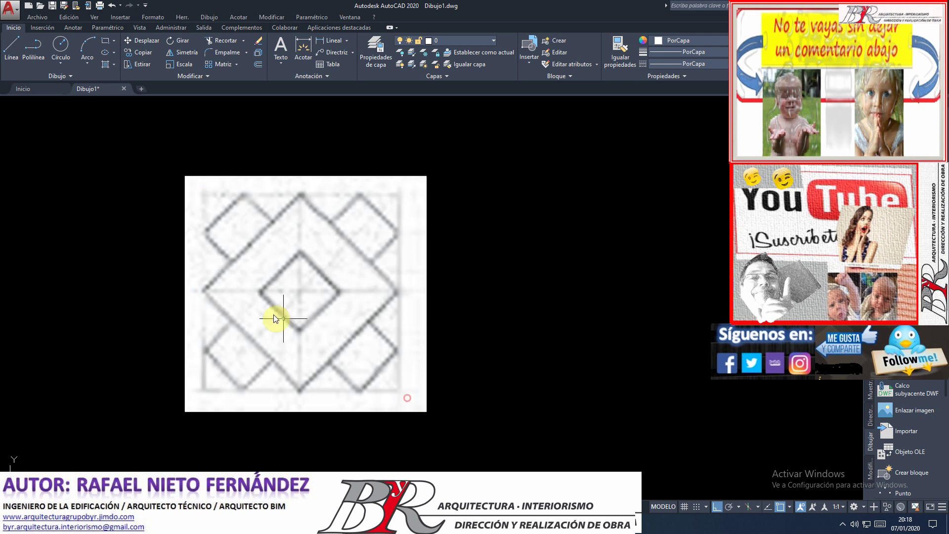
scroll(239, 271, "up", 2)
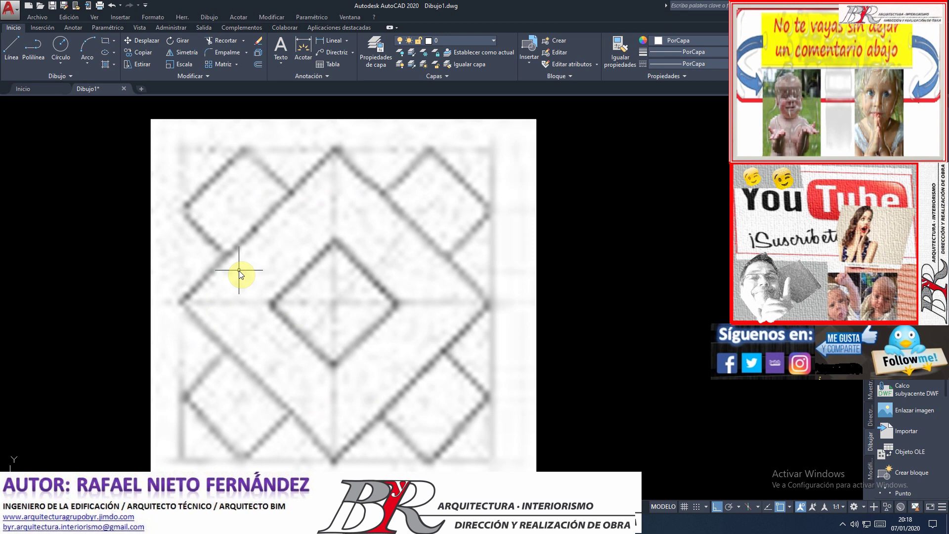
scroll(235, 295, "down", 2)
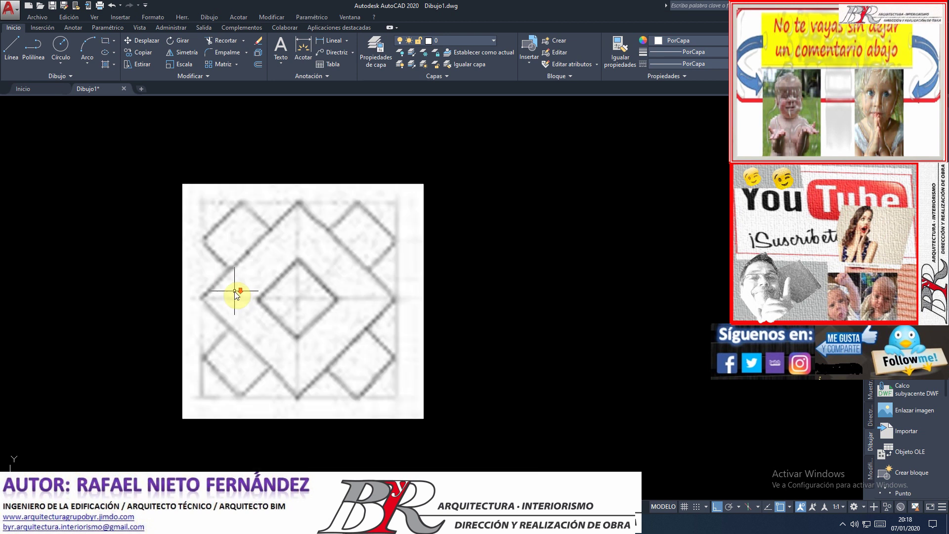
scroll(302, 269, "up", 2)
scroll(294, 277, "down", 2)
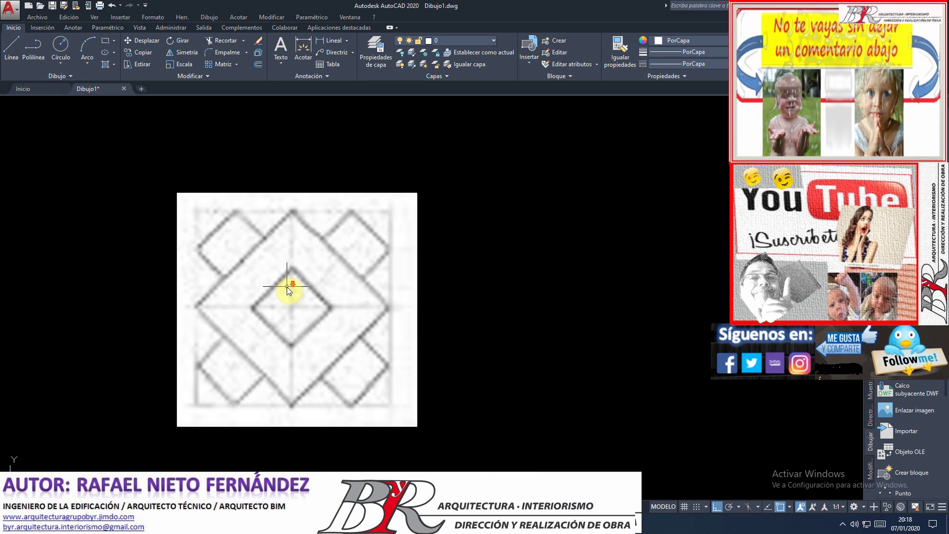
scroll(319, 281, "up", 2)
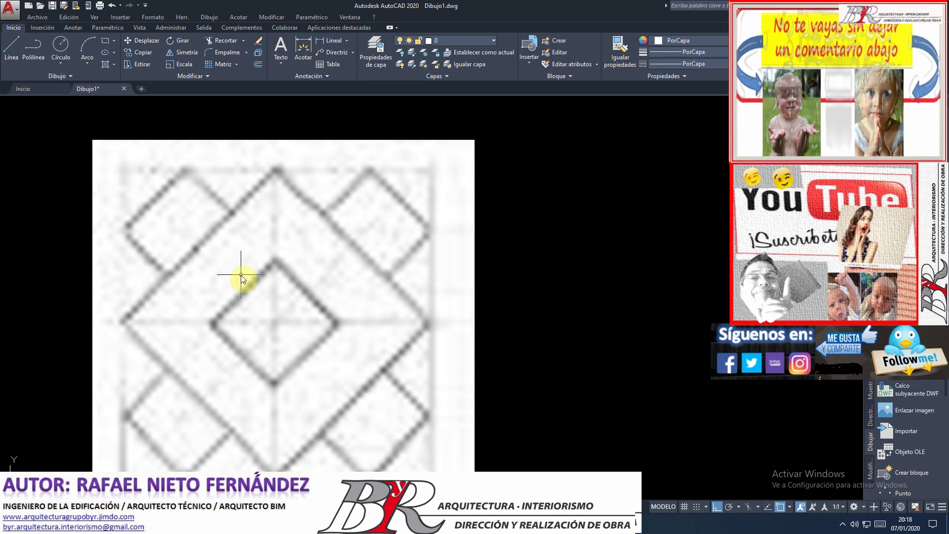
scroll(241, 275, "down", 2)
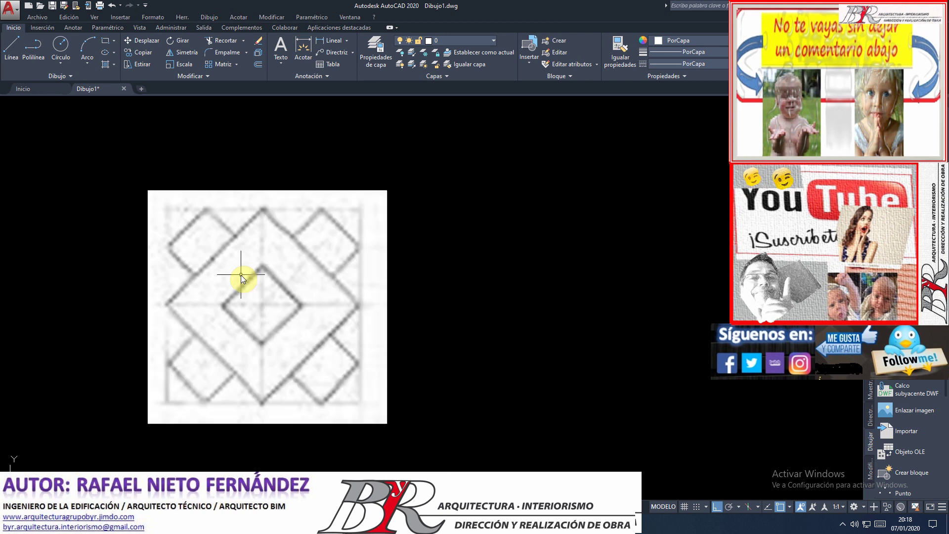
scroll(242, 275, "up", 2)
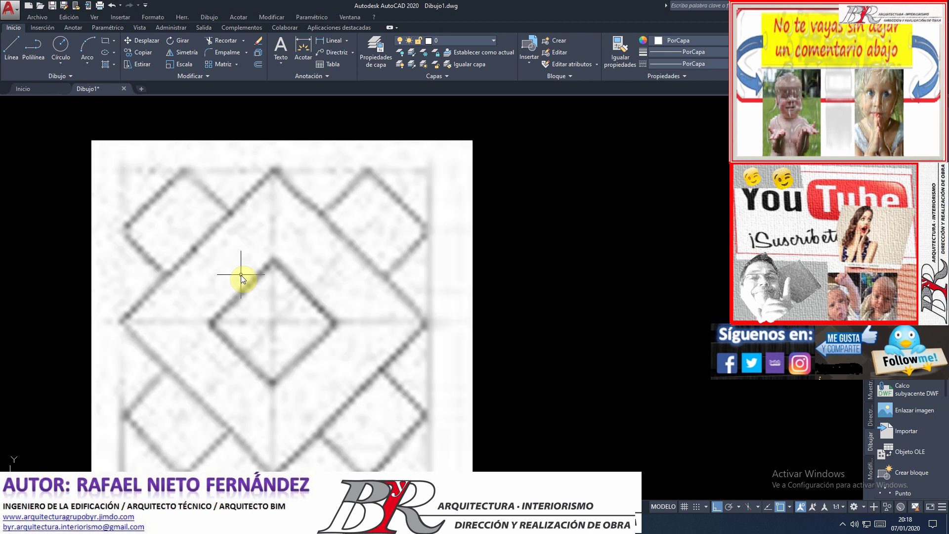
scroll(241, 275, "down", 2)
scroll(241, 253, "up", 2)
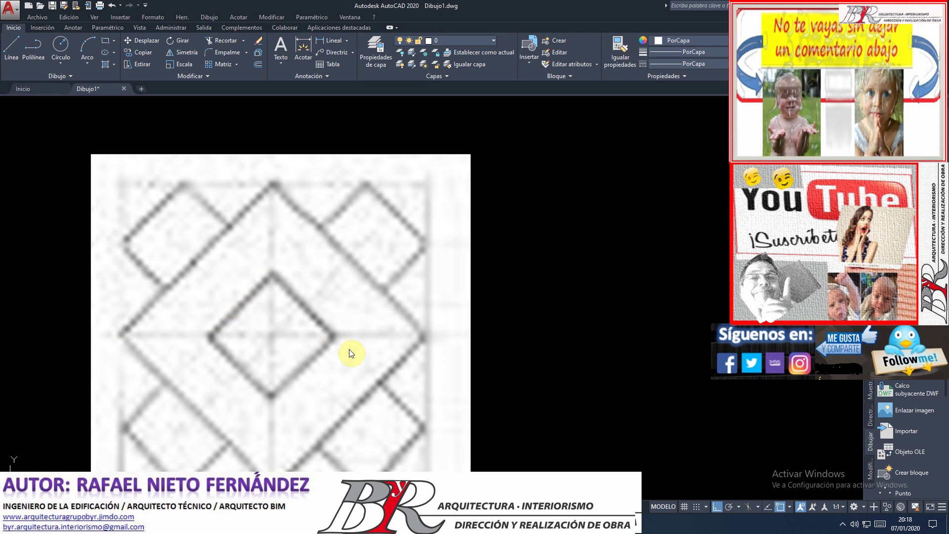
scroll(256, 350, "down", 2)
scroll(250, 339, "up", 2)
scroll(247, 332, "down", 2)
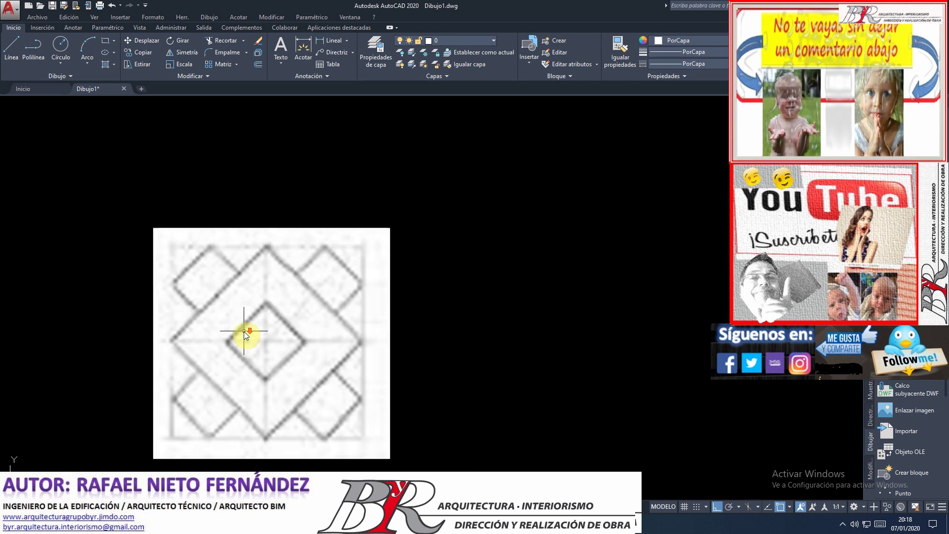
scroll(247, 413, "up", 2)
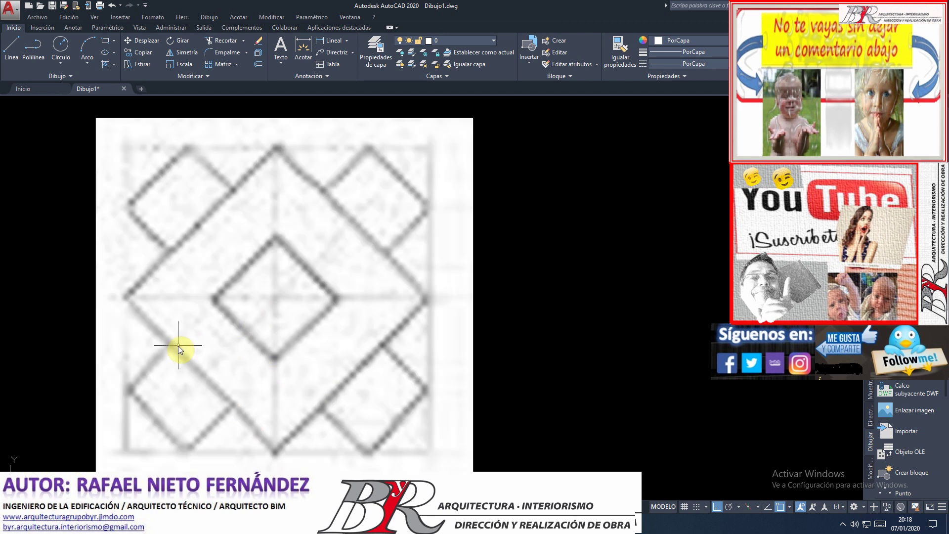
scroll(178, 346, "down", 2)
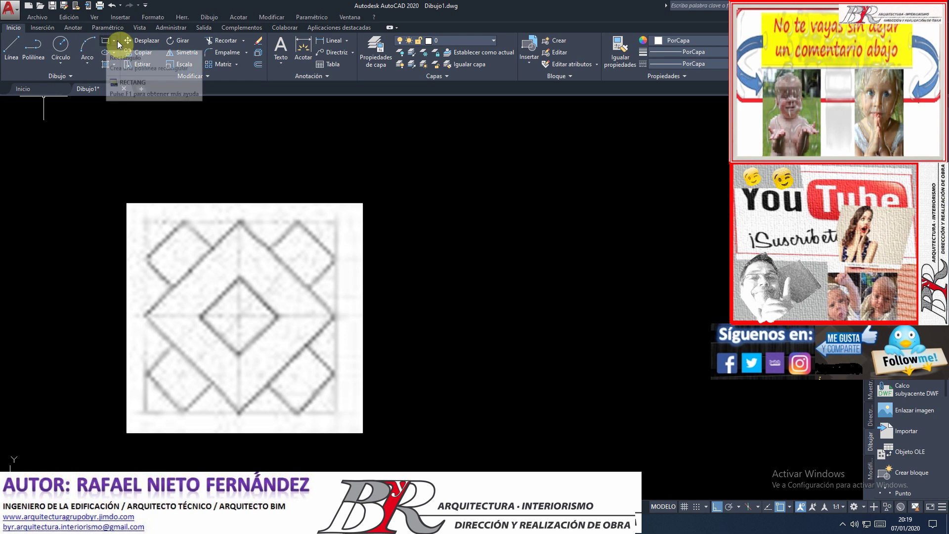
- Draw a square with Rectángulo just right of the reference image
left_click(210, 17)
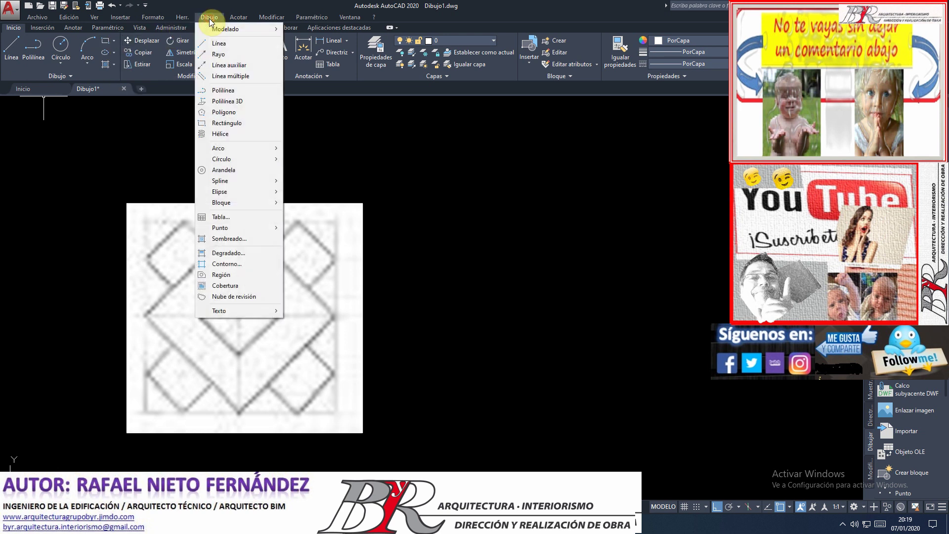
left_click(235, 126)
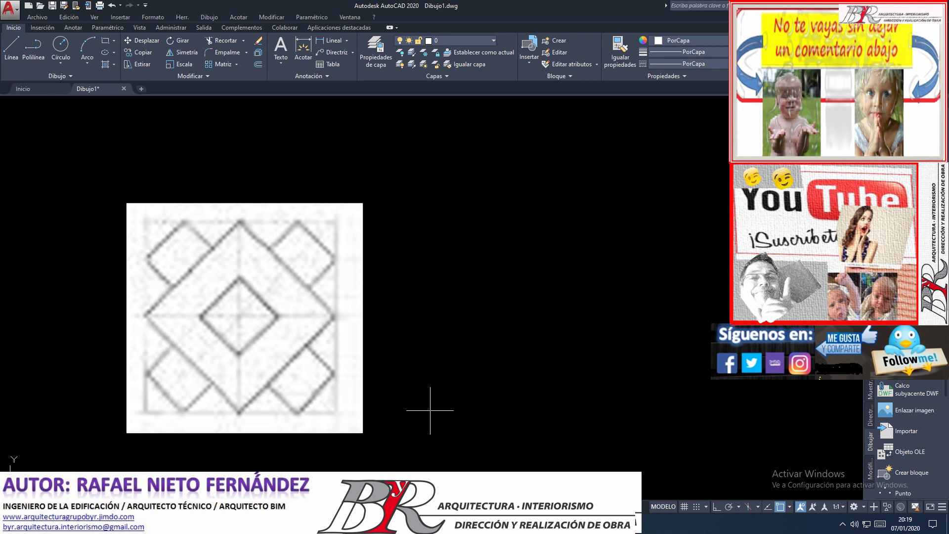
left_click(430, 410)
key("Return")
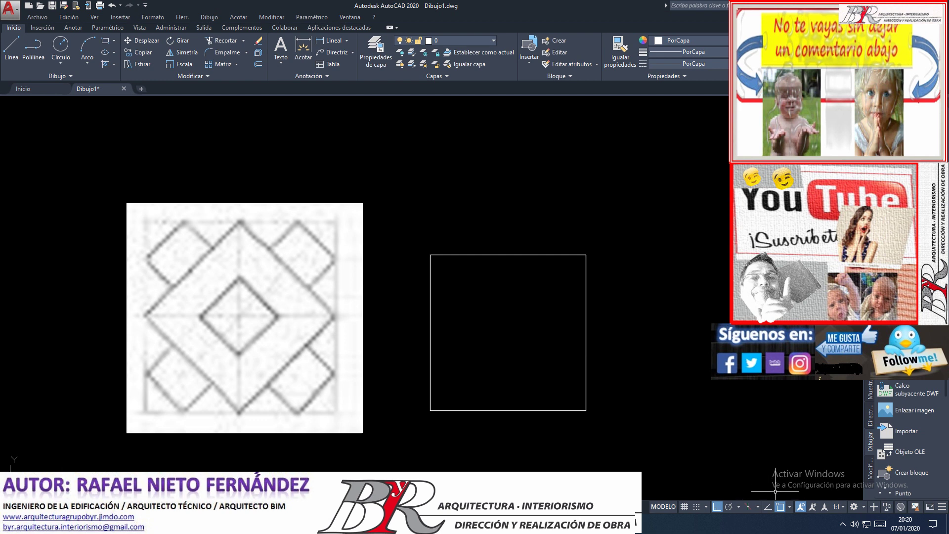
left_click(789, 506)
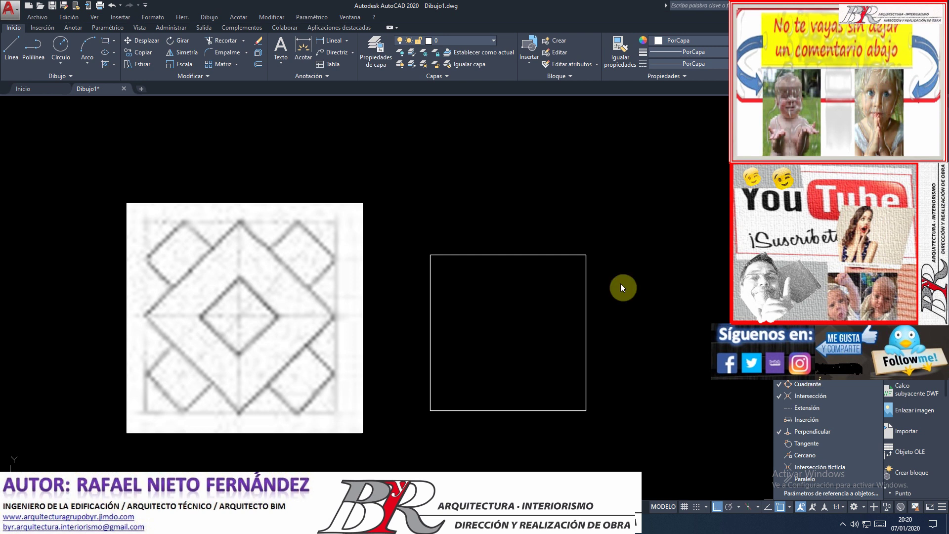
- Draw a horizontal centre line between the square's left and right edge midpoints
left_click(505, 192)
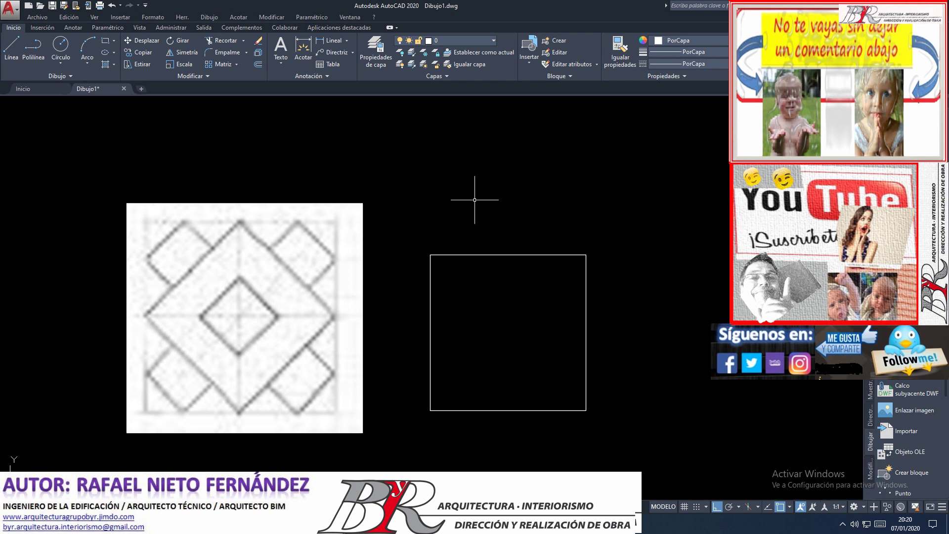
scroll(604, 312, "up", 2)
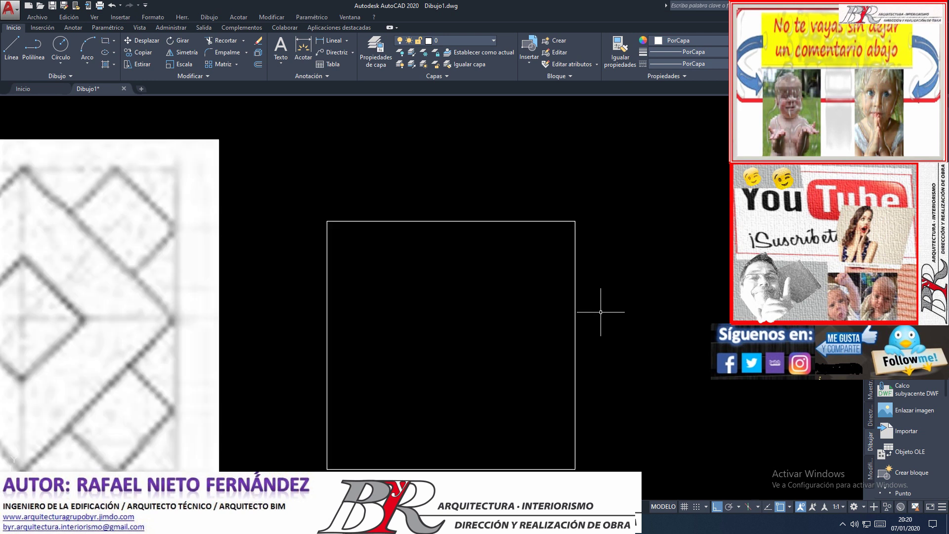
scroll(492, 334, "down", 2)
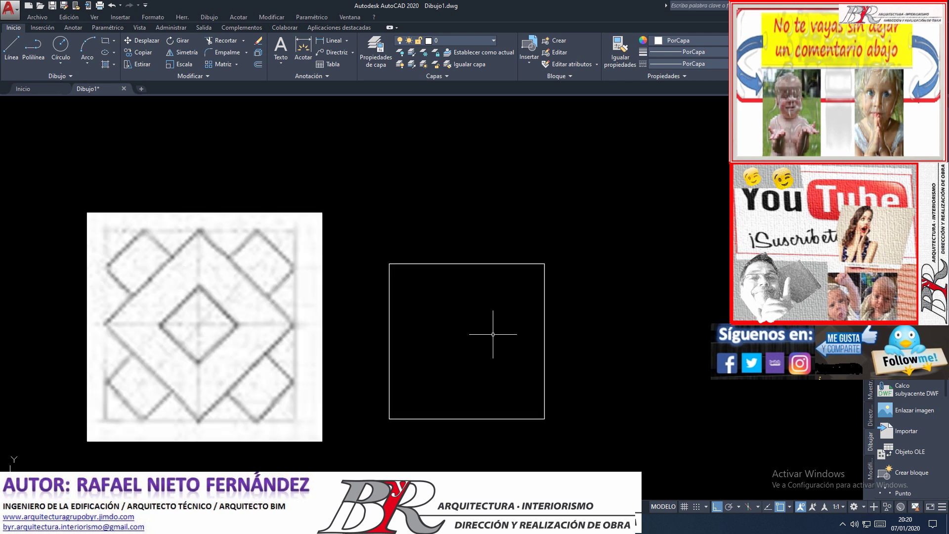
left_click(15, 50)
left_click(389, 341)
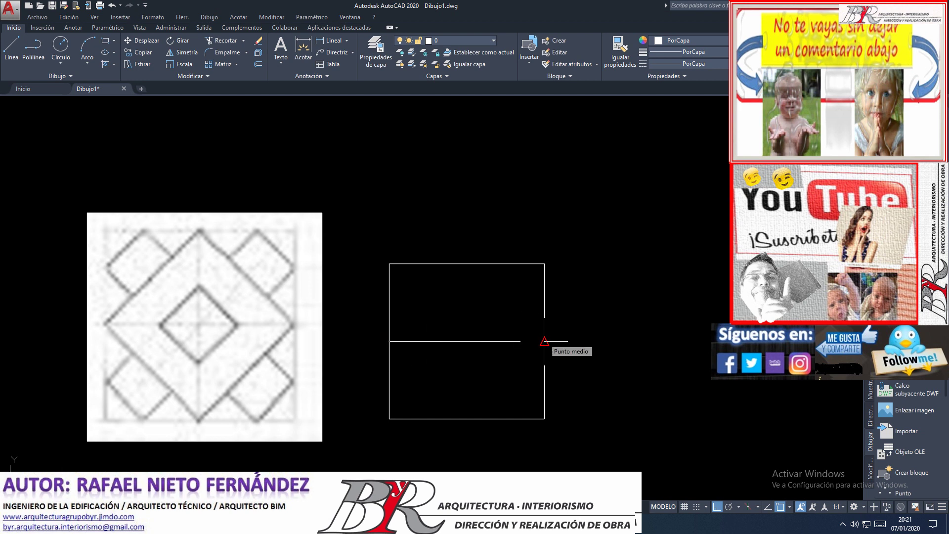
left_click(544, 341)
key("Return")
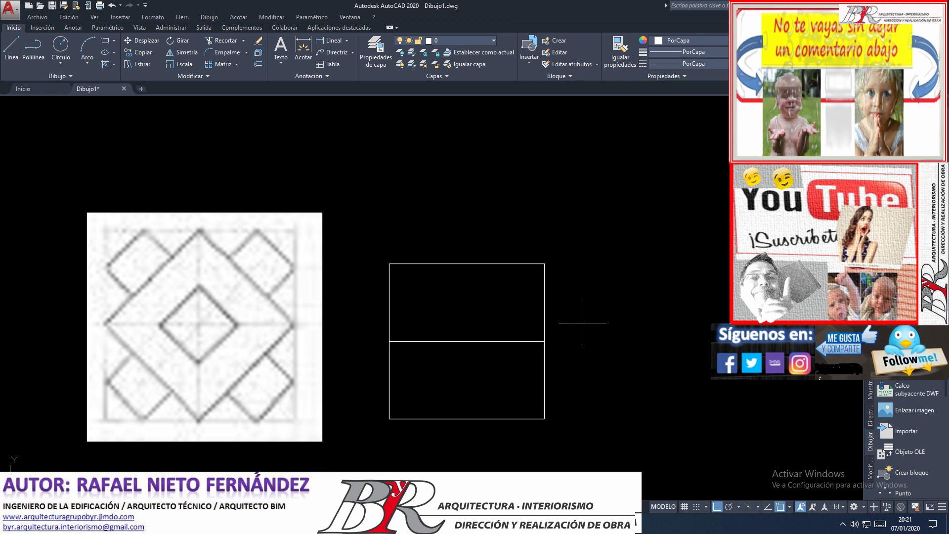
- Draw the diamond through the right, top, left and bottom edge midpoints
key("Return")
left_click(544, 318)
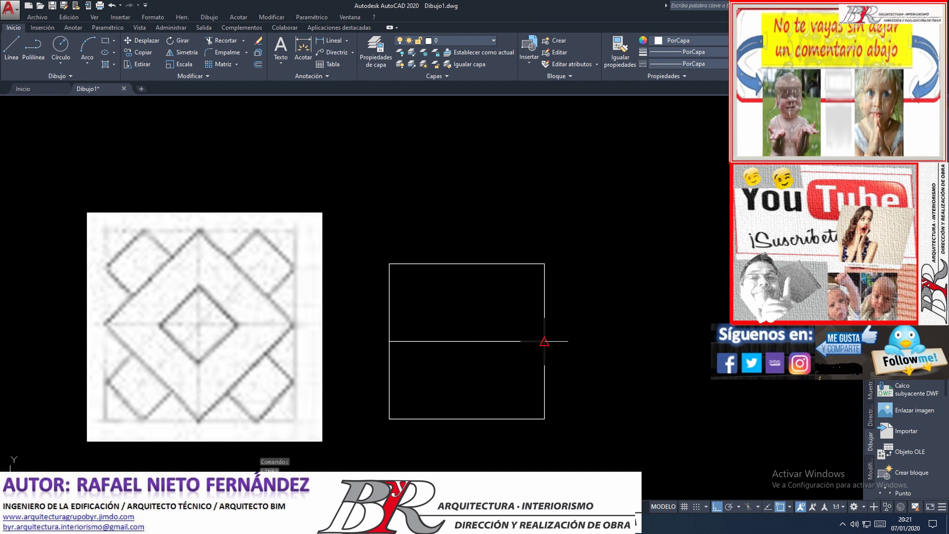
left_click(544, 341)
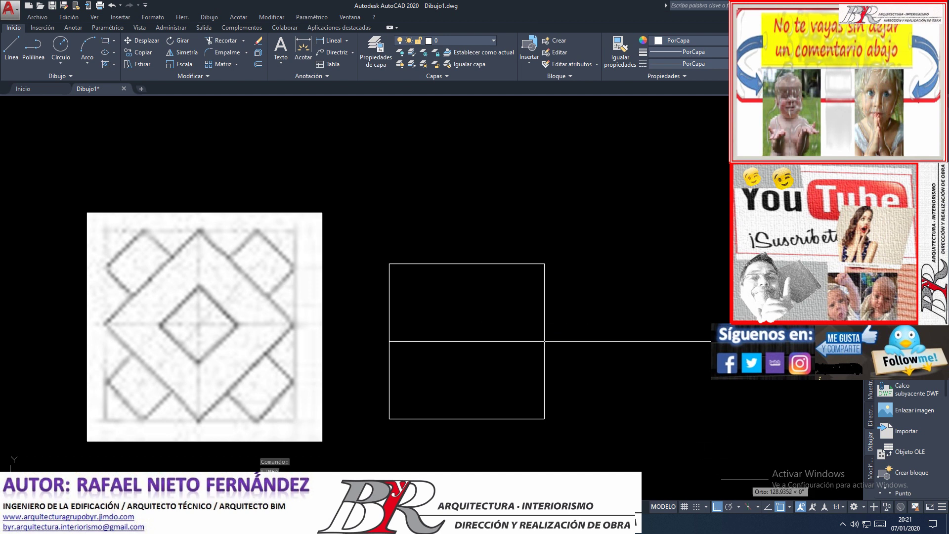
left_click(720, 507)
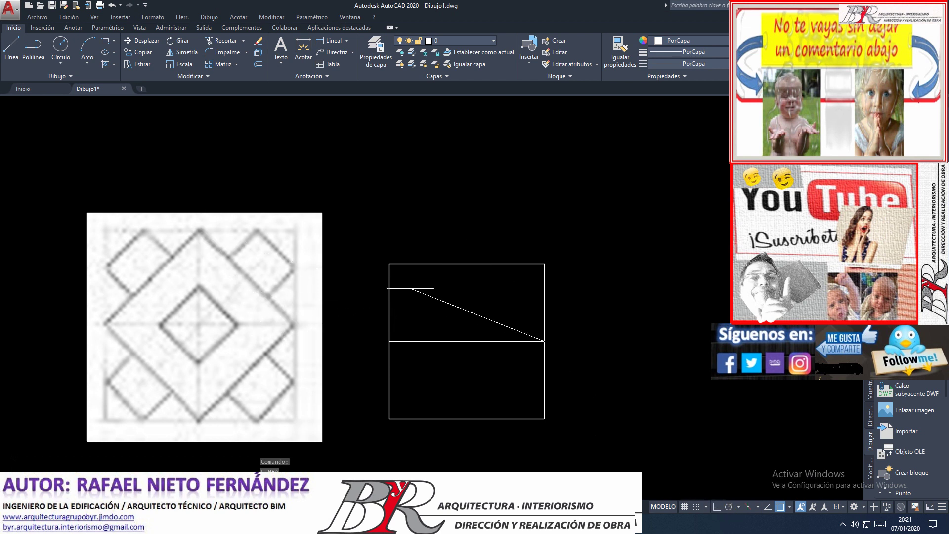
left_click(467, 264)
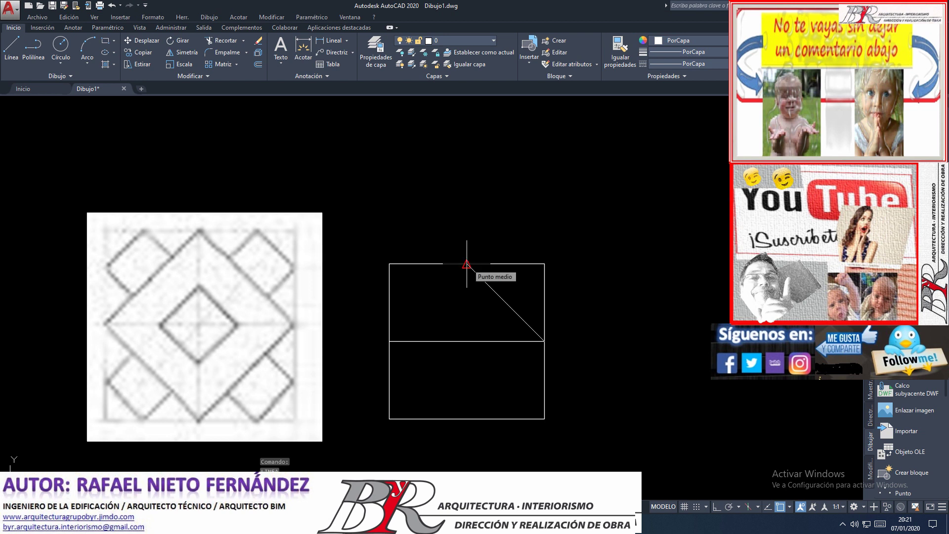
left_click(389, 341)
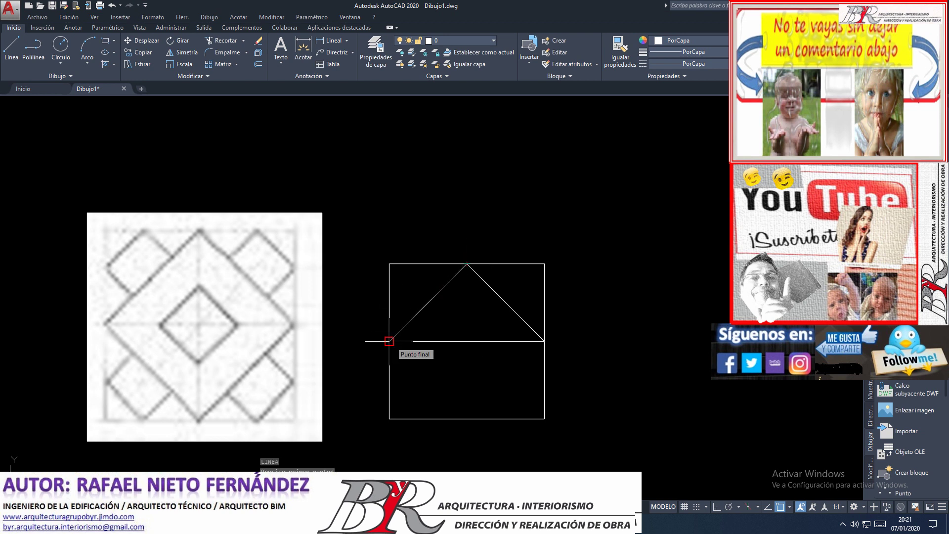
left_click(389, 341)
left_click(467, 419)
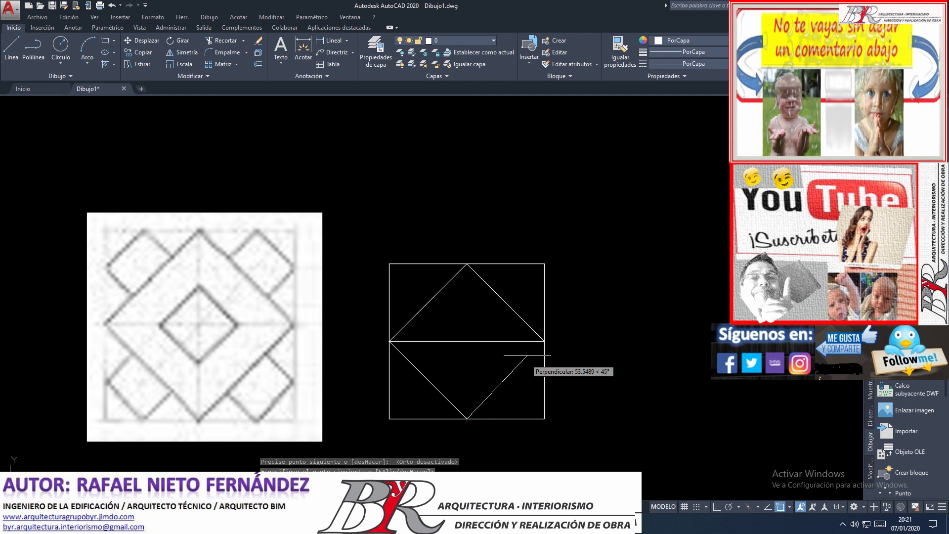
left_click(544, 341)
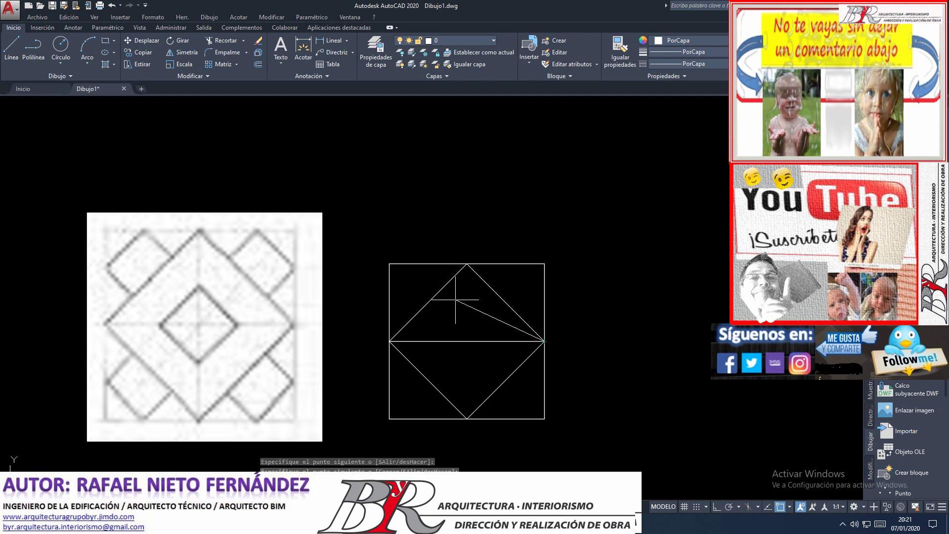
left_click(455, 300)
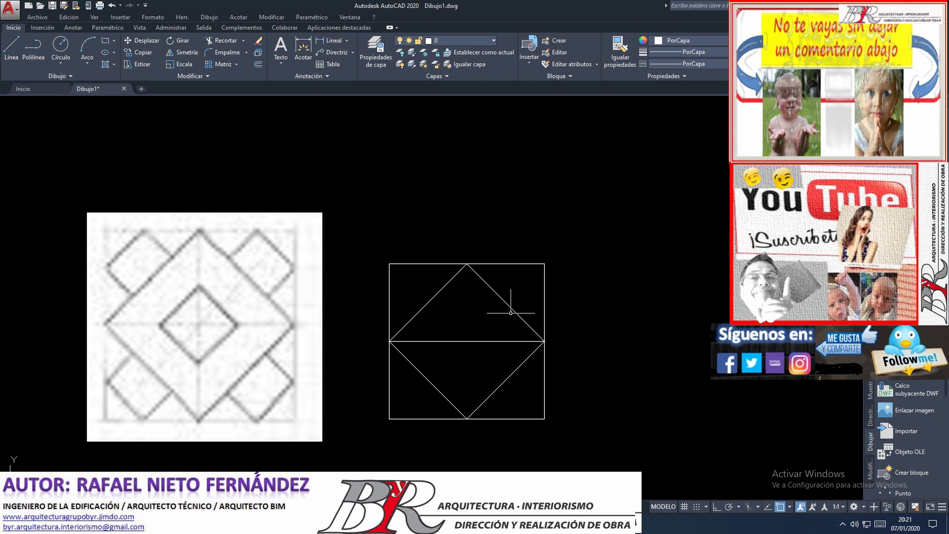
- Set the four selected diamond edges to the colour Rojo
left_click(494, 293)
left_click(429, 381)
left_click(724, 41)
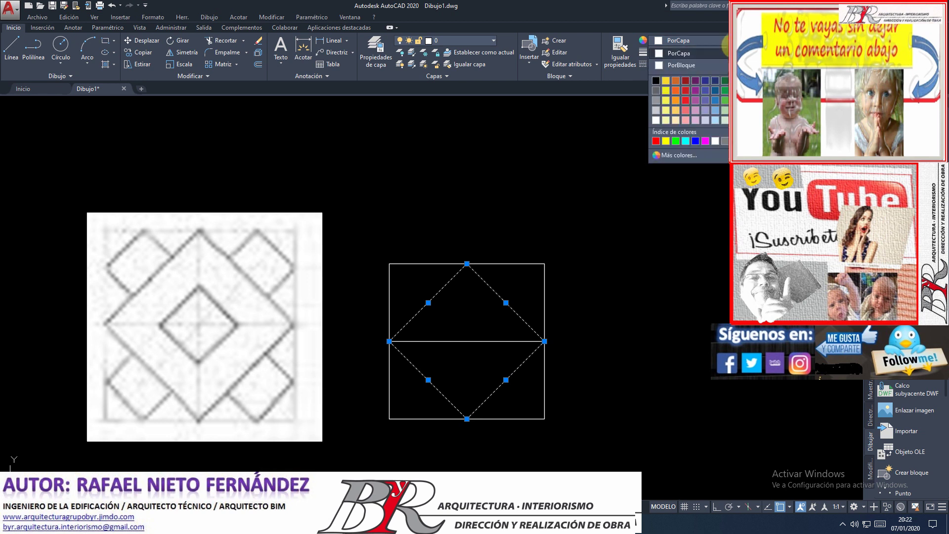
left_click(654, 143)
key("Escape")
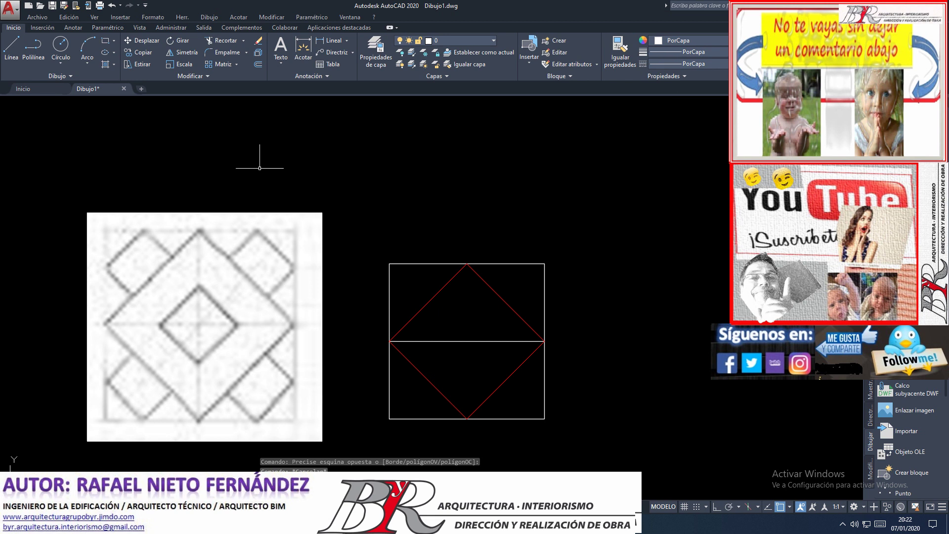
- Draw a vertical midline from top to bottom midpoint plus both corner-to-corner diagonals
left_click(14, 48)
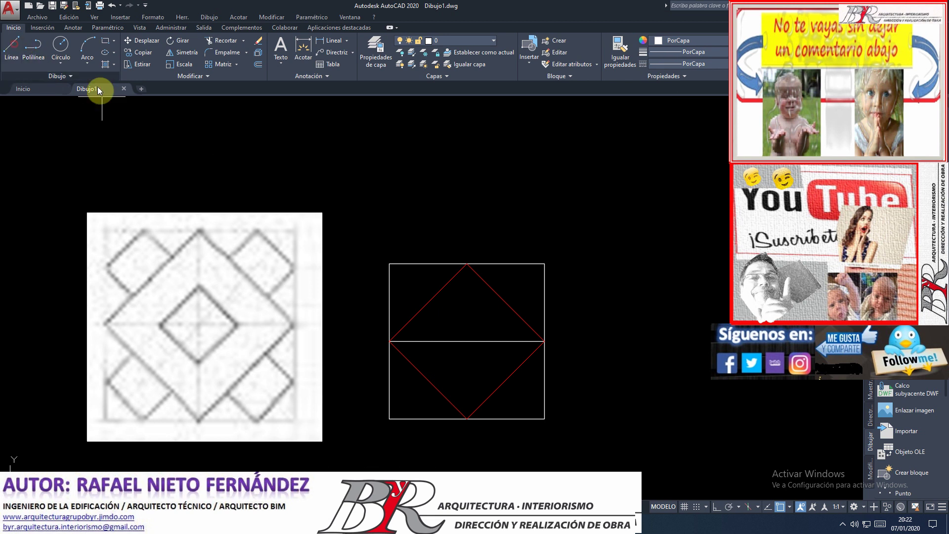
left_click(467, 263)
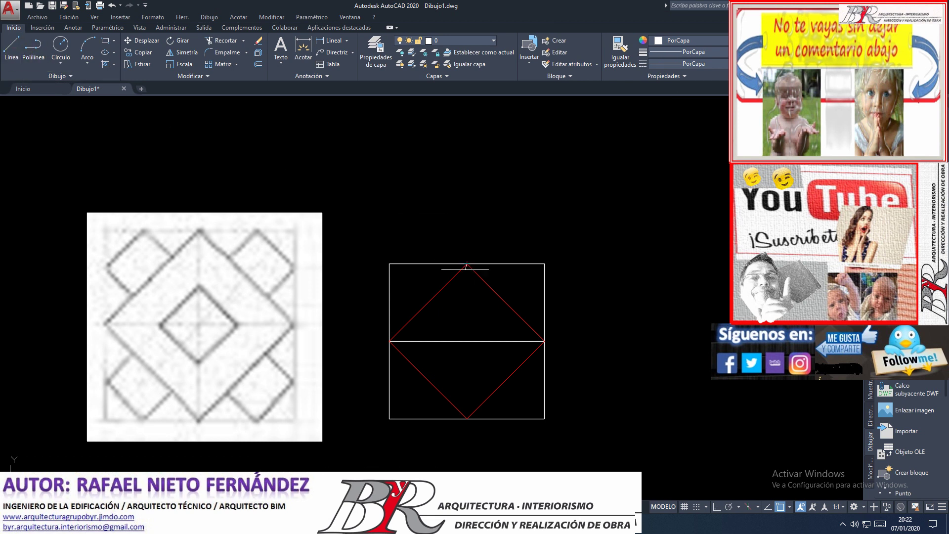
left_click(466, 419)
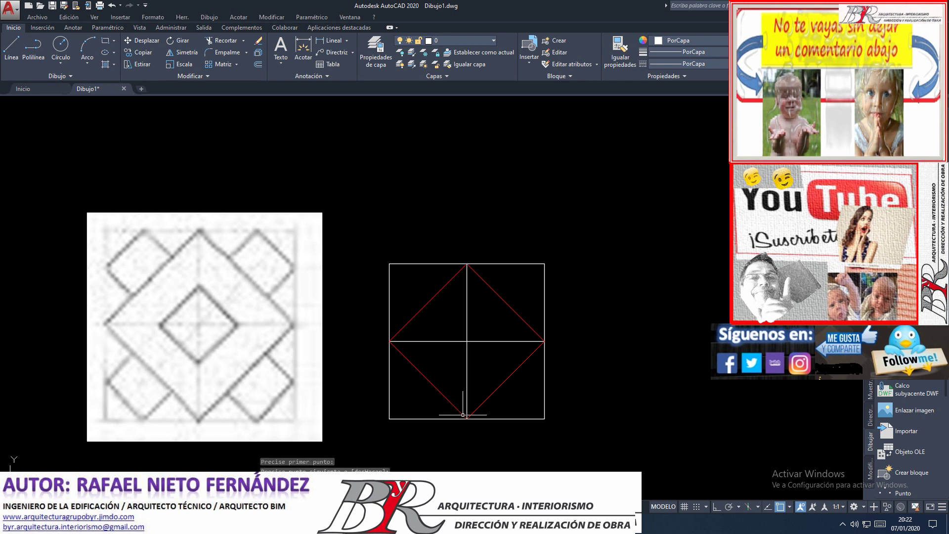
left_click(388, 419)
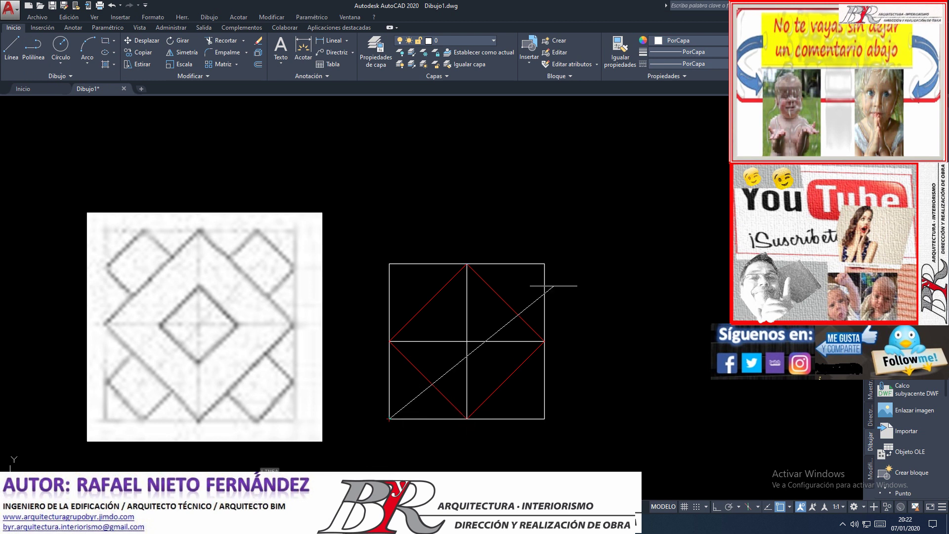
left_click(544, 263)
key("space")
left_click(389, 264)
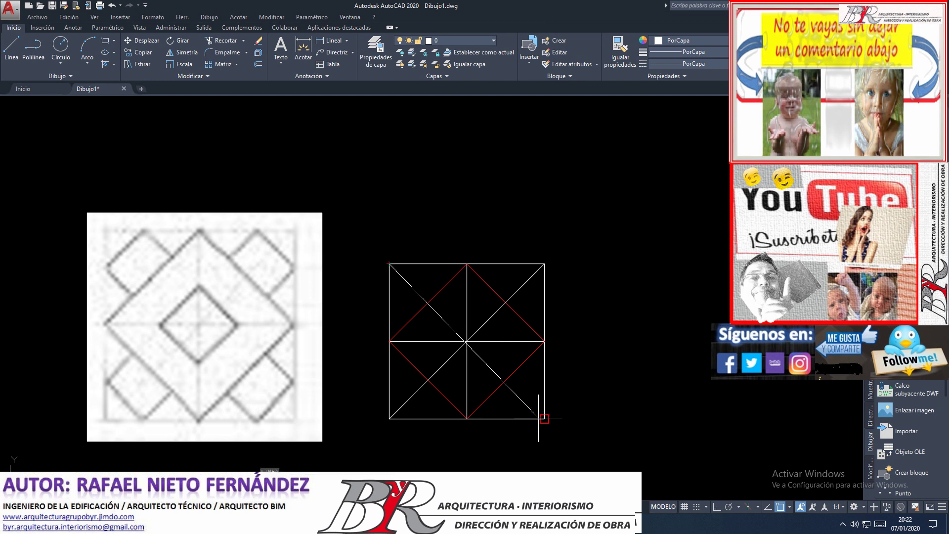
left_click(544, 419)
key("space")
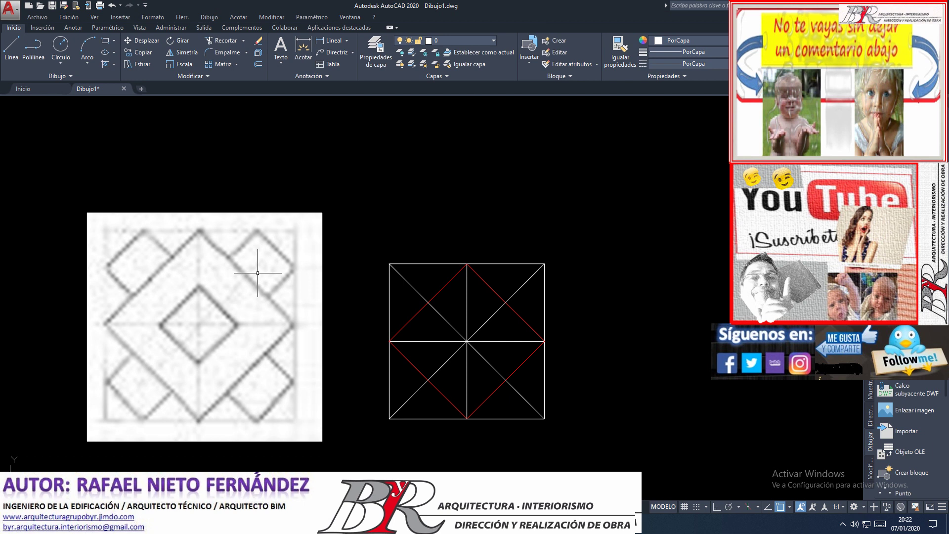
scroll(272, 413, "up", 2)
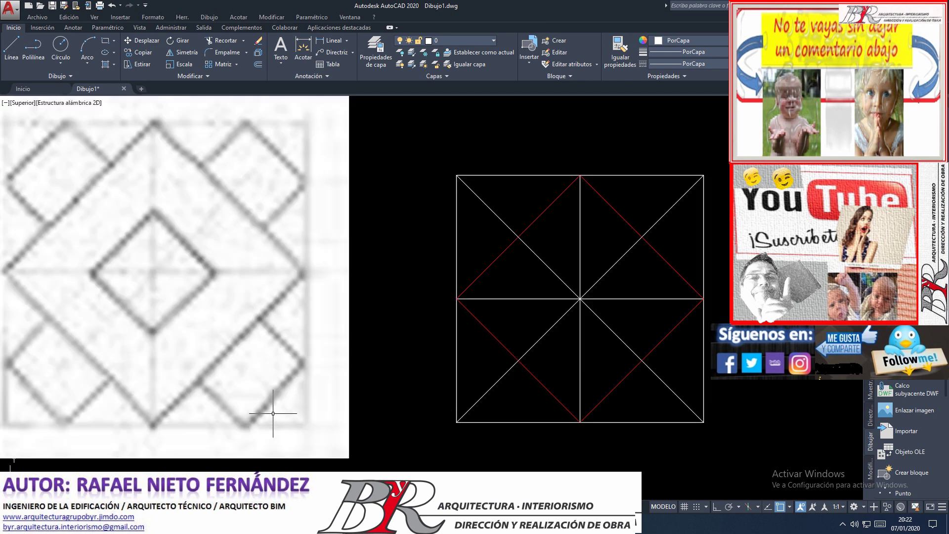
scroll(272, 414, "down", 2)
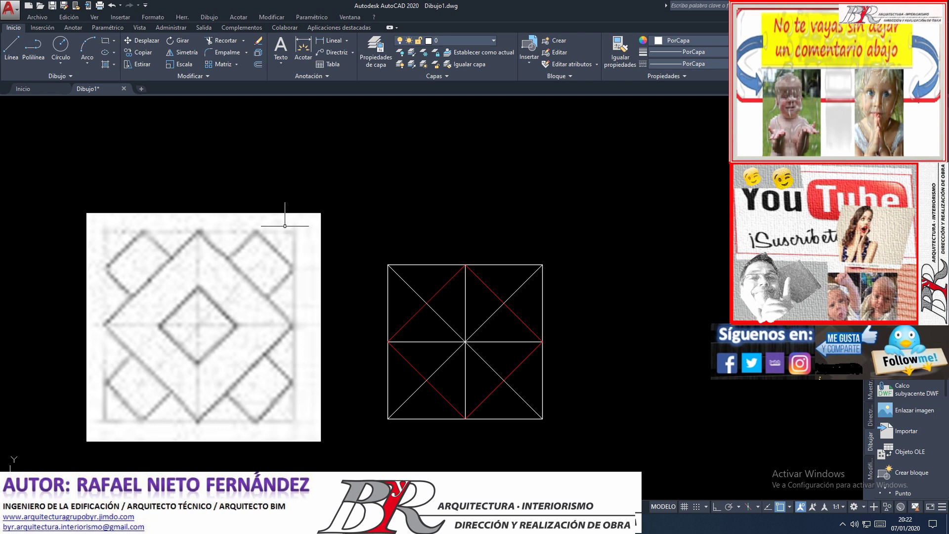
left_click(285, 226)
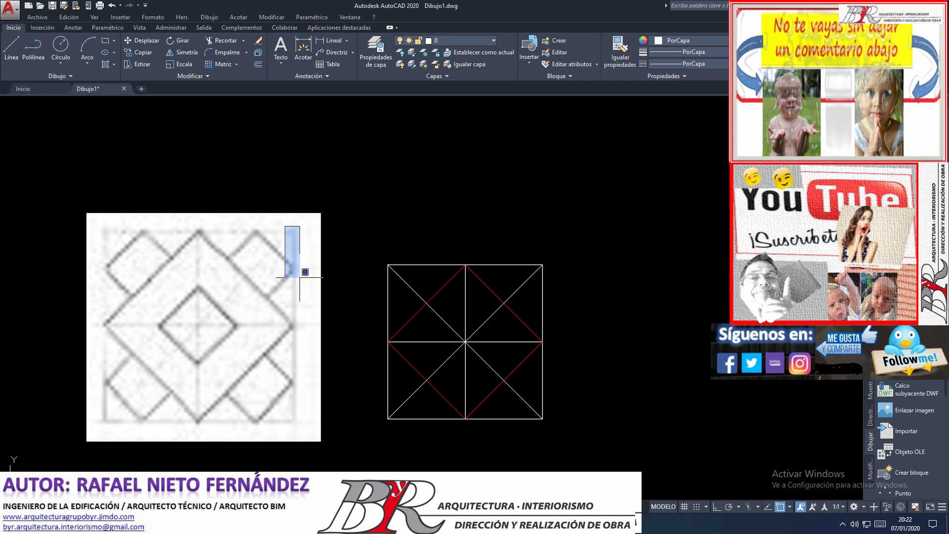
left_click(300, 277)
left_click(286, 225)
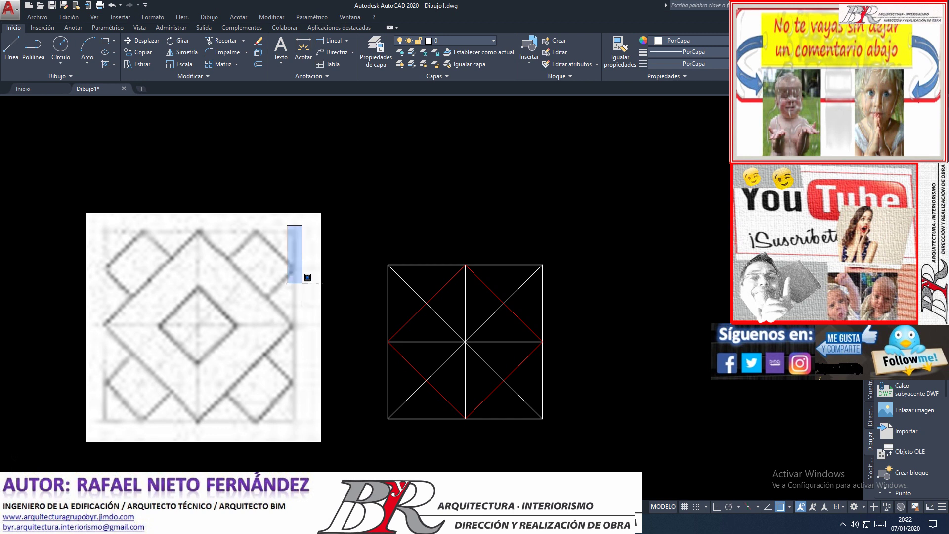
left_click(292, 271)
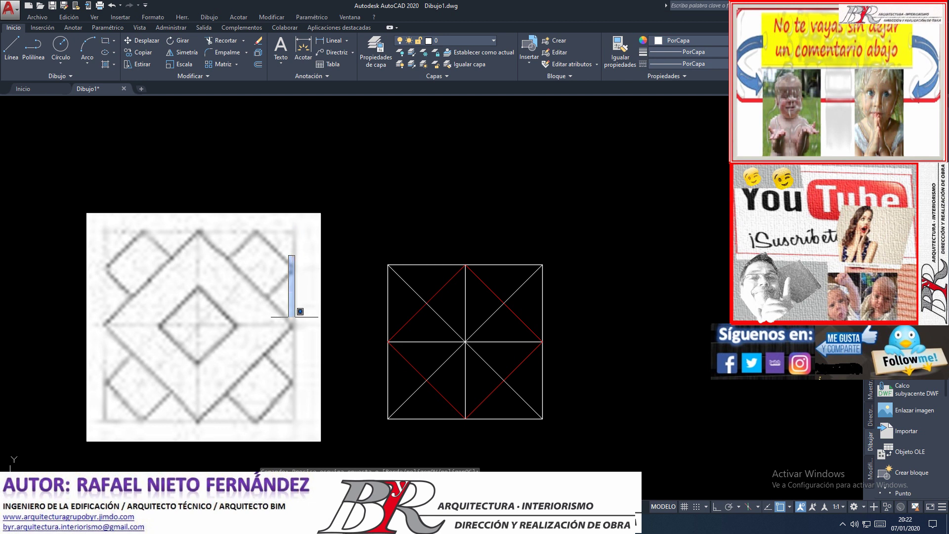
left_click(294, 334)
left_click(292, 318)
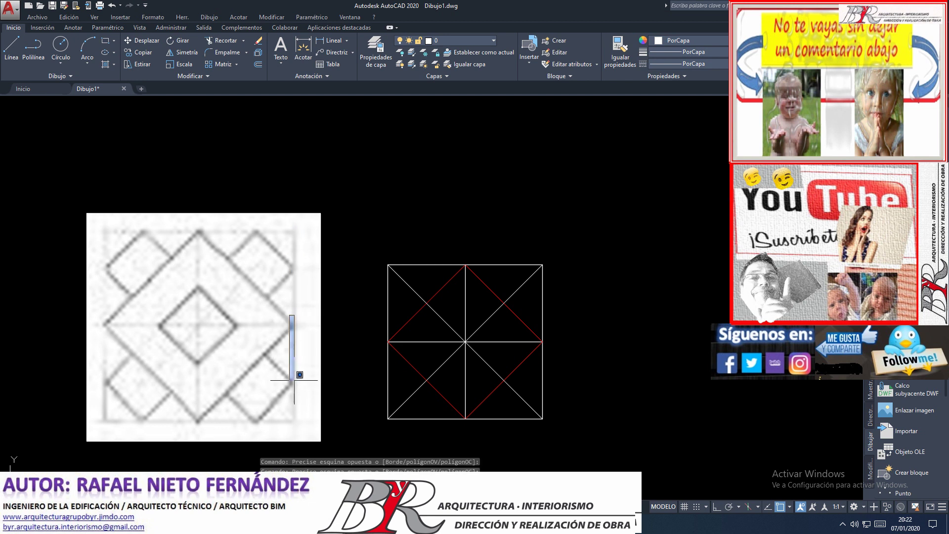
left_click(295, 386)
left_click(288, 368)
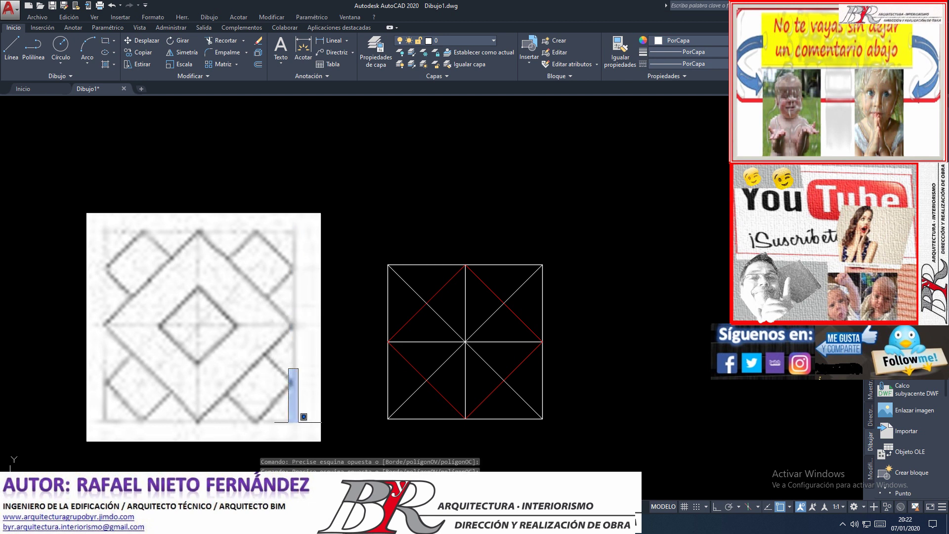
left_click(297, 426)
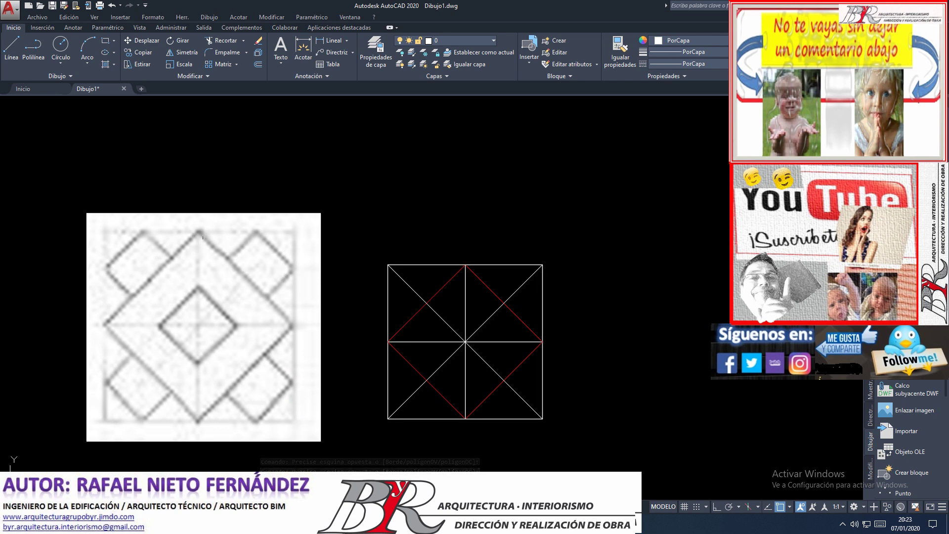
left_click(191, 223)
left_click(232, 262)
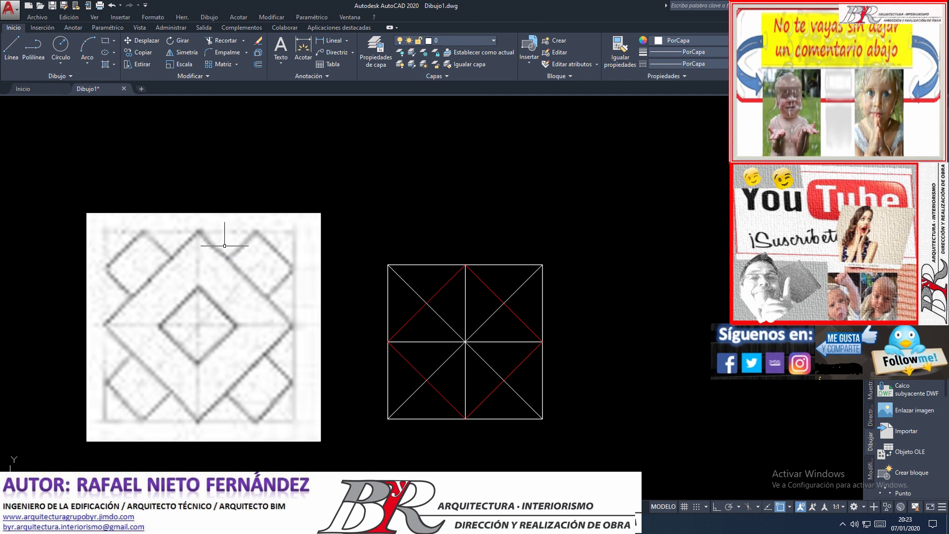
left_click(224, 245)
left_click(271, 304)
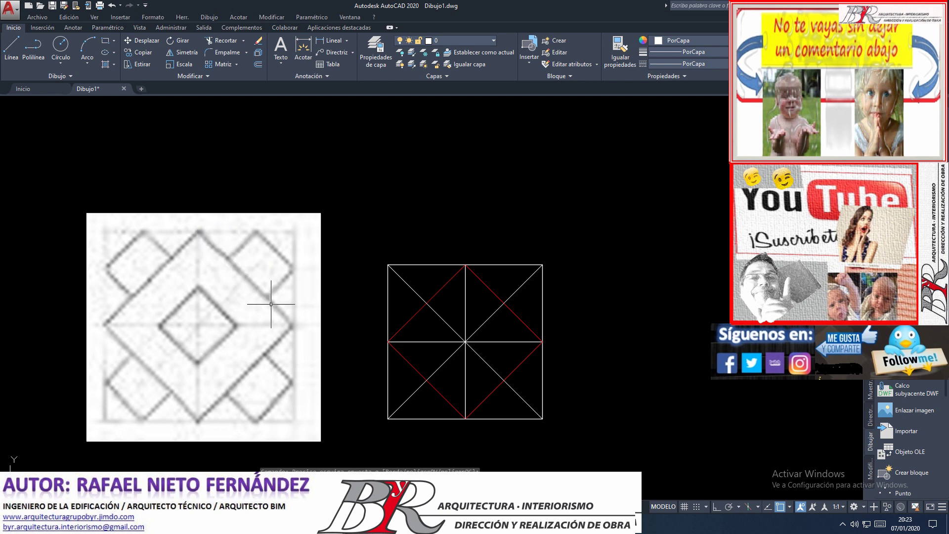
left_click(265, 289)
left_click(298, 331)
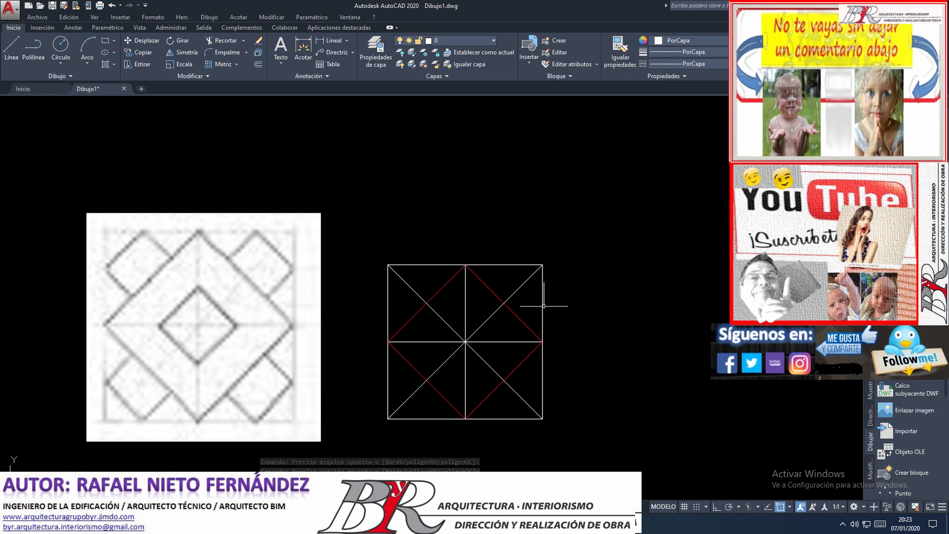
left_click(541, 307)
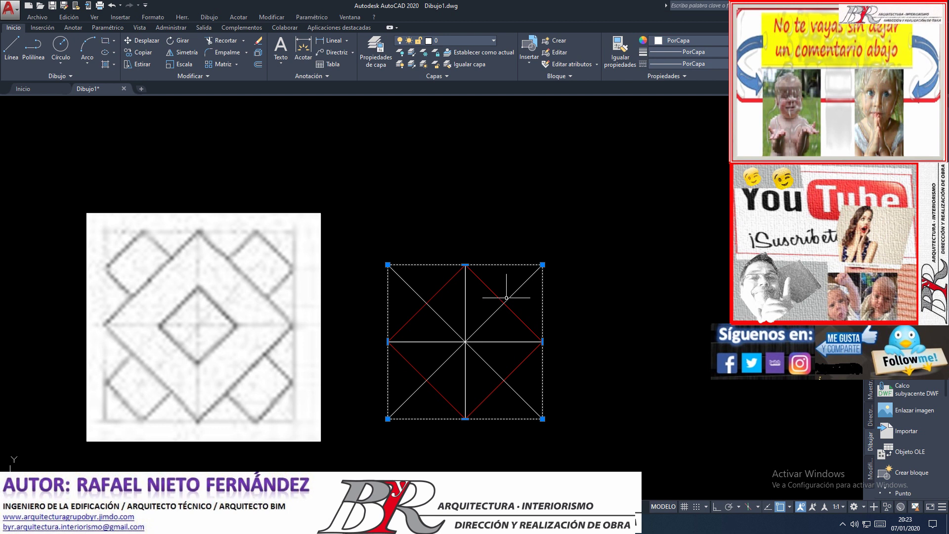
left_click(259, 56)
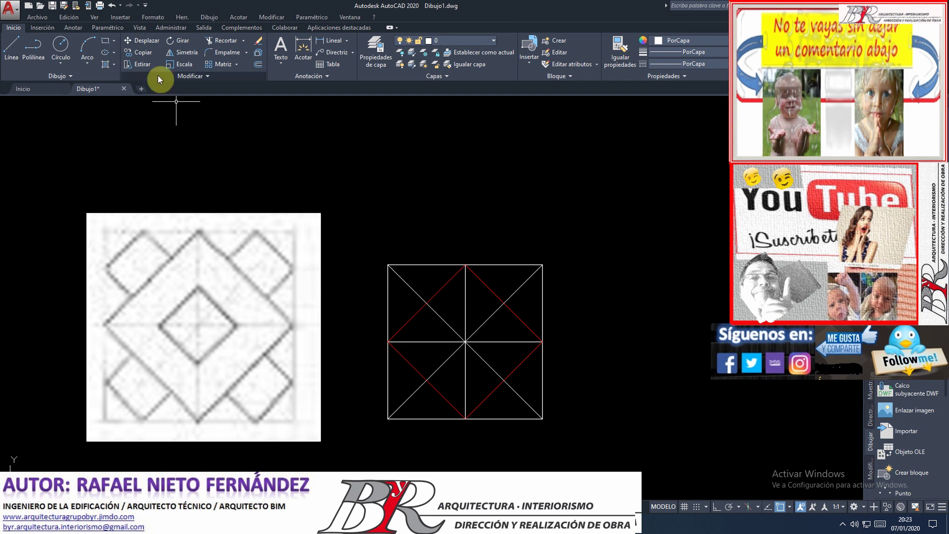
- Choose the circled-X style in Formato > Estilo de punto
left_click(151, 18)
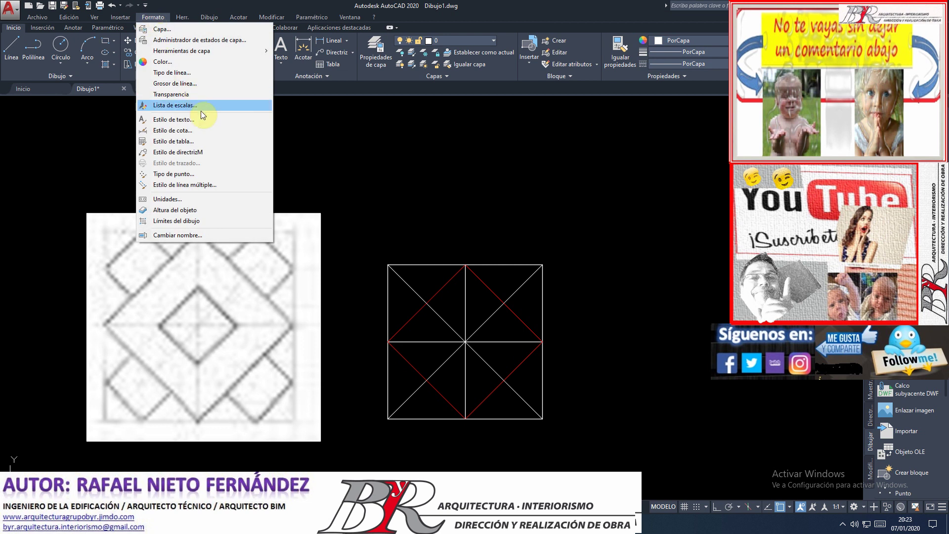
left_click(206, 174)
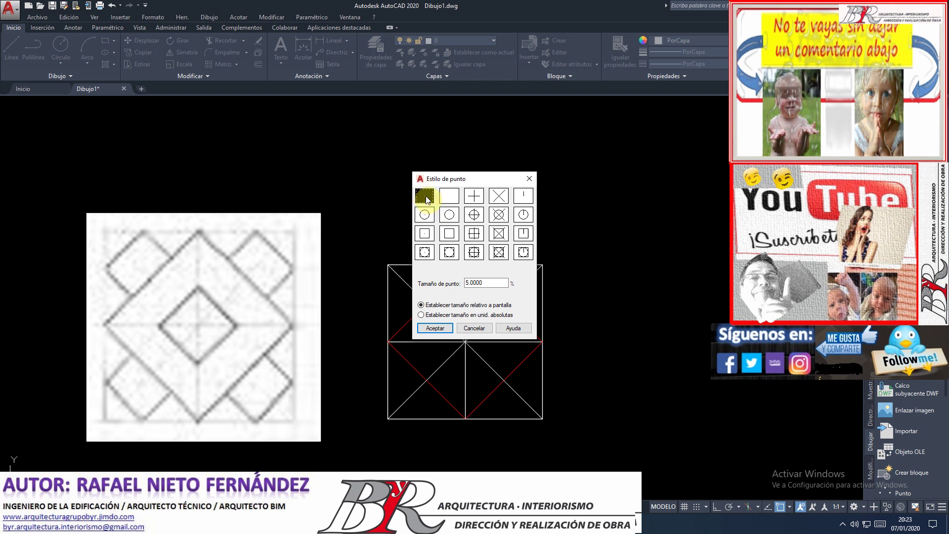
left_click(498, 215)
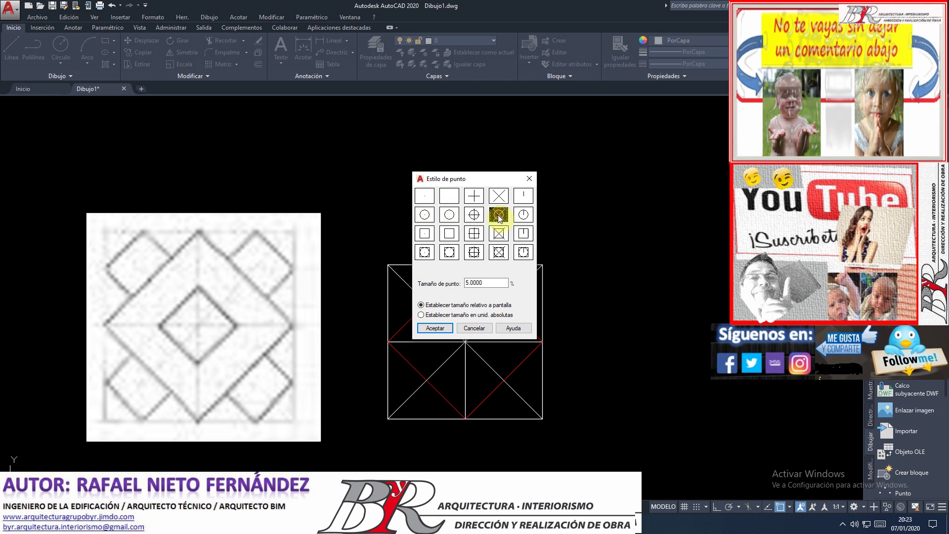
left_click(434, 329)
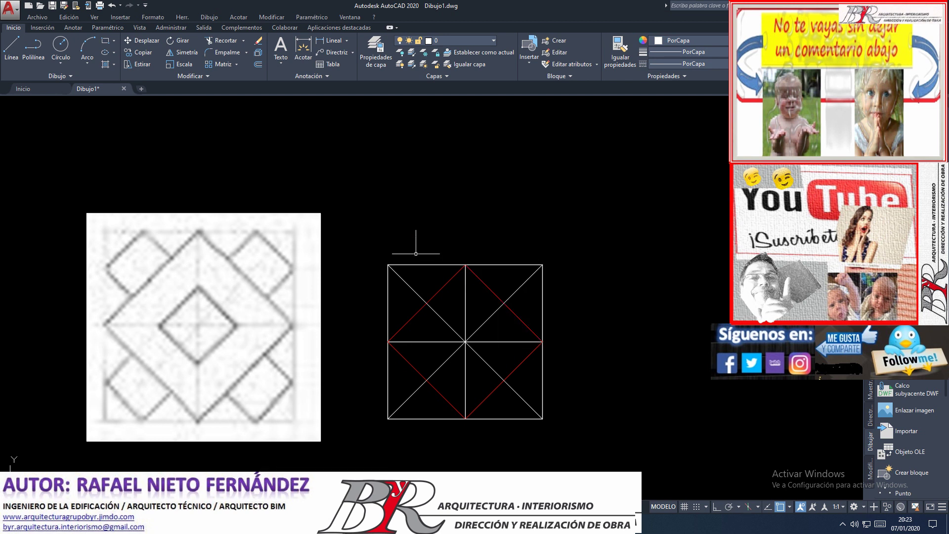
- Divide the upper-right red diamond edge into 3 equal parts with Dividir
left_click(213, 20)
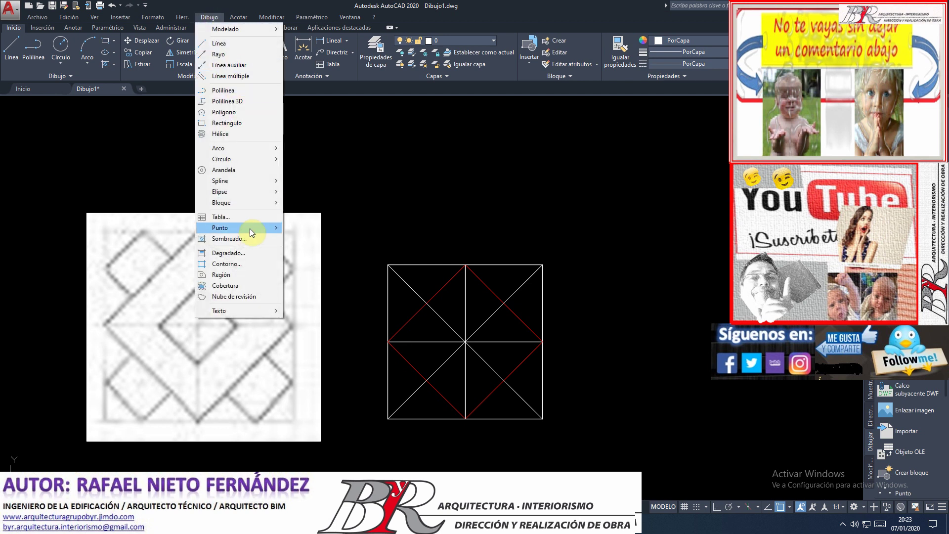
mouse_move(237, 227)
left_click(317, 250)
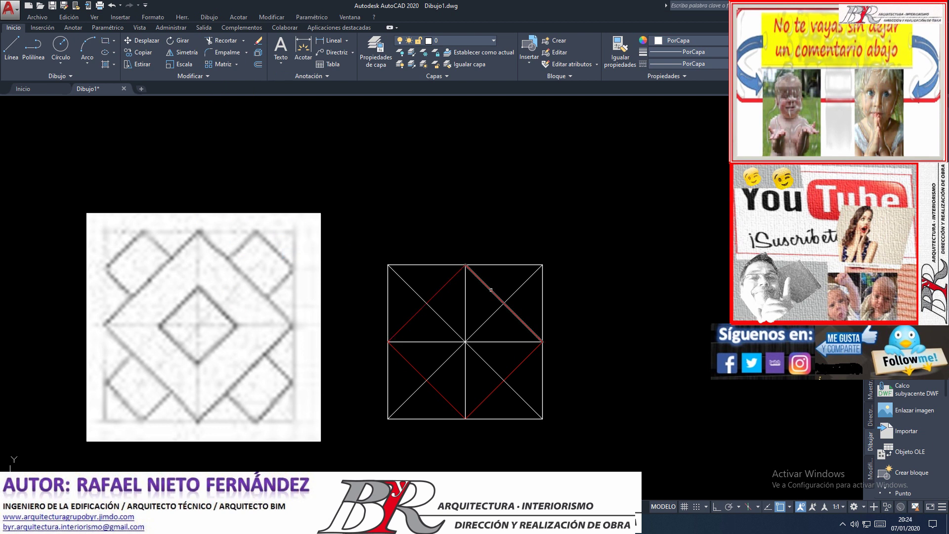
left_click(491, 289)
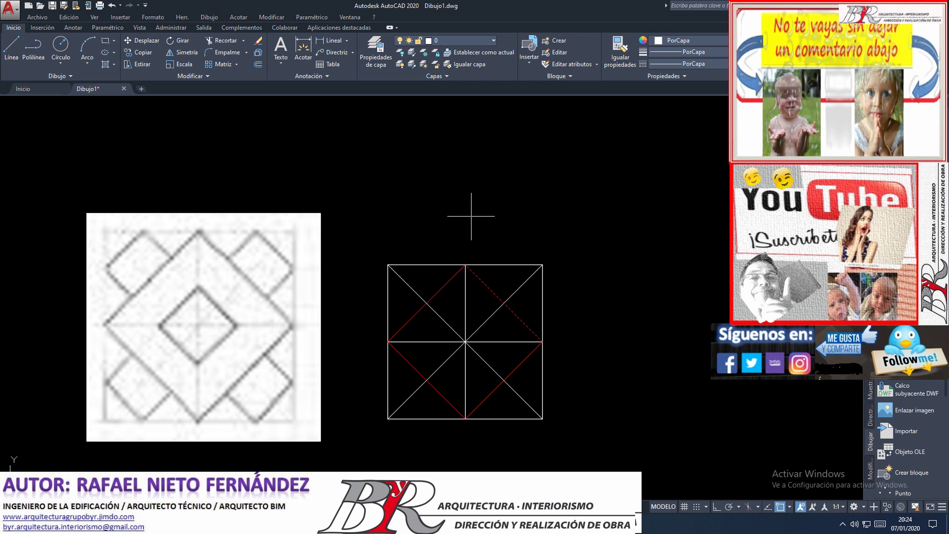
type("3")
key("Return")
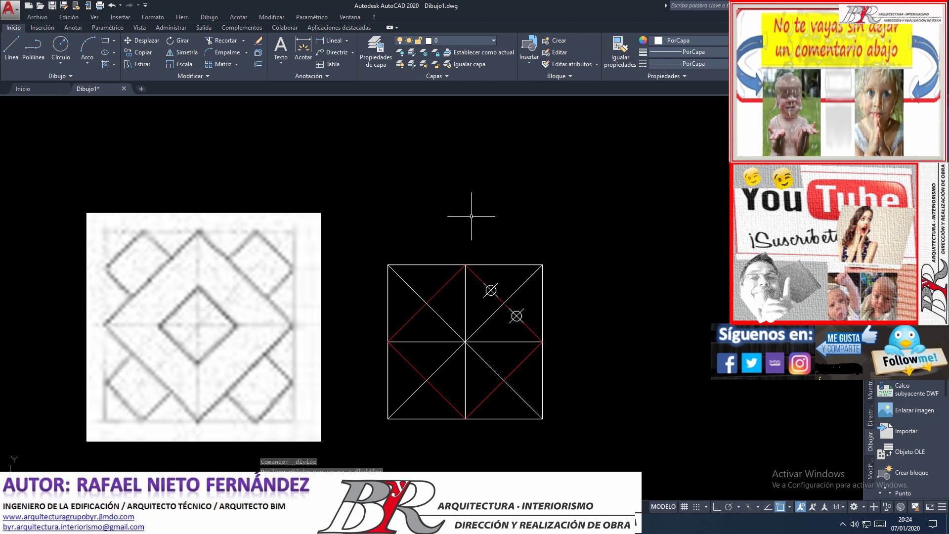
- Copy the bottom-left to top-right diagonal through both circled-X division points
scroll(582, 265, "up", 2)
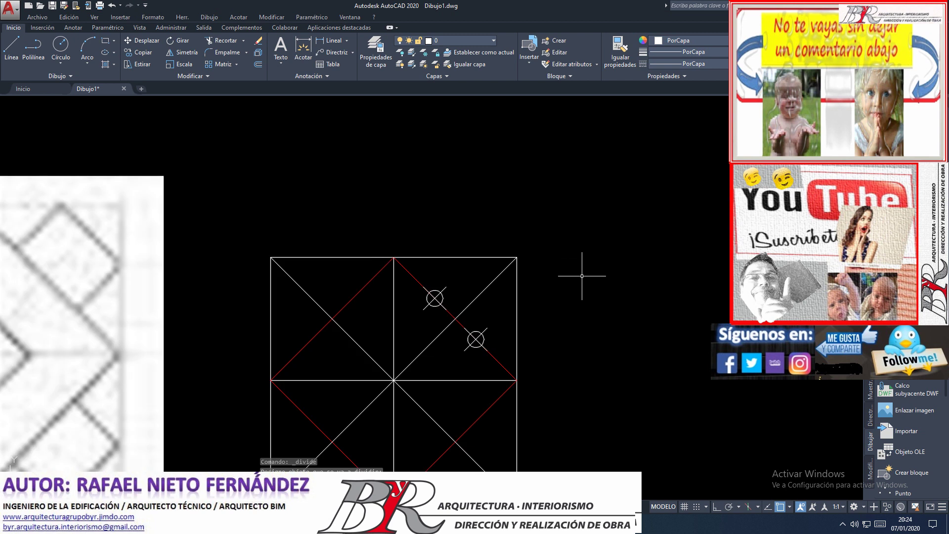
scroll(391, 219, "down", 2)
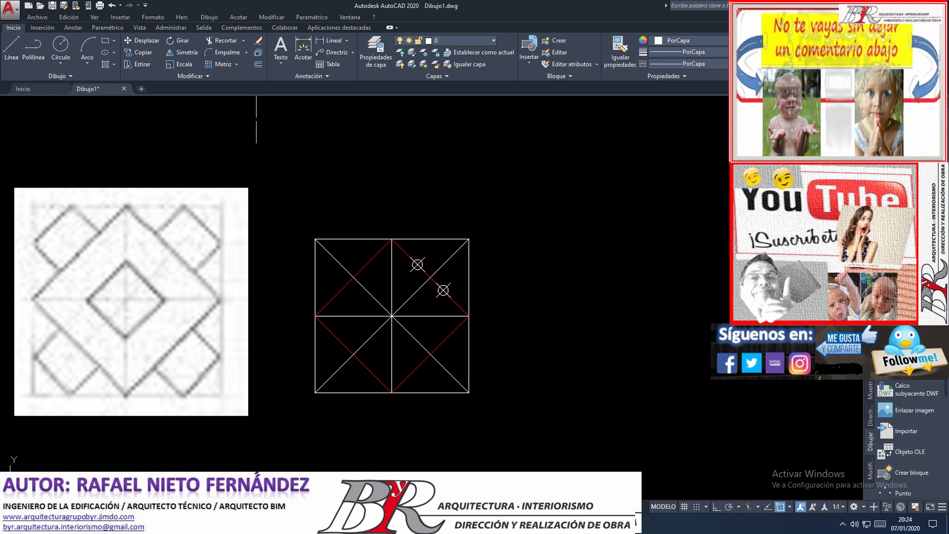
left_click(143, 53)
left_click(330, 377)
key("Return")
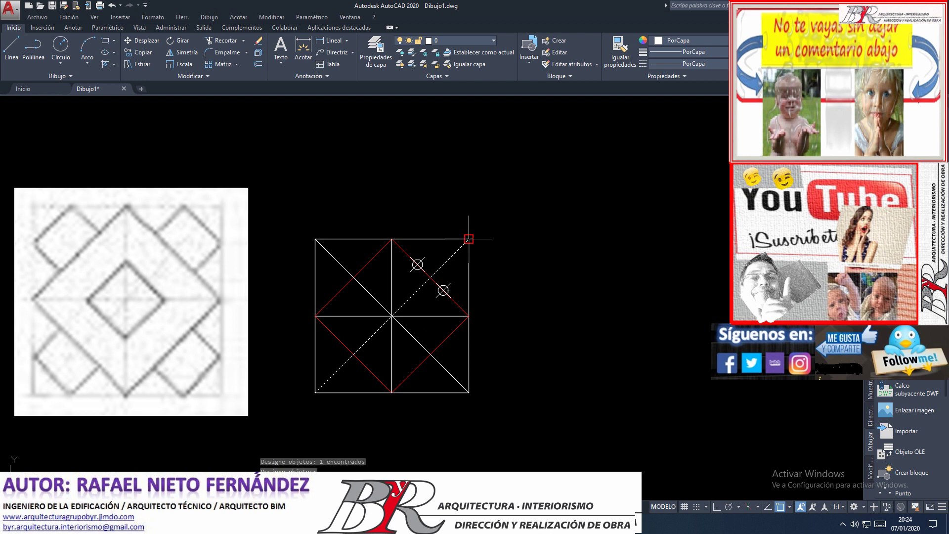
left_click(469, 239)
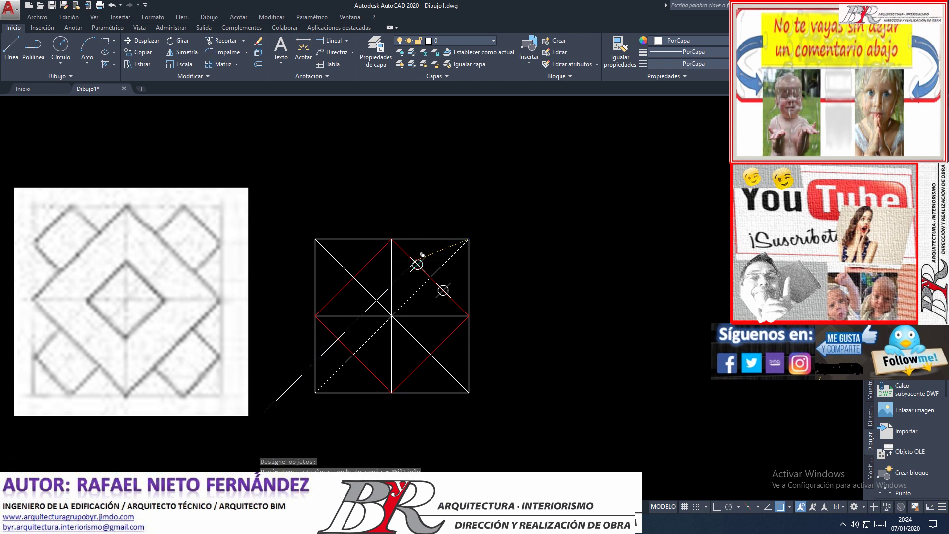
left_click(418, 263)
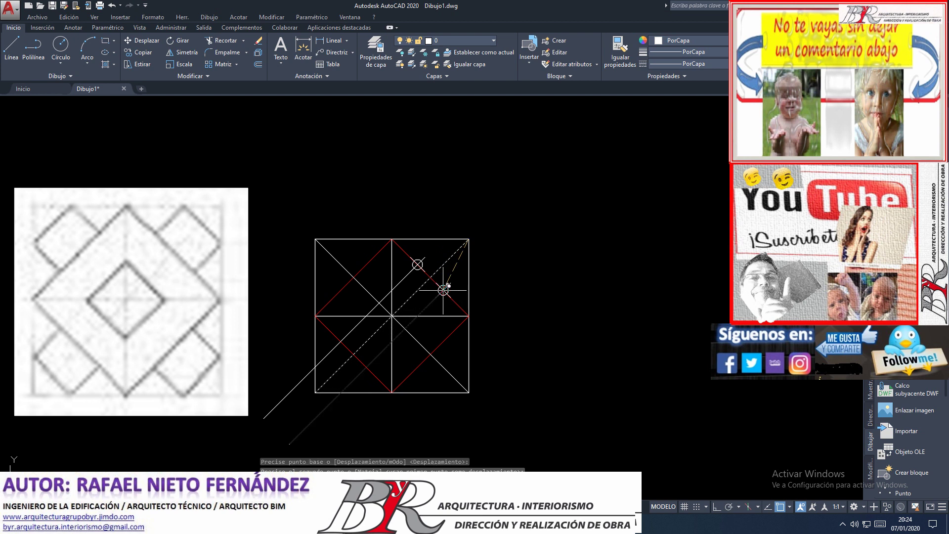
left_click(443, 289)
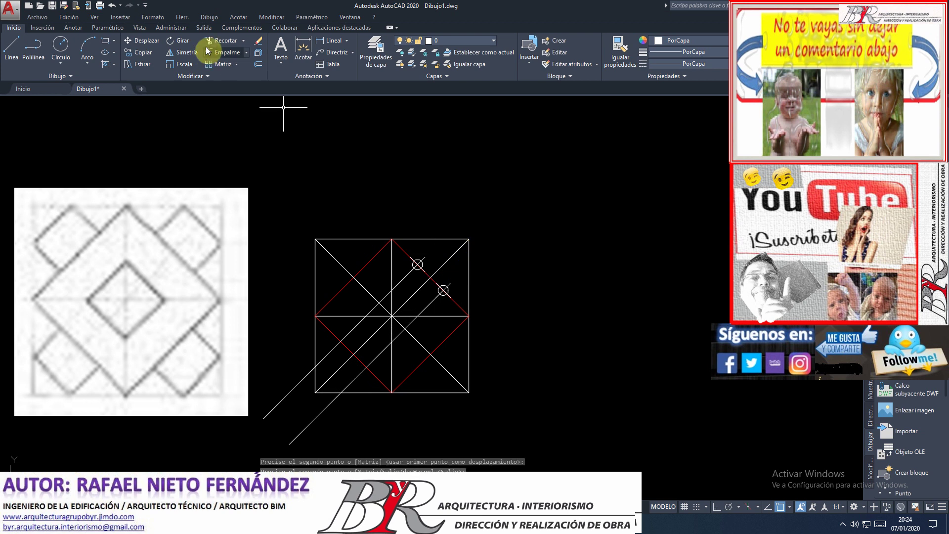
- Trim the diagonal copies' tails outside the square and a piece of the main diagonal
left_click(219, 40)
key("Return")
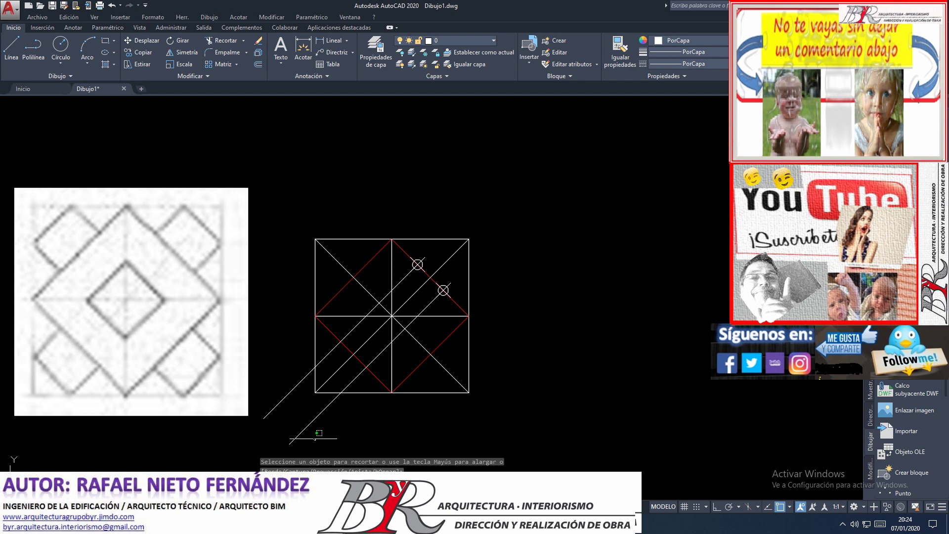
left_click(297, 436)
left_click_drag(318, 420, 251, 351)
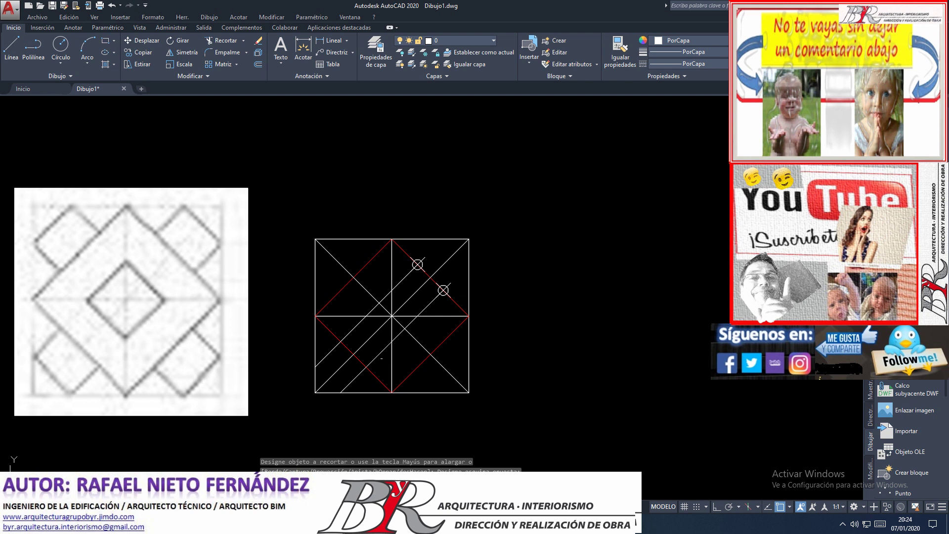
left_click(364, 343)
left_click(408, 295)
- Extend the short diagonal to the square's right edge with Alargar
left_click(244, 43)
left_click(239, 77)
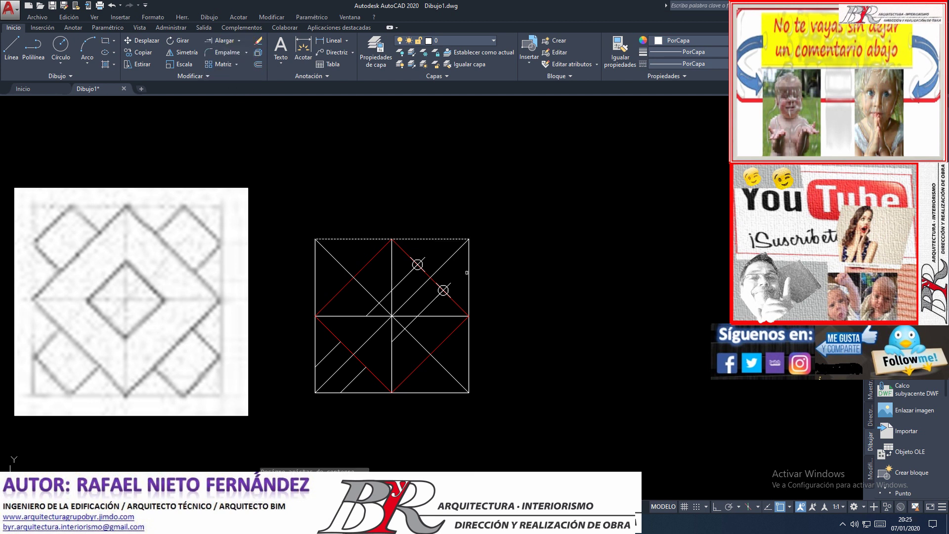
left_click(468, 271)
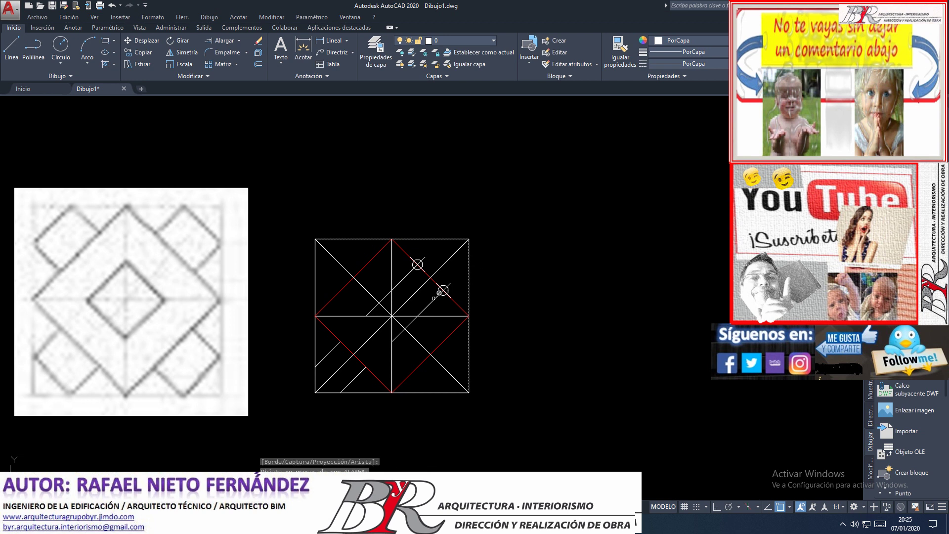
left_click(435, 298)
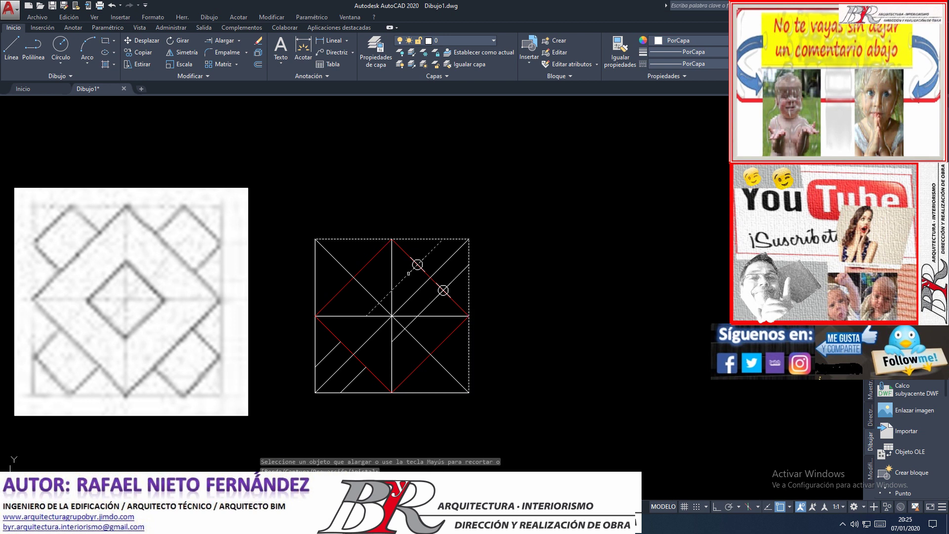
scroll(409, 273, "up", 2)
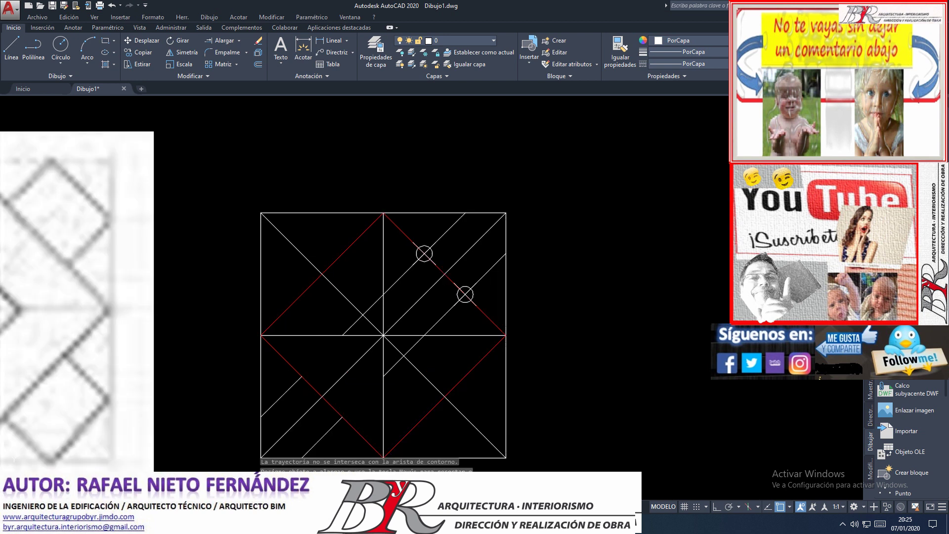
left_click(241, 43)
left_click(224, 57)
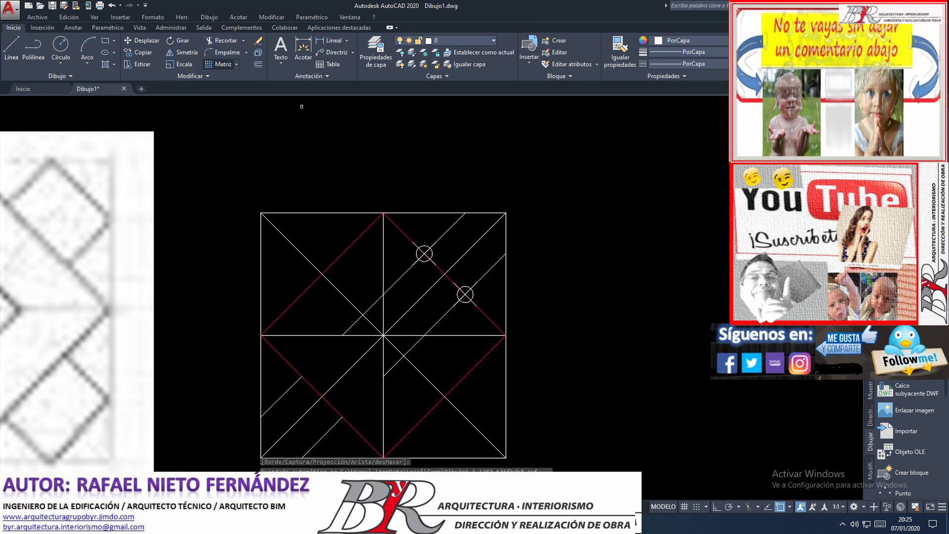
key("Return")
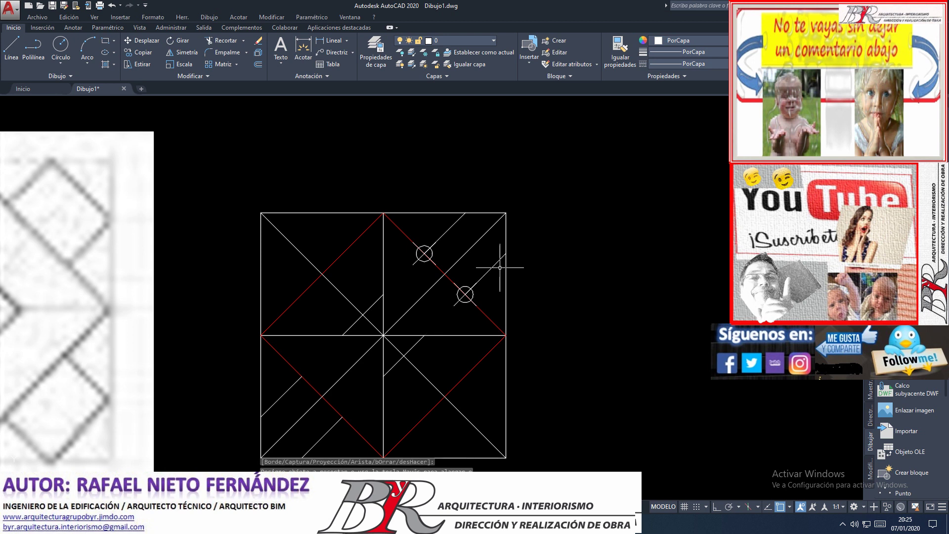
scroll(414, 265, "down", 2)
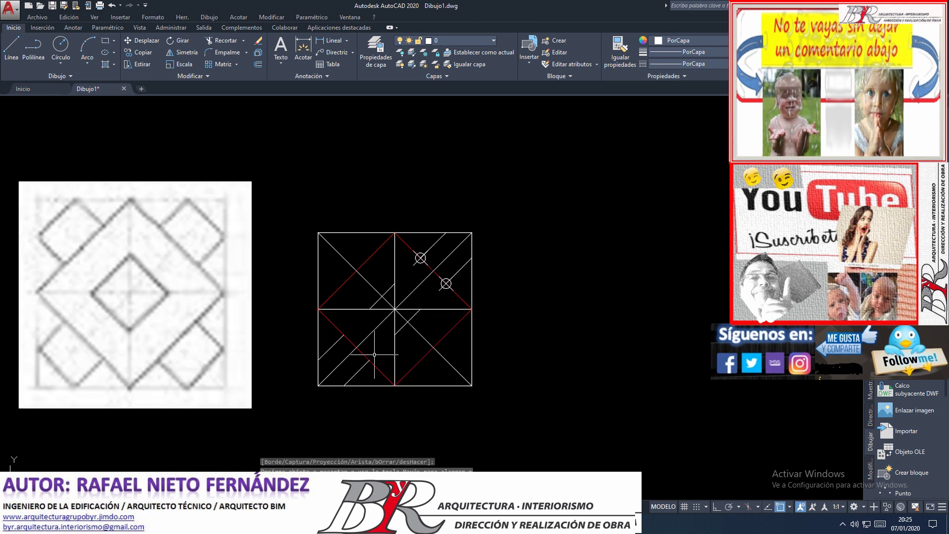
scroll(374, 341, "up", 2)
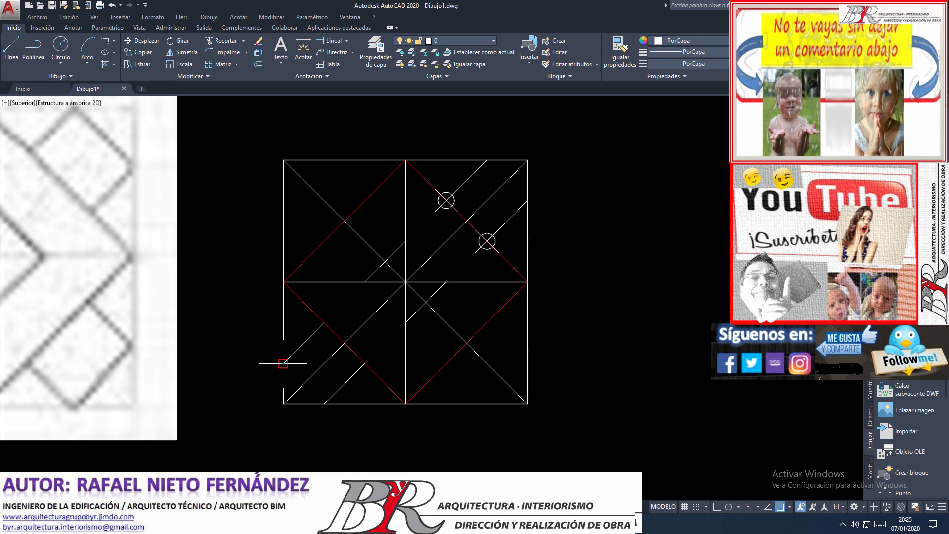
- Draw 45° parallels near the lower-left and upper-right corners
left_click(283, 364)
left_click(323, 403)
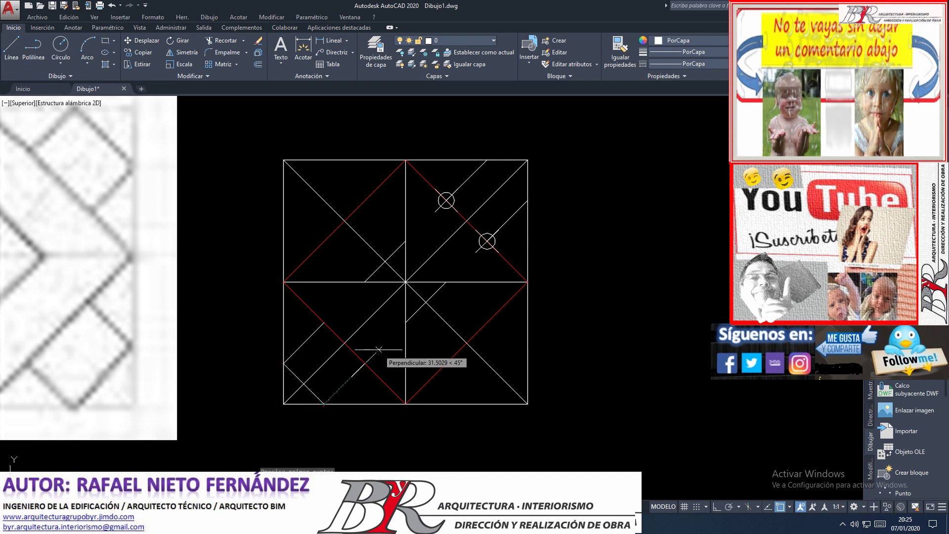
key("Escape")
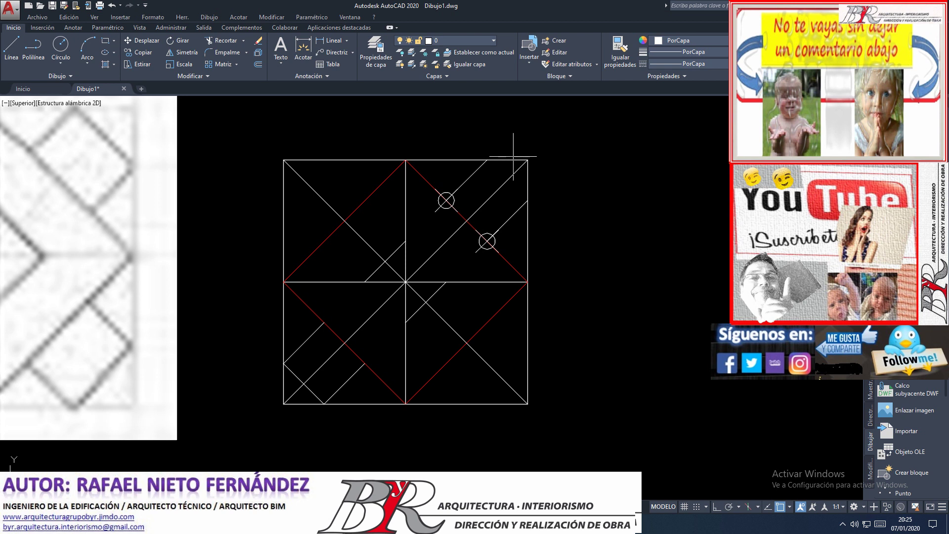
left_click(486, 159)
left_click(526, 200)
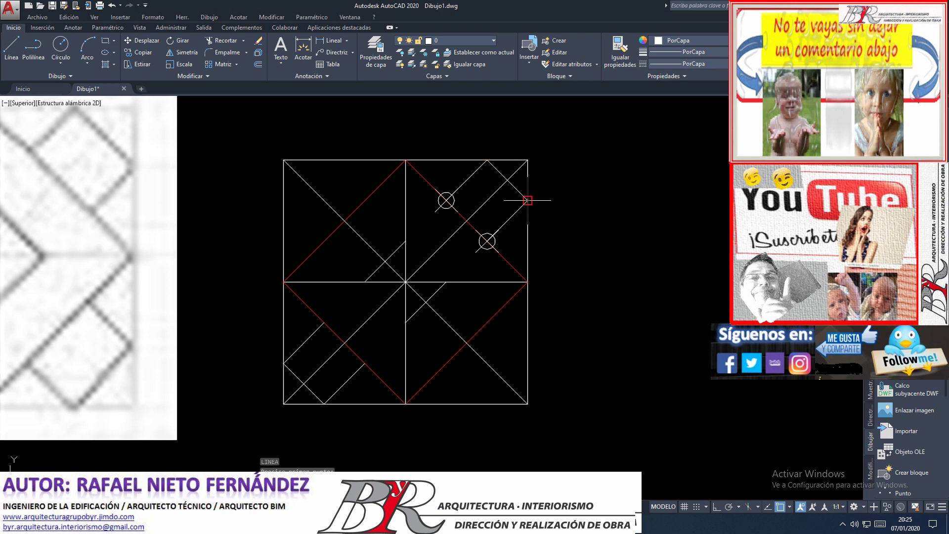
key("Escape")
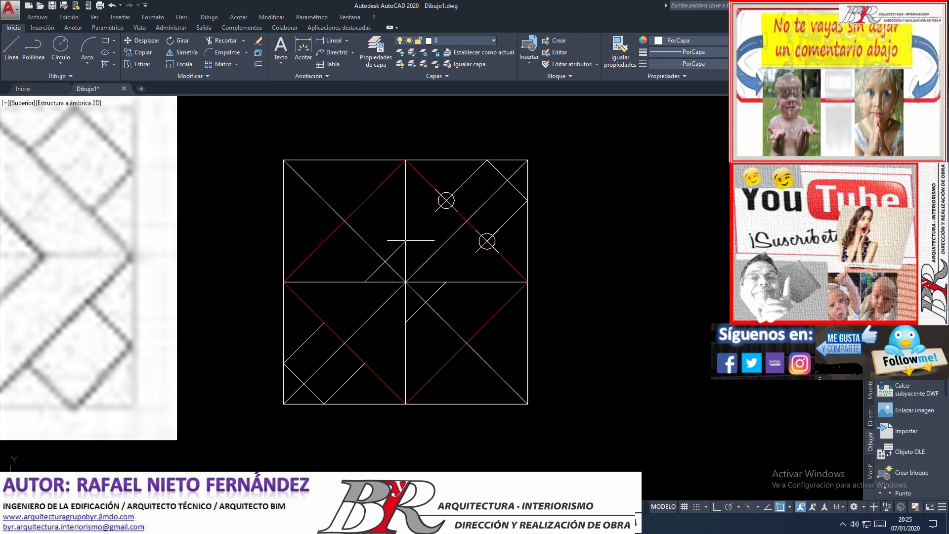
- Draw a diagonal edge of the small diamond around the square's centre
key("space")
left_click(405, 241)
left_click(446, 281)
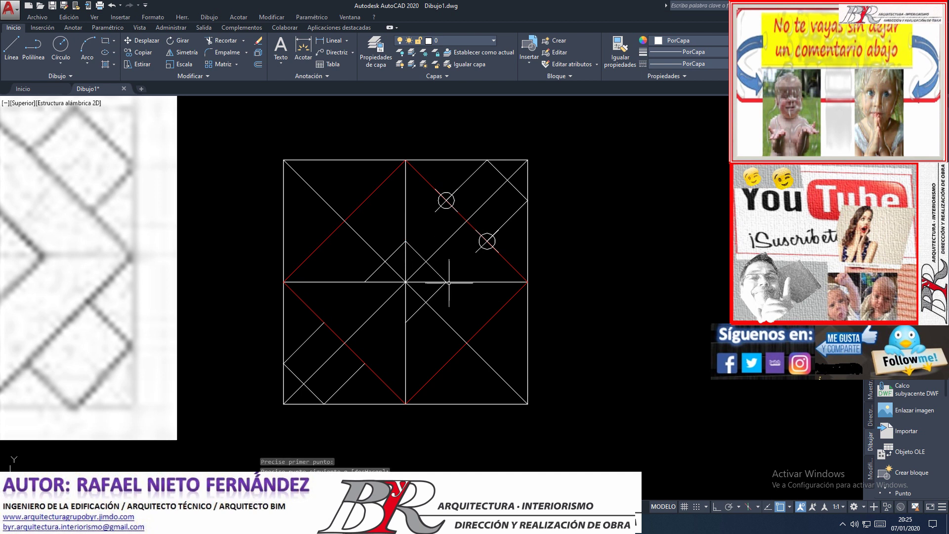
key("Escape")
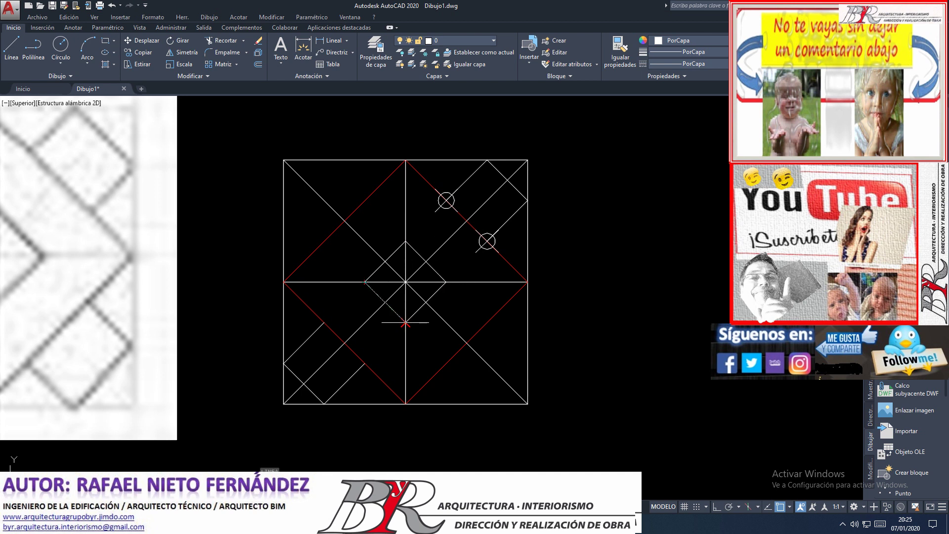
key("space")
scroll(426, 303, "down", 4)
scroll(248, 279, "up", 2)
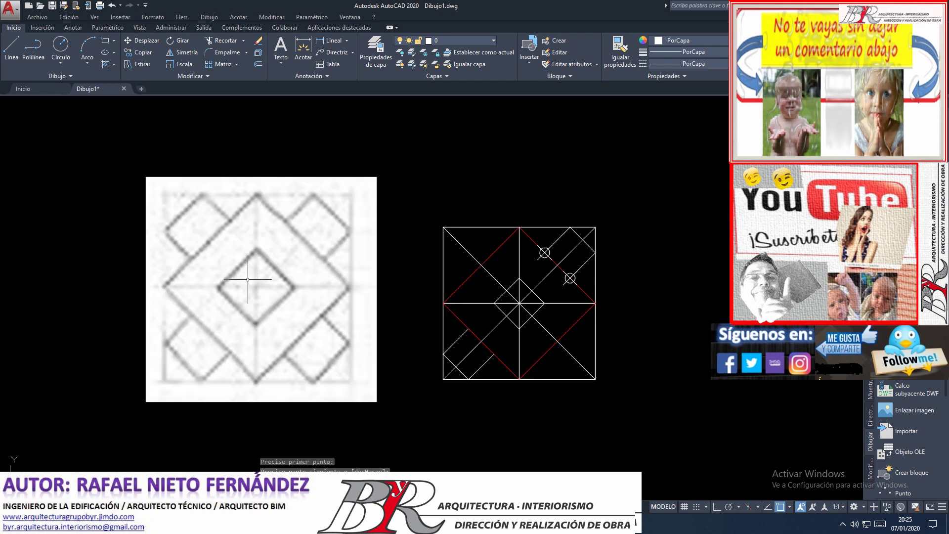
scroll(565, 282, "up", 2)
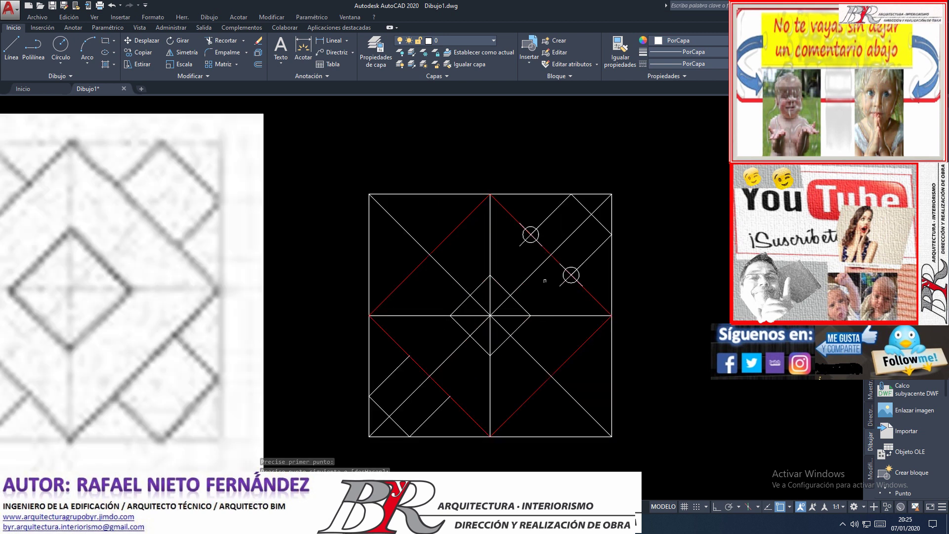
- Match a red diagonal's properties onto the inner diamond edge and lower-left lines
left_click(620, 56)
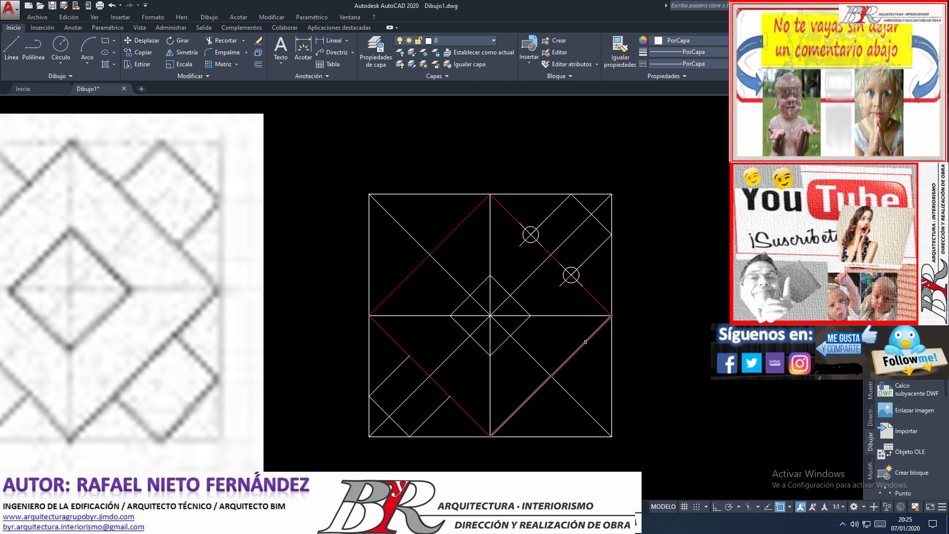
left_click(585, 341)
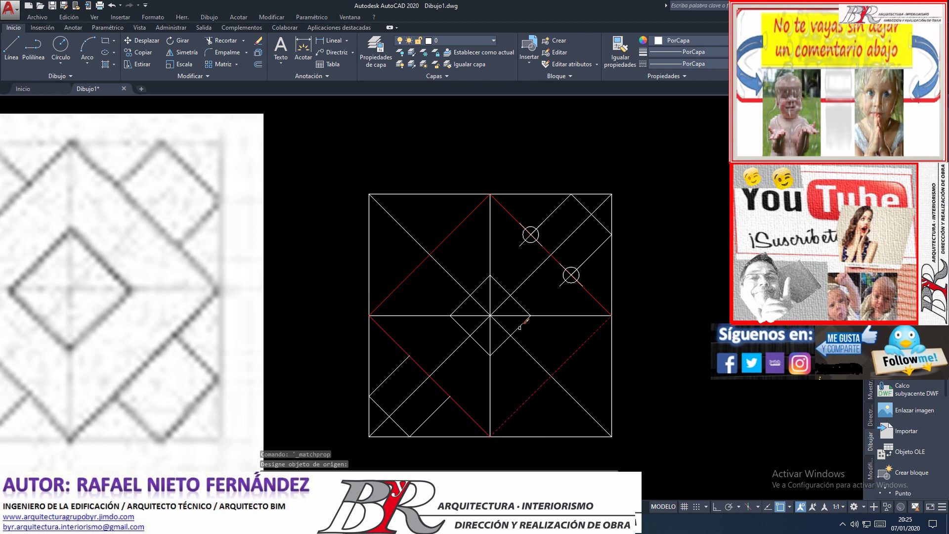
scroll(520, 304, "up", 2)
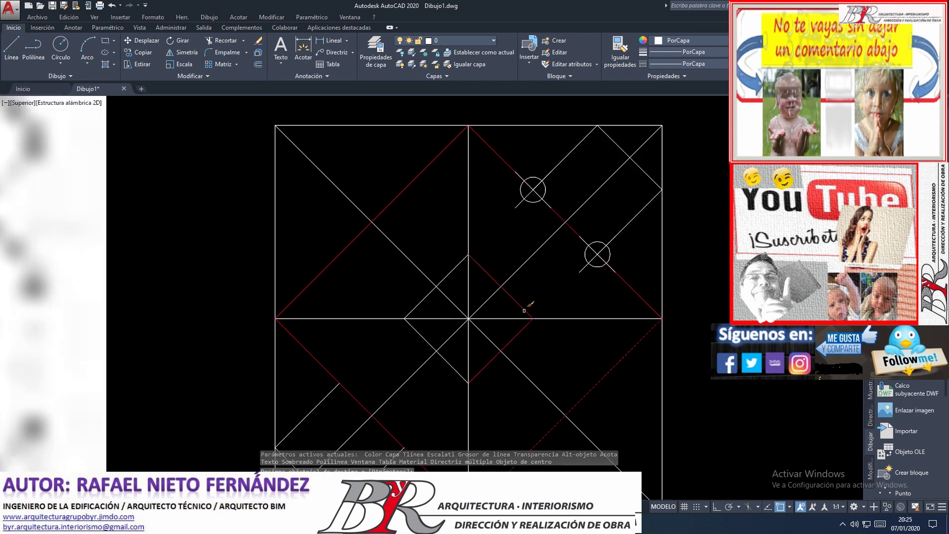
left_click(446, 358)
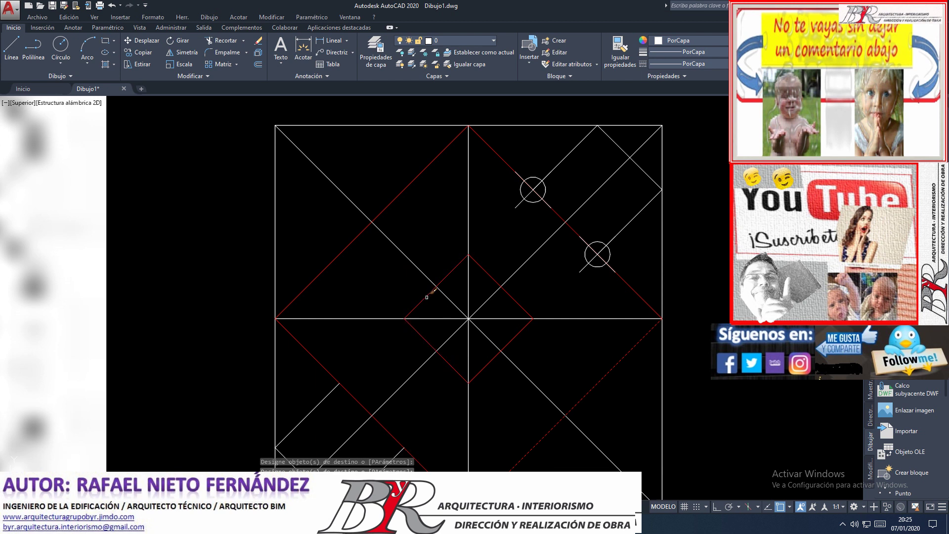
scroll(426, 297, "down", 6)
scroll(390, 356, "up", 6)
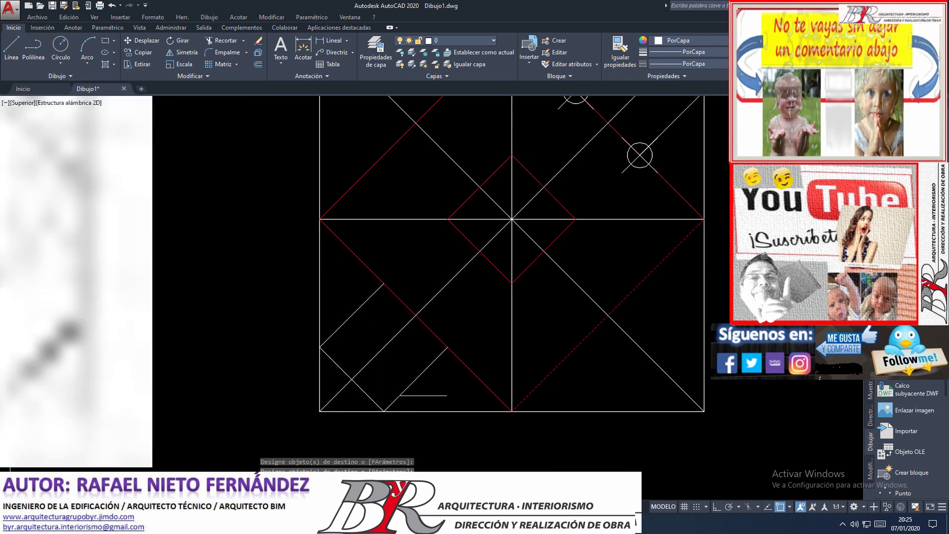
left_click(399, 396)
left_click(366, 394)
left_click(368, 328)
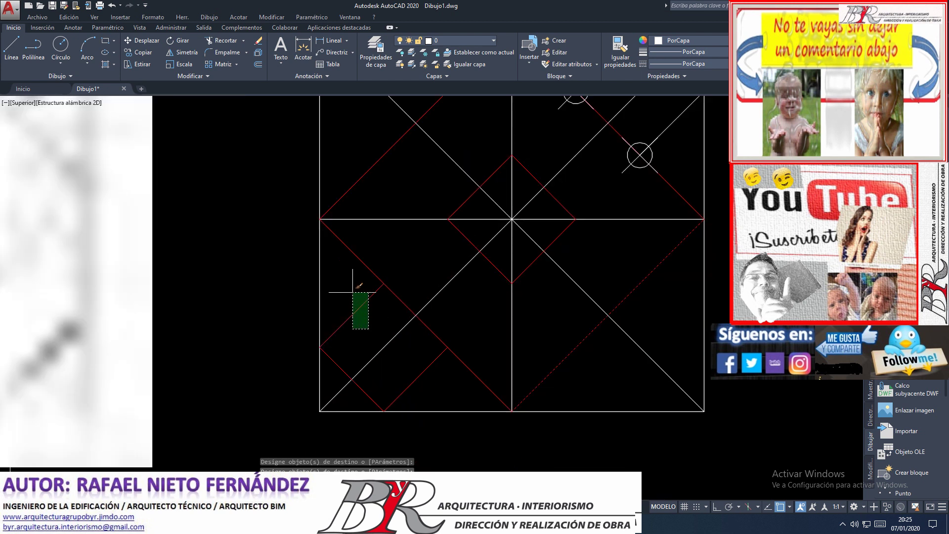
left_click(341, 272)
- Turn the upper-right diagonal lines red using the same property match
scroll(346, 358, "down", 4)
scroll(489, 227, "up", 4)
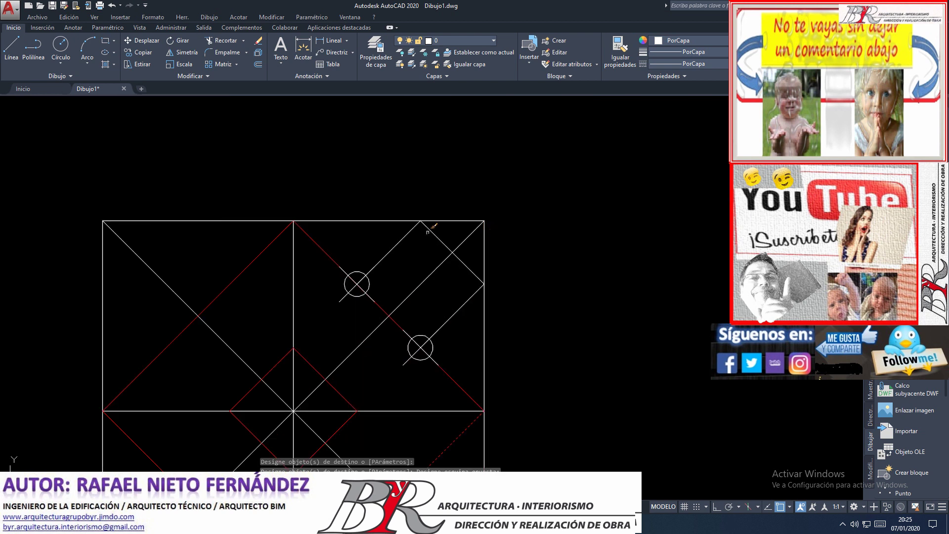
left_click(445, 229)
left_click(388, 232)
left_click(462, 328)
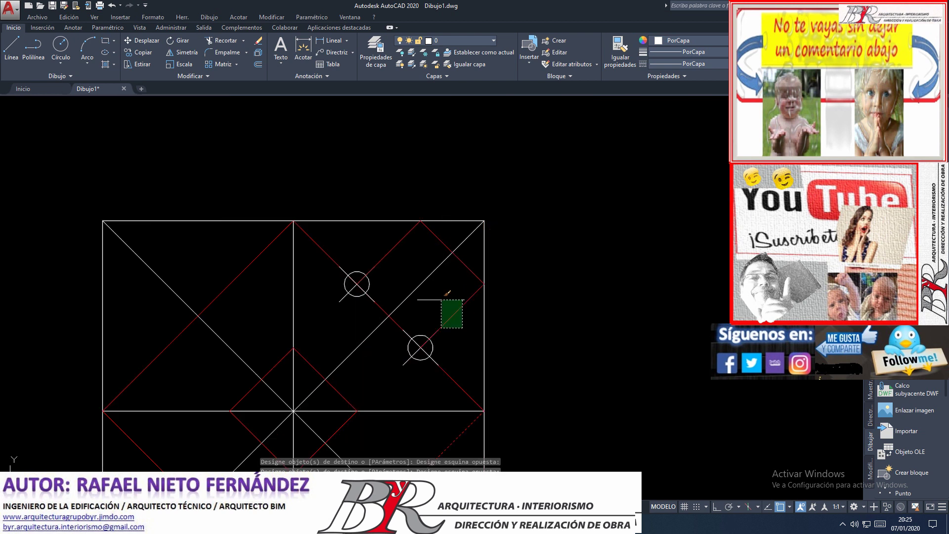
left_click(447, 293)
scroll(441, 297, "down", 4)
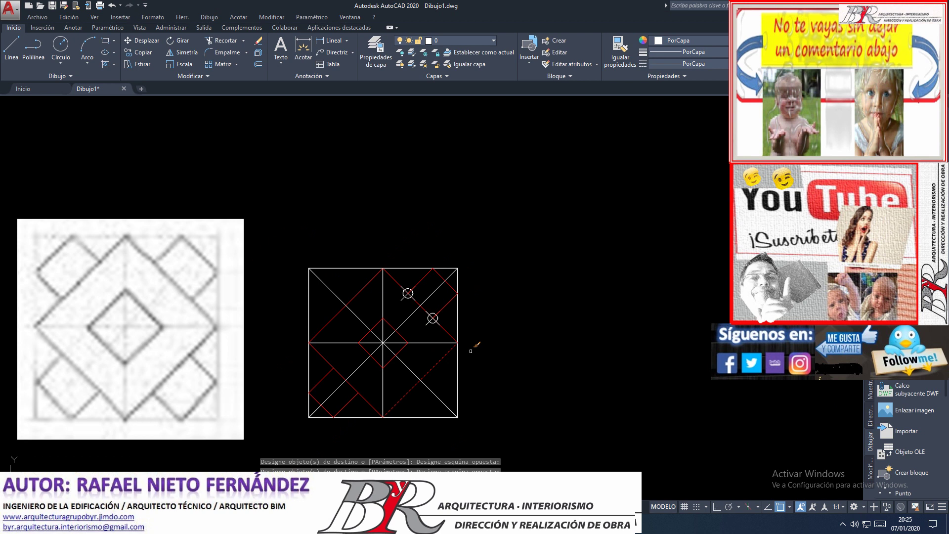
scroll(366, 351, "down", 3)
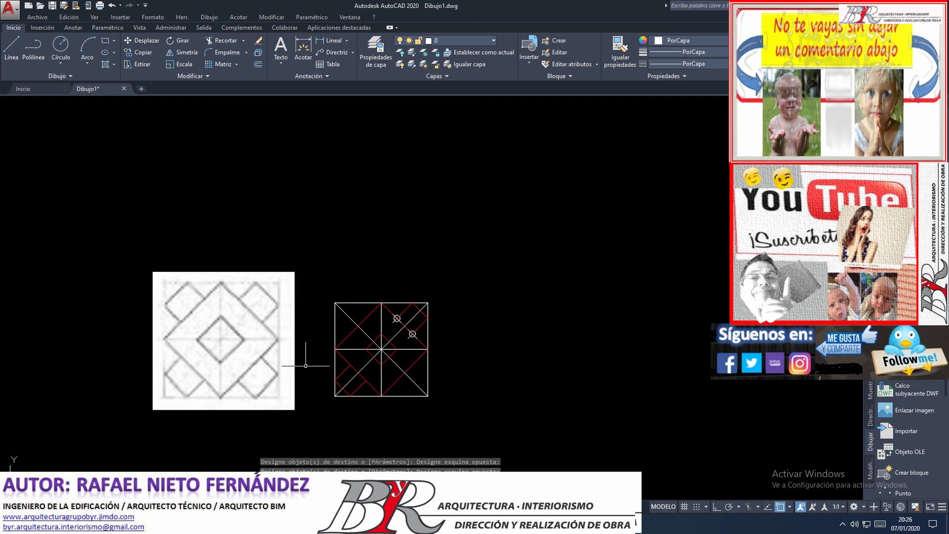
scroll(297, 370, "up", 3)
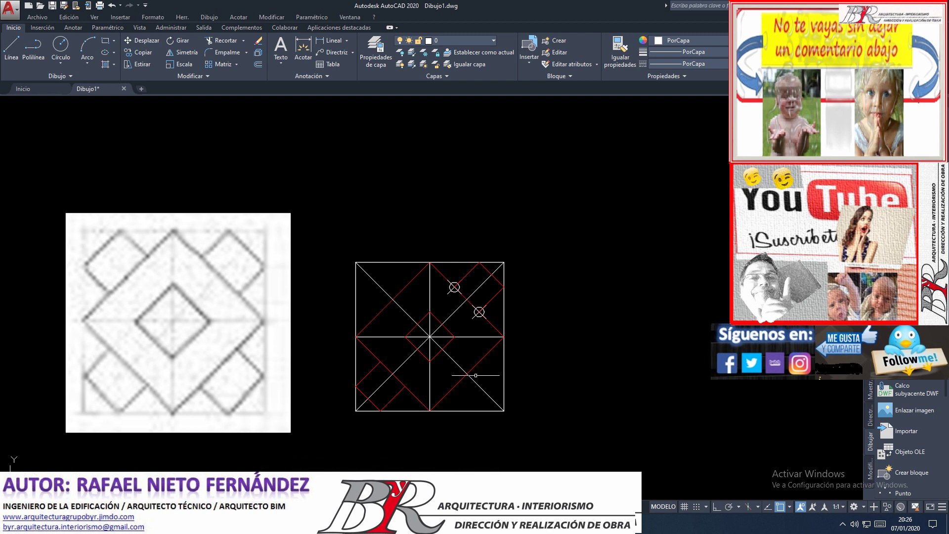
scroll(505, 361, "up", 2)
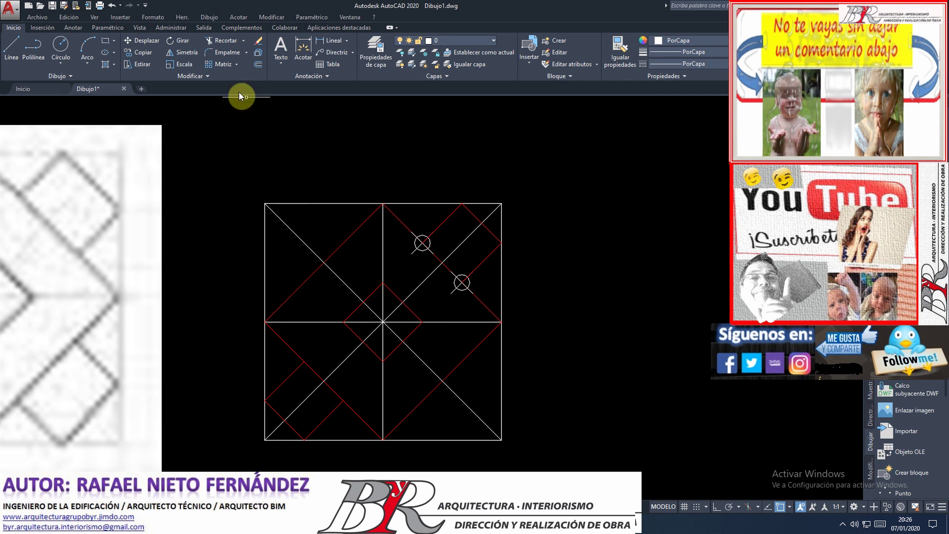
- Select the red squares, central diamond and white centre lines for copying
left_click(151, 60)
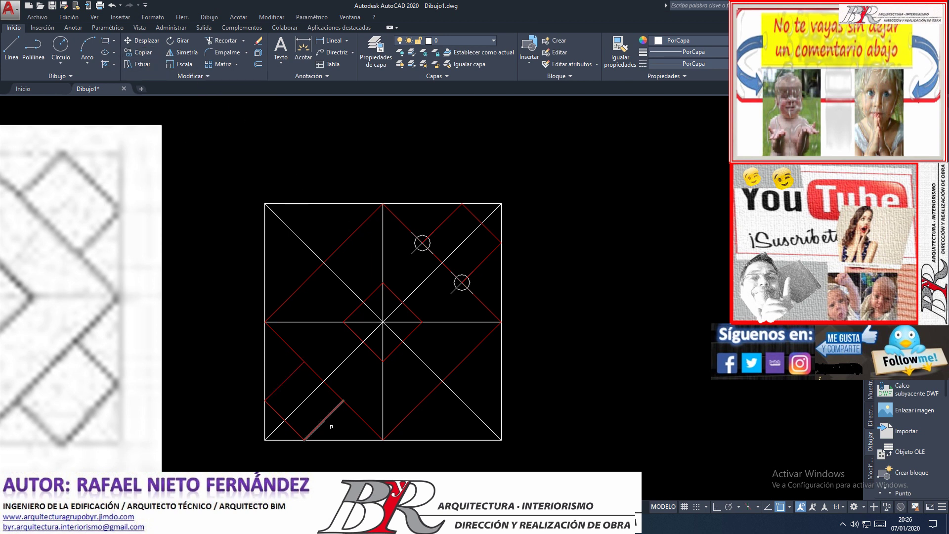
mouse_move(327, 416)
left_mouse_down()
mouse_move(295, 443)
mouse_move(263, 400)
left_mouse_up()
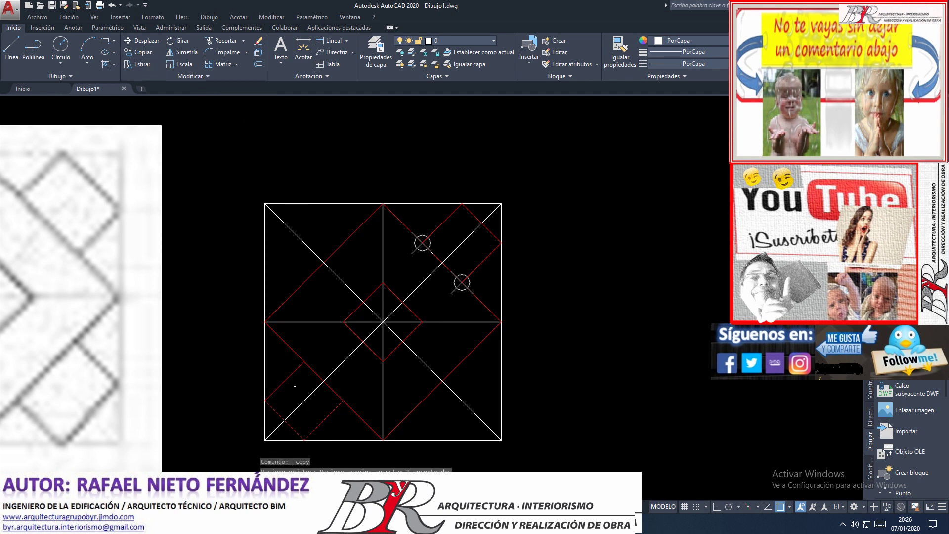
left_click_drag(379, 361, 364, 341)
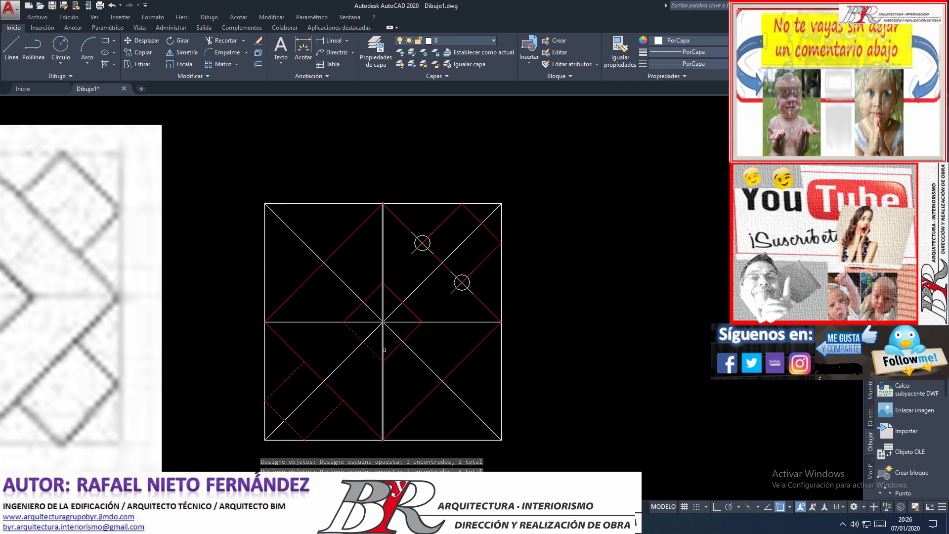
left_click(411, 321)
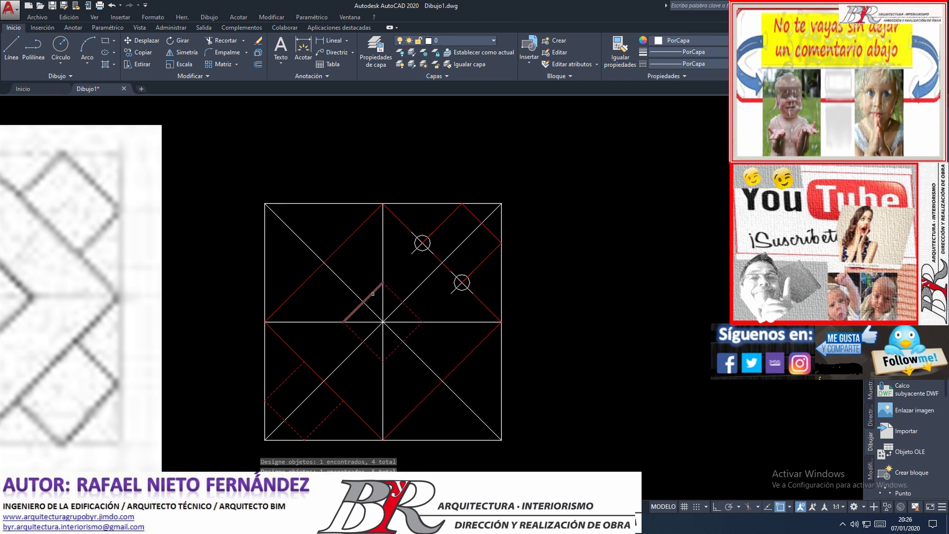
left_click(366, 300)
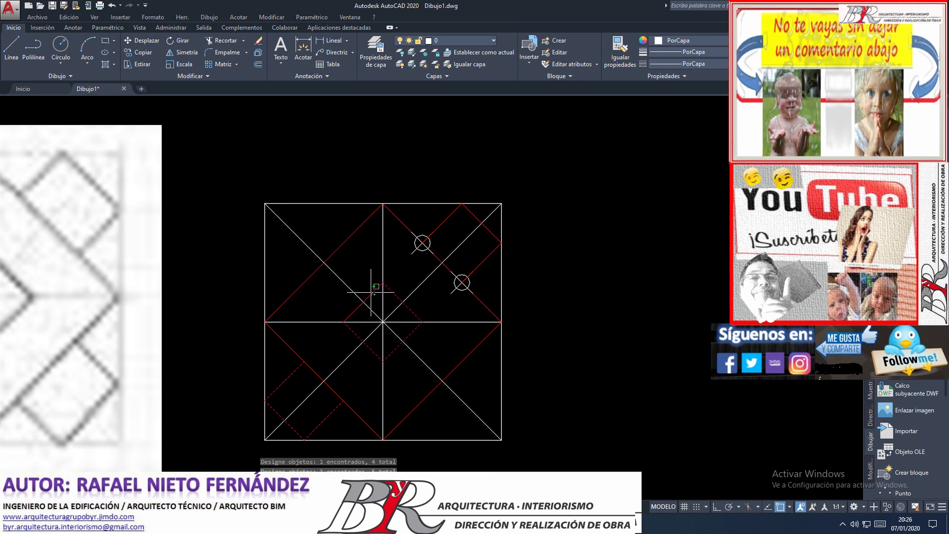
left_click(483, 263)
left_click(482, 224)
left_click(450, 215)
scroll(388, 306, "up", 2)
left_click(386, 335)
left_click(359, 316)
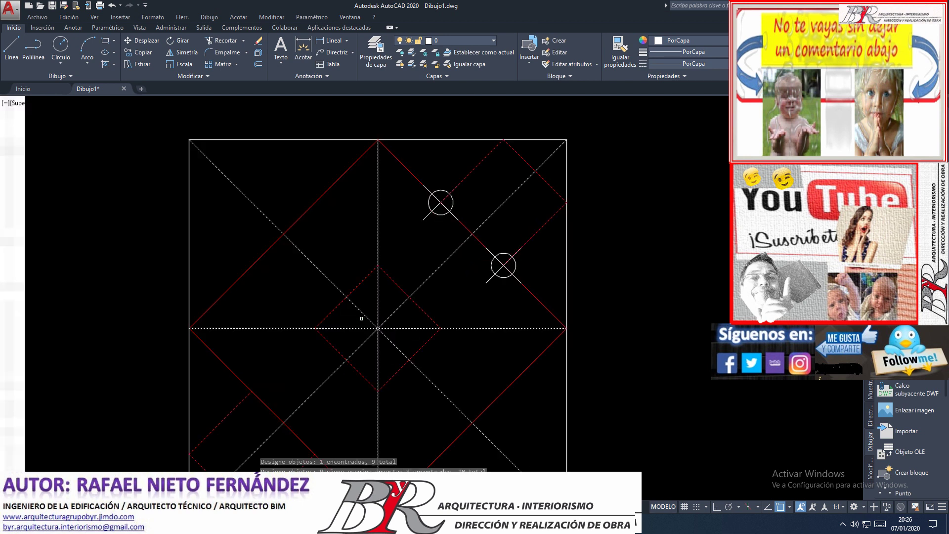
scroll(366, 333, "down", 4)
- Place the copy to the right of the tile, based on the tile centre
key("Return")
left_click(386, 325)
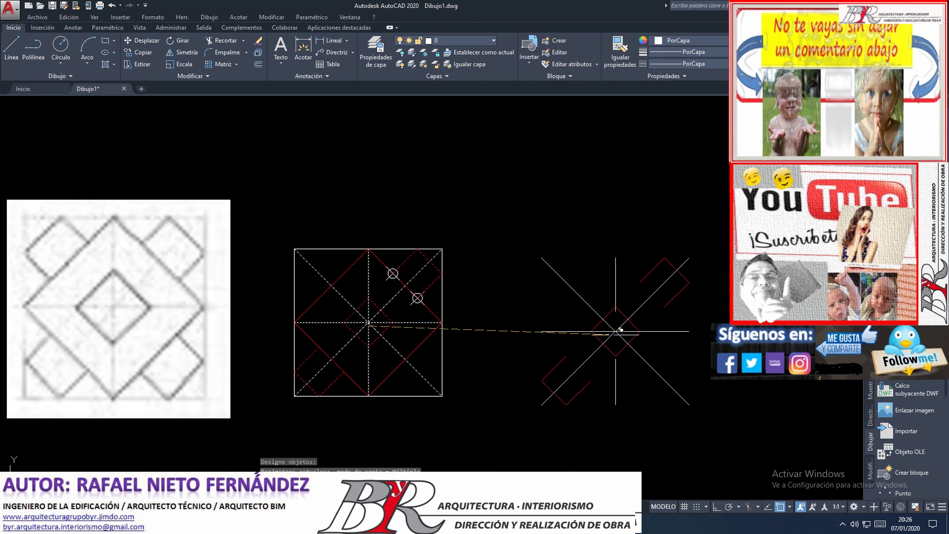
left_click(634, 333)
scroll(508, 321, "down", 2)
scroll(647, 341, "up", 2)
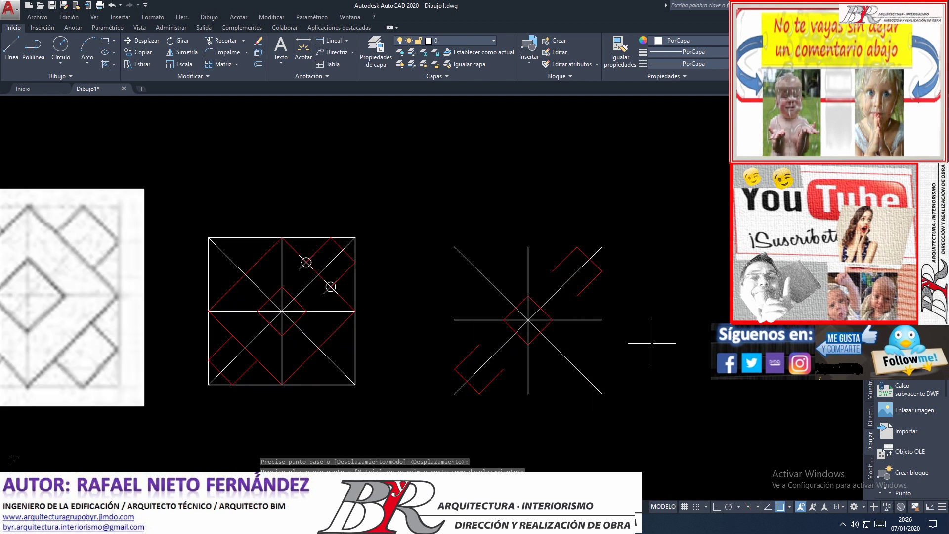
- Rotate the copied figure 45° about its centre, referencing the top red line
left_click(171, 44)
left_click(392, 199)
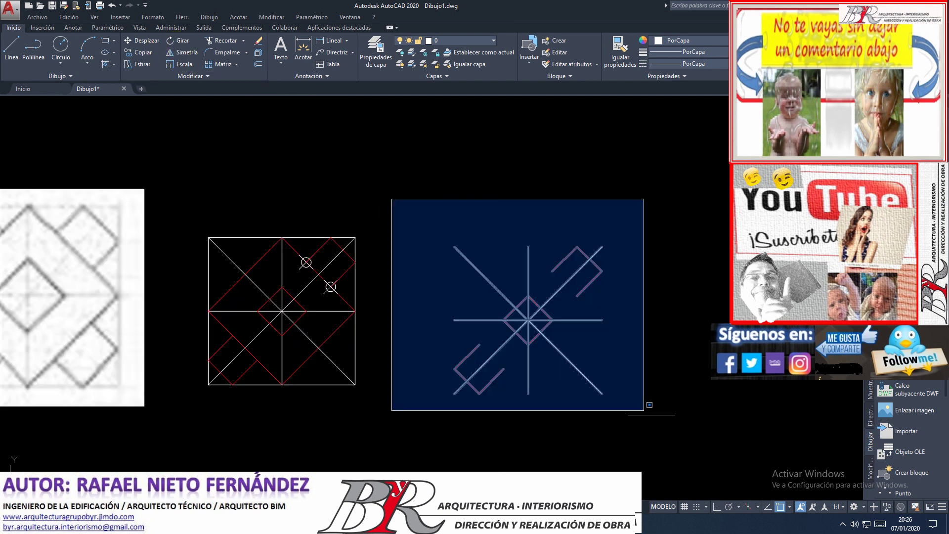
left_click(670, 426)
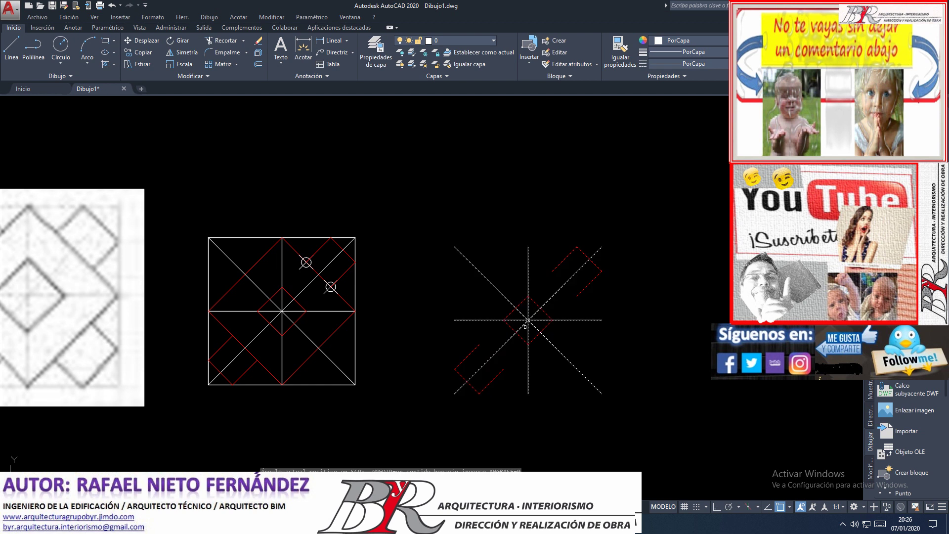
key("Return")
left_click(527, 320)
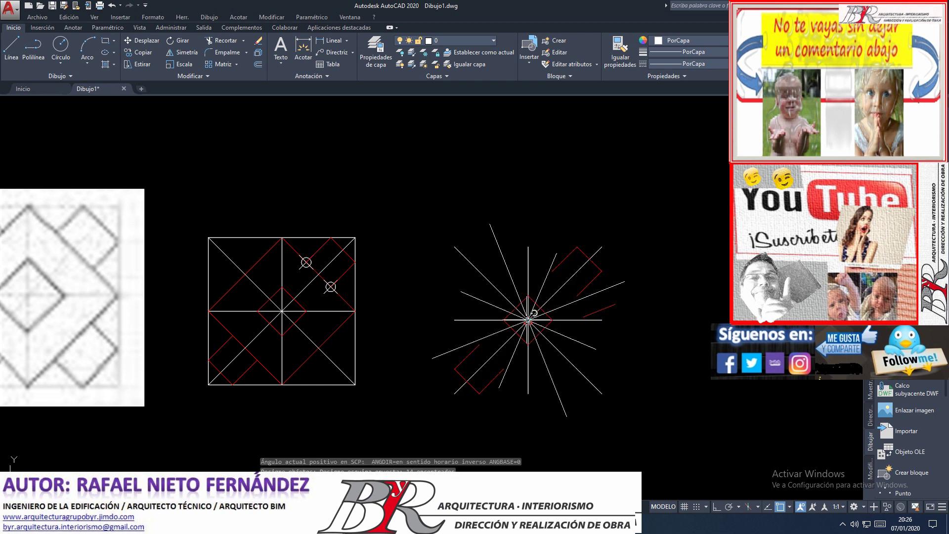
type("r")
key("Return")
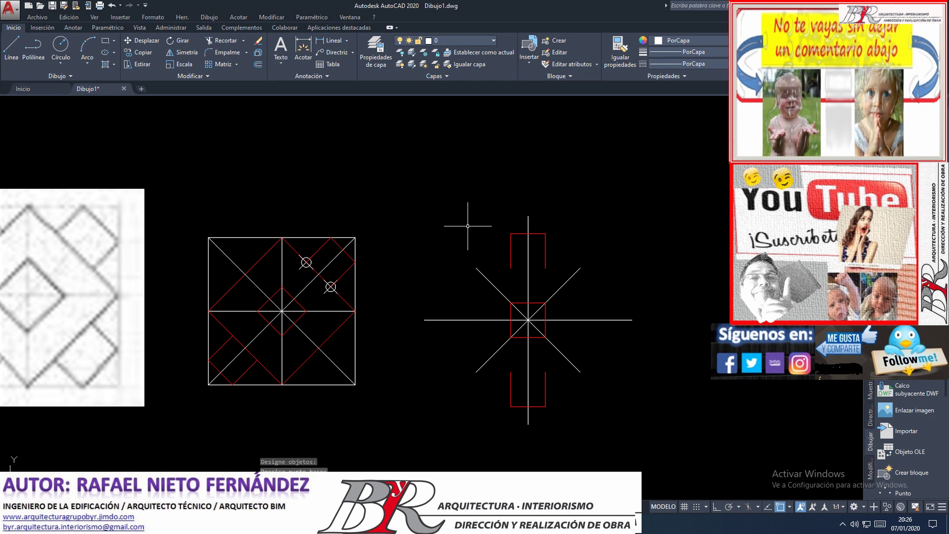
left_click(518, 234)
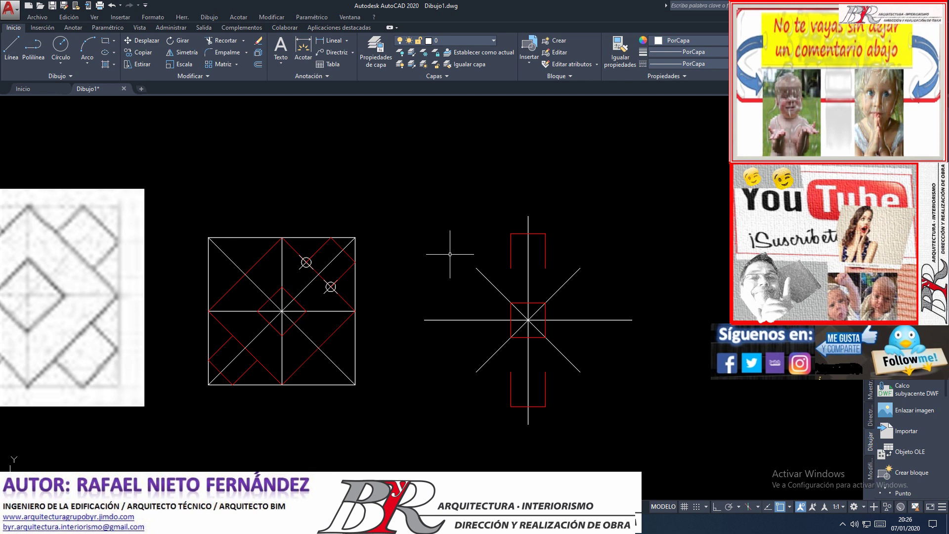
type("gira")
key("Return")
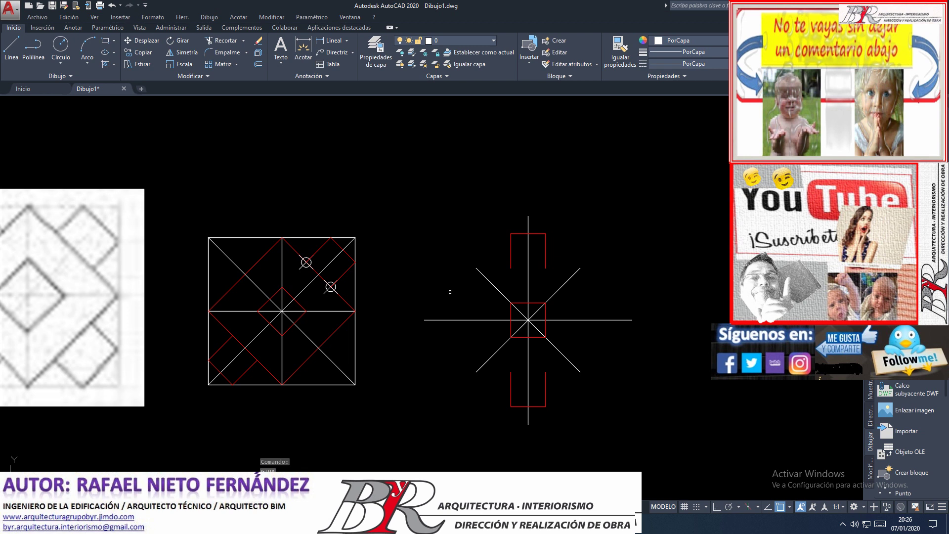
- Rotate the previously selected figure another 45° about its centre
type("p")
key("Return")
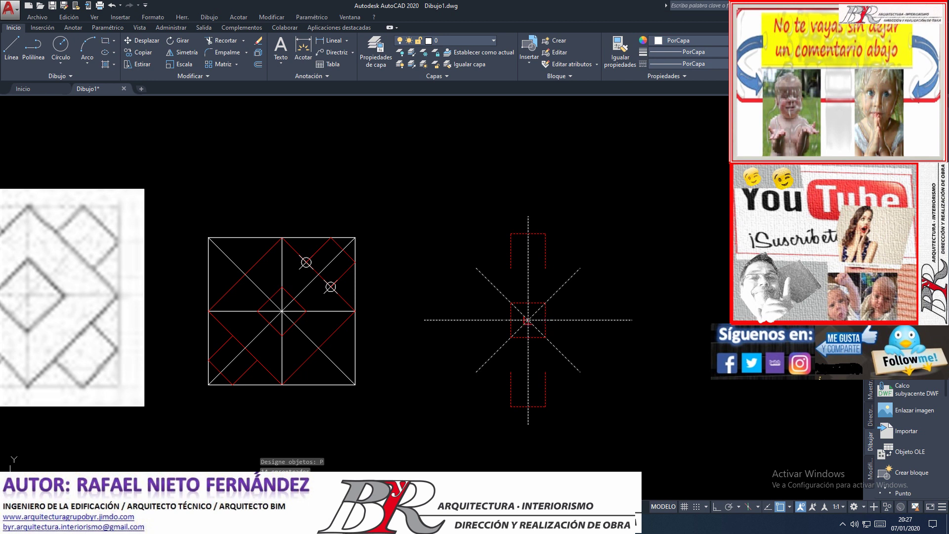
scroll(527, 320, "up", 8)
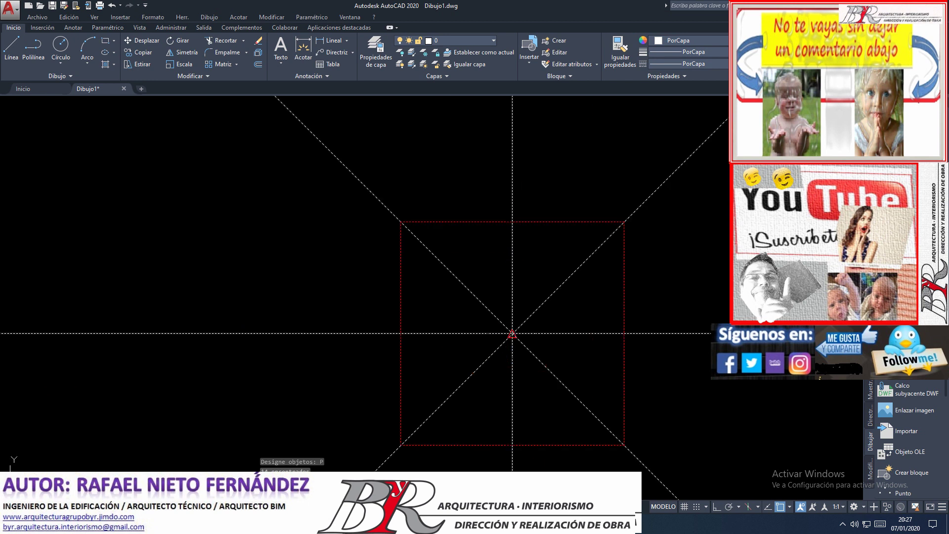
left_click(512, 333)
key("Escape")
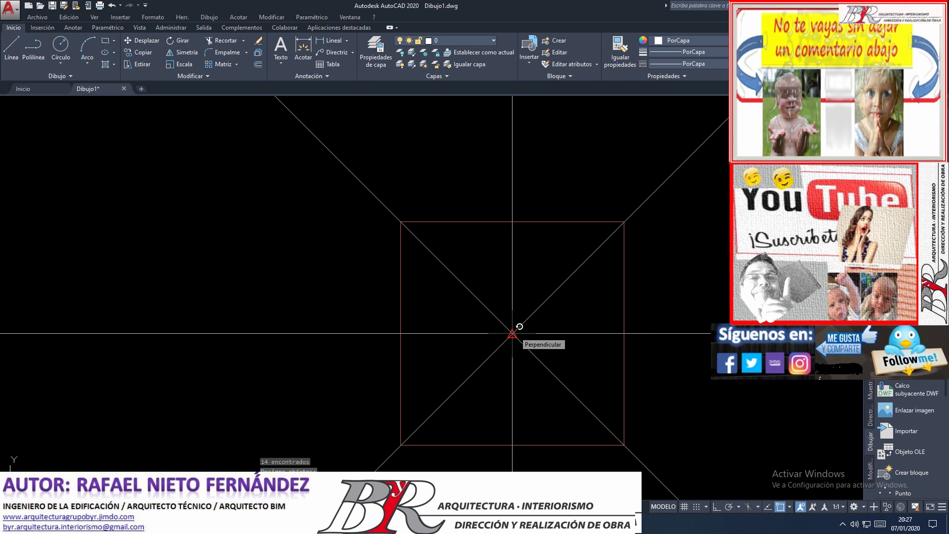
key("Return")
left_click(512, 333)
scroll(513, 332, "down", 2)
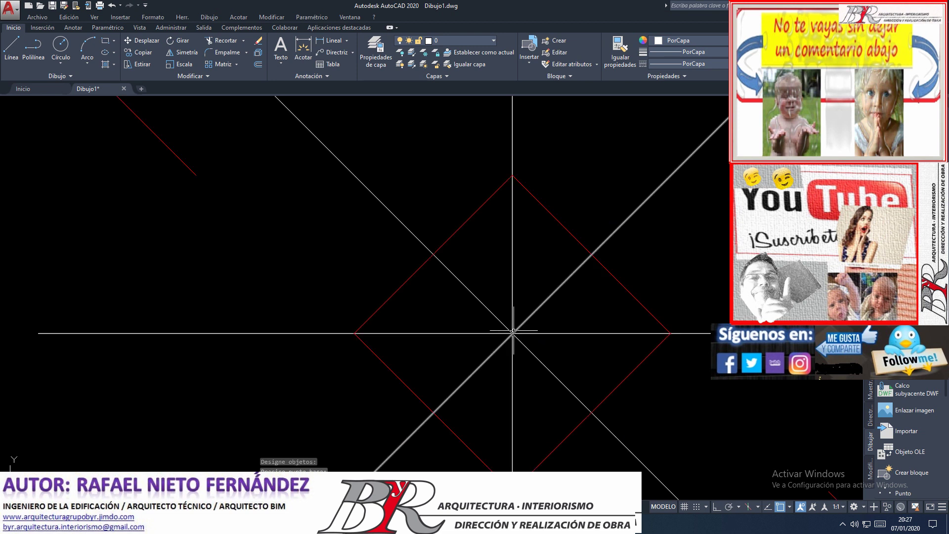
scroll(509, 330, "down", 2)
scroll(494, 329, "down", 2)
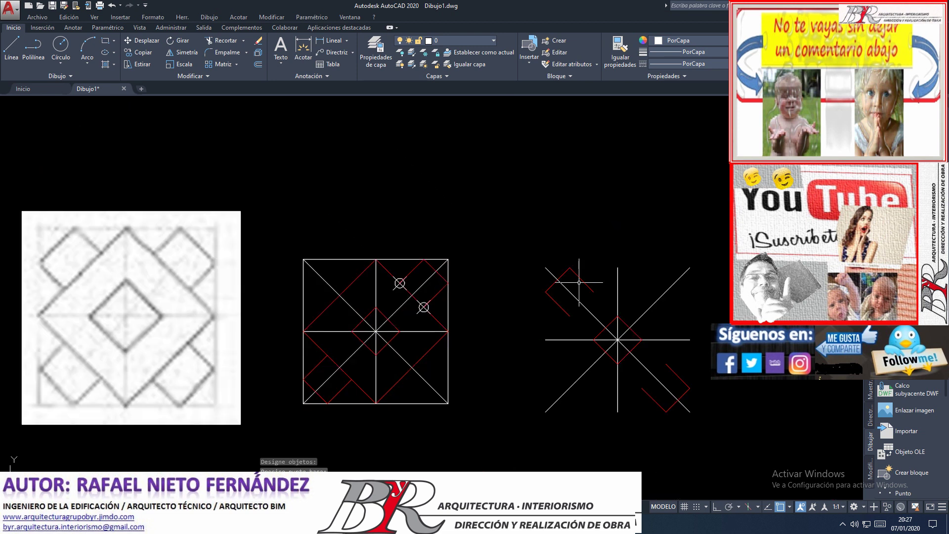
scroll(674, 323, "up", 2)
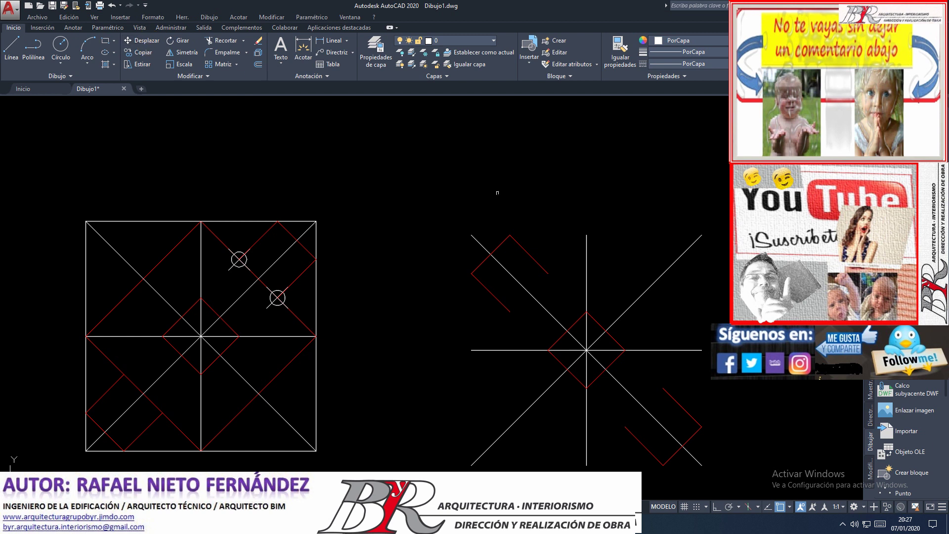
- Move the red corner pieces from the star's centre to the tile's centre
left_click_drag(543, 245, 501, 213)
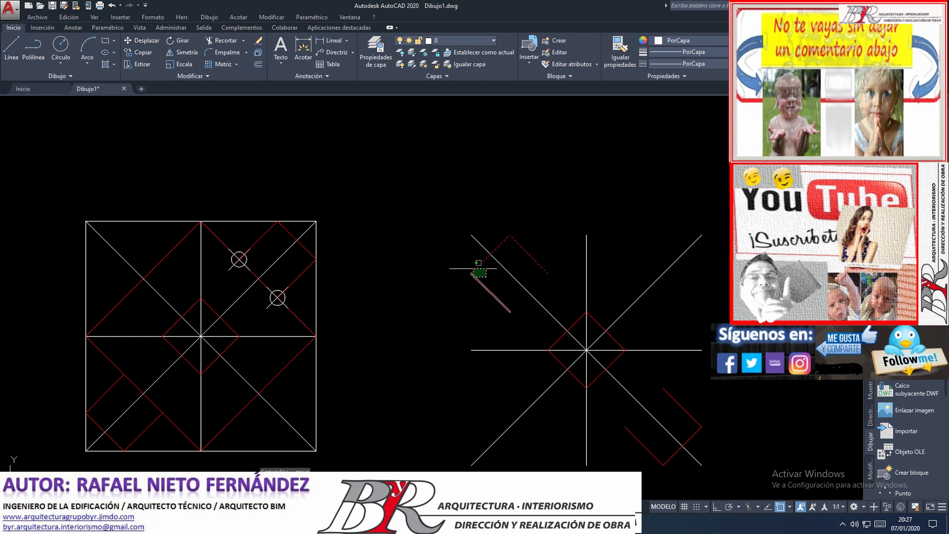
left_click_drag(711, 460, 664, 396)
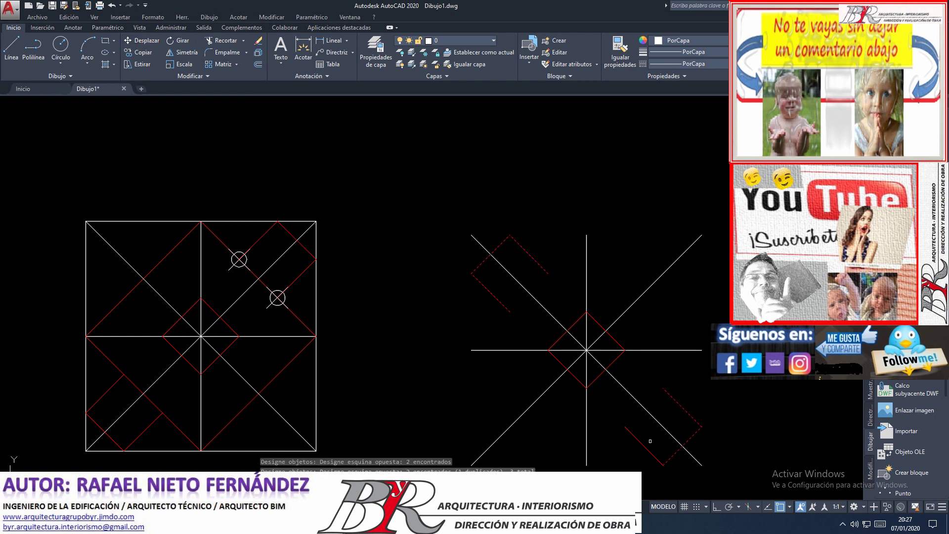
left_click(629, 435)
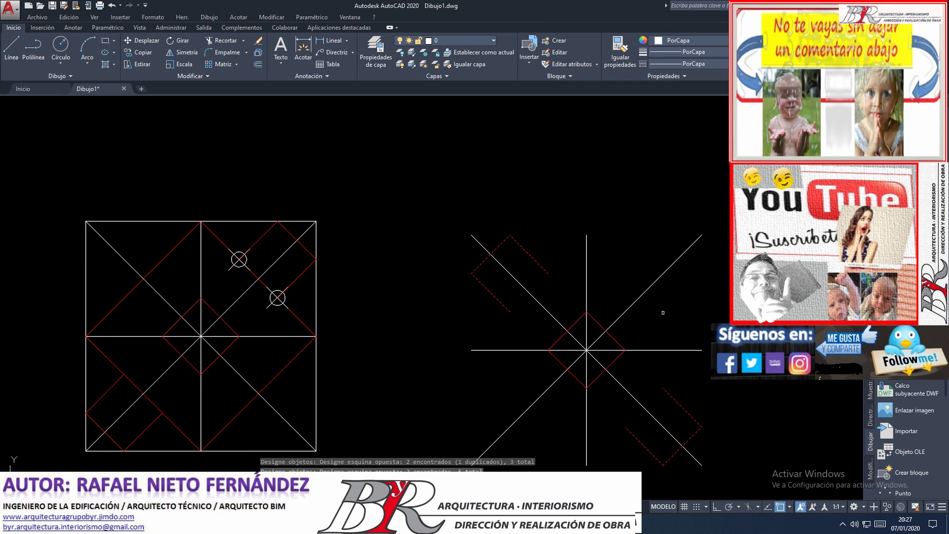
key("Return")
left_click(586, 350)
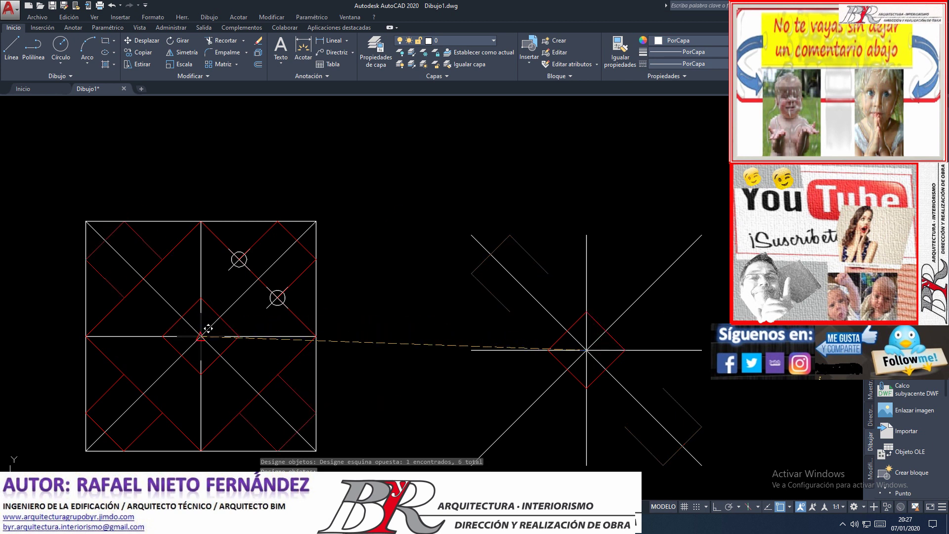
left_click(208, 328)
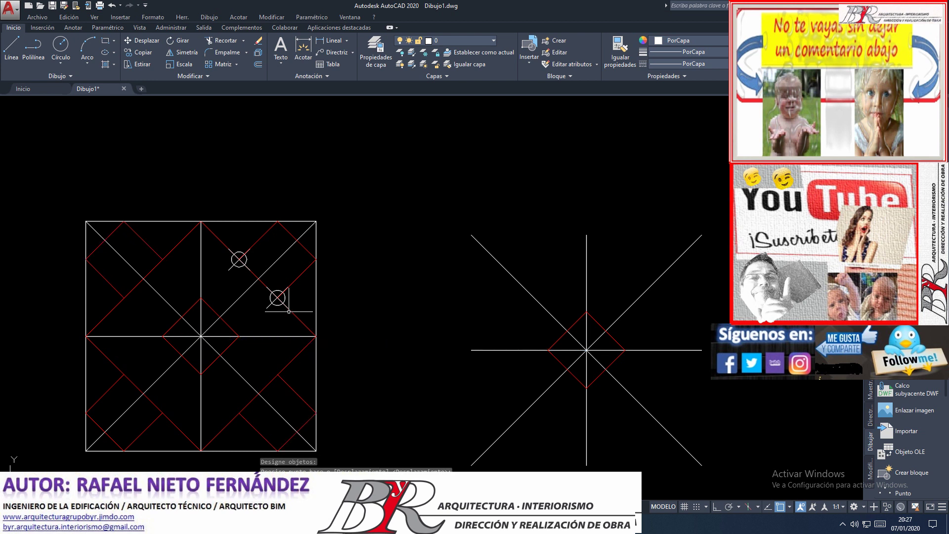
- Delete the leftover star figure
scroll(392, 321, "down", 5)
left_click_drag(462, 364, 437, 334)
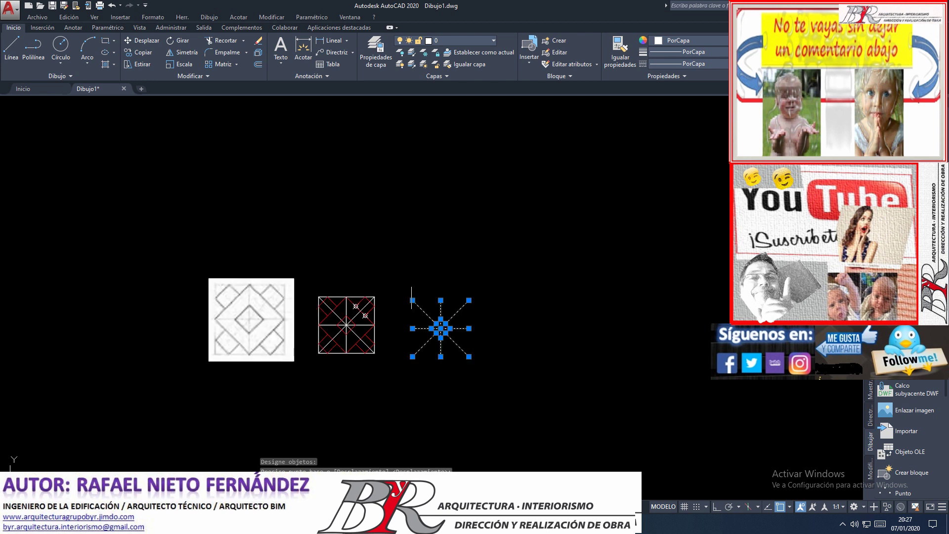
key("Delete")
- Delete the two leftover point markers in the tile's upper right
scroll(309, 315, "up", 5)
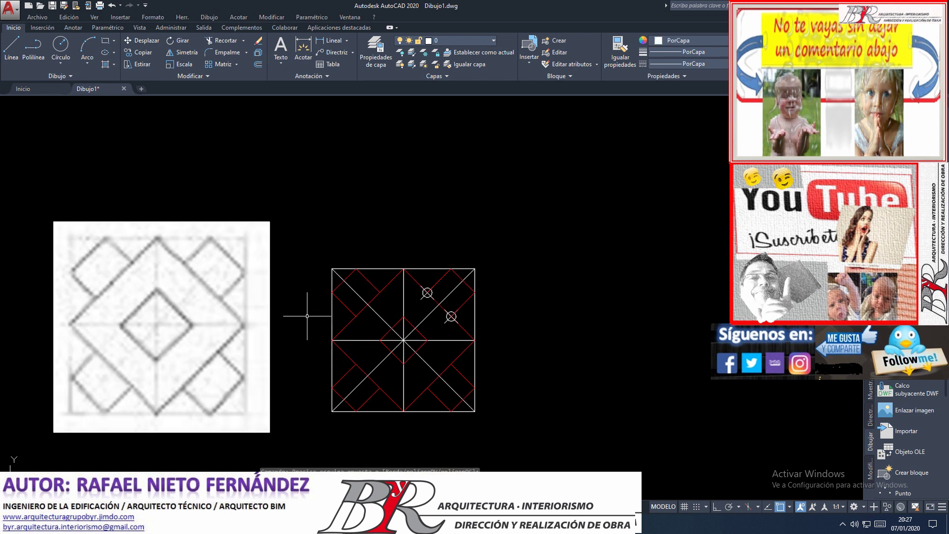
scroll(307, 316, "up", 2)
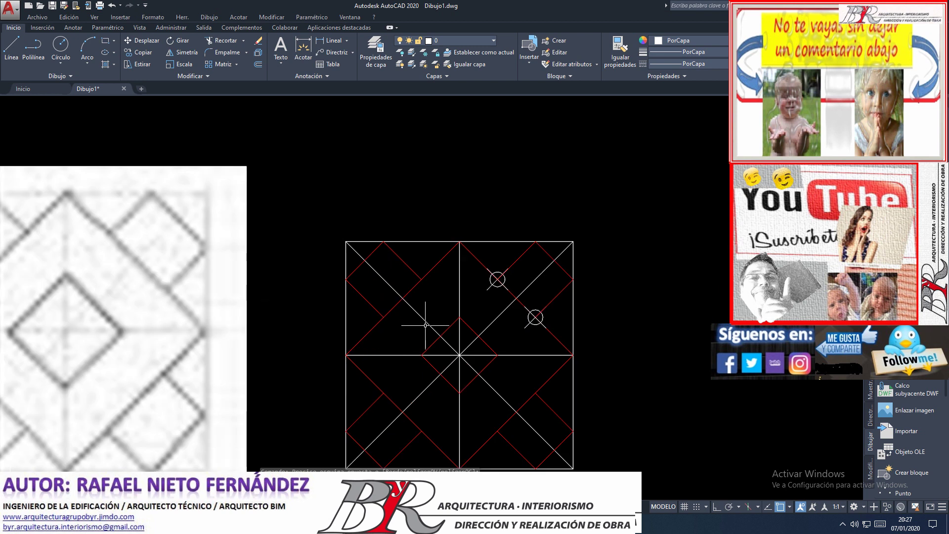
scroll(428, 321, "down", 4)
scroll(387, 322, "up", 2)
scroll(387, 322, "up", 2)
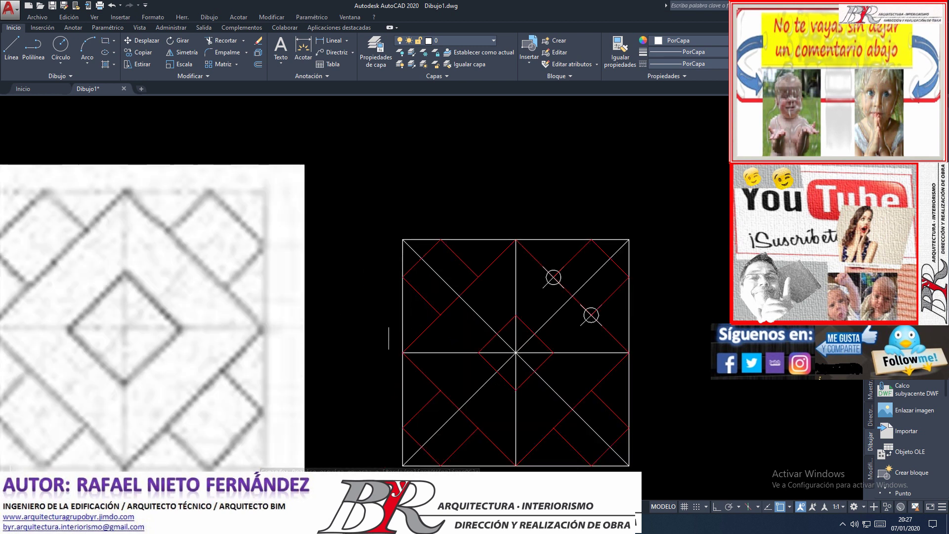
left_click(591, 315)
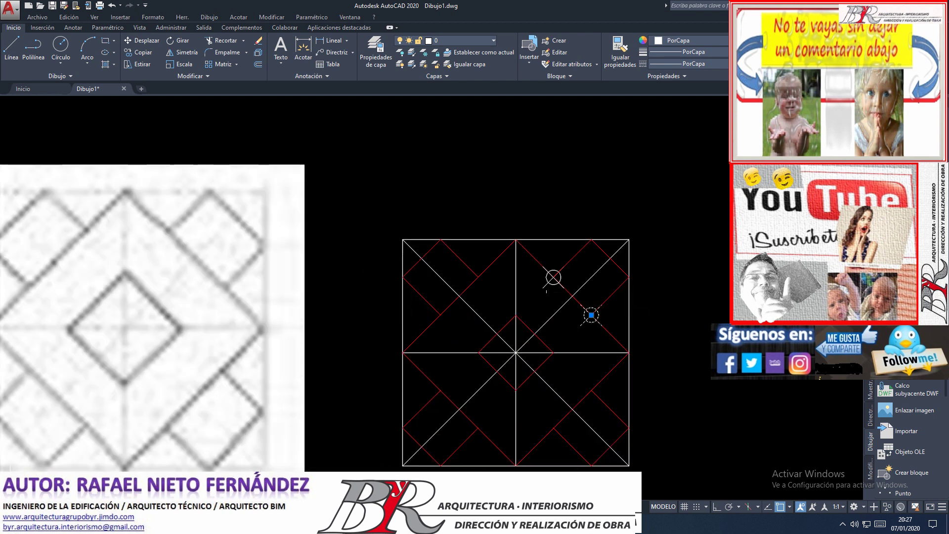
left_click(544, 286)
key("Delete")
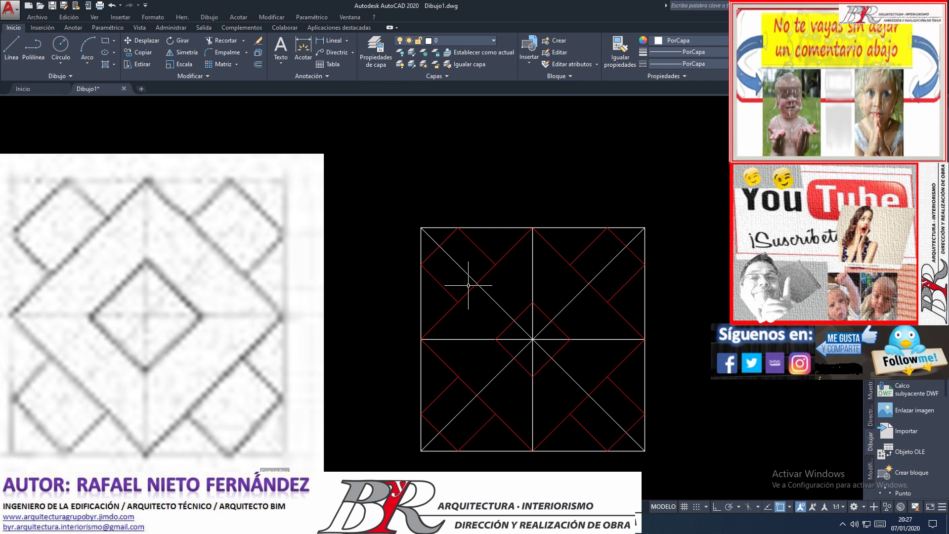
- Select the square's top, left, bottom and right outer edges
left_click(491, 228)
left_click(421, 291)
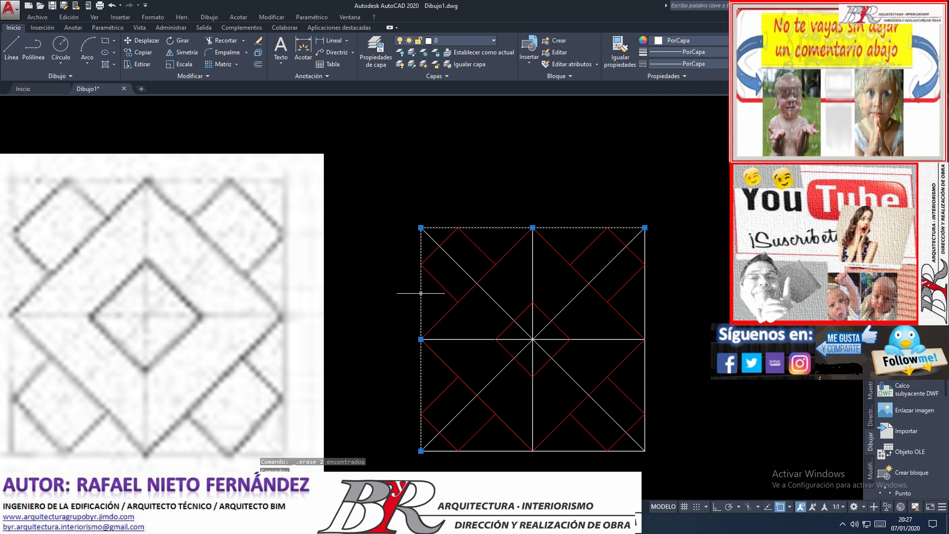
left_click(485, 450)
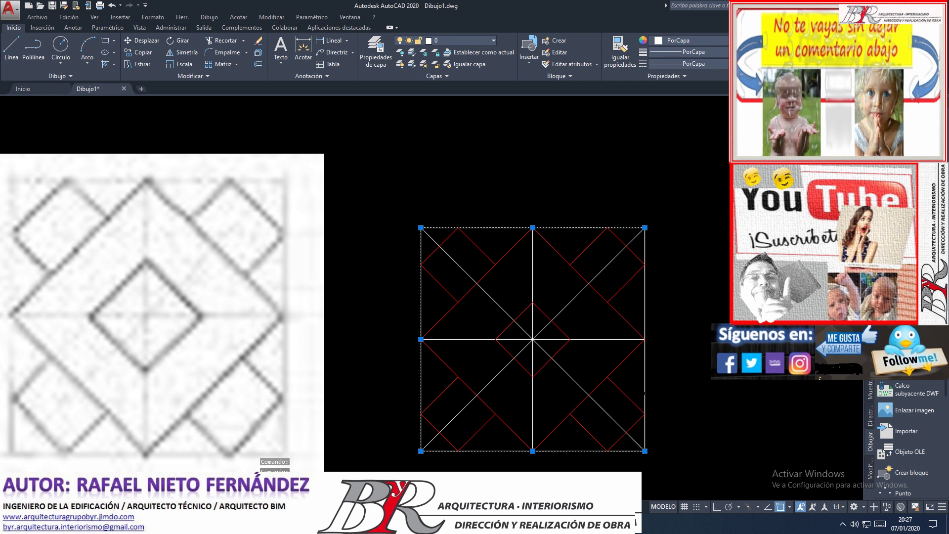
left_click(645, 392)
- Colour the square's four outer edges magenta and clear the selection
left_click(689, 40)
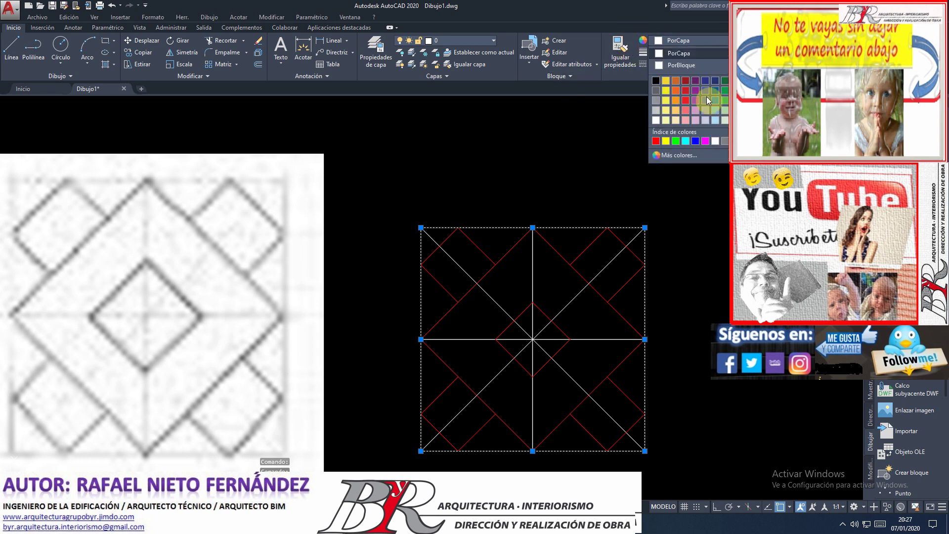
left_click(705, 140)
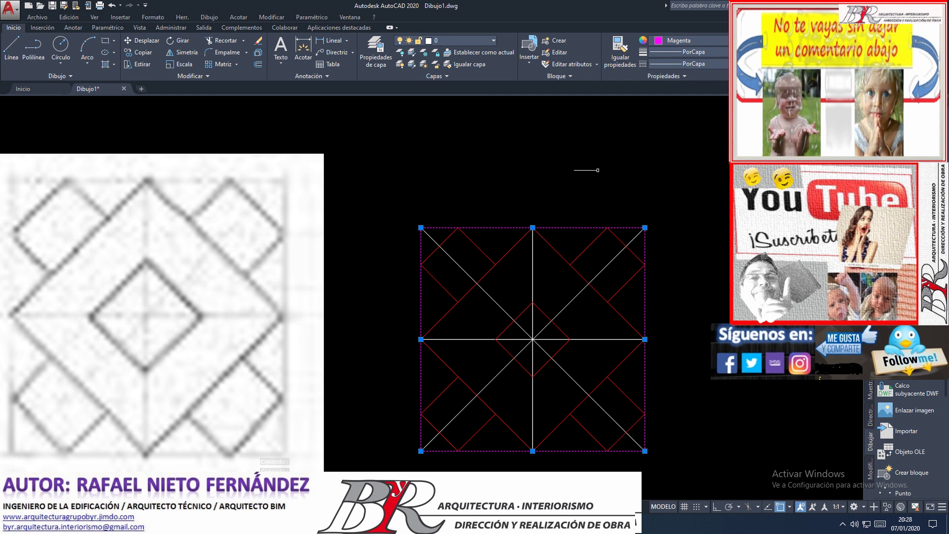
key("Escape")
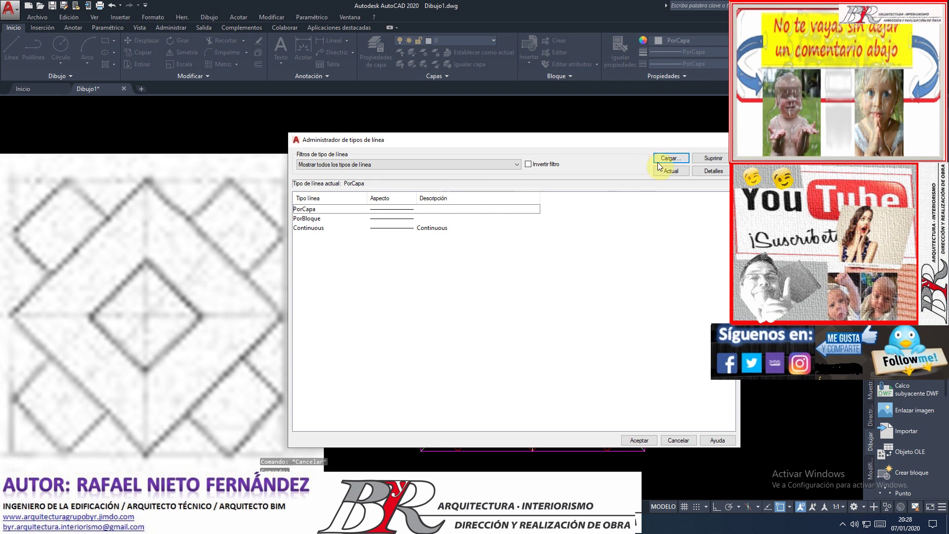
- Open the linetype load list, then close it and the manager without loading
left_click(668, 158)
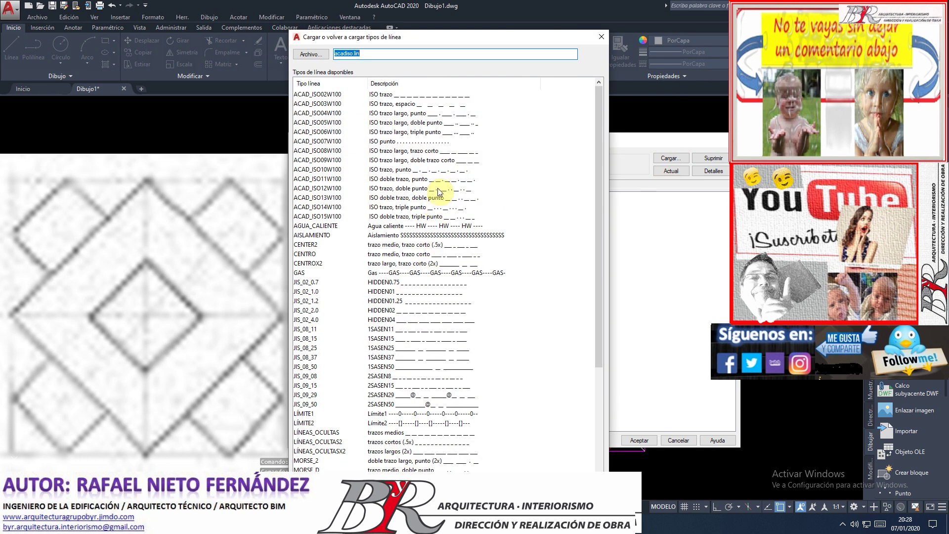
left_click(543, 490)
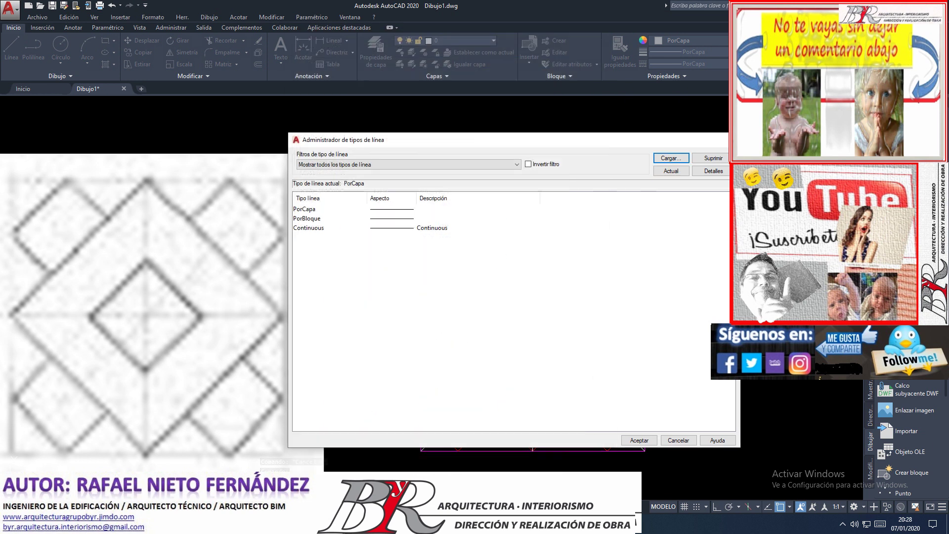
left_click(634, 439)
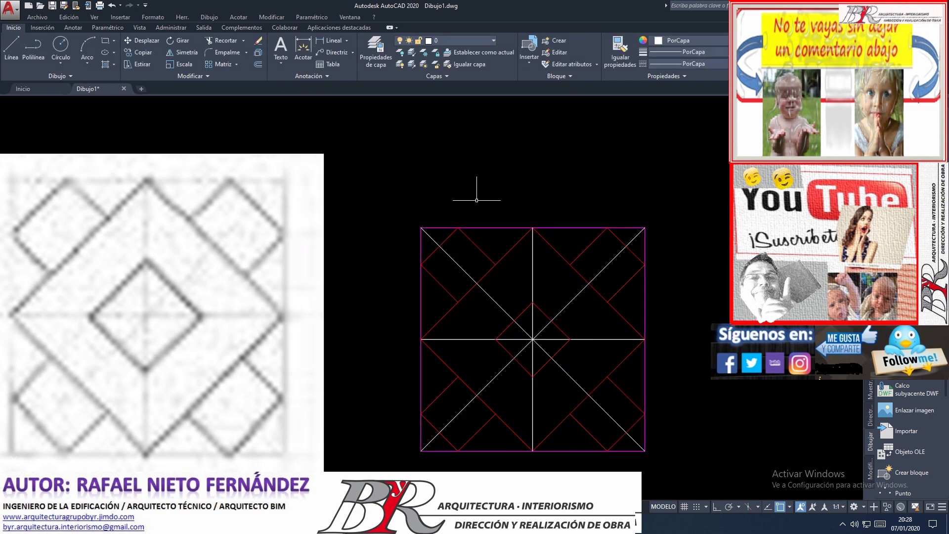
scroll(642, 381, "up", 2)
scroll(564, 311, "down", 1)
scroll(568, 313, "up", 2)
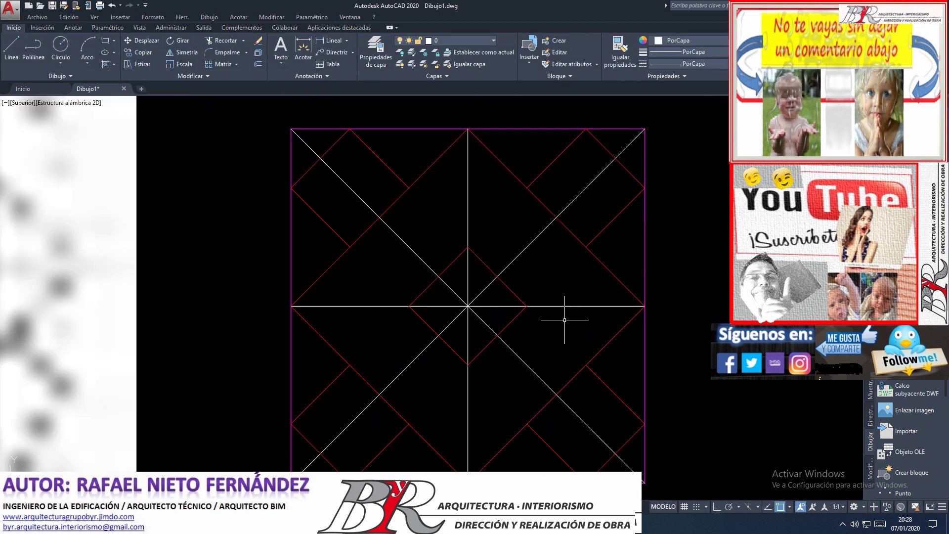
scroll(582, 298, "down", 2)
scroll(536, 313, "up", 2)
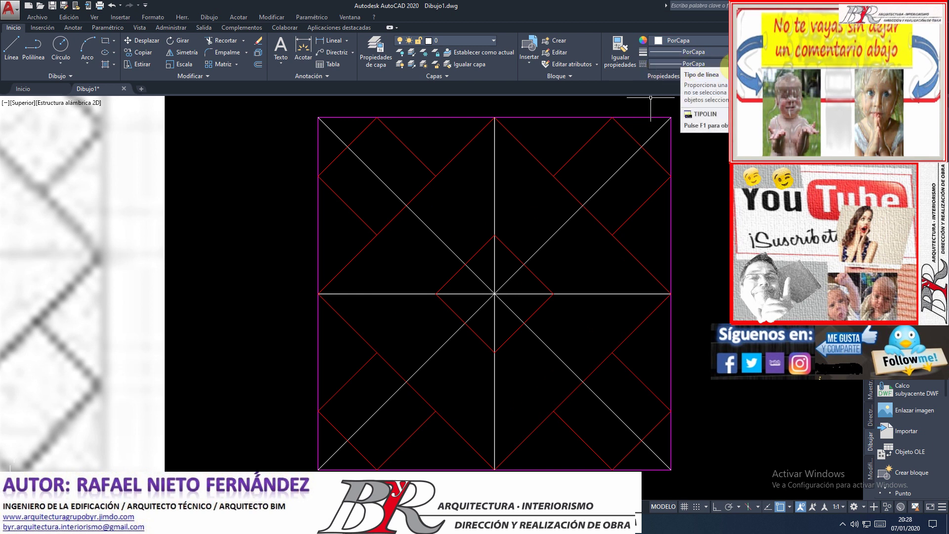
- Load the ACAD_ISO02W100 dashed linetype through the Linetype Manager and confirm
left_click(722, 63)
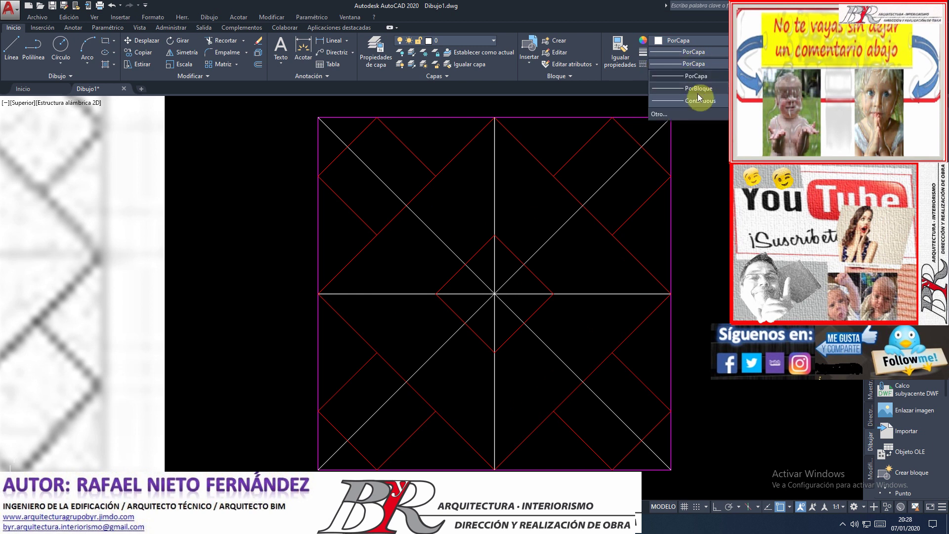
left_click(664, 114)
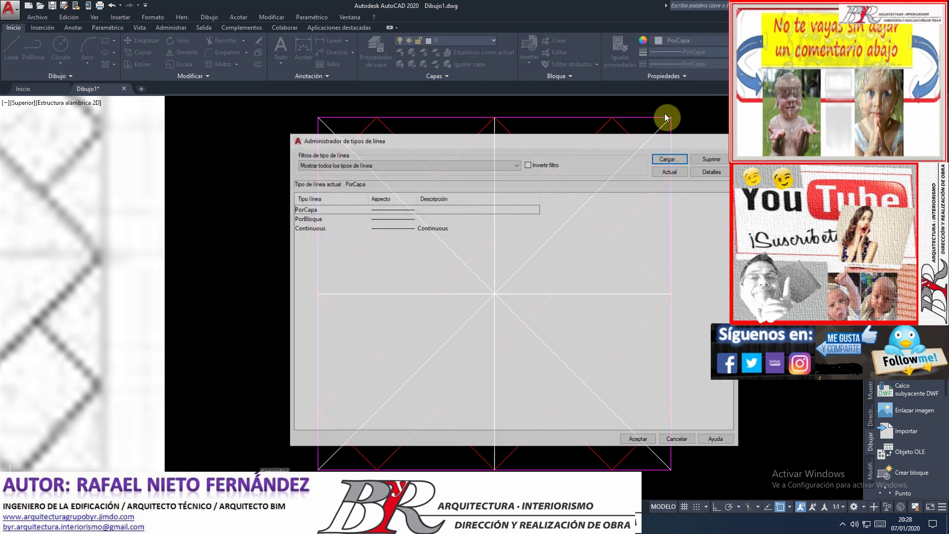
left_click(670, 158)
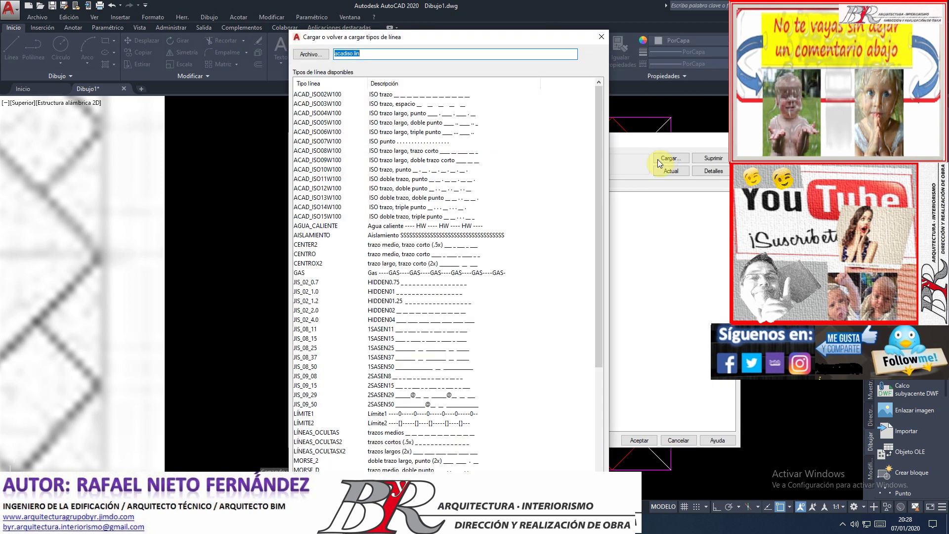
left_click(443, 96)
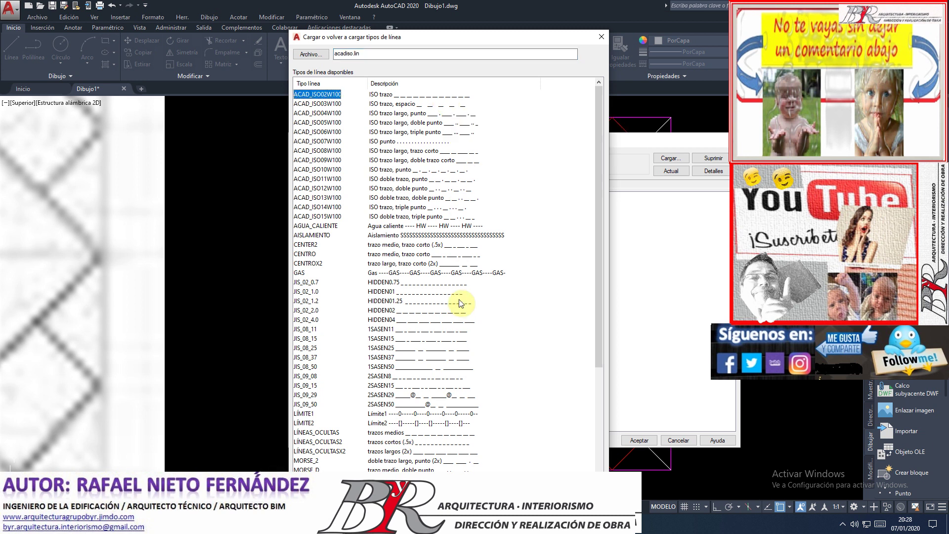
key("Return")
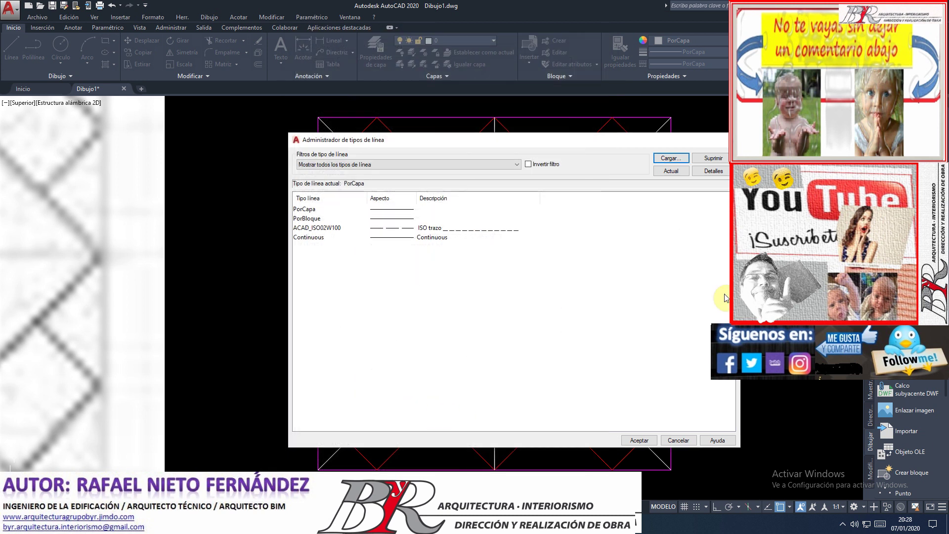
left_click(638, 440)
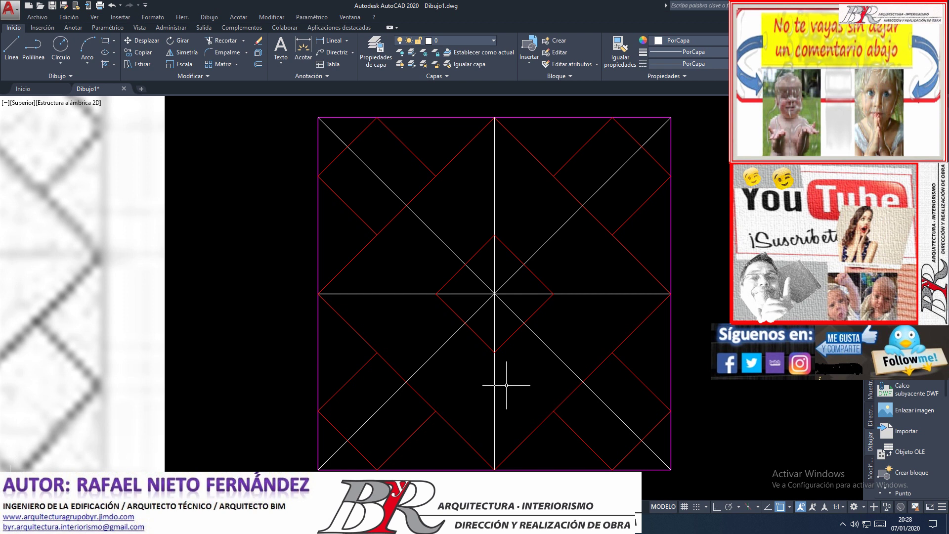
- Open the Properties palette and select the four white diagonal and centre lines
type("ra")
key("Escape")
key("ctrl+1")
scroll(617, 346, "down", 4)
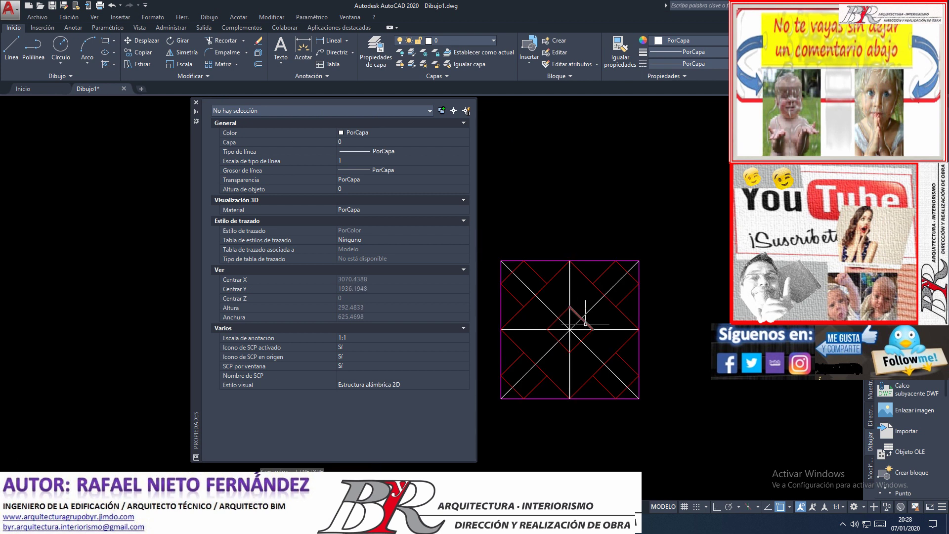
scroll(585, 323, "up", 2)
scroll(574, 343, "up", 2)
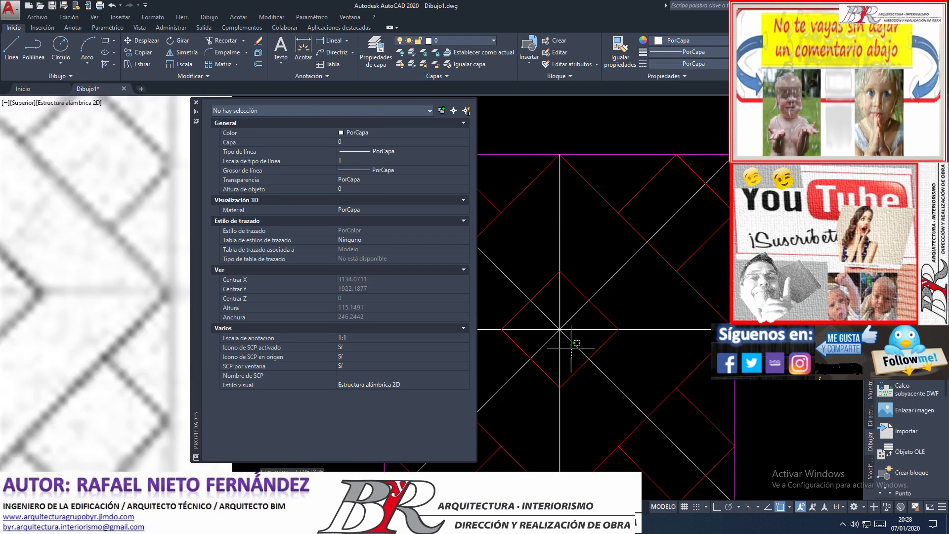
left_click(552, 312)
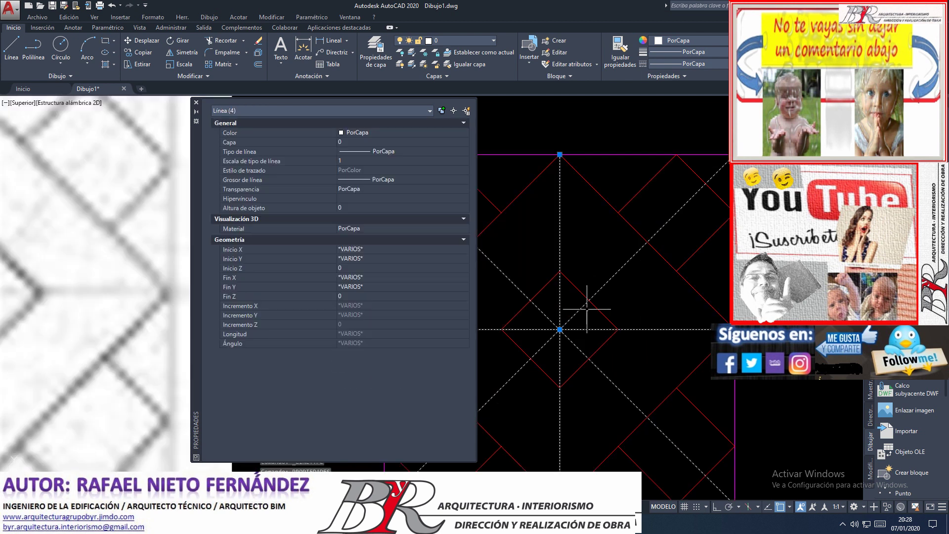
scroll(603, 314, "down", 2)
scroll(642, 311, "down", 2)
scroll(679, 315, "up", 3)
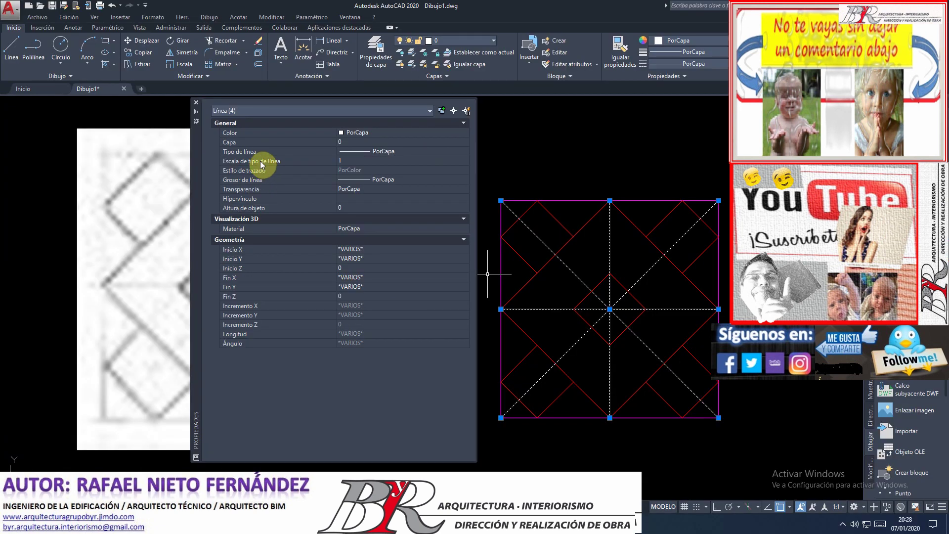
- Set the selected lines to ACAD_ISO02W100 linetype and blue colour, then close Properties
left_click(419, 151)
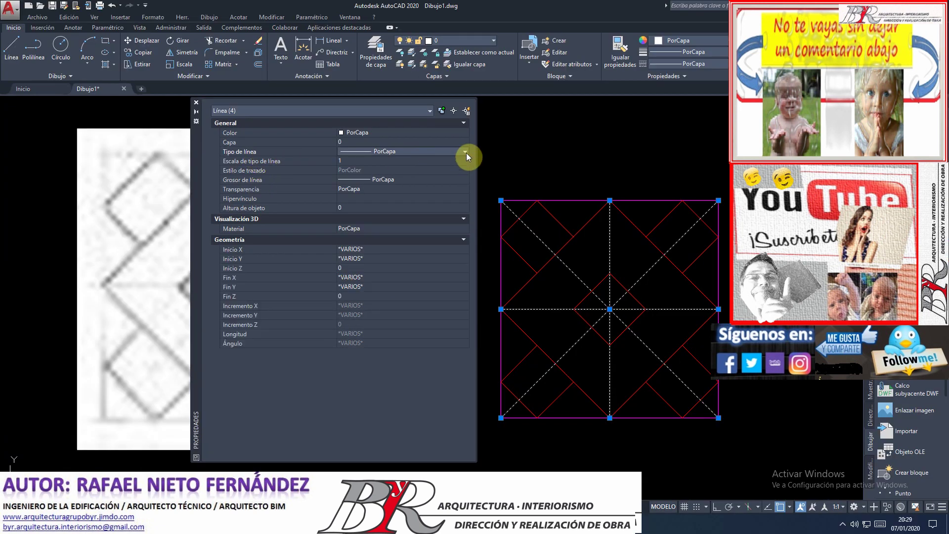
left_click(465, 151)
left_click(458, 159)
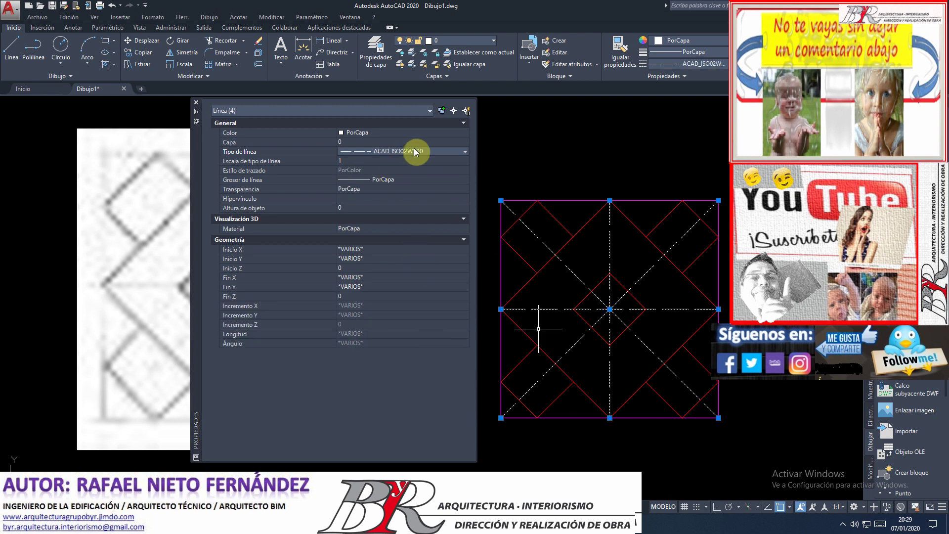
left_click(432, 133)
left_click(463, 133)
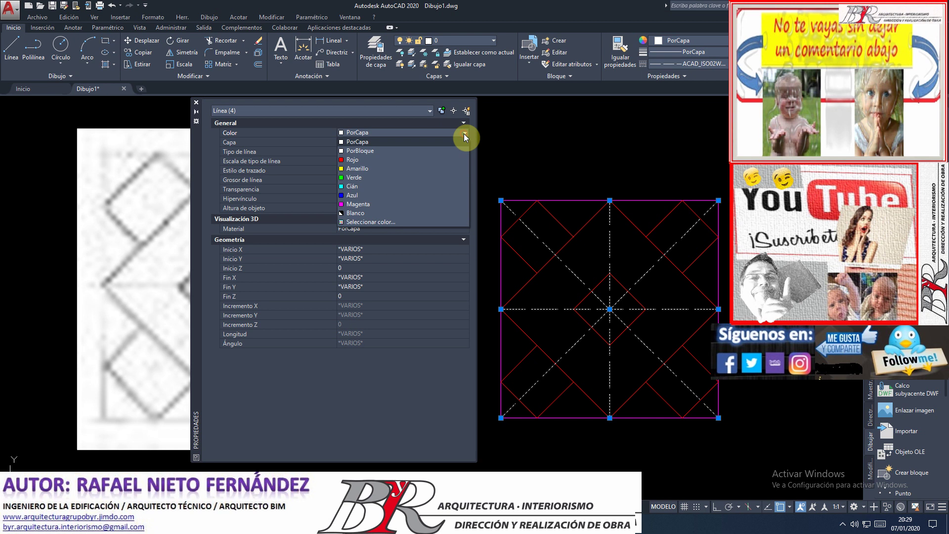
left_click(405, 197)
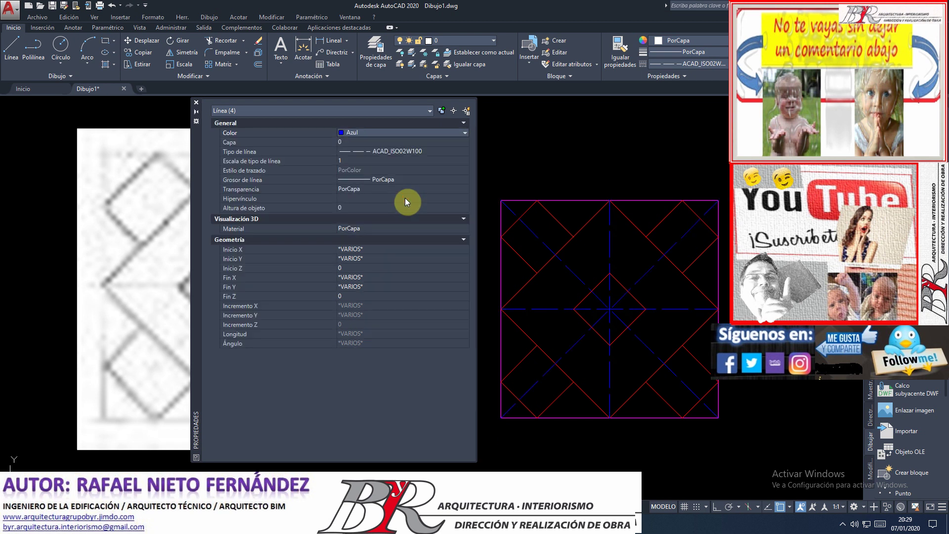
left_click(196, 103)
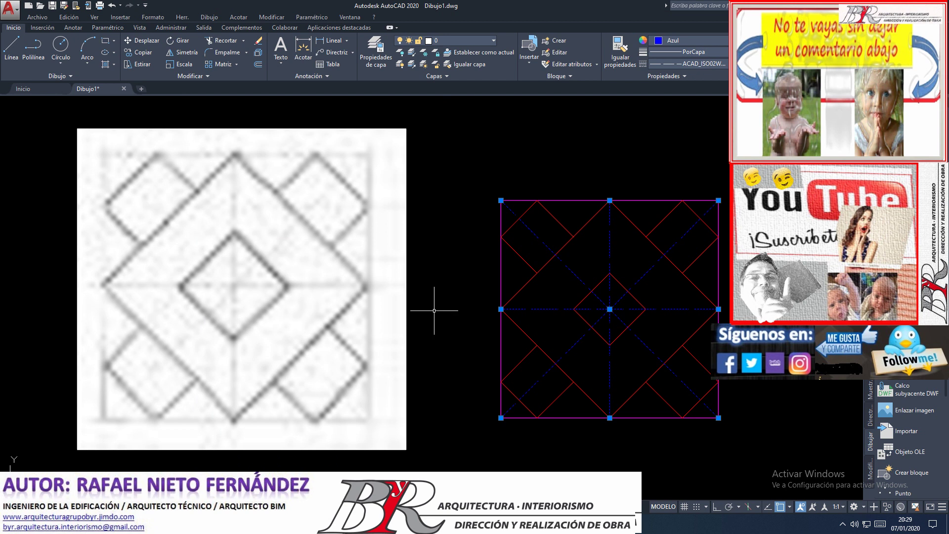
scroll(430, 309, "down", 1)
- Zoom the view to show the eight-pointed star reference image
scroll(381, 287, "up", 1)
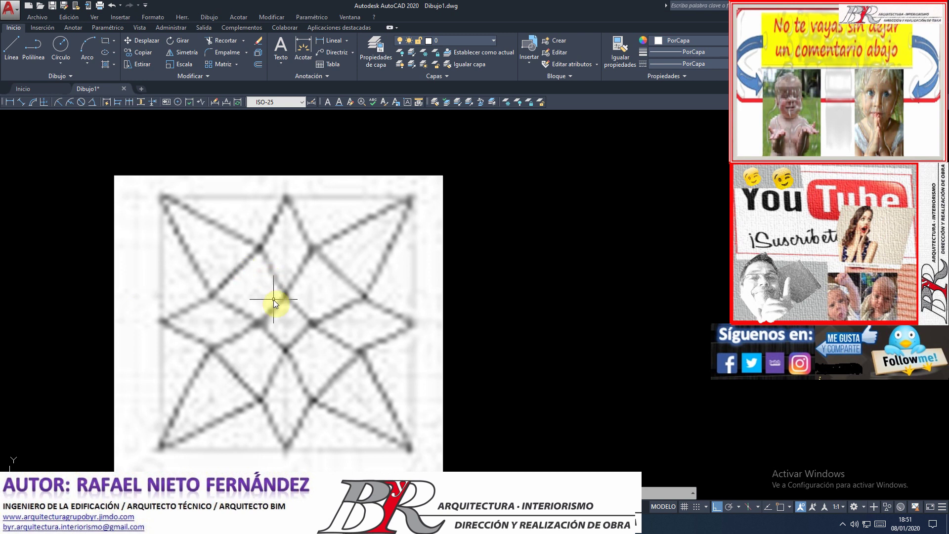
scroll(292, 333, "up", 3)
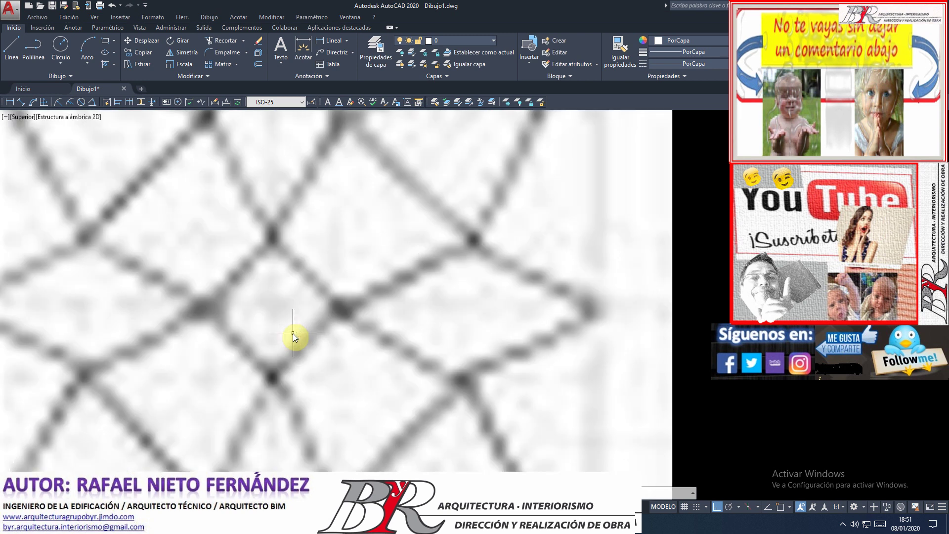
scroll(278, 322, "down", 3)
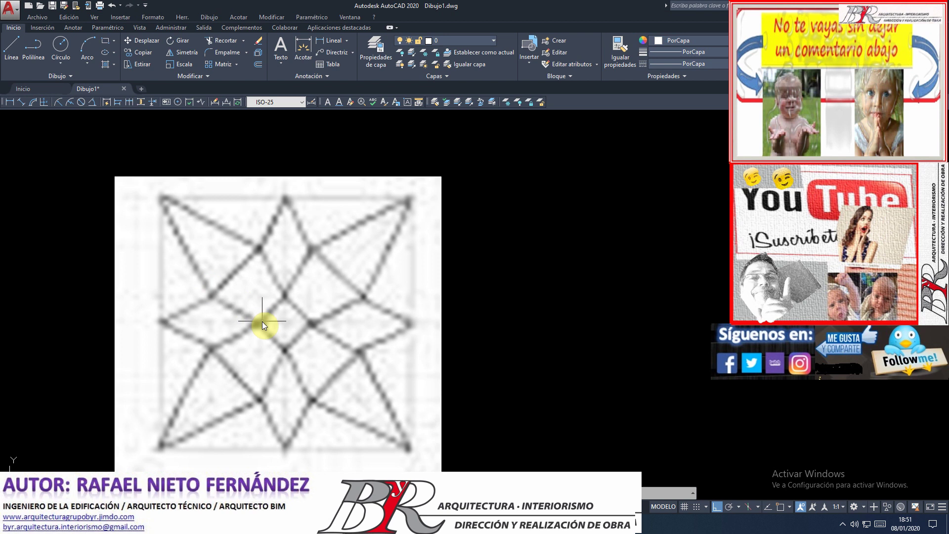
scroll(277, 346, "up", 2)
scroll(290, 327, "down", 1)
scroll(289, 291, "down", 1)
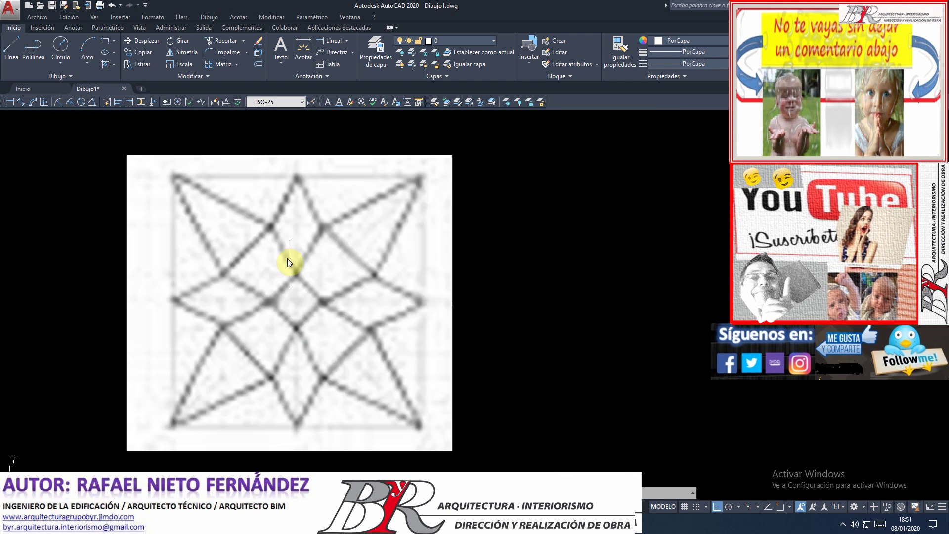
scroll(283, 245, "up", 1)
scroll(292, 247, "down", 1)
scroll(318, 259, "down", 1)
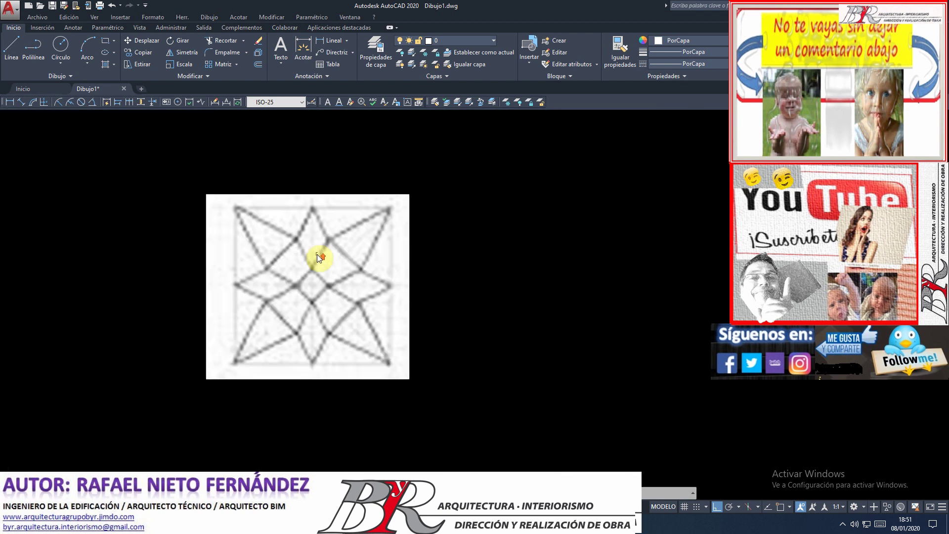
scroll(318, 254, "up", 2)
scroll(316, 254, "down", 2)
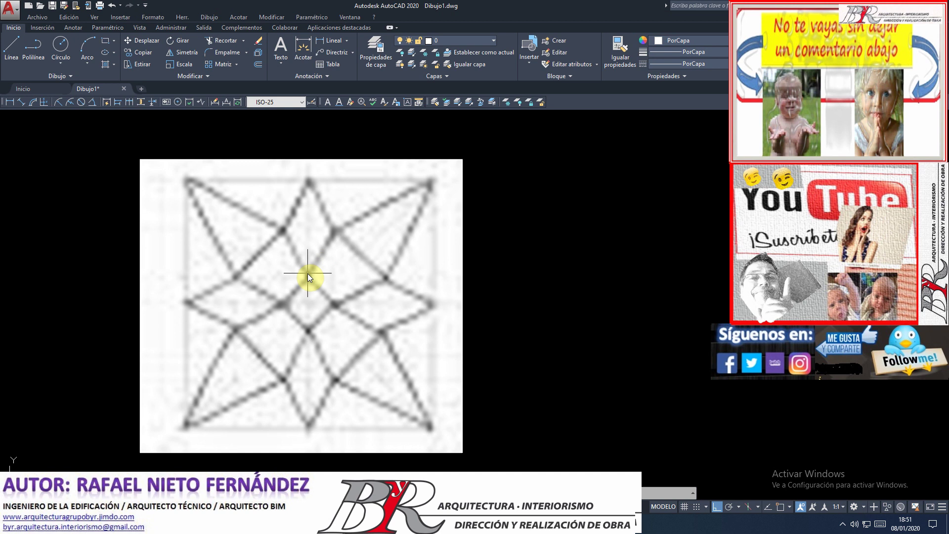
scroll(307, 273, "up", 2)
scroll(307, 274, "down", 2)
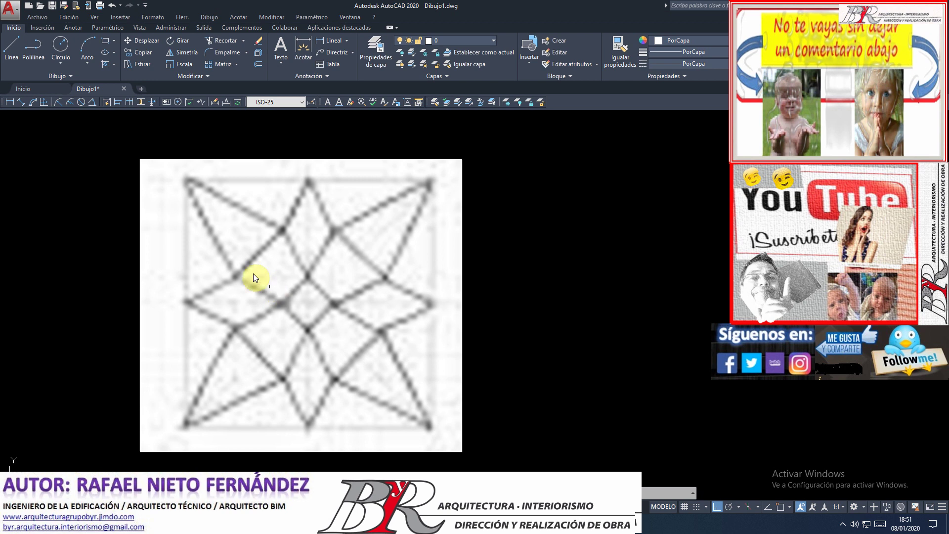
left_click(163, 171)
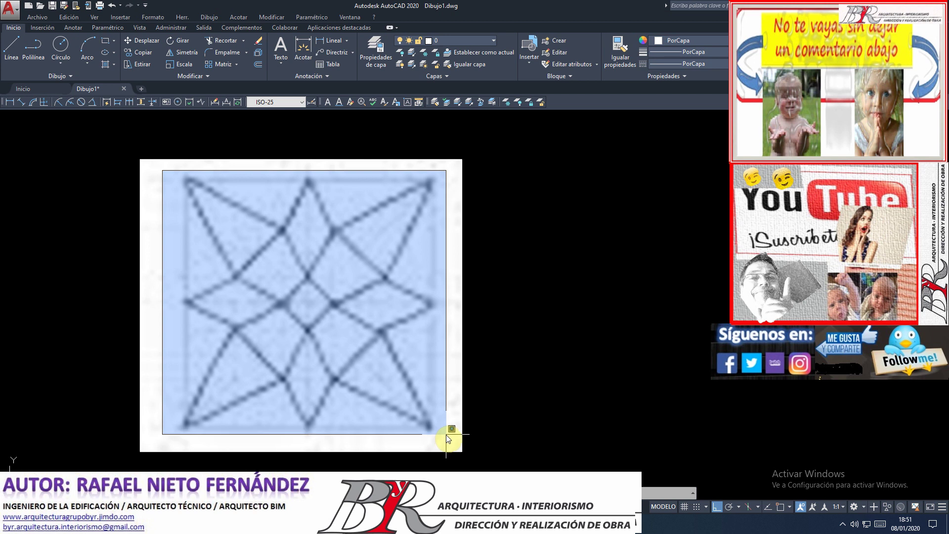
left_click(446, 434)
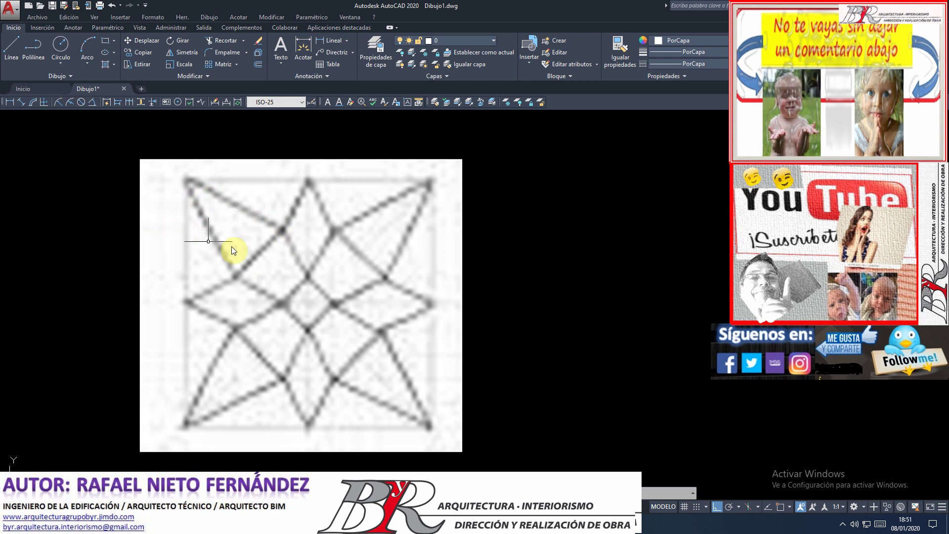
scroll(227, 275, "up", 2)
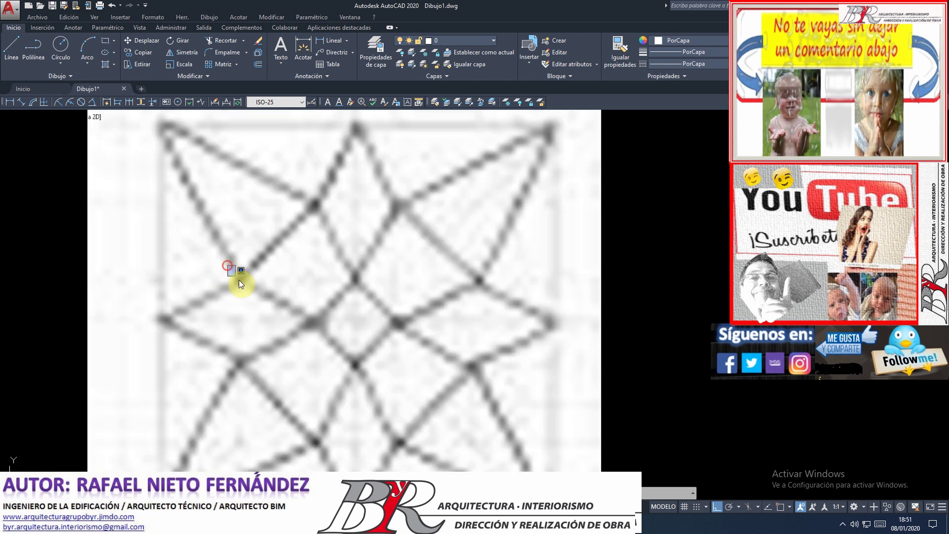
scroll(304, 198, "up", 2)
scroll(296, 180, "up", 2)
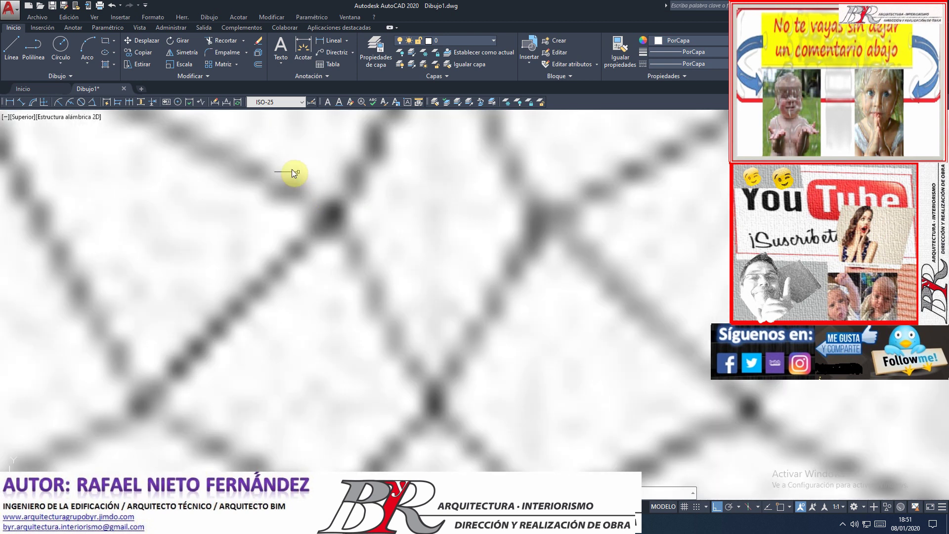
left_click(294, 173)
scroll(214, 267, "down", 5)
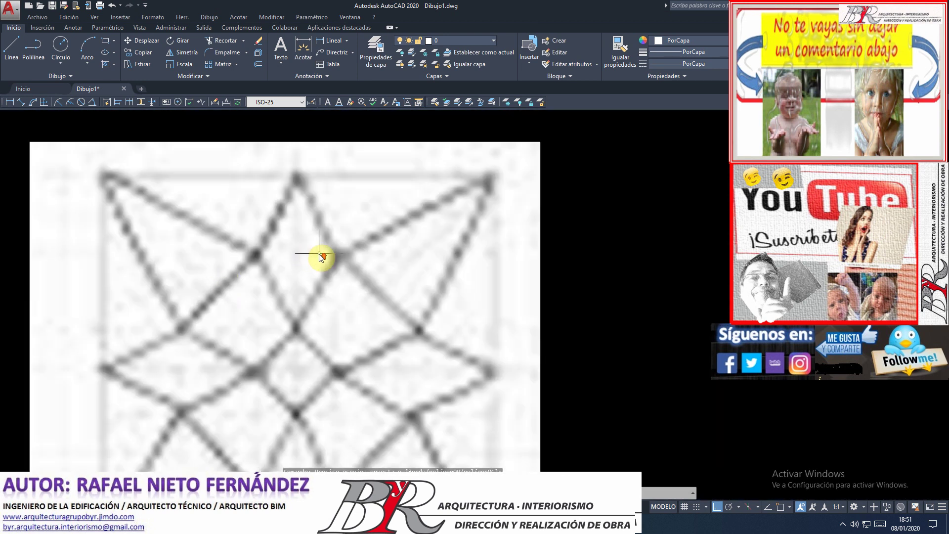
scroll(318, 247, "up", 1)
left_click(317, 237)
scroll(317, 258, "down", 2)
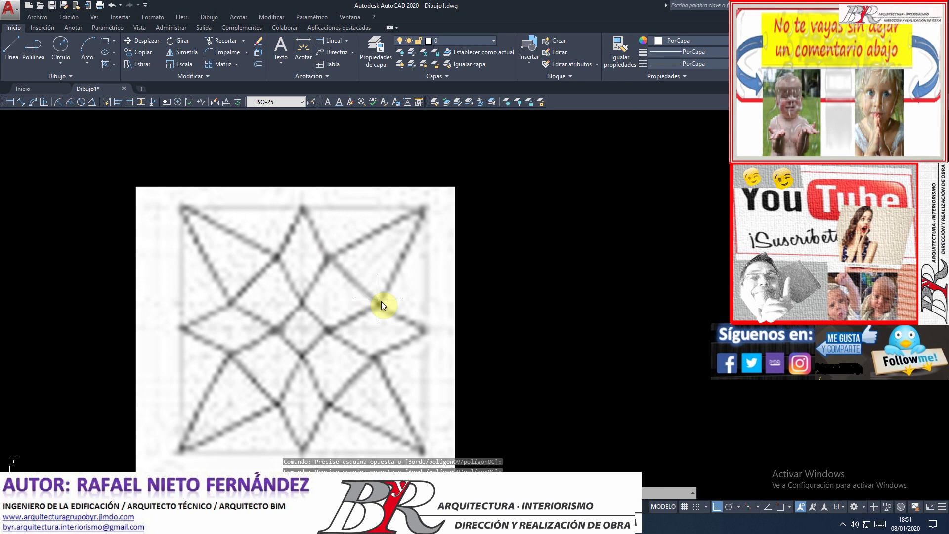
scroll(379, 300, "up", 5)
scroll(349, 276, "down", 3)
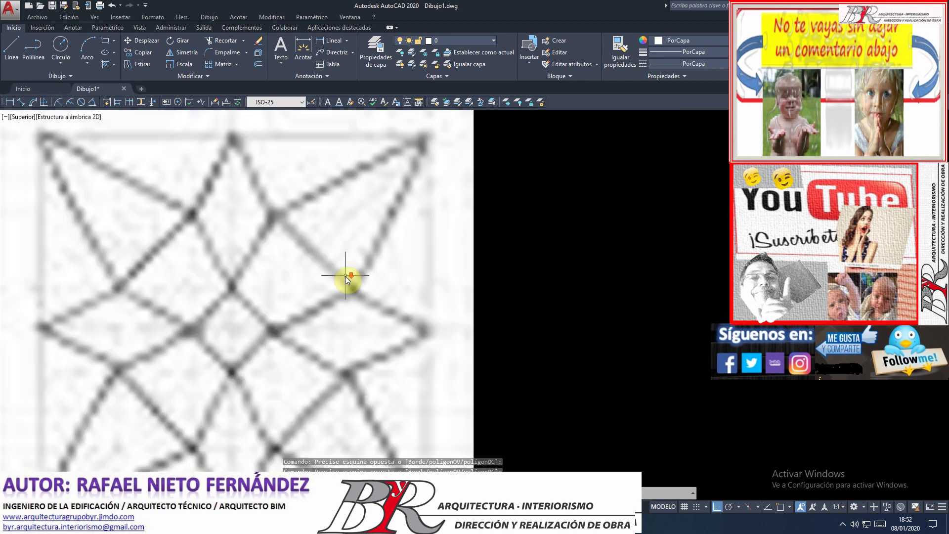
scroll(269, 321, "up", 2)
scroll(260, 312, "up", 2)
left_click(260, 310)
left_click(327, 404)
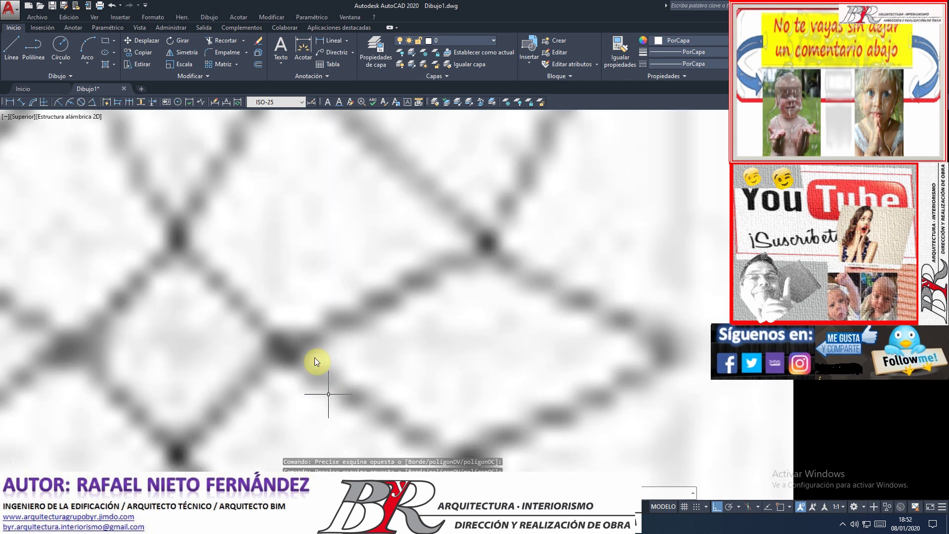
scroll(255, 300, "down", 2)
scroll(255, 301, "down", 2)
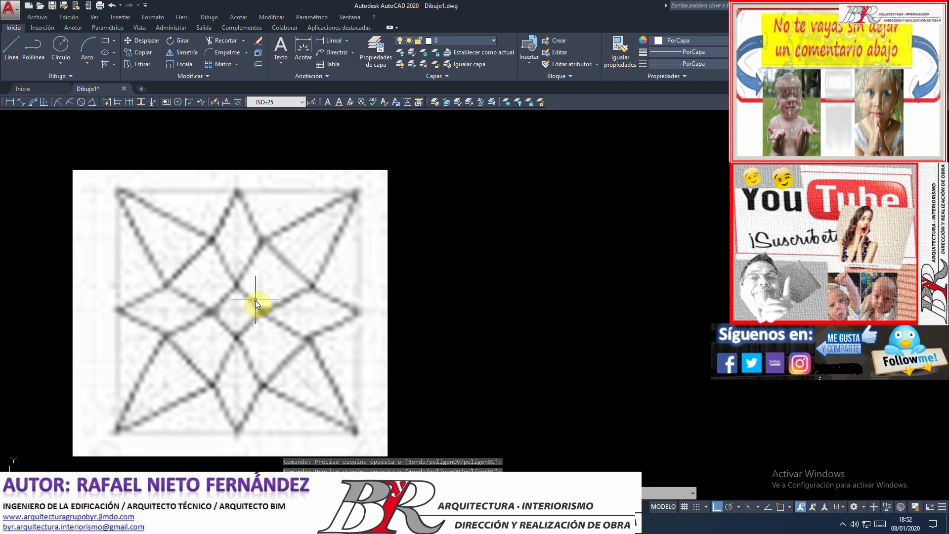
scroll(255, 300, "up", 2)
scroll(255, 301, "down", 4)
scroll(255, 300, "up", 2)
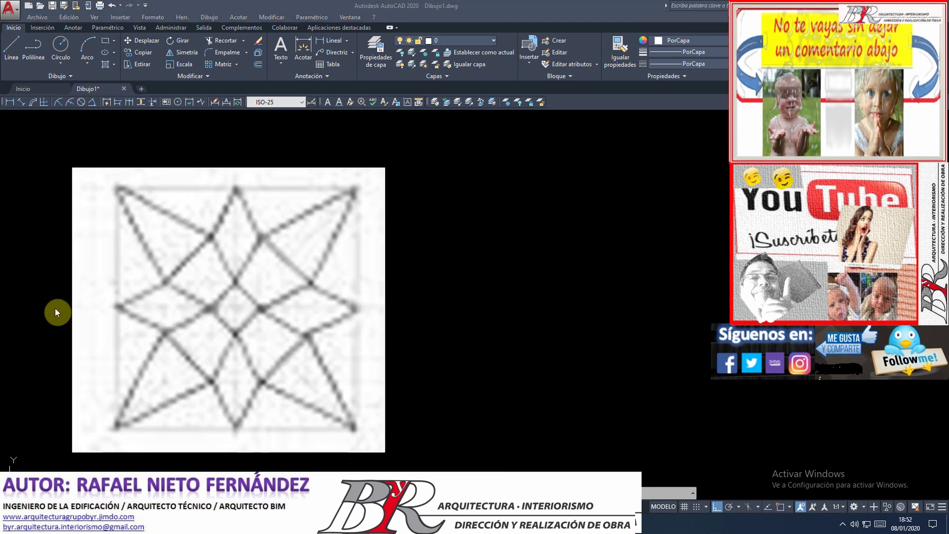
- Draw a horizontal and a vertical line crossing the star image's centre
left_click(12, 46)
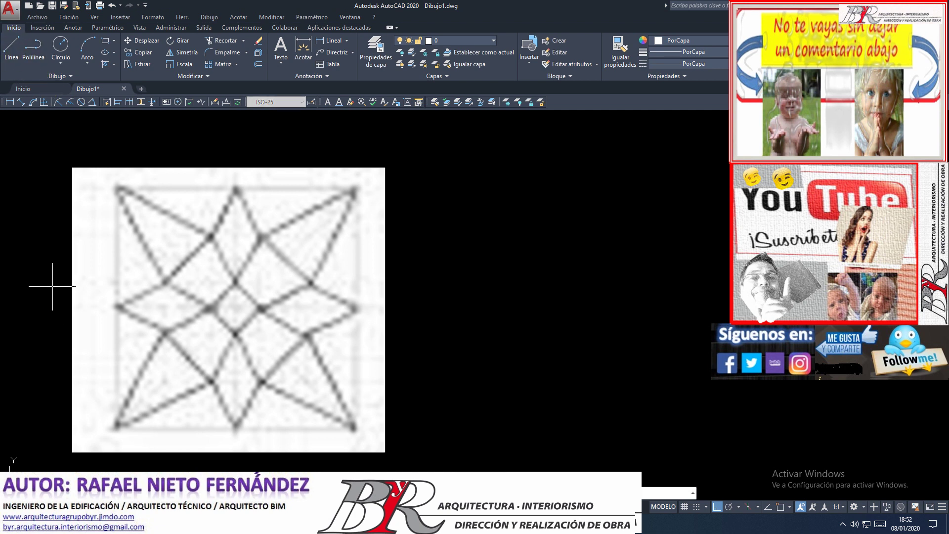
left_click(56, 307)
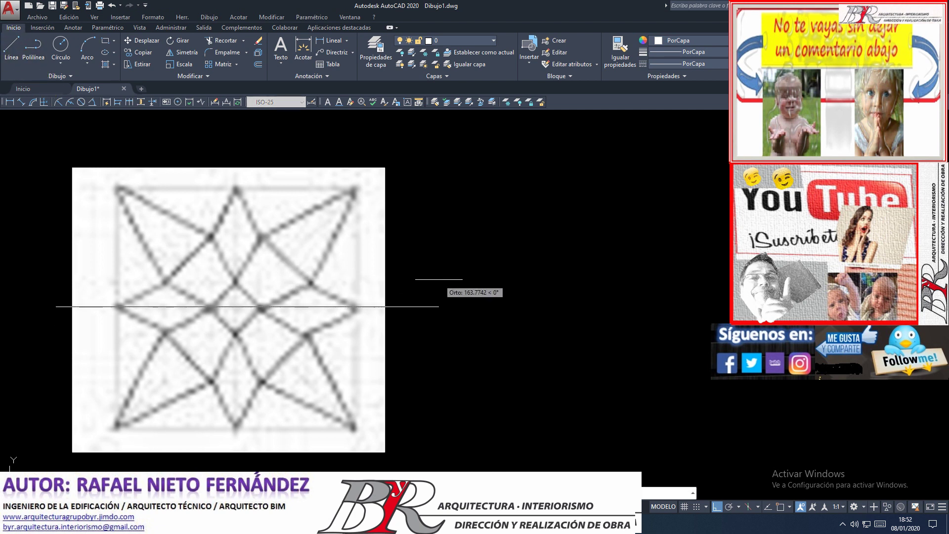
left_click(459, 285)
key("Return")
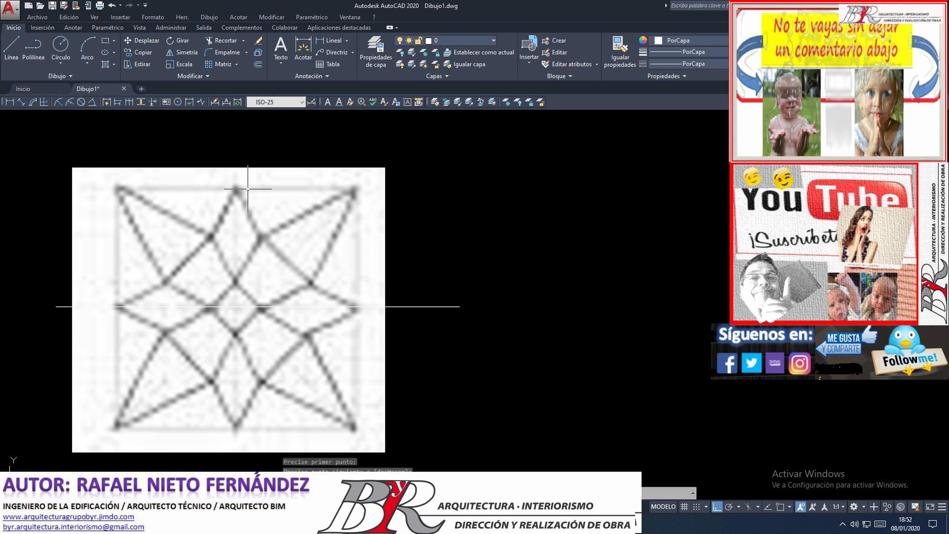
key("Return")
left_click(234, 147)
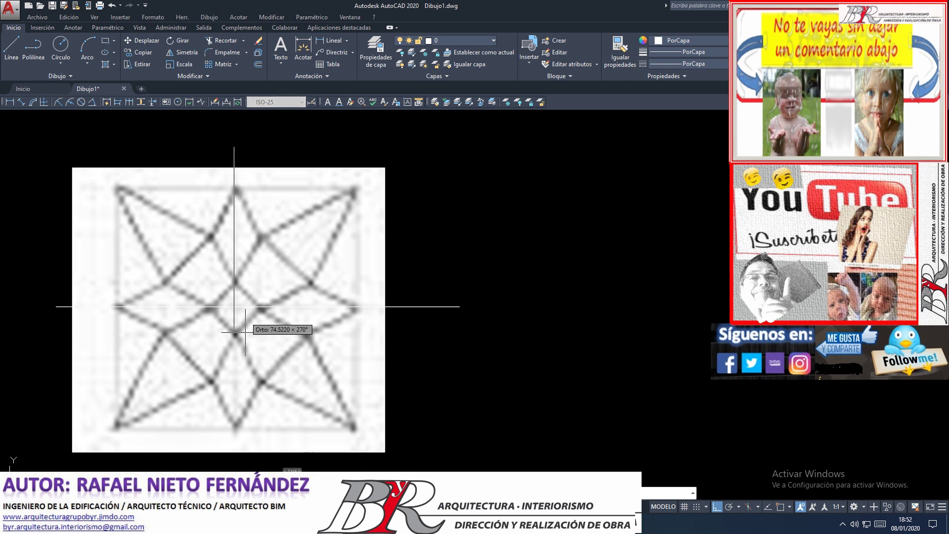
left_click(234, 470)
key("Return")
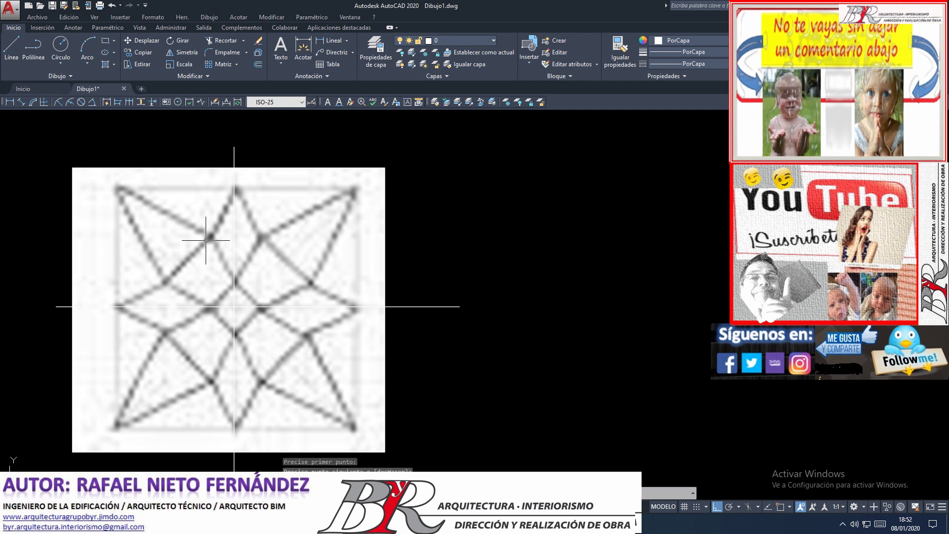
- Window-select the lower-left quarter of the star image
left_click(103, 295)
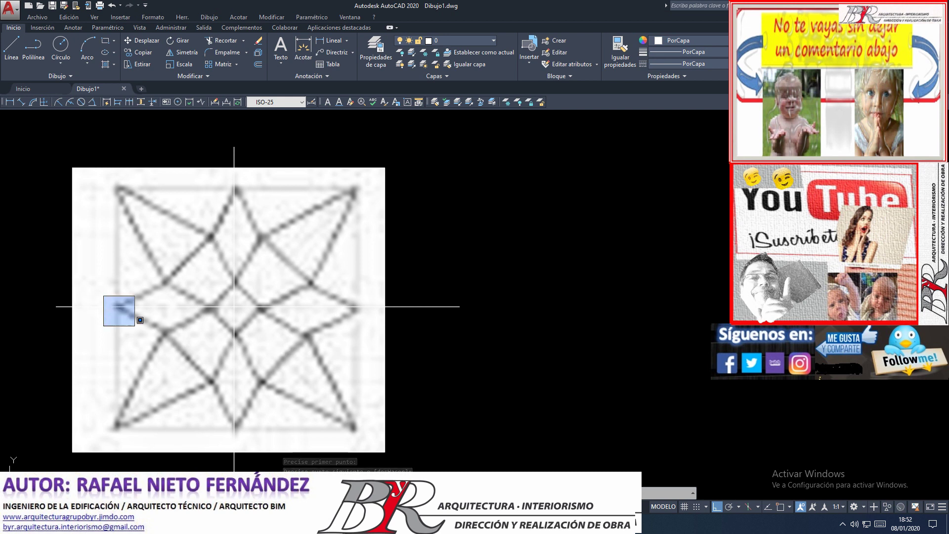
left_click(247, 435)
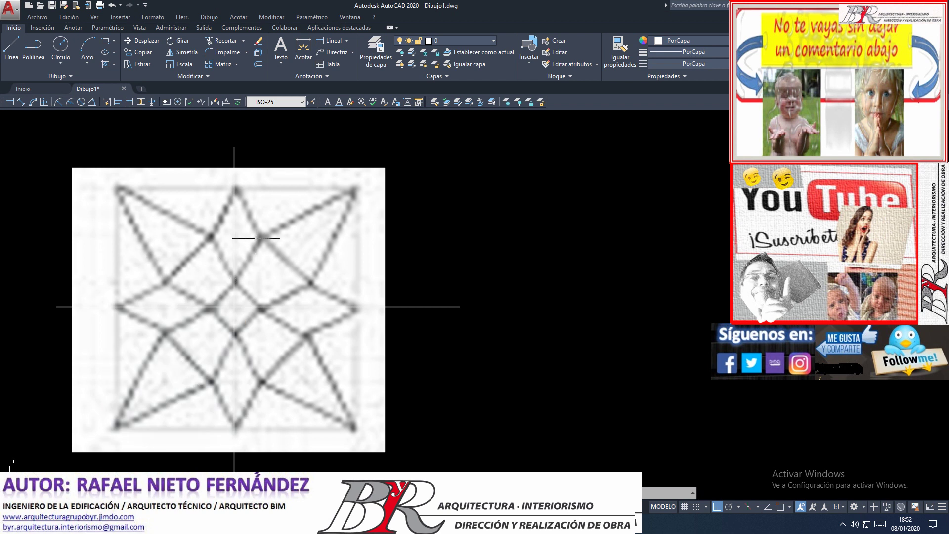
scroll(255, 238, "down", 2)
scroll(294, 220, "up", 2)
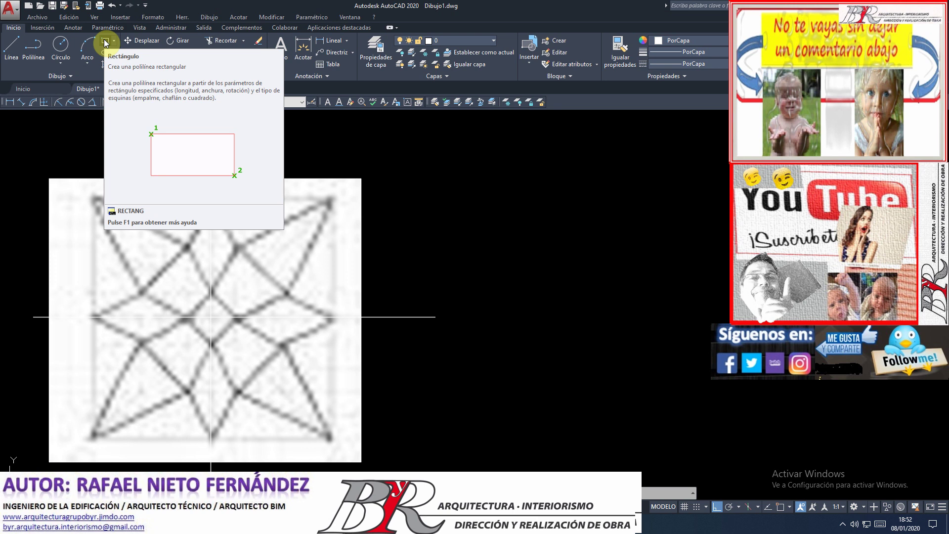
- Draw a rectangle as a square outline to the right of the star reference image, then select it
left_click(206, 19)
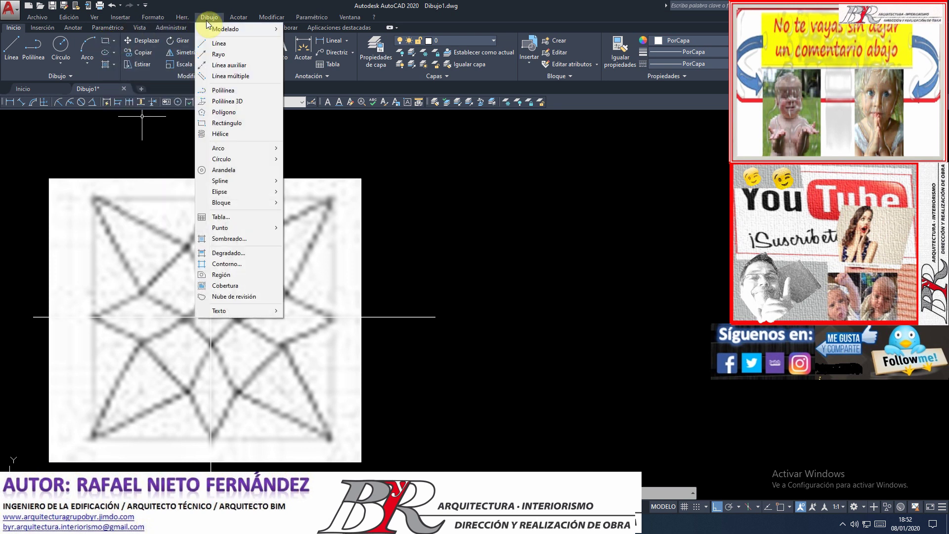
left_click(256, 123)
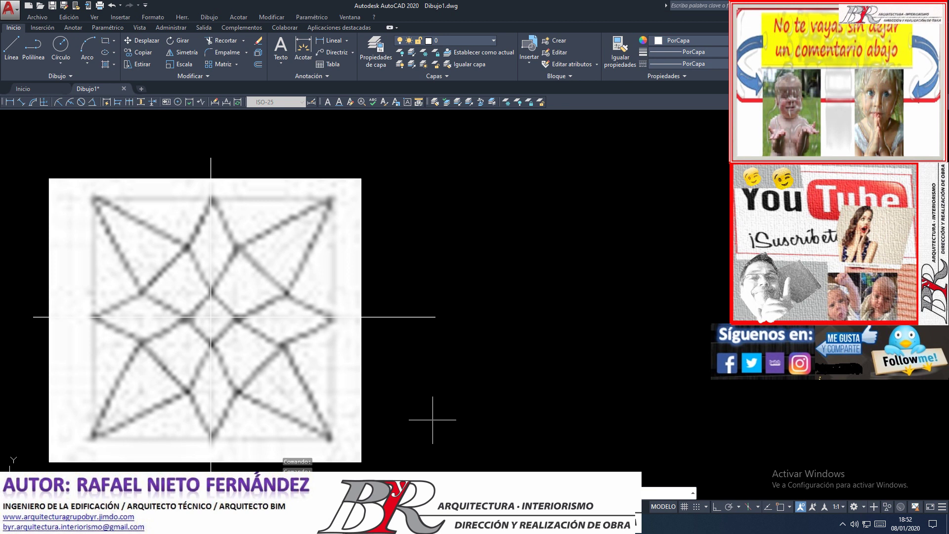
left_click(432, 419)
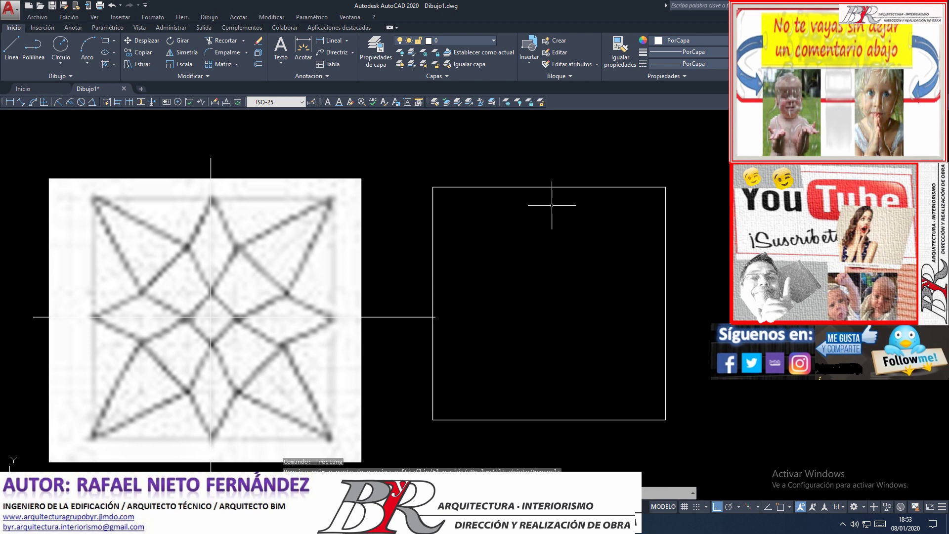
scroll(552, 203, "up", 1)
scroll(325, 255, "down", 2)
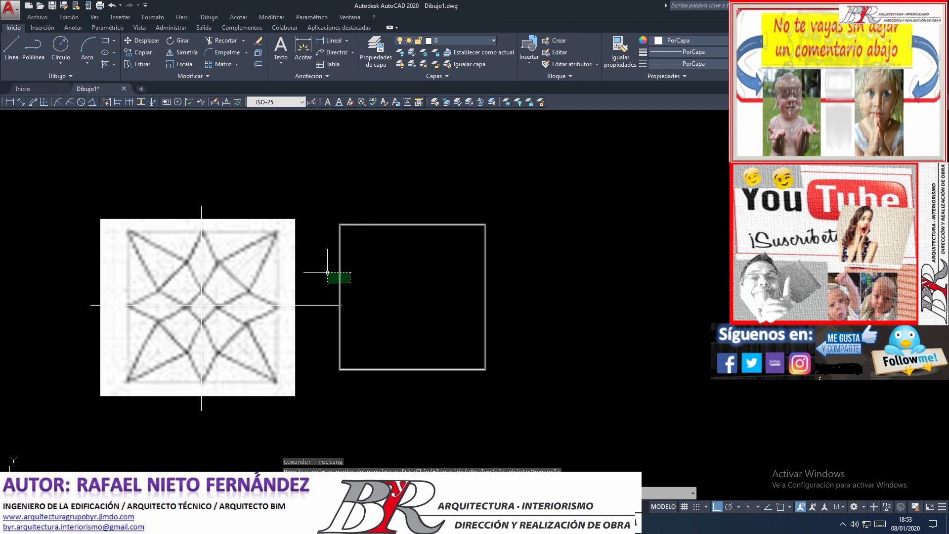
left_click_drag(350, 283, 322, 266)
- Move the square further right and lower, level with the star reference image
scroll(495, 290, "up", 2)
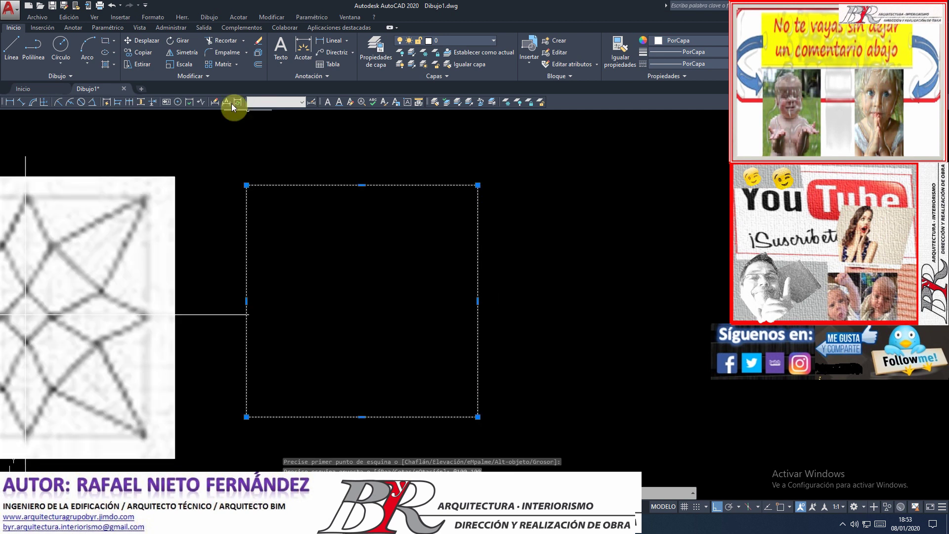
left_click(138, 40)
left_click(279, 250)
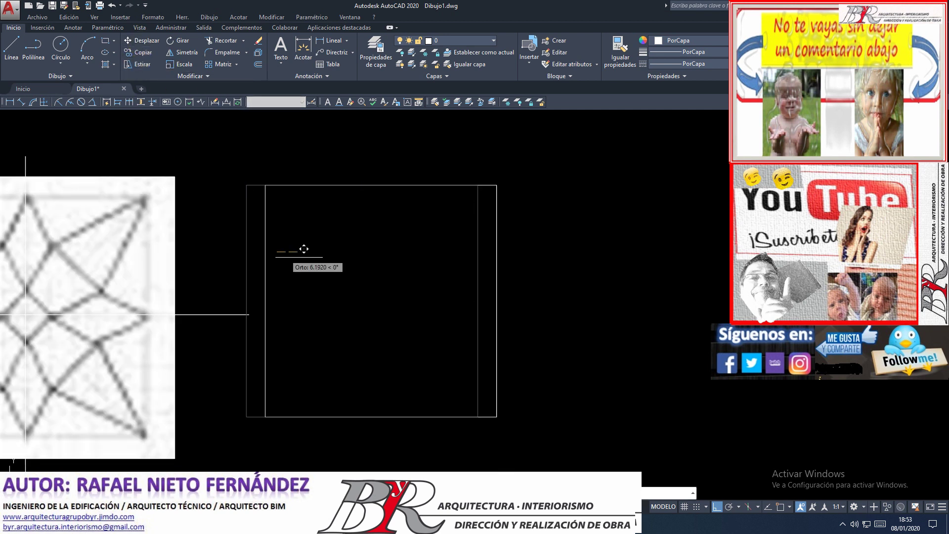
left_click(310, 256)
key("Return")
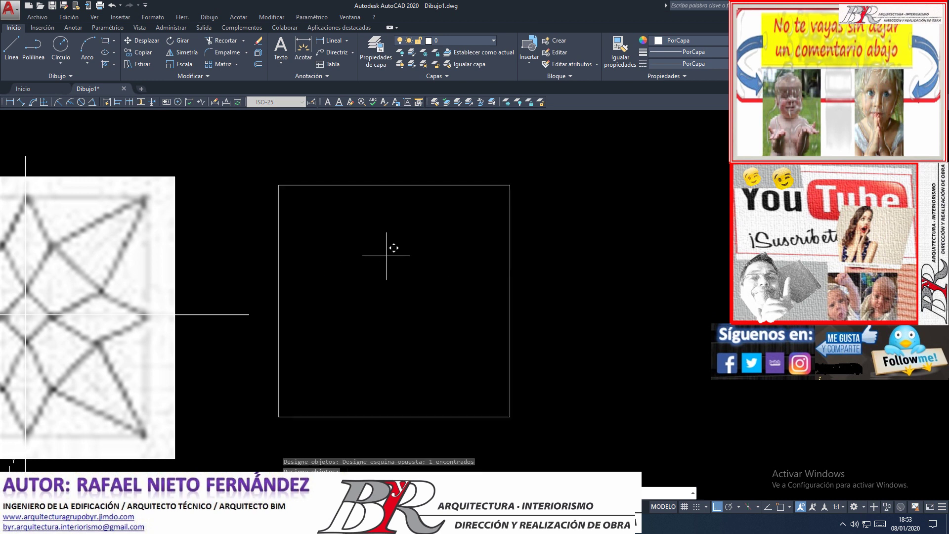
left_click(389, 254)
left_click(384, 285)
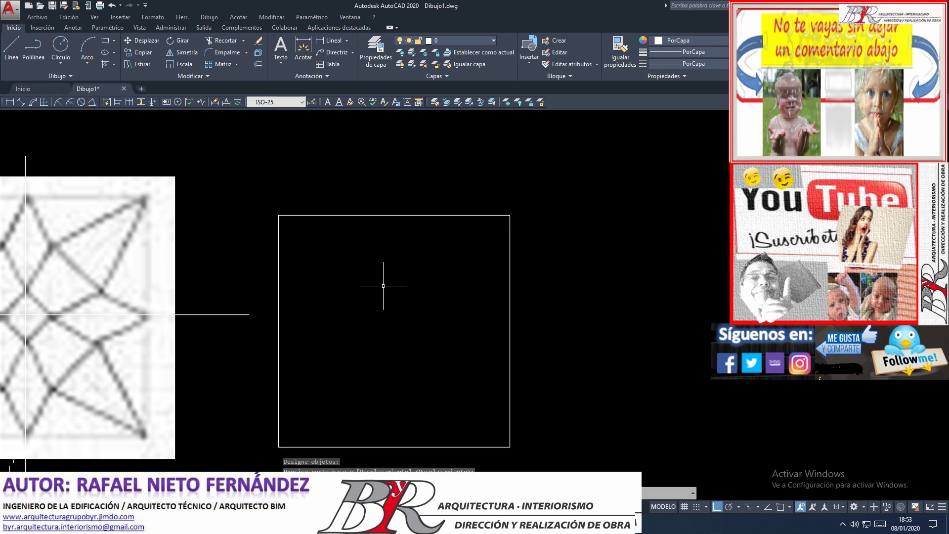
scroll(387, 283, "down", 4)
scroll(303, 281, "up", 4)
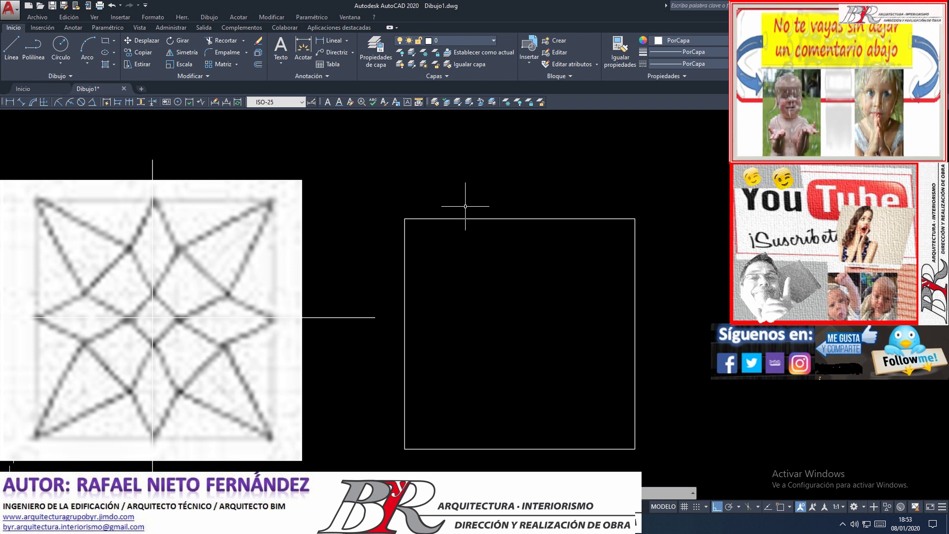
- Explode the square into separate edge lines and set an Offset distance of 10
left_click(481, 218)
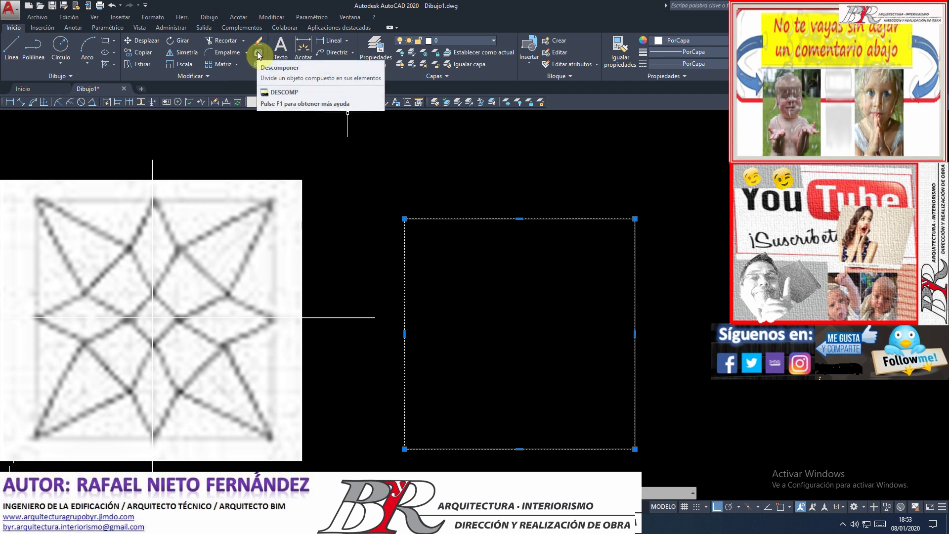
mouse_move(258, 53)
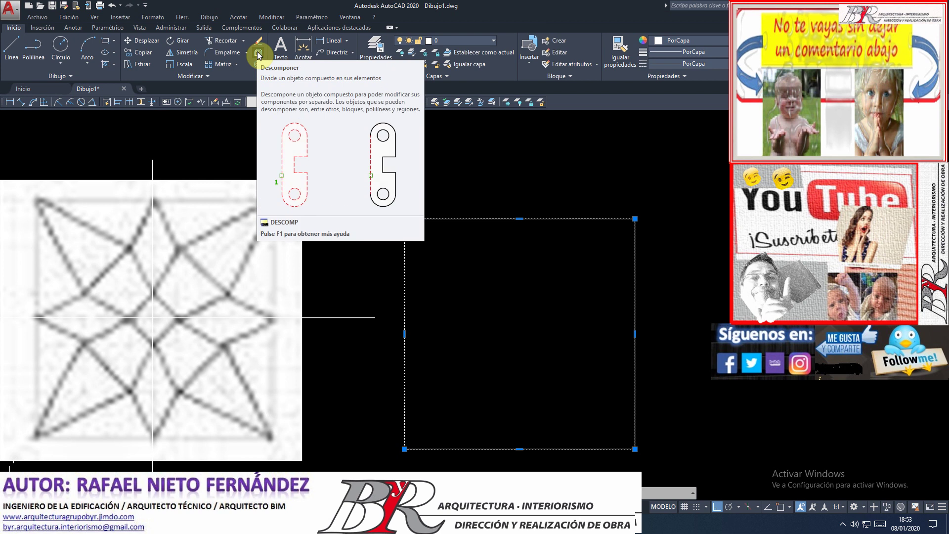
left_click(257, 54)
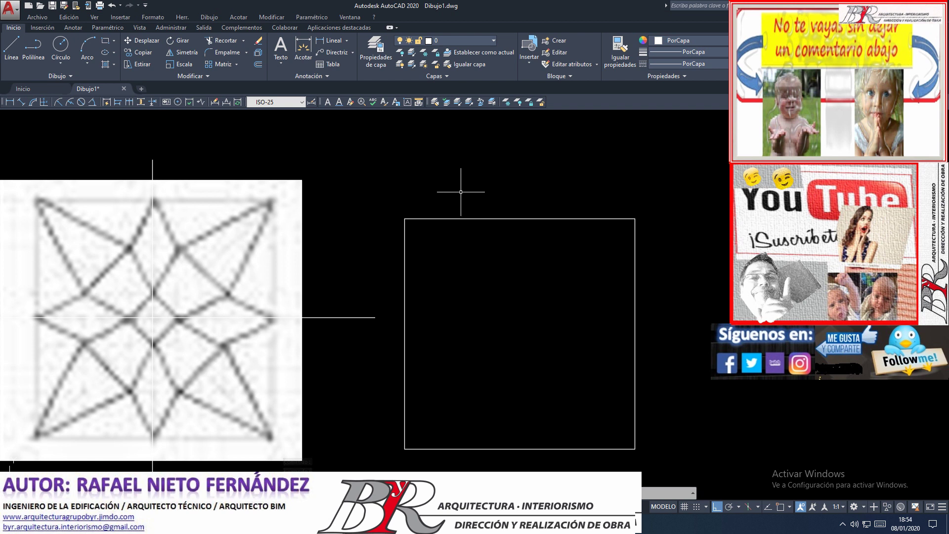
left_click(264, 67)
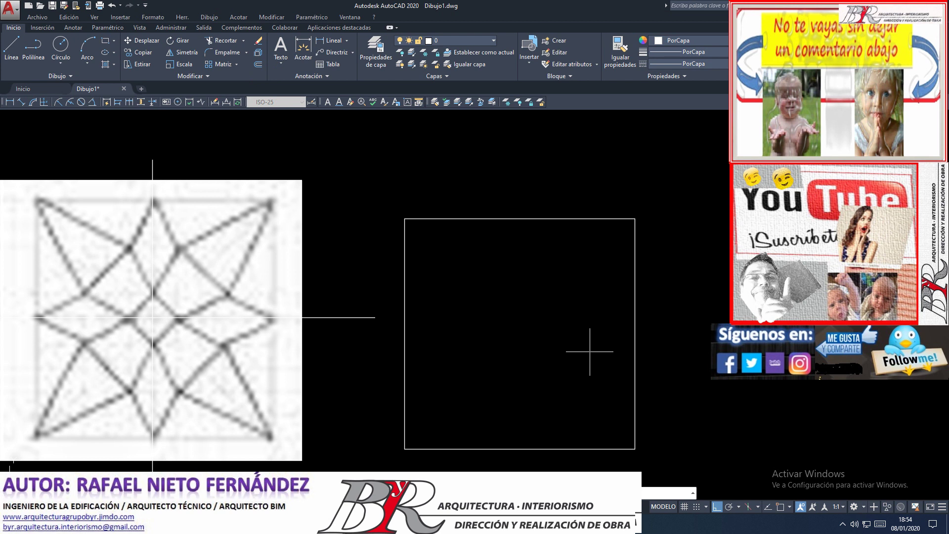
key("Return")
- Offset the square's left edge rightward, chaining the first four vertical lines 10 apart
left_click(405, 388)
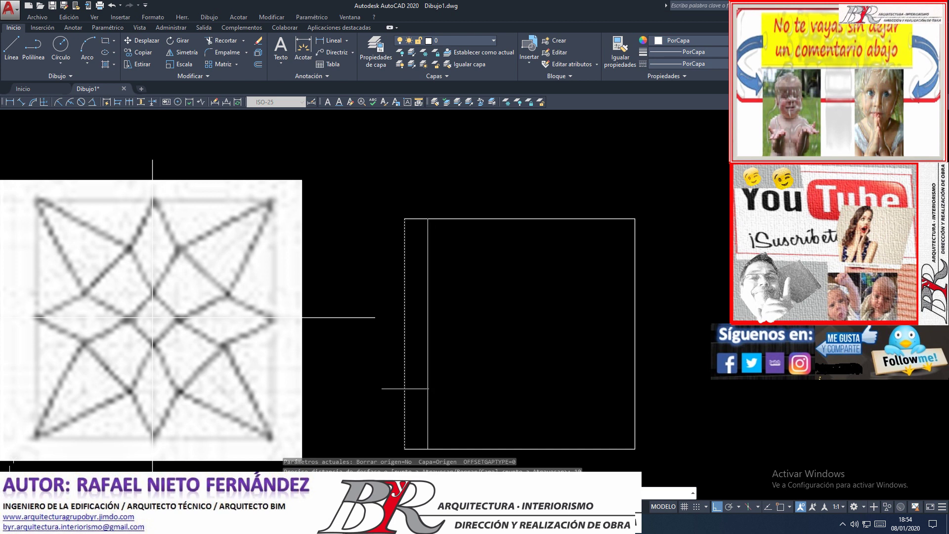
left_click(458, 390)
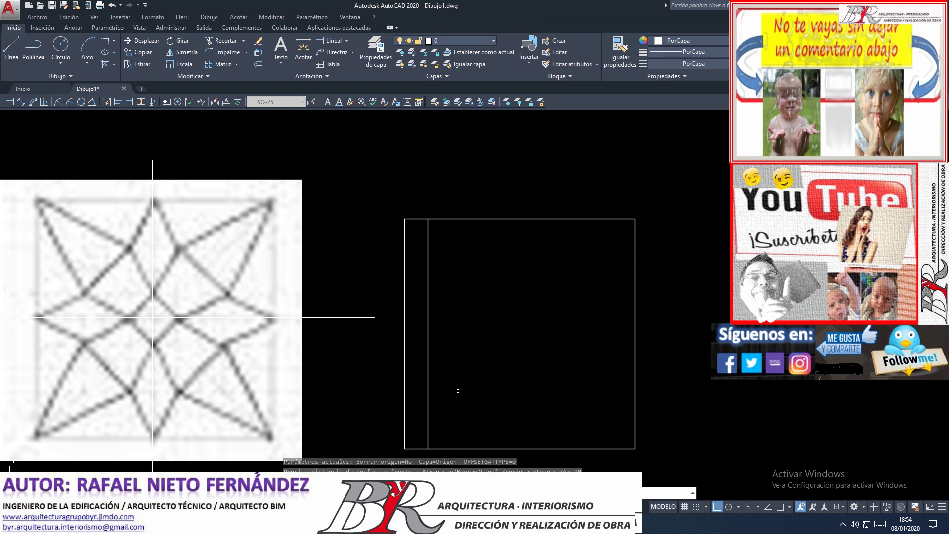
left_click(428, 385)
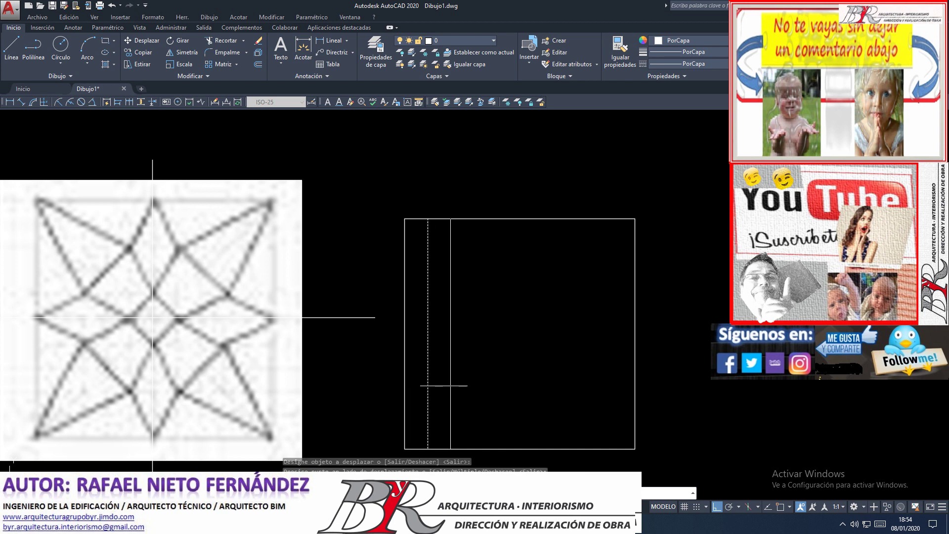
left_click(476, 385)
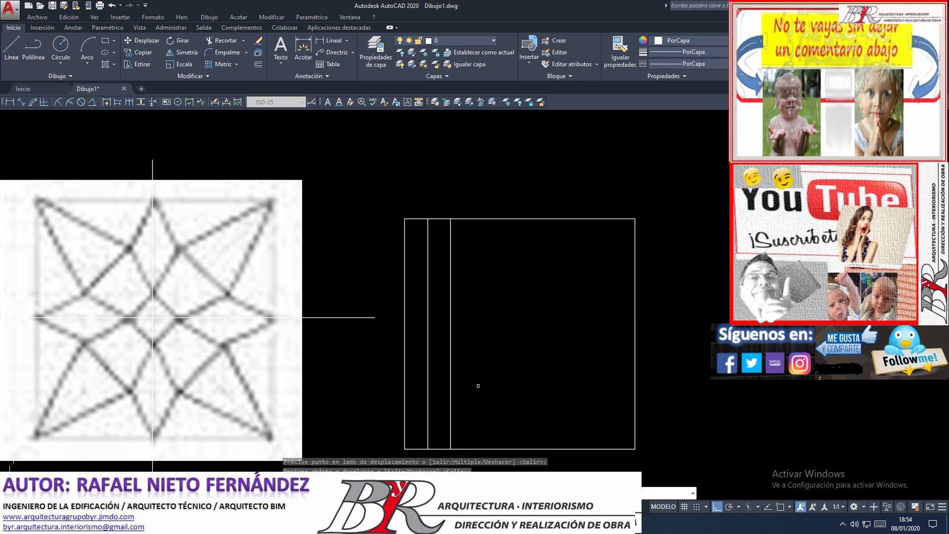
left_click(450, 389)
left_click(512, 394)
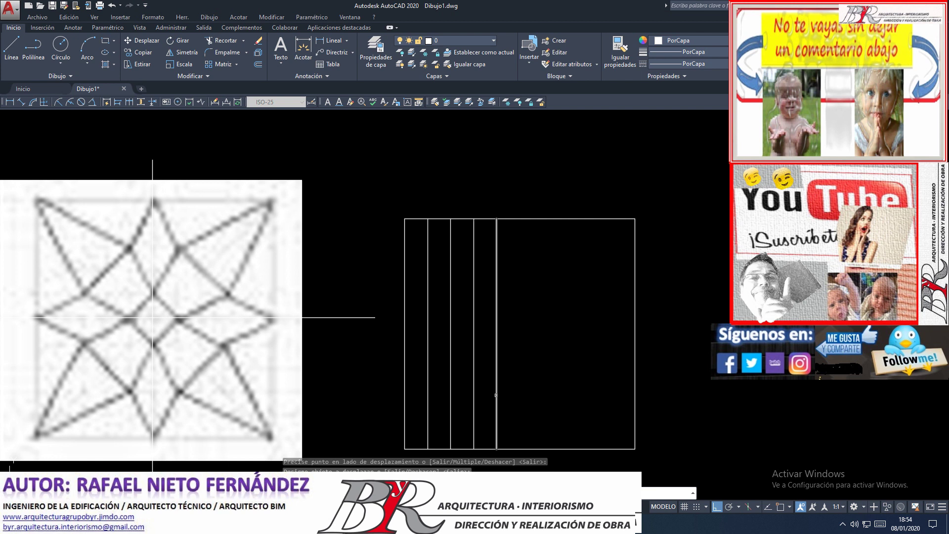
left_click(495, 395)
left_click(521, 397)
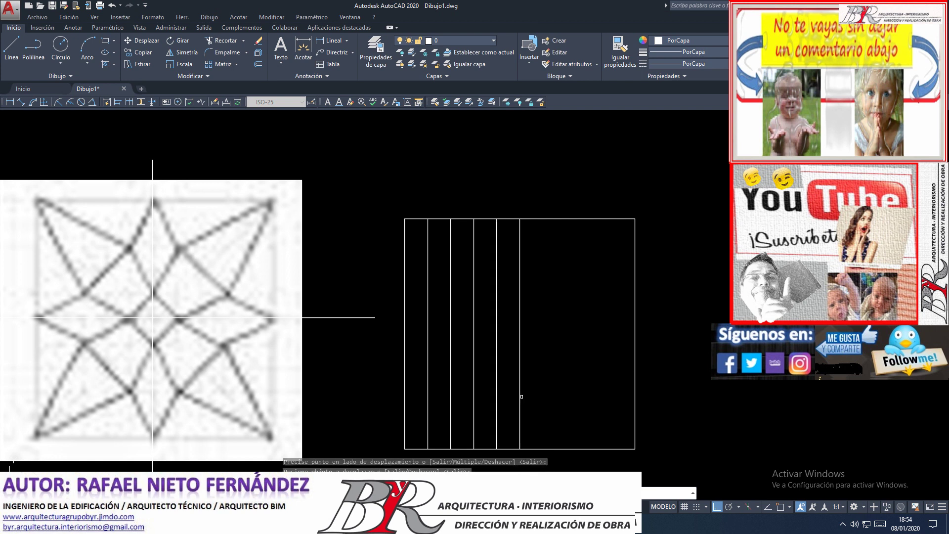
- Keep offsetting the newest vertical line until the lines reach the square's right edge
left_click(520, 396)
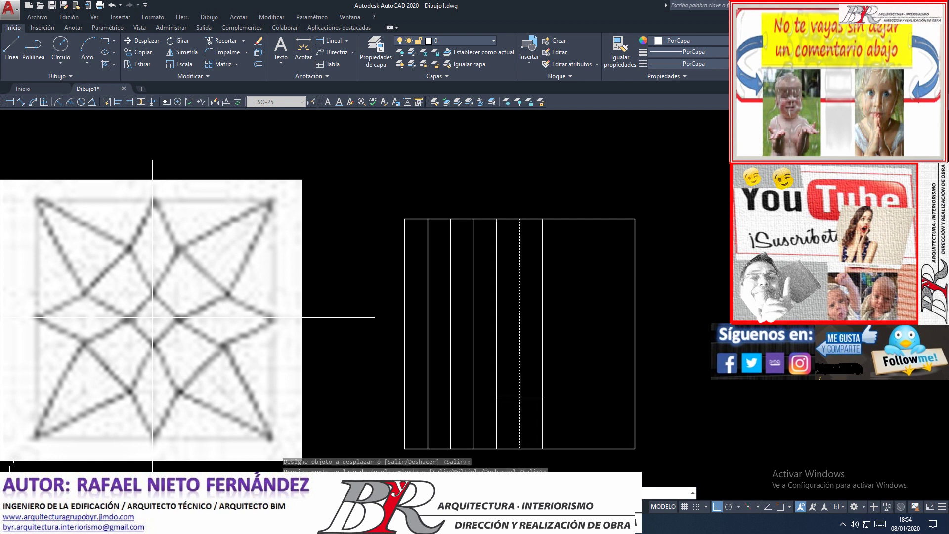
left_click(560, 401)
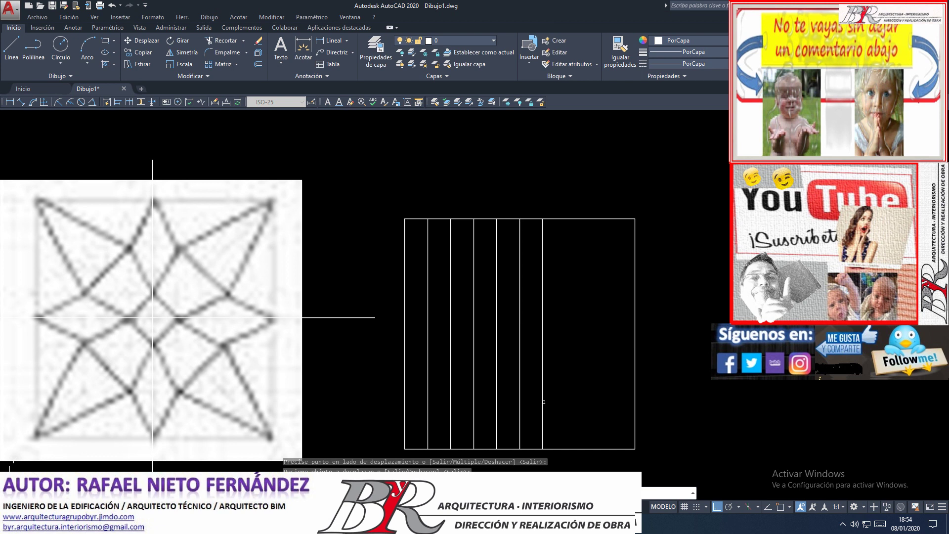
left_click(544, 402)
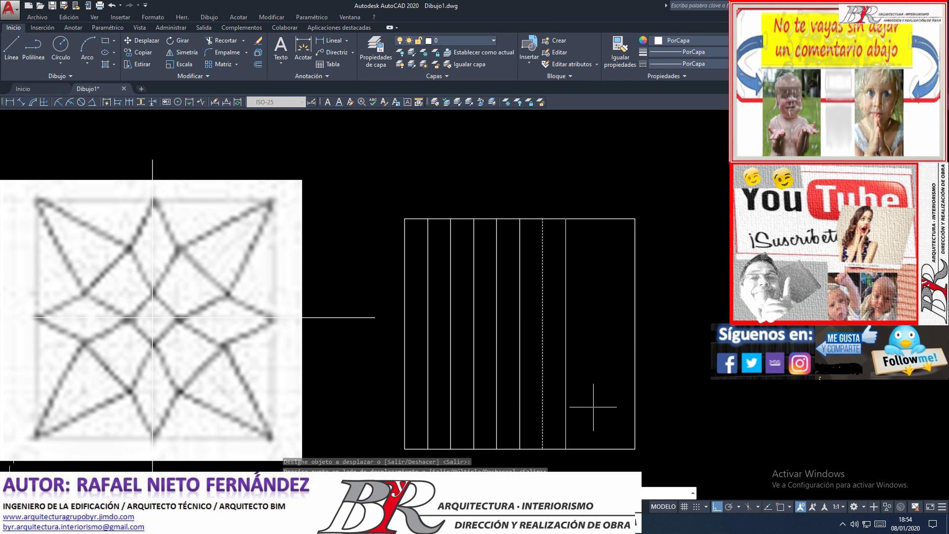
scroll(574, 408, "up", 2)
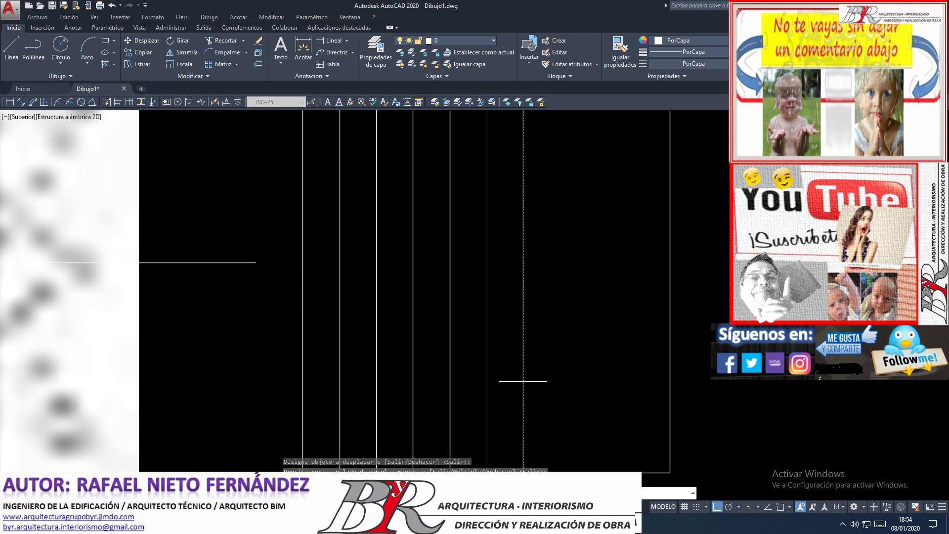
scroll(514, 392, "down", 2)
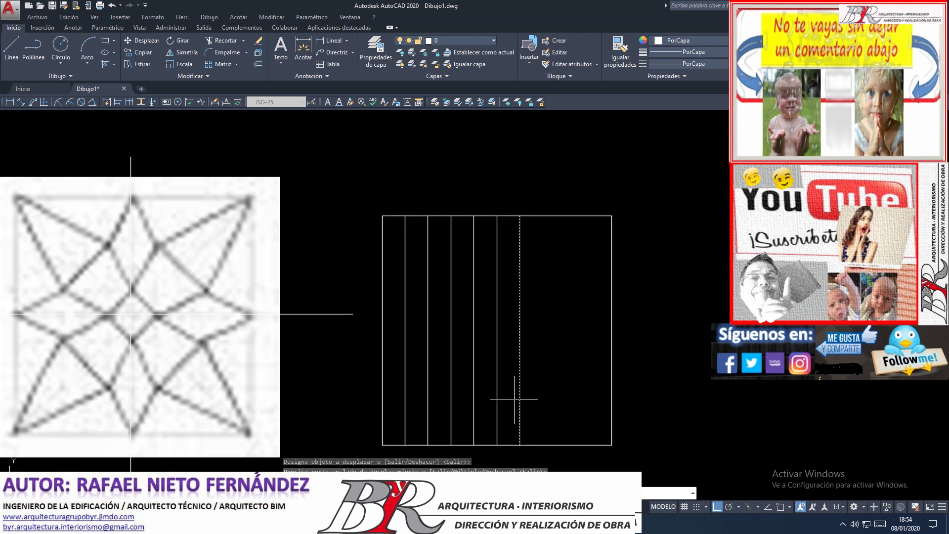
left_click(547, 393)
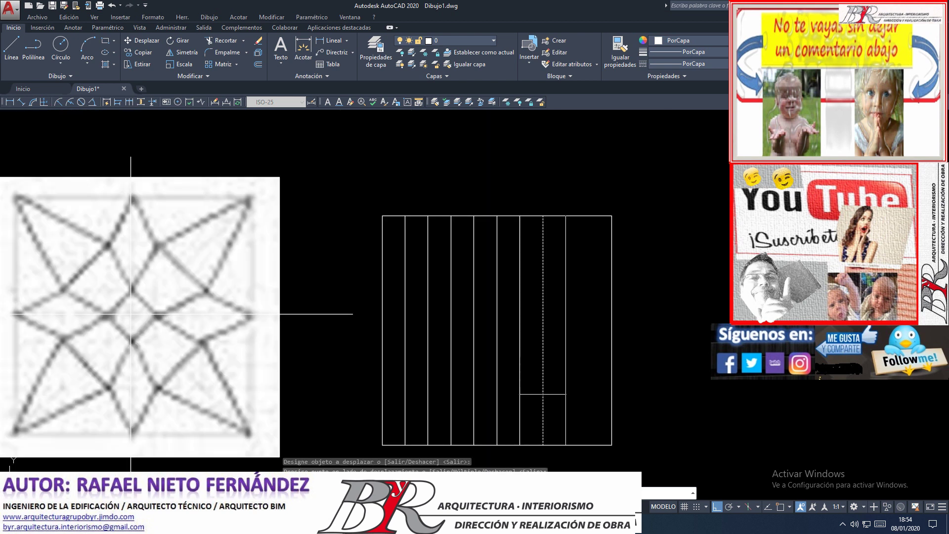
left_click(563, 393)
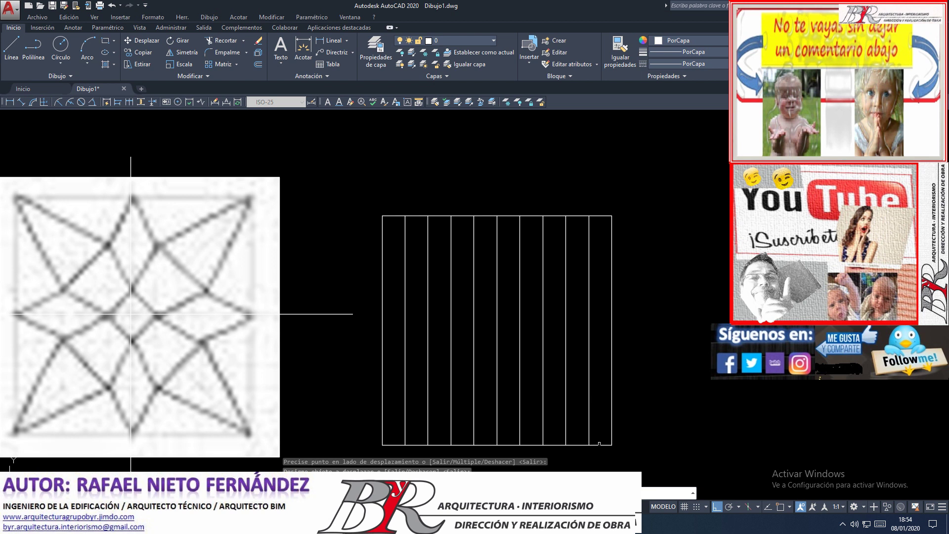
- Offset the bottom edge upward repeatedly at 10, adding horizontal lines up to the top edge
left_click(599, 444)
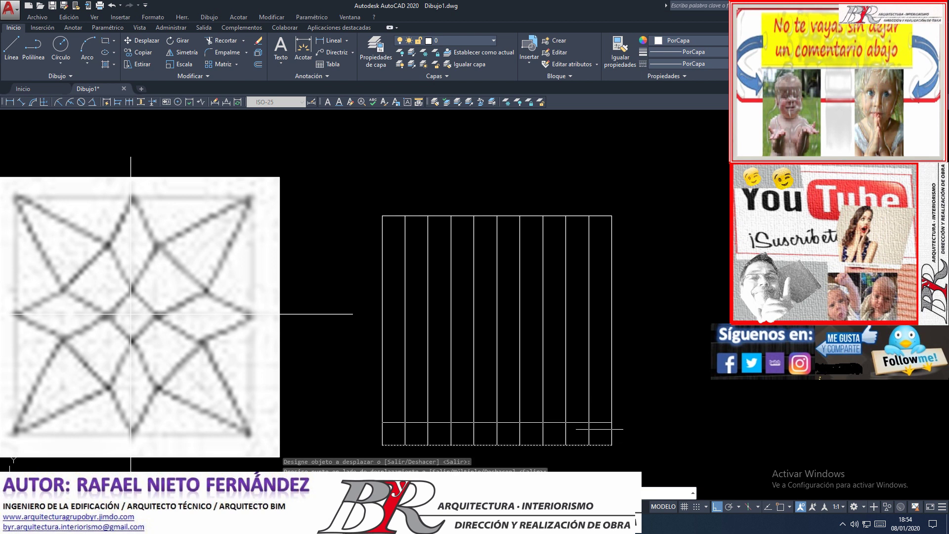
left_click(599, 427)
left_click(599, 403)
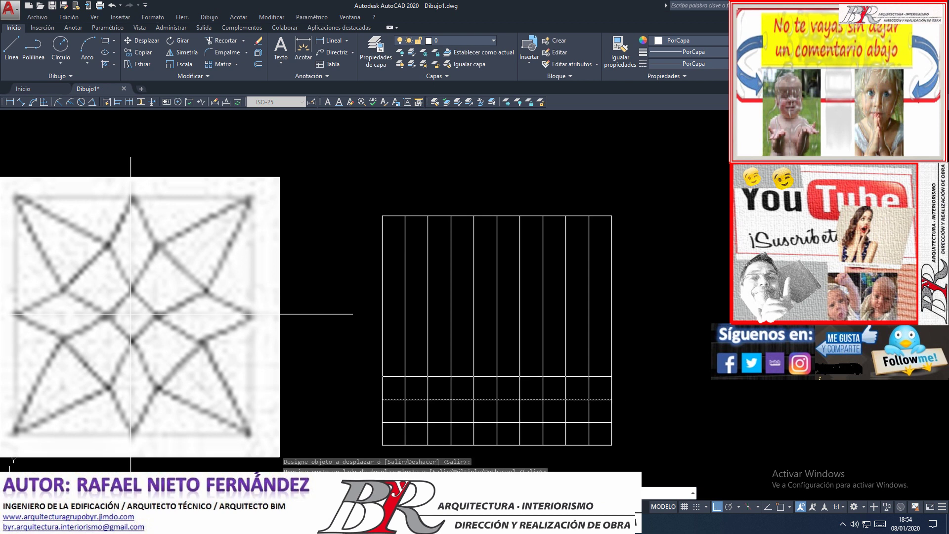
left_click(599, 390)
left_click(599, 365)
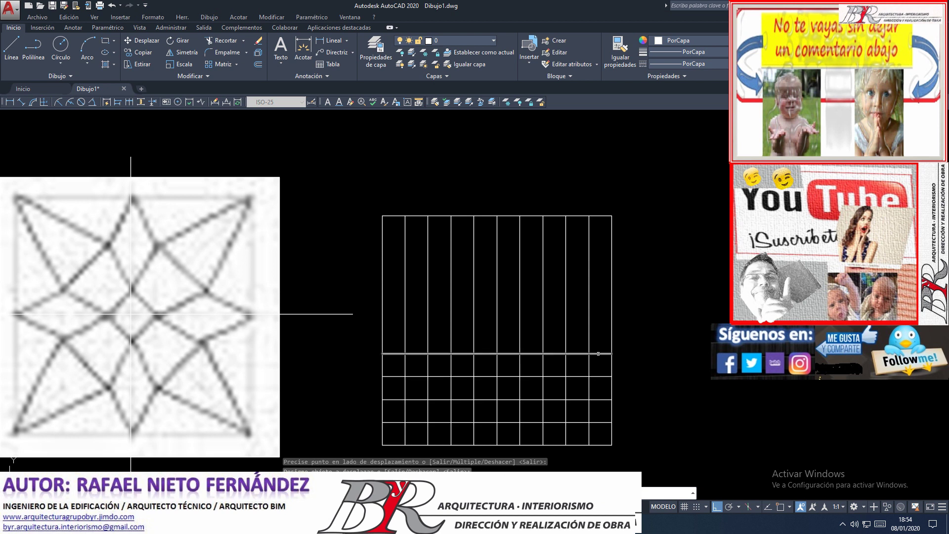
left_click(599, 341)
left_click(599, 330)
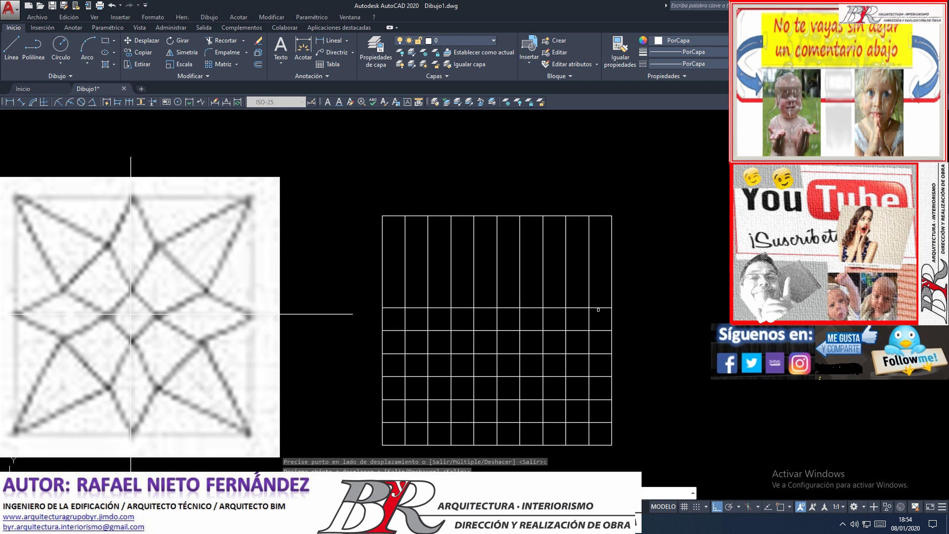
left_click(598, 307)
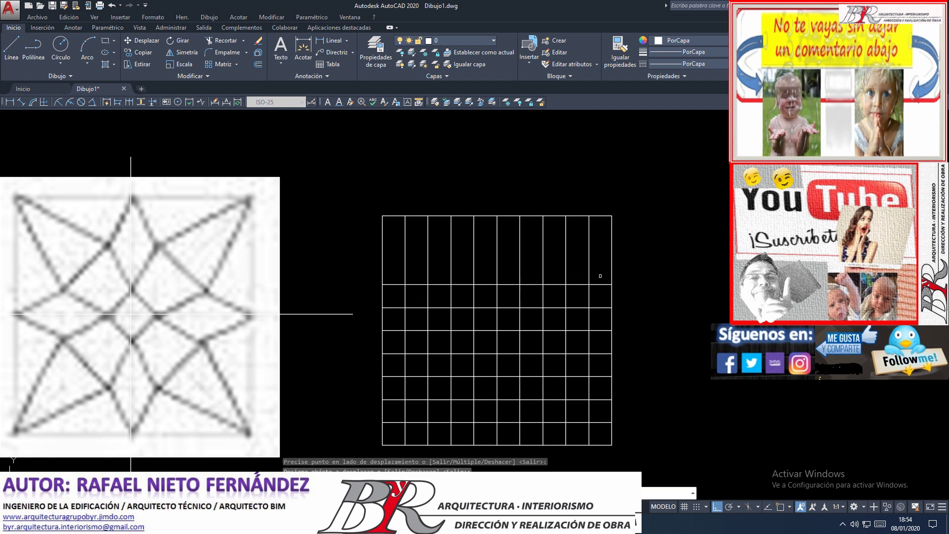
left_click(600, 270)
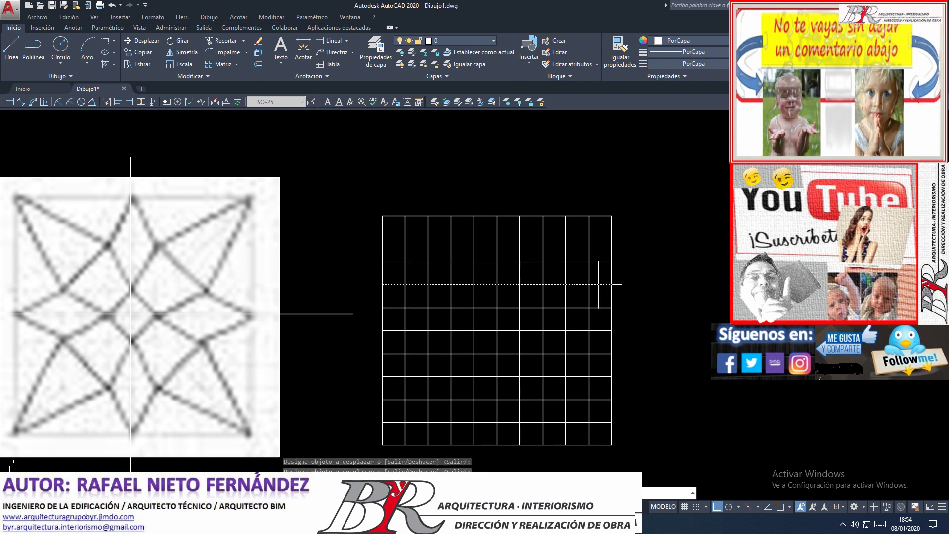
left_click(599, 262)
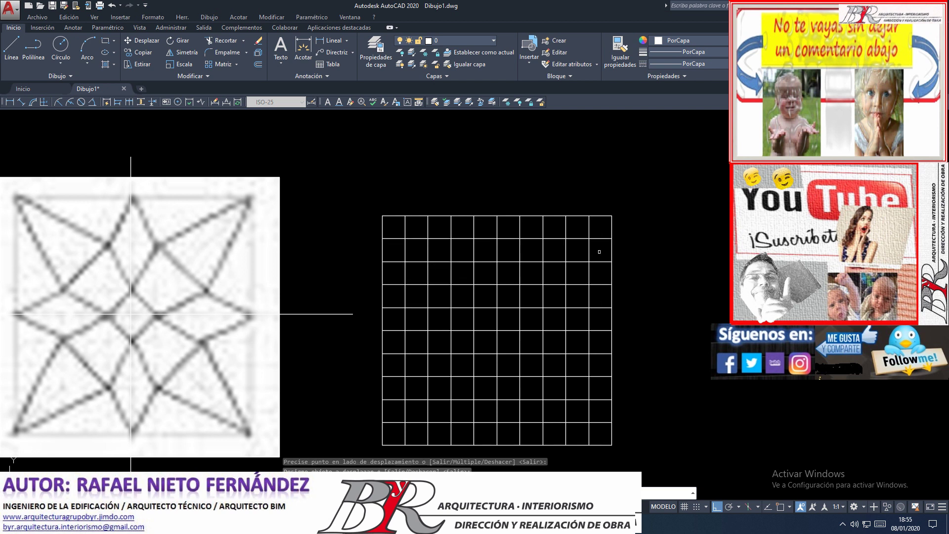
left_click(599, 238)
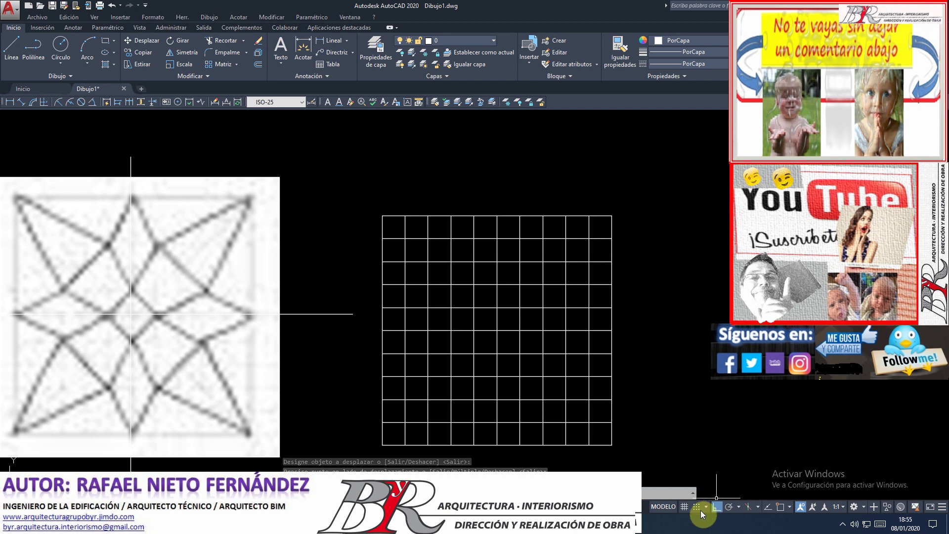
left_click(684, 505)
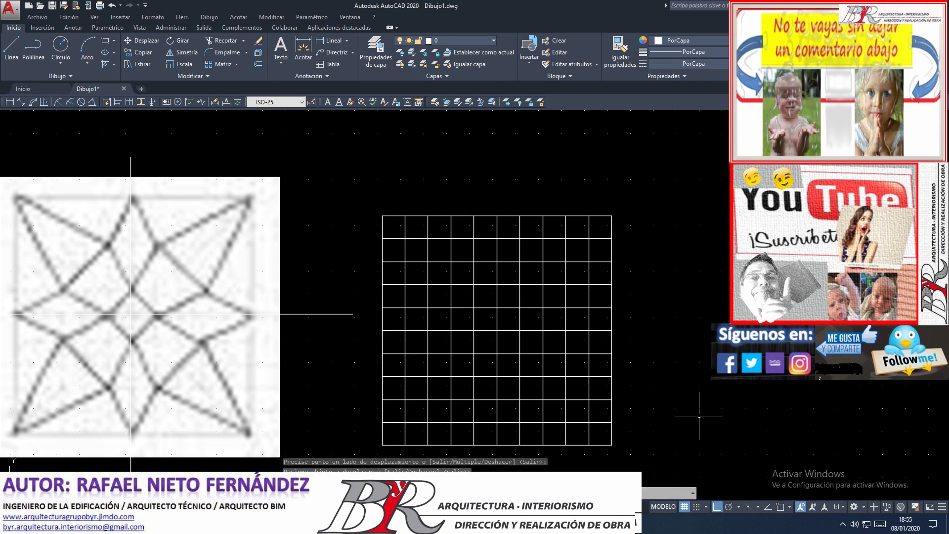
scroll(694, 422, "up", 2)
scroll(694, 421, "up", 2)
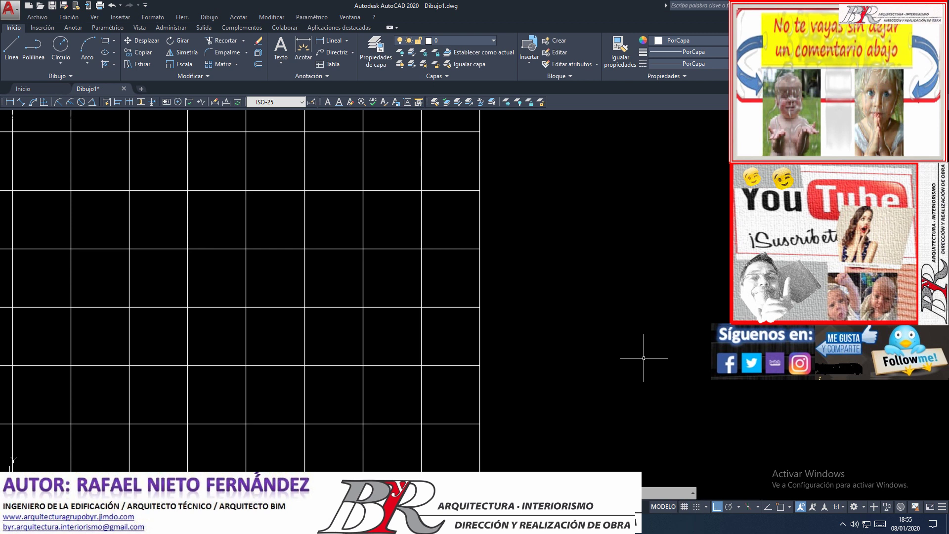
scroll(614, 307, "down", 2)
scroll(614, 307, "down", 4)
scroll(494, 192, "up", 2)
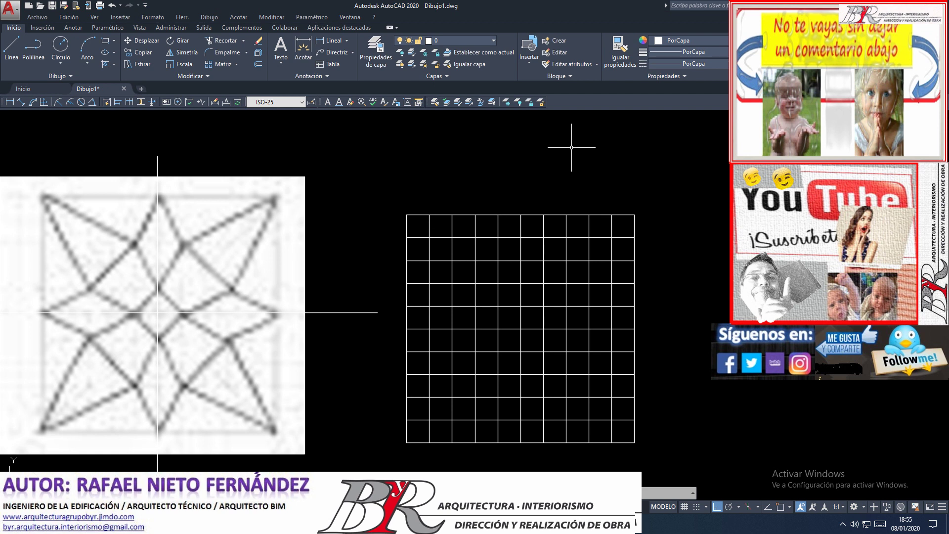
- Set the new-object colour to Rojo (red) and review the active object snap modes
left_click(724, 40)
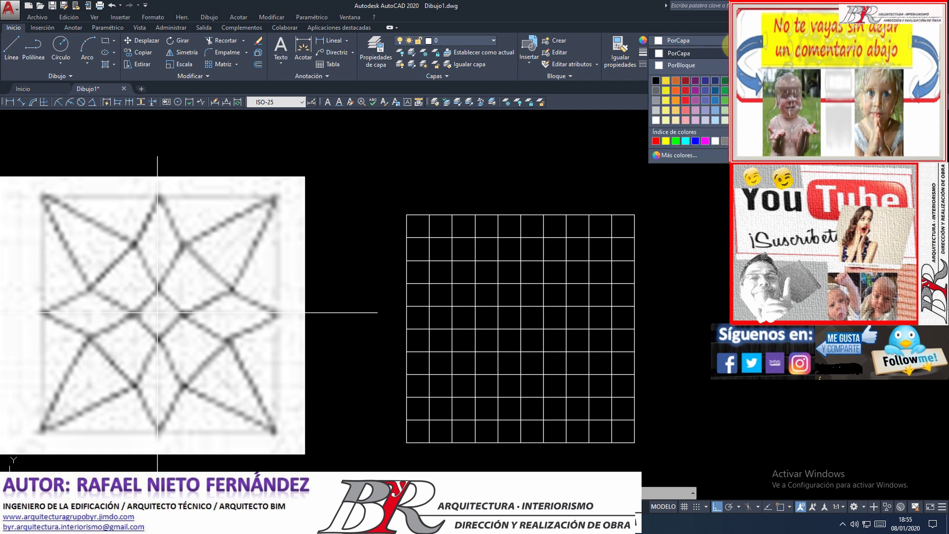
left_click(657, 141)
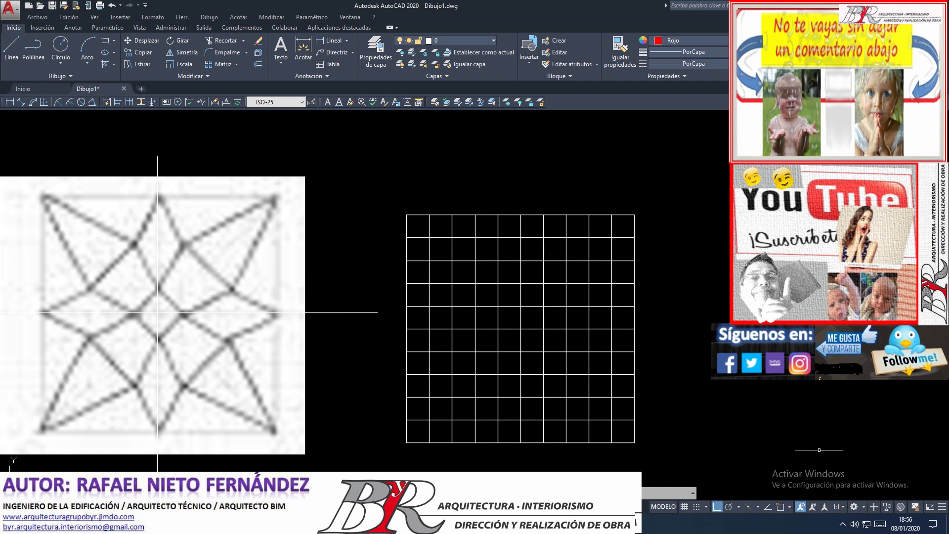
left_click(789, 507)
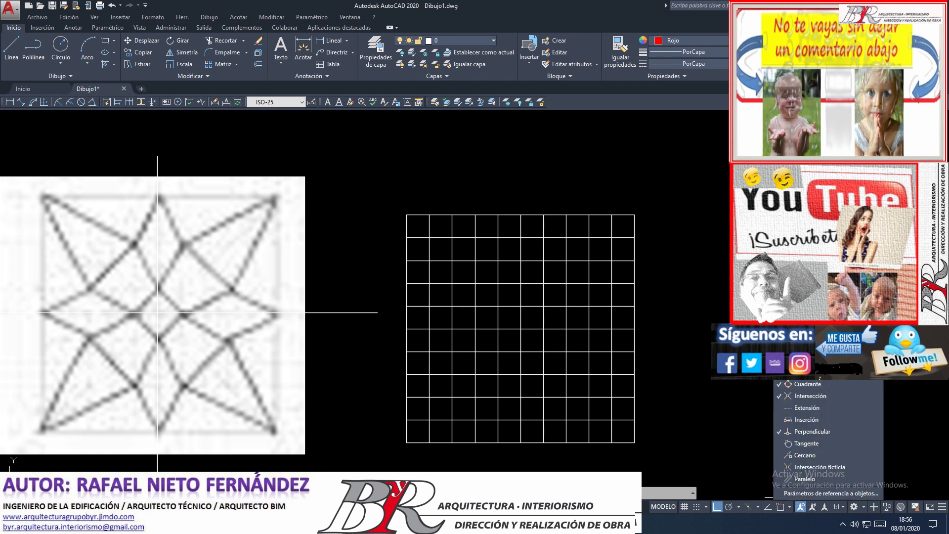
left_click(709, 429)
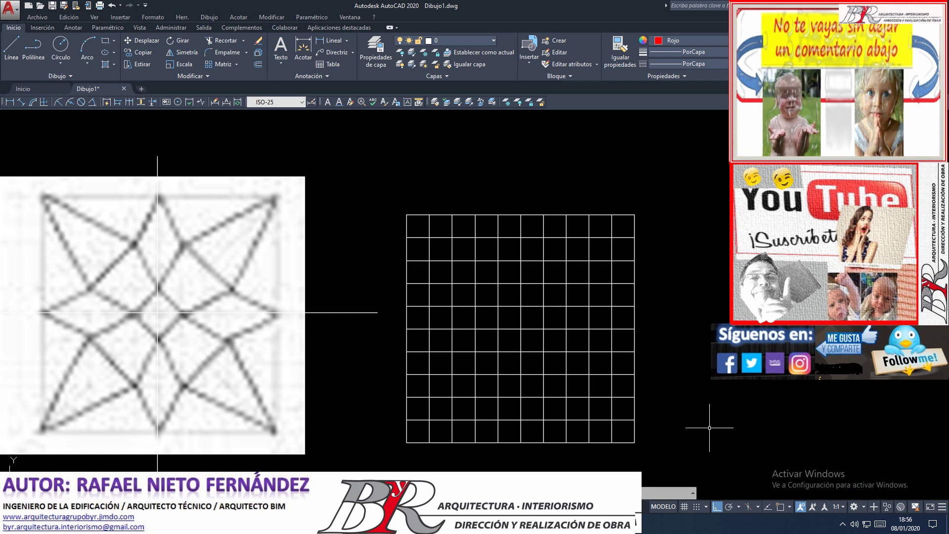
left_click(788, 509)
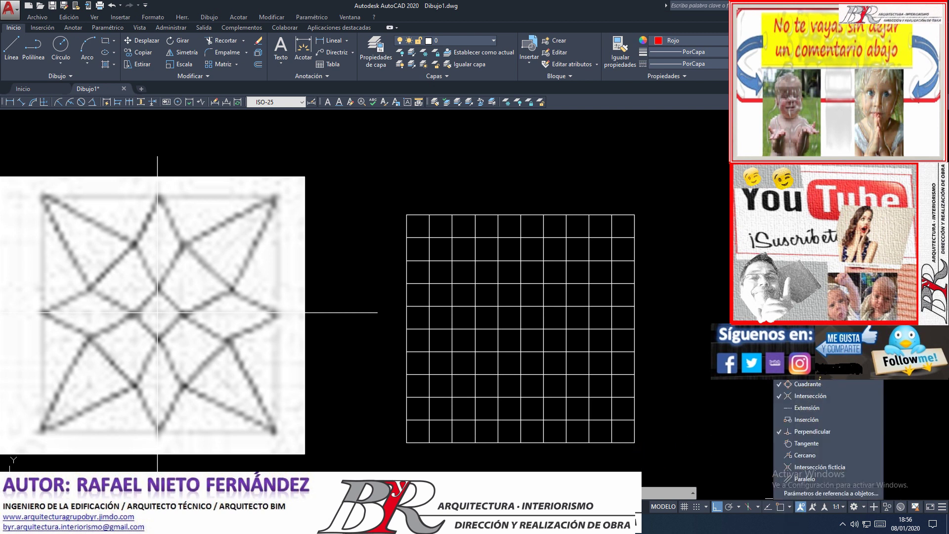
left_click(754, 397)
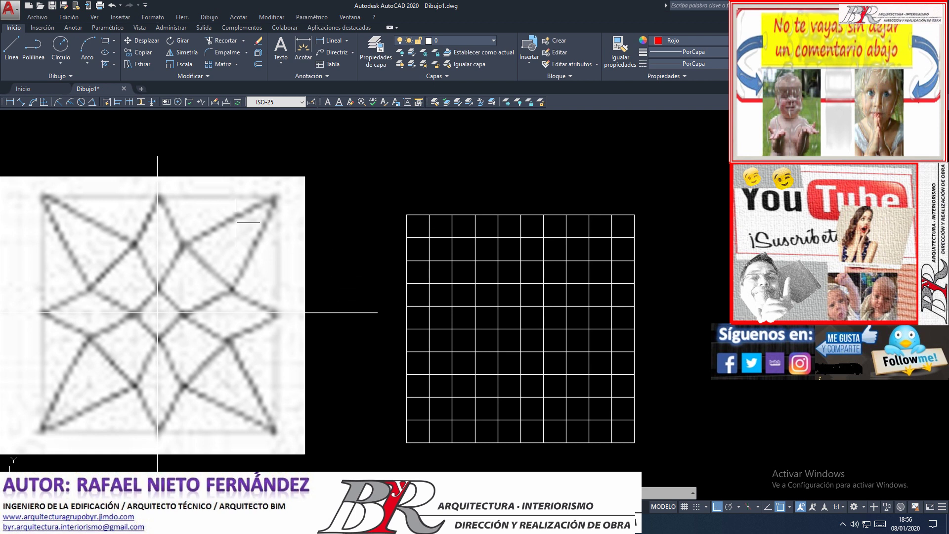
- Start a line at the grid's bottom-right corner with Orto off for diagonal drawing
left_click(10, 47)
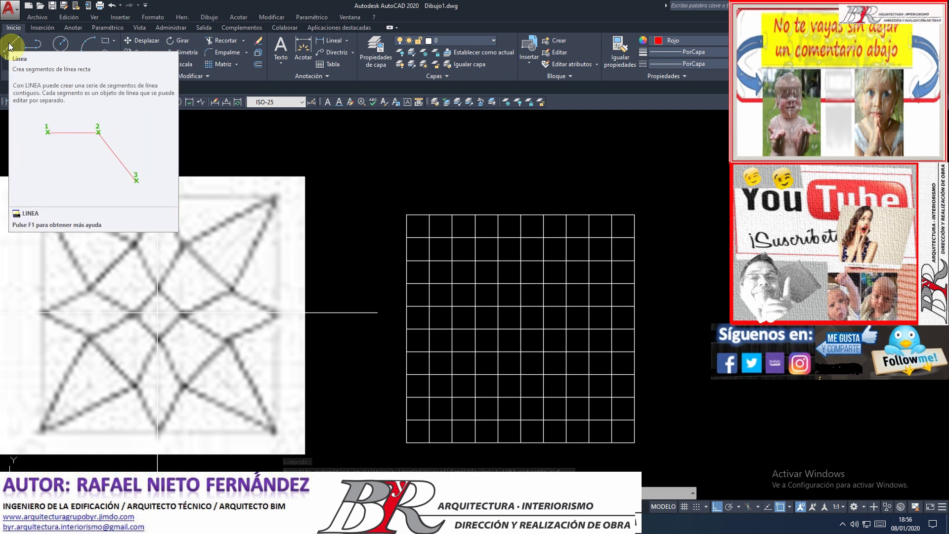
left_click(209, 18)
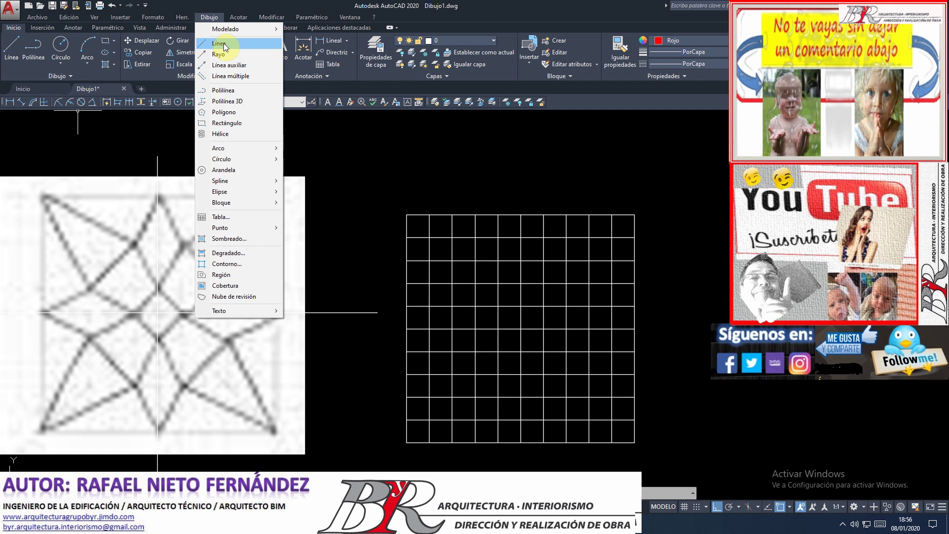
left_click(223, 43)
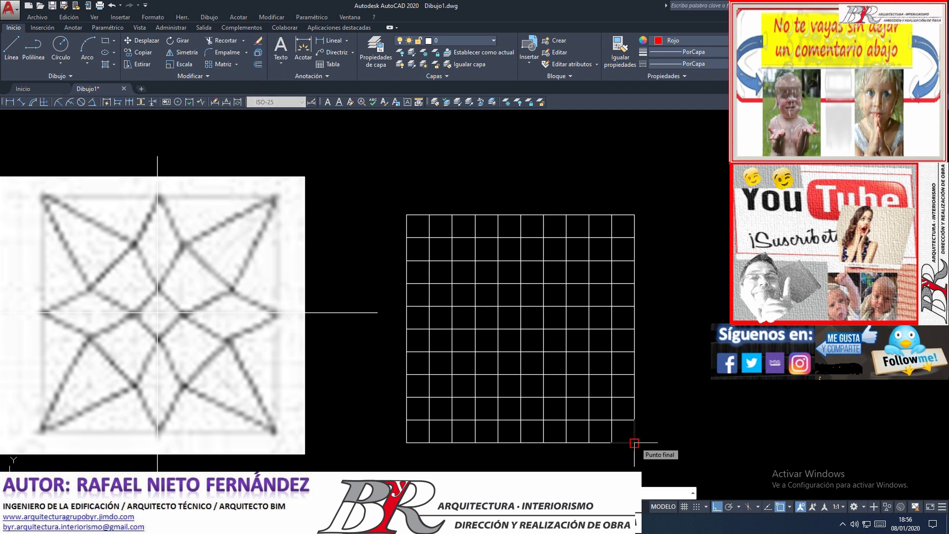
left_click(634, 442)
scroll(158, 400, "up", 2)
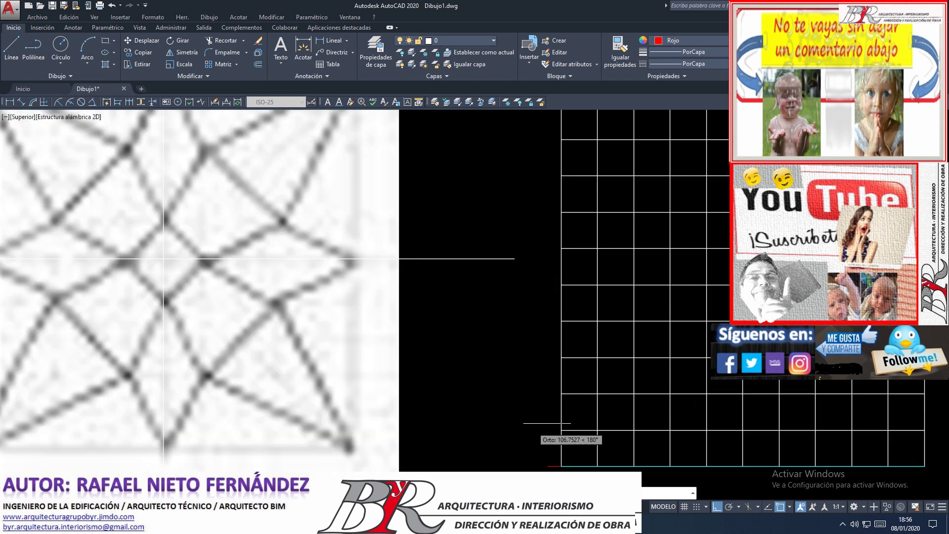
left_click(717, 506)
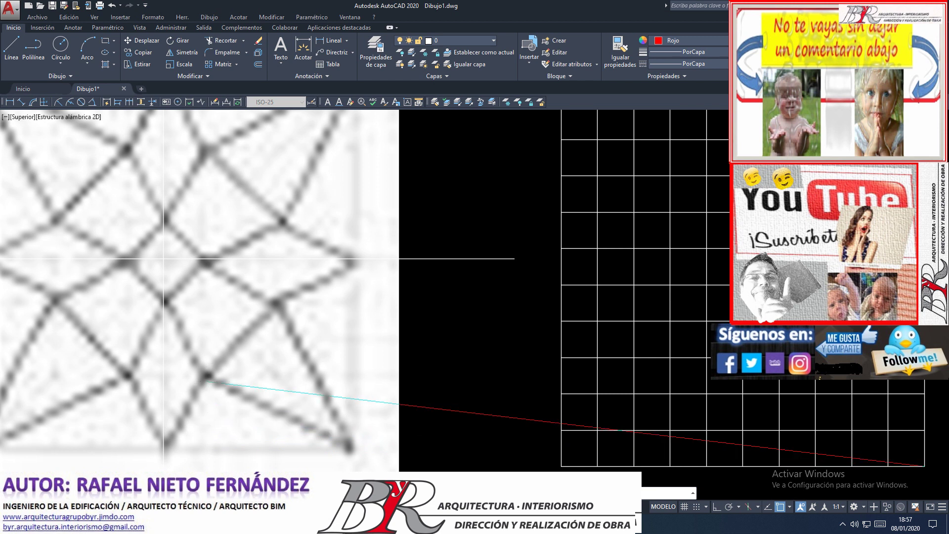
scroll(204, 379, "down", 2)
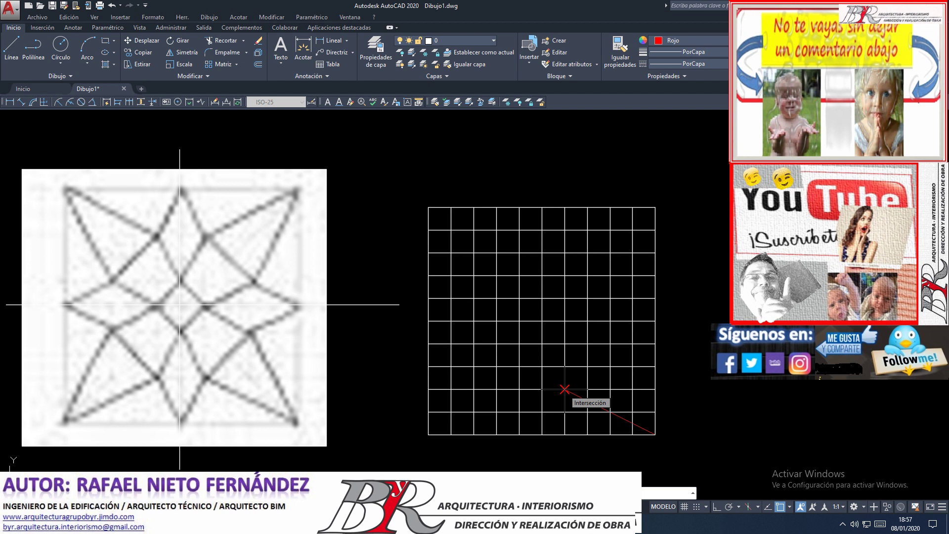
- End the first red diagonal at the intersection four squares left and two up
left_click(564, 389)
left_click(564, 389)
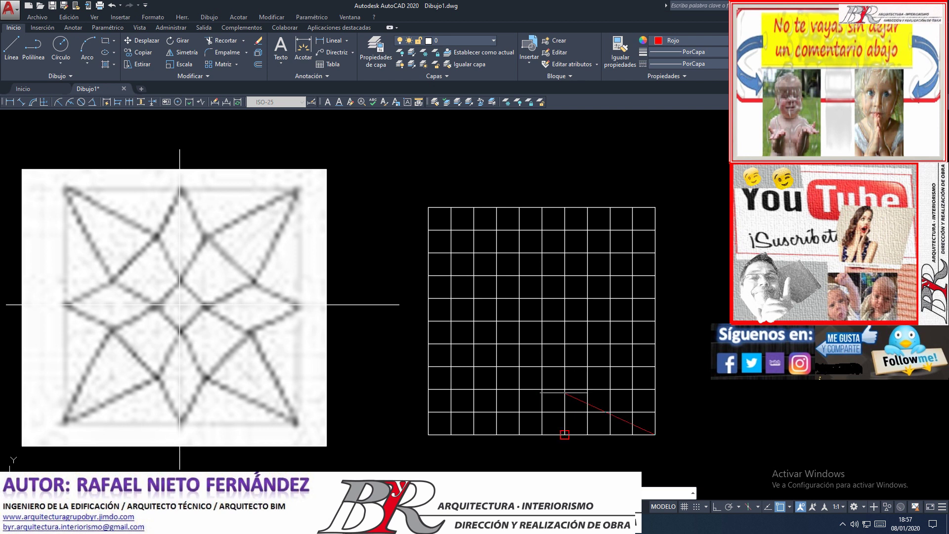
- Continue the red zigzag along the bottom edge to the grid's bottom-left corner
left_click(564, 389)
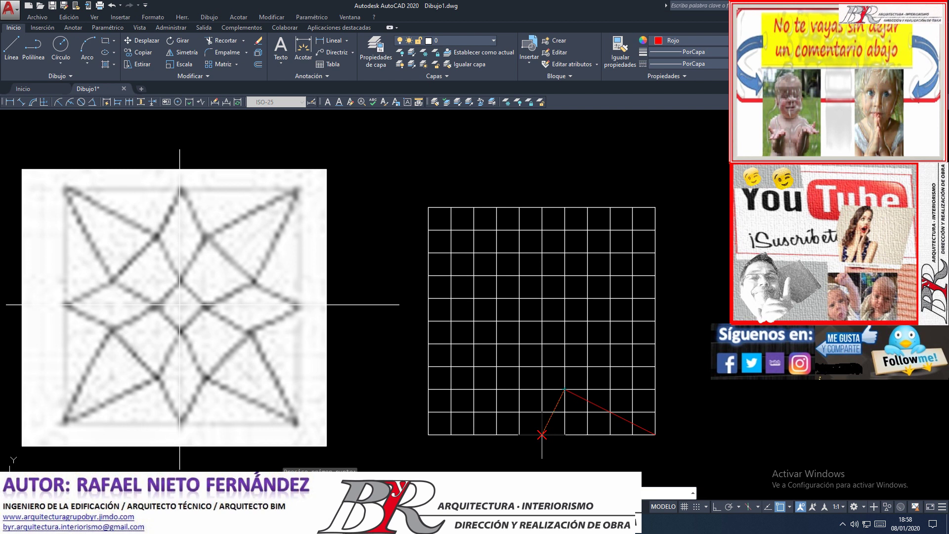
left_click(541, 435)
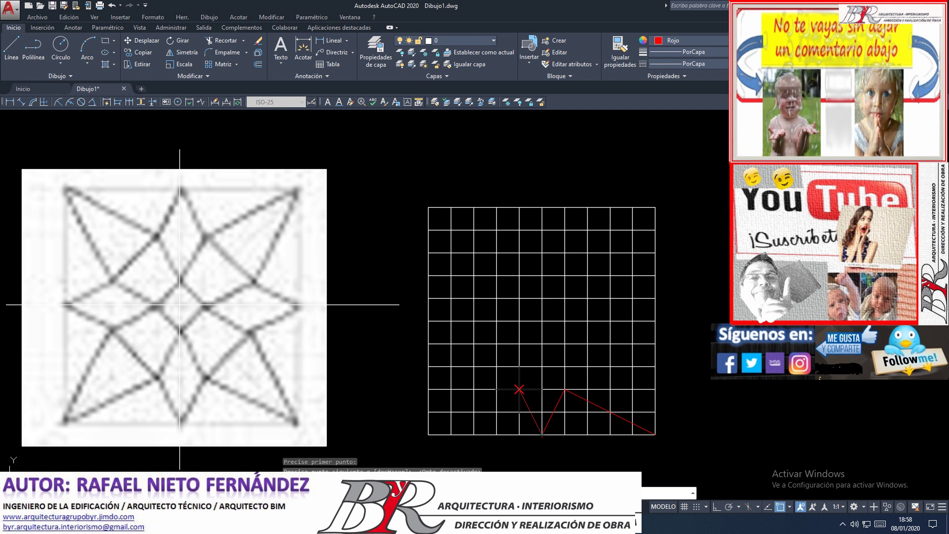
left_click(518, 389)
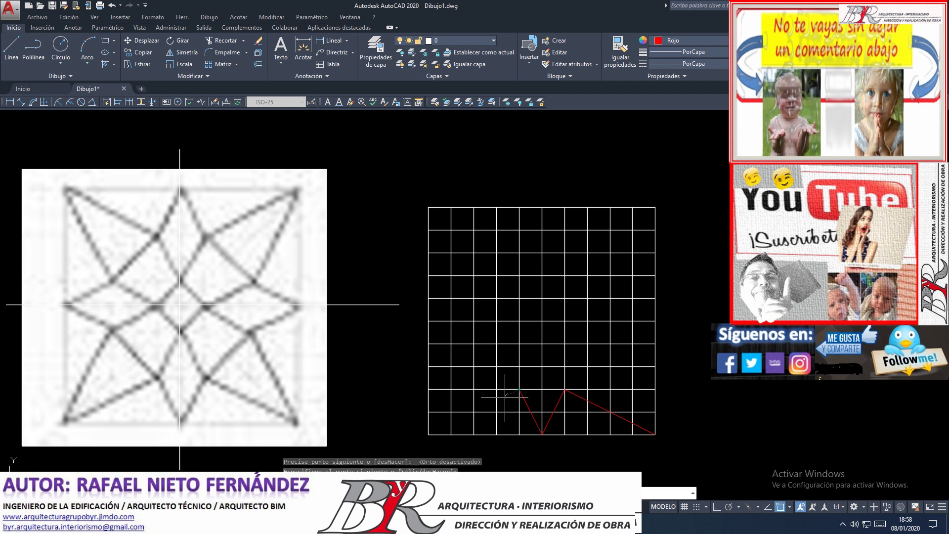
left_click(430, 433)
key("Return")
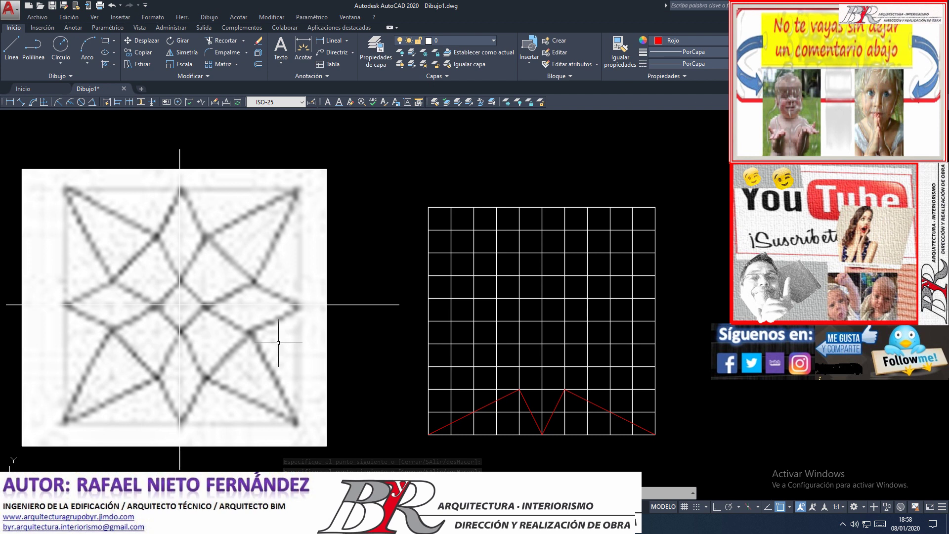
- Draw a taller red peak from a zigzag vertex up to a higher intersection and down to the bottom-right corner
scroll(224, 374, "up", 2)
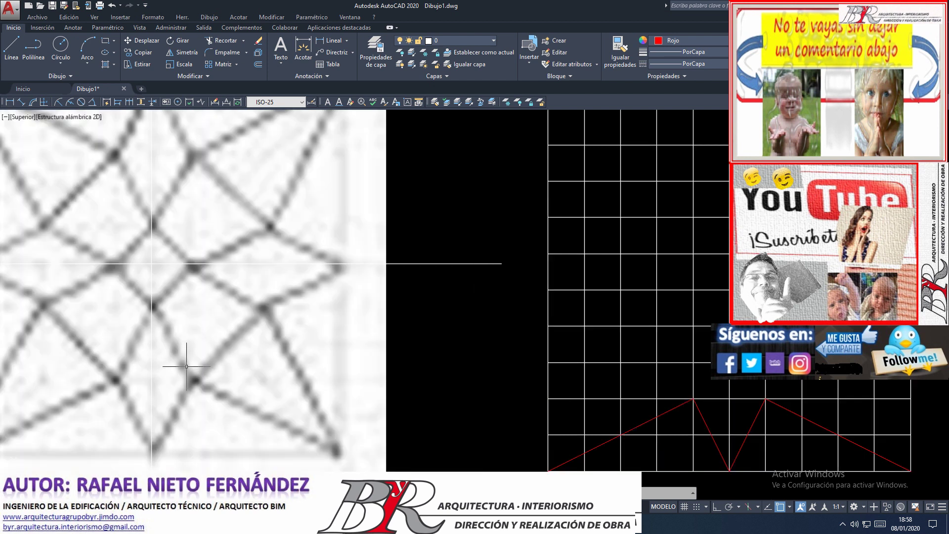
left_click(254, 302)
scroll(265, 321, "down", 2)
scroll(816, 336, "up", 2)
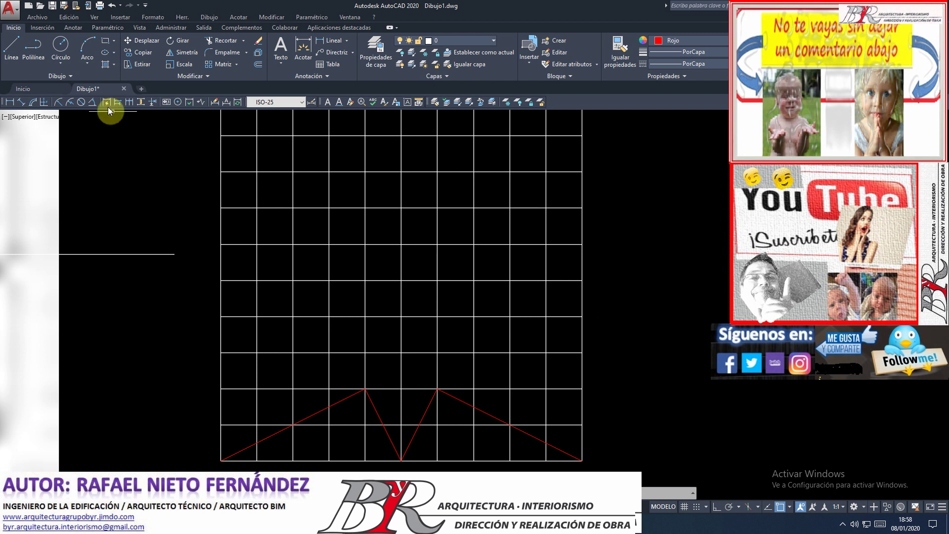
left_click(437, 389)
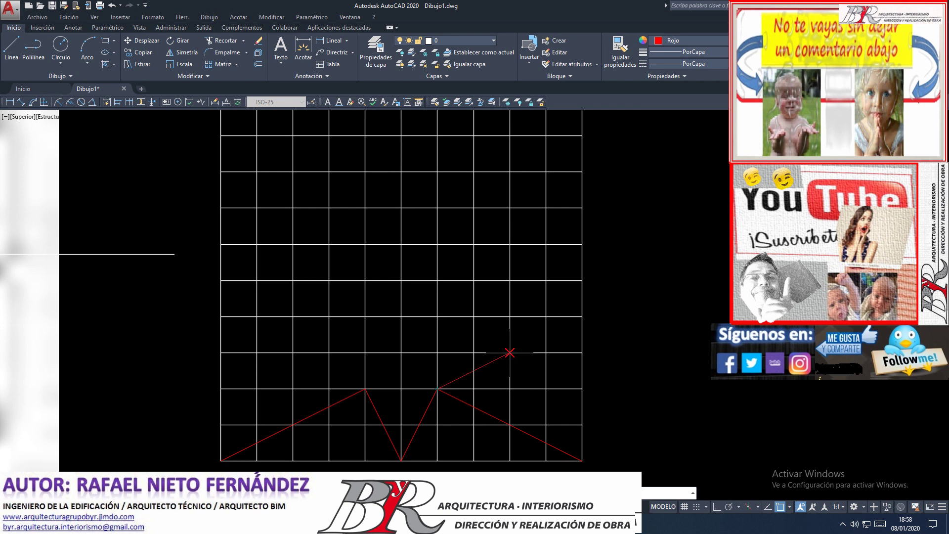
left_click(509, 316)
scroll(534, 326, "down", 2)
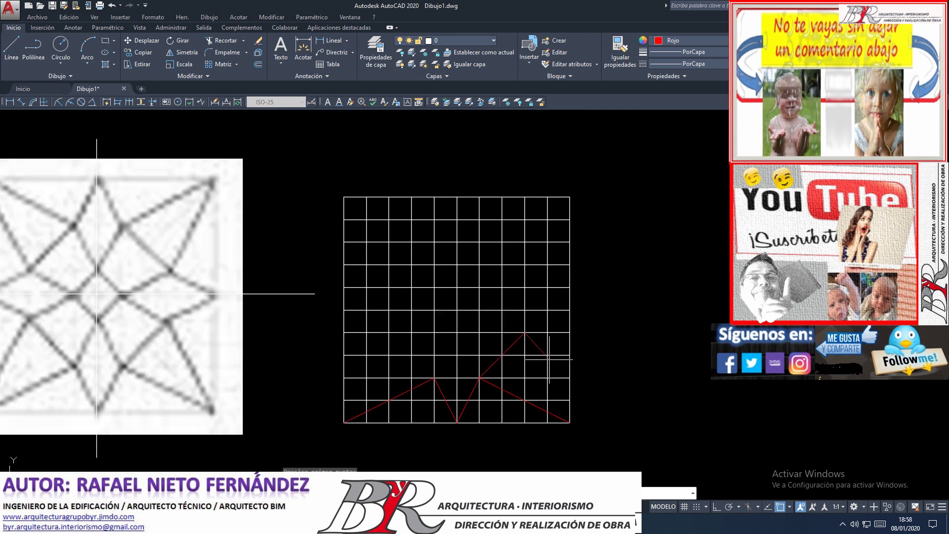
scroll(544, 355, "down", 1)
scroll(544, 356, "up", 1)
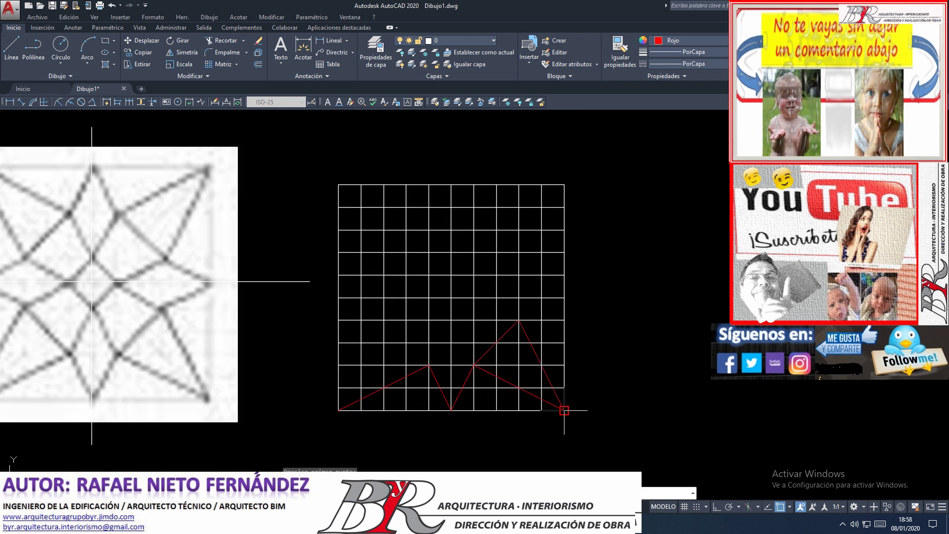
left_click(564, 411)
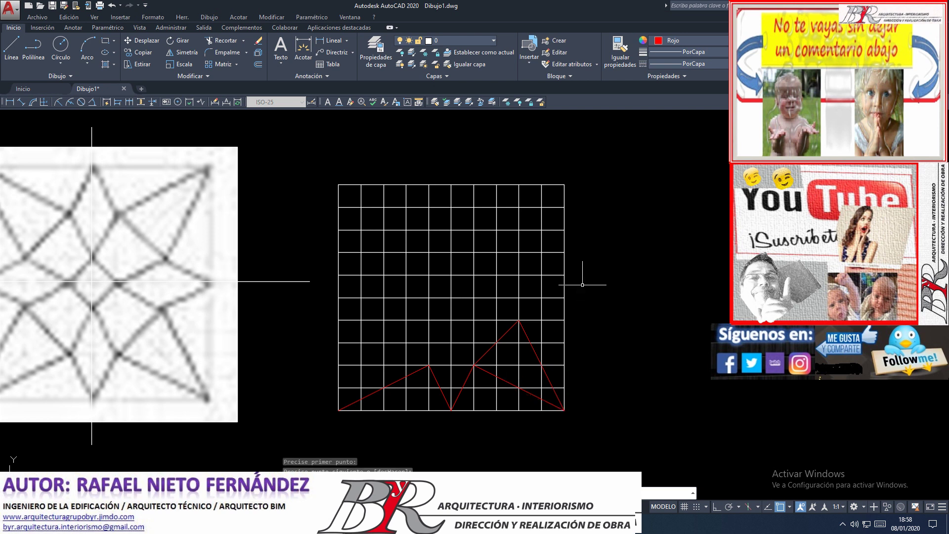
- Draw a red line from the peak vertex to the grid edge's midpoint
key("Return")
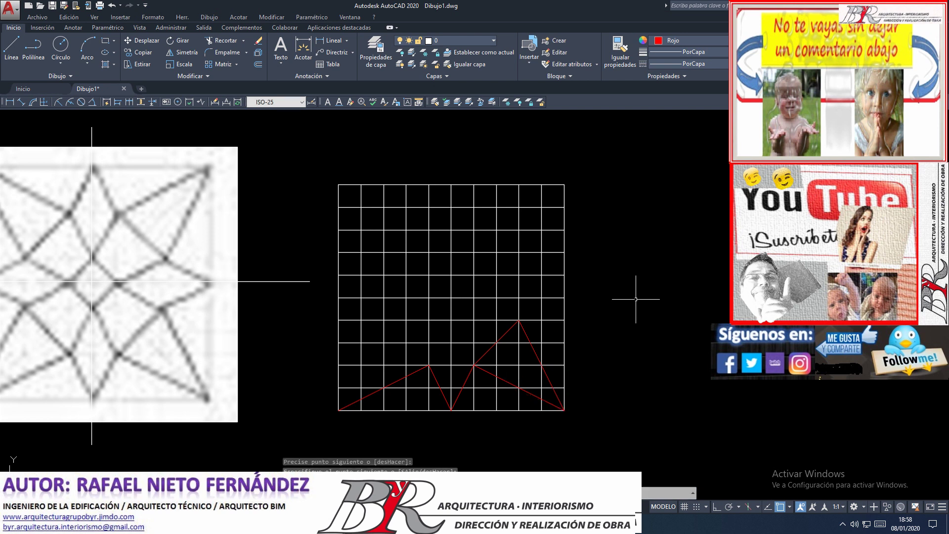
key("Return")
left_click(518, 320)
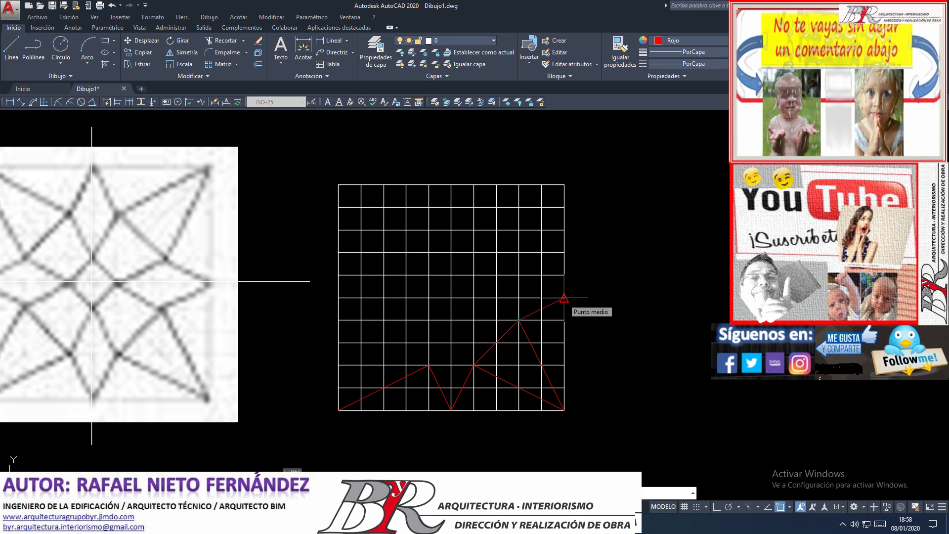
left_click(564, 297)
key("Return")
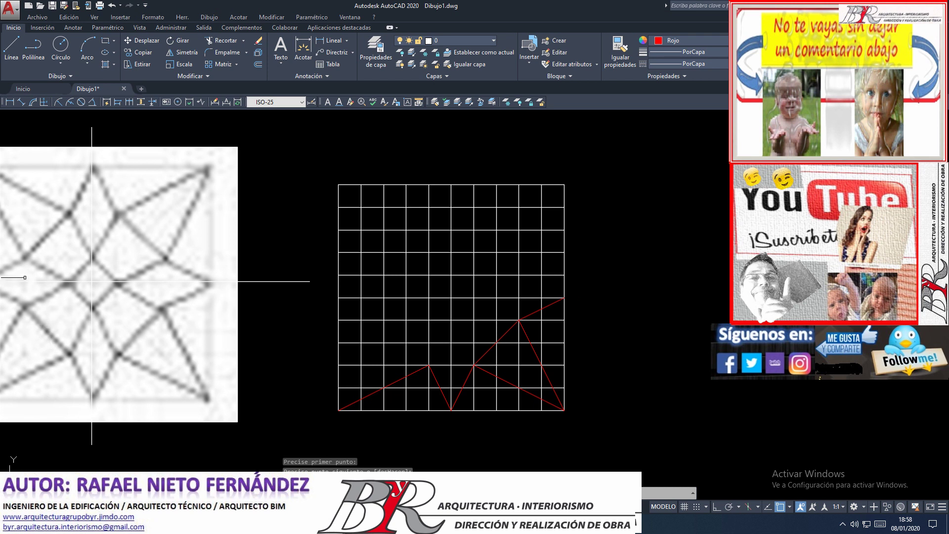
- Add two more red lines linking the lower vertex and grid midpoints to finish the quarter
key("Return")
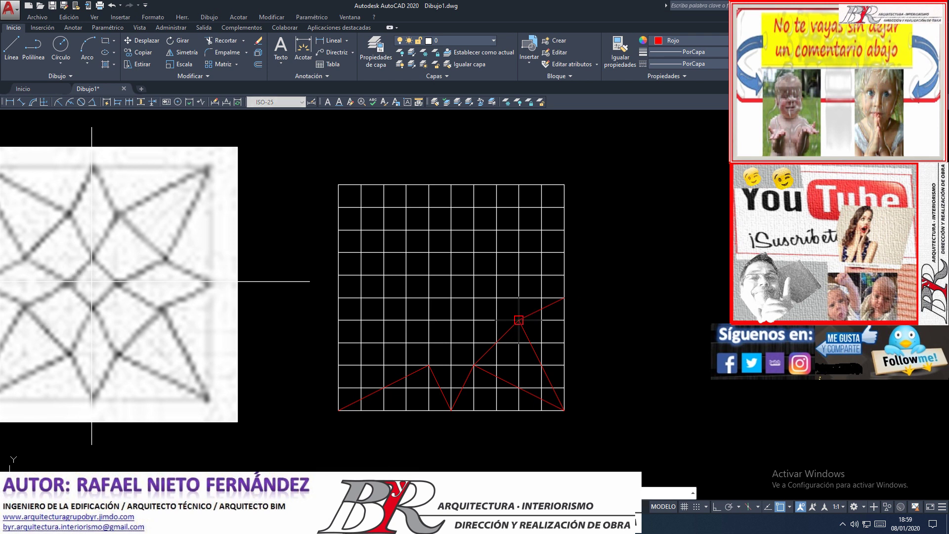
left_click(519, 320)
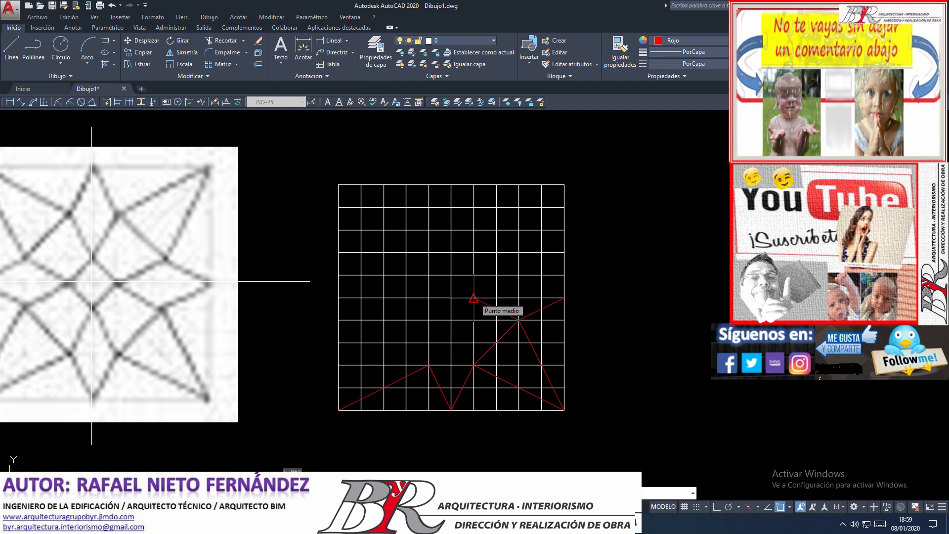
left_click(473, 298)
key("Return")
key("Return")
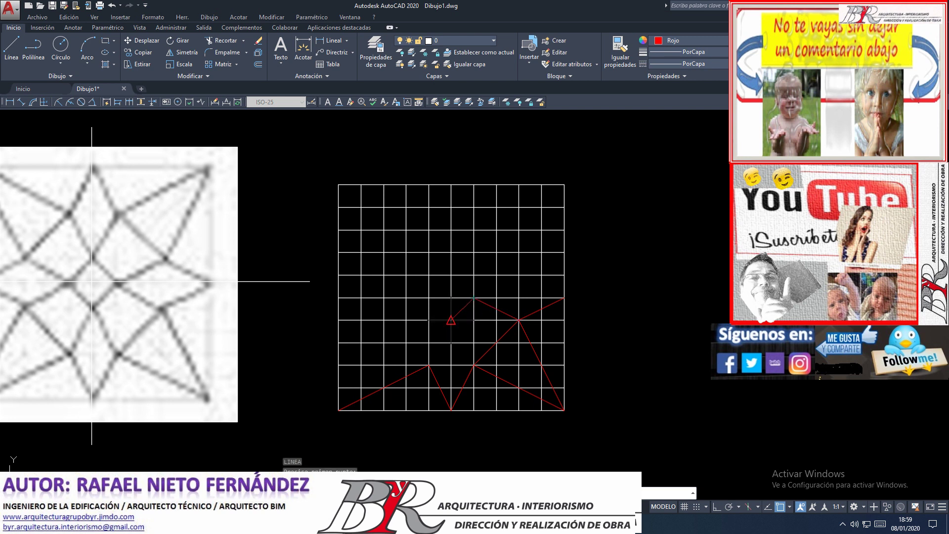
left_click(451, 320)
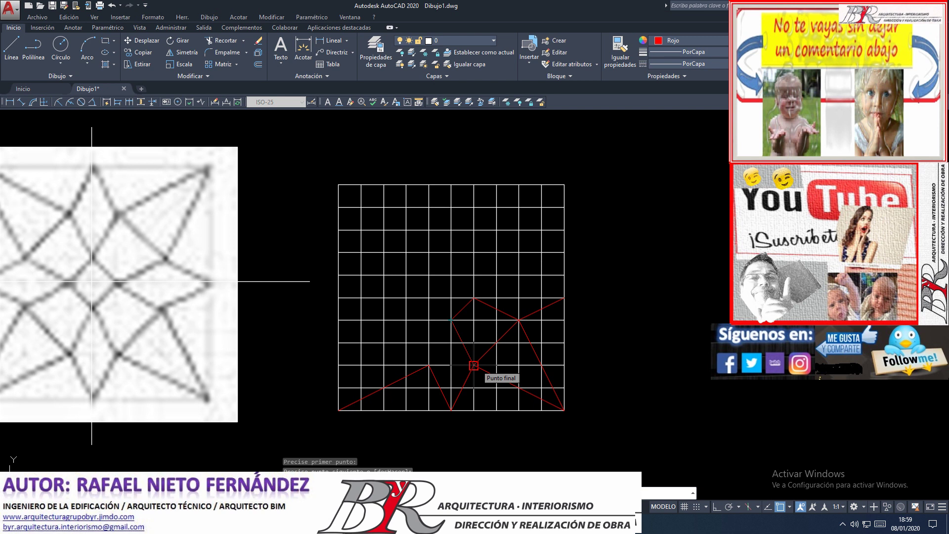
left_click(474, 364)
key("Return")
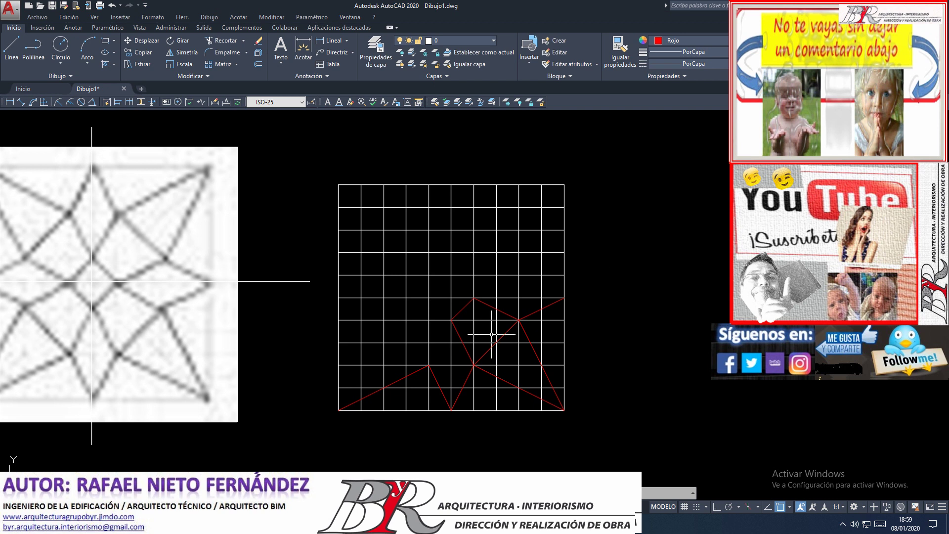
scroll(492, 335, "up", 2)
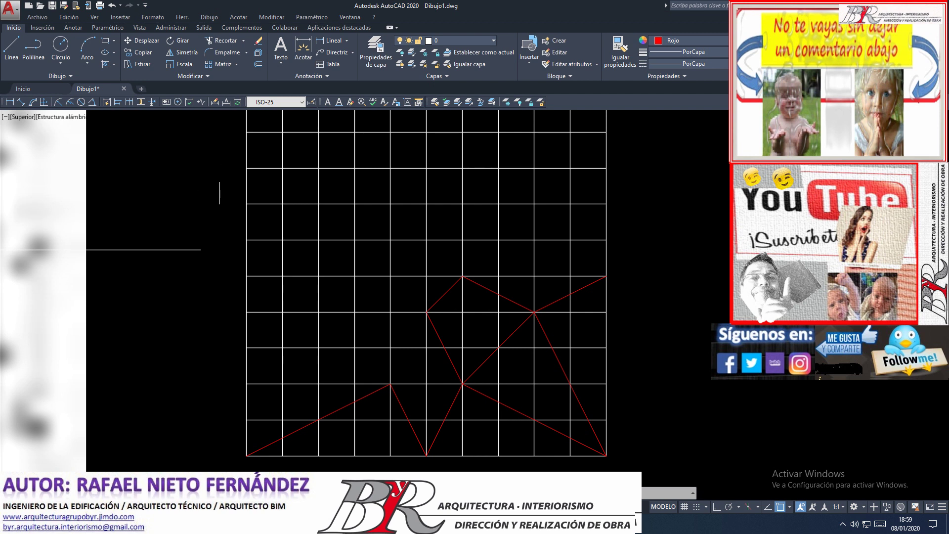
- Start a polar array and select seven of the traced red lines
left_click(236, 65)
left_click(219, 120)
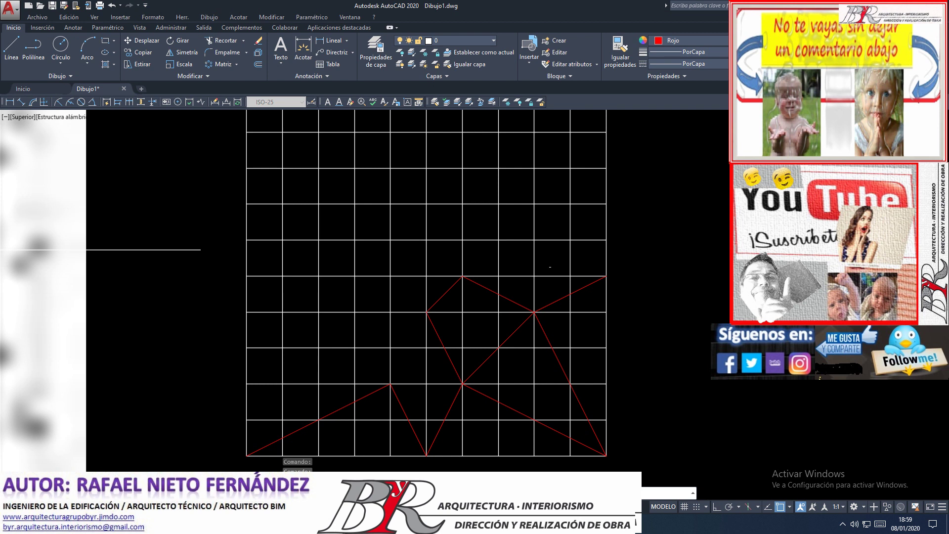
left_click(558, 299)
left_click(509, 299)
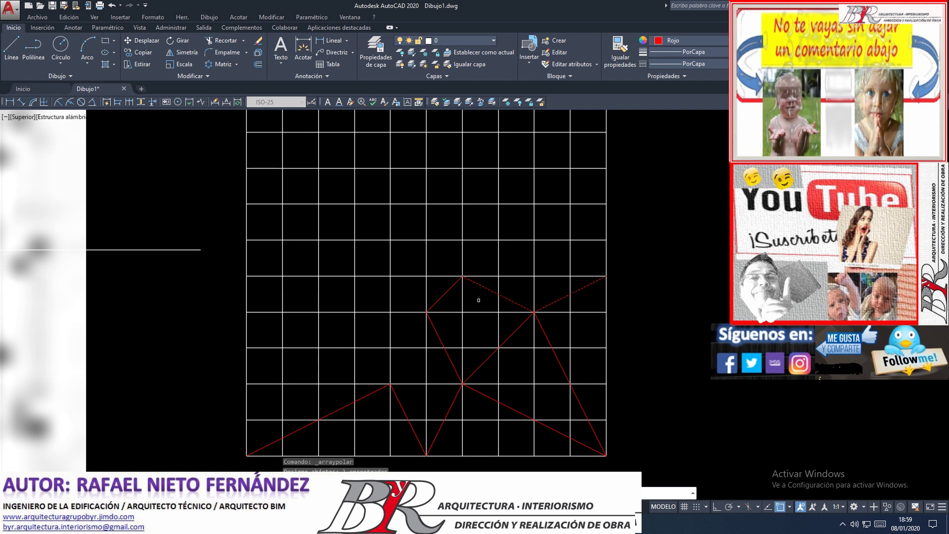
left_click(446, 294)
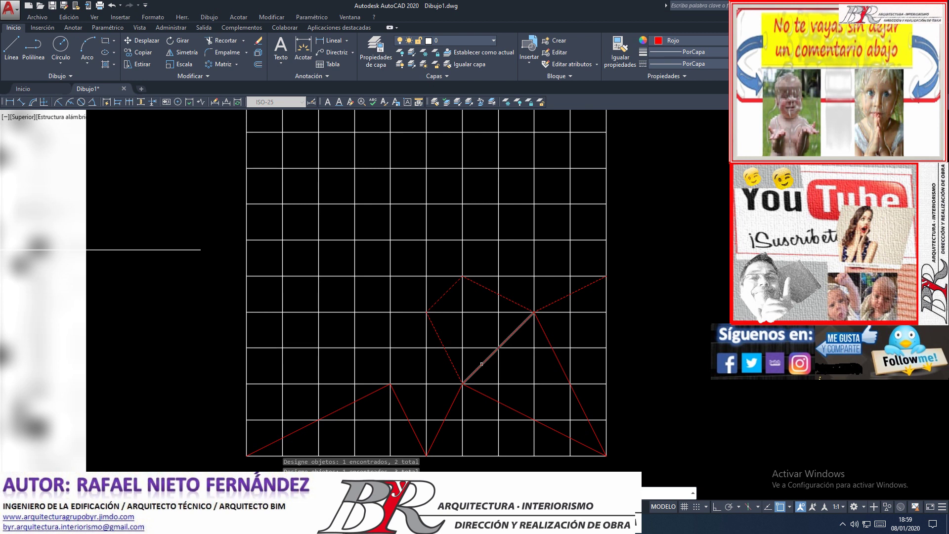
left_click(495, 351)
left_click(543, 338)
left_click(483, 395)
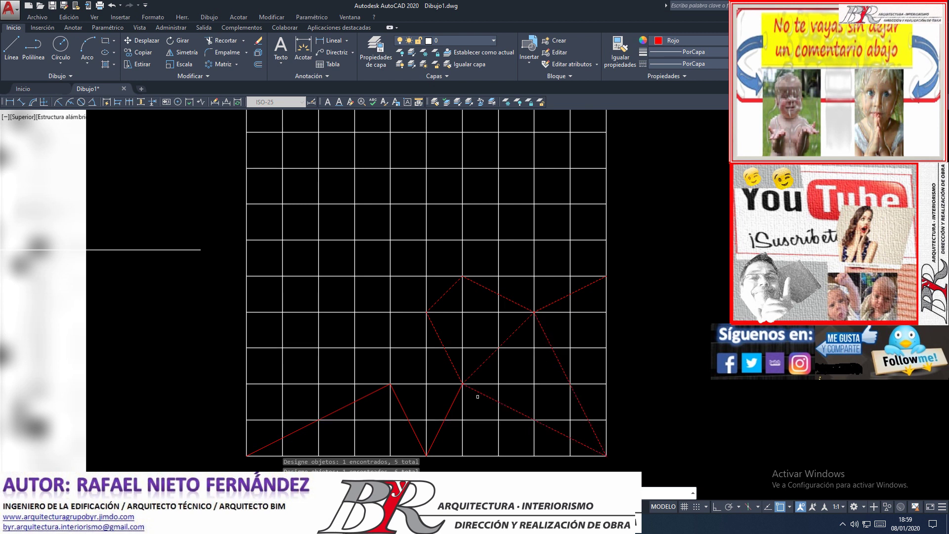
left_click(451, 407)
- Add the eighth red line and place the array centre at the grid's middle
scroll(487, 323, "down", 4)
scroll(486, 332, "up", 2)
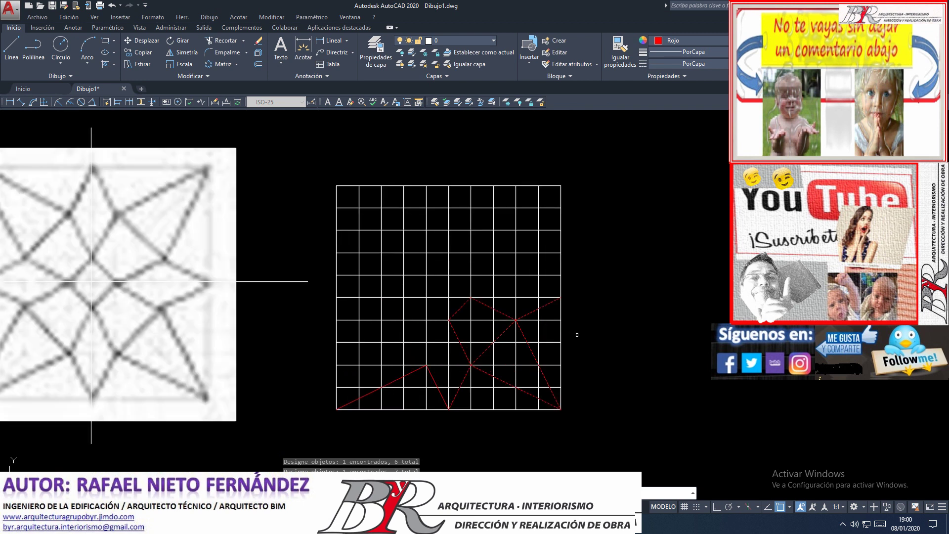
left_click(514, 321)
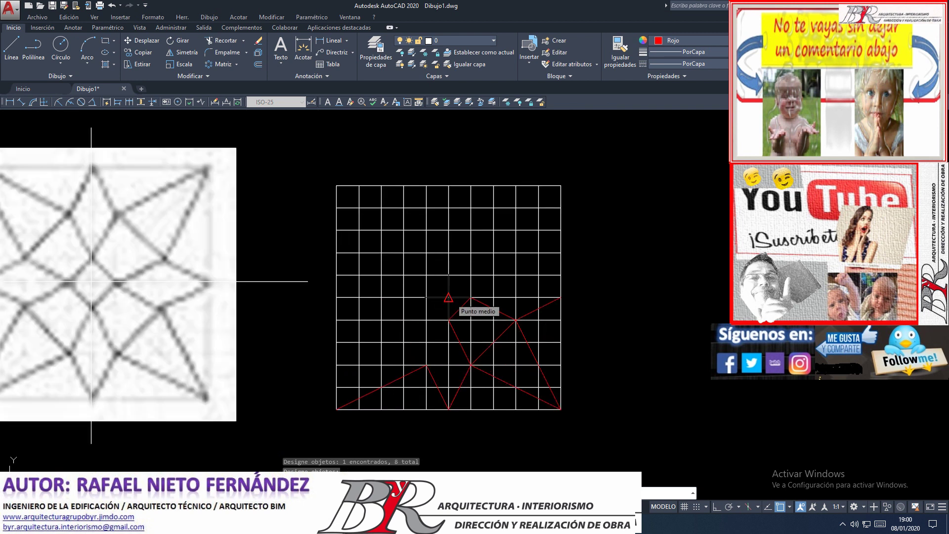
key("Return")
left_click(448, 297)
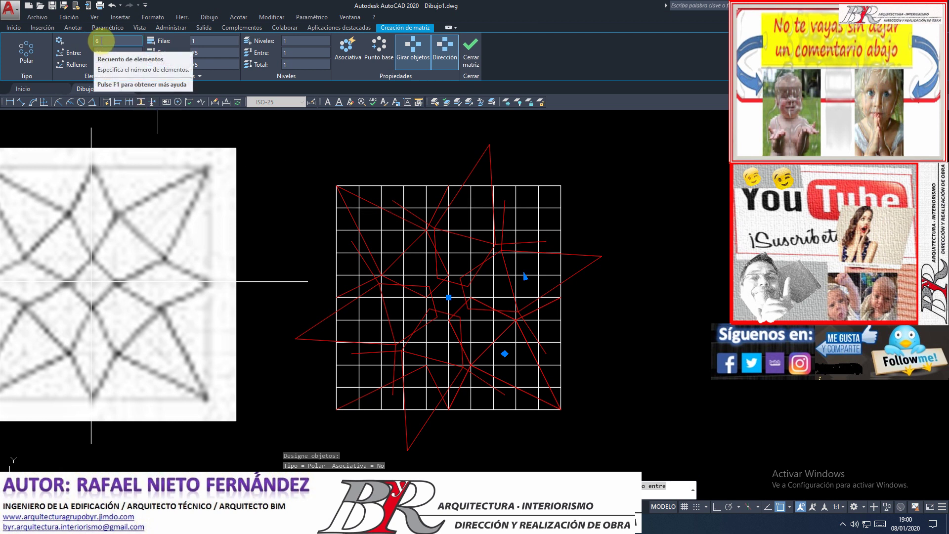
- Set the polar array to 4 items spaced 90° apart and confirm it
left_click(102, 41)
type("4")
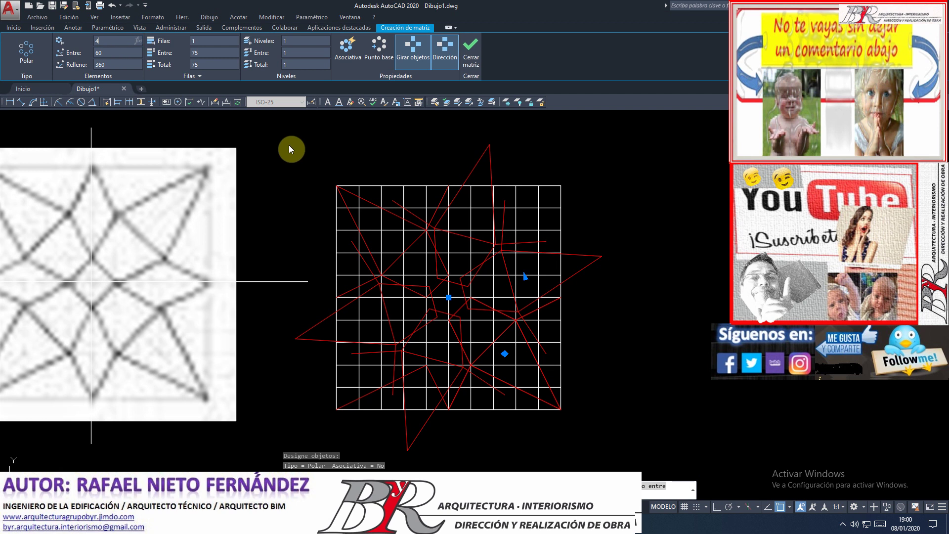
double_click(119, 52)
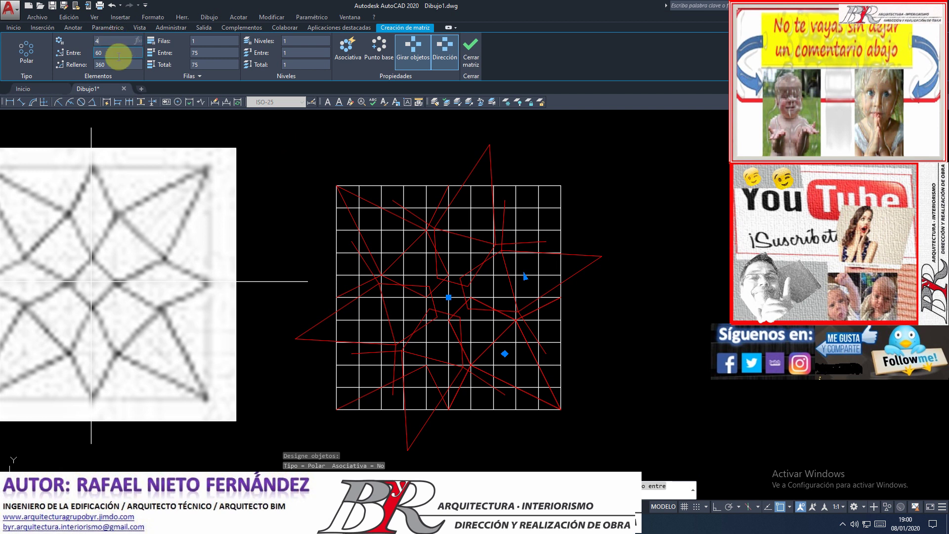
type("90")
key("Return")
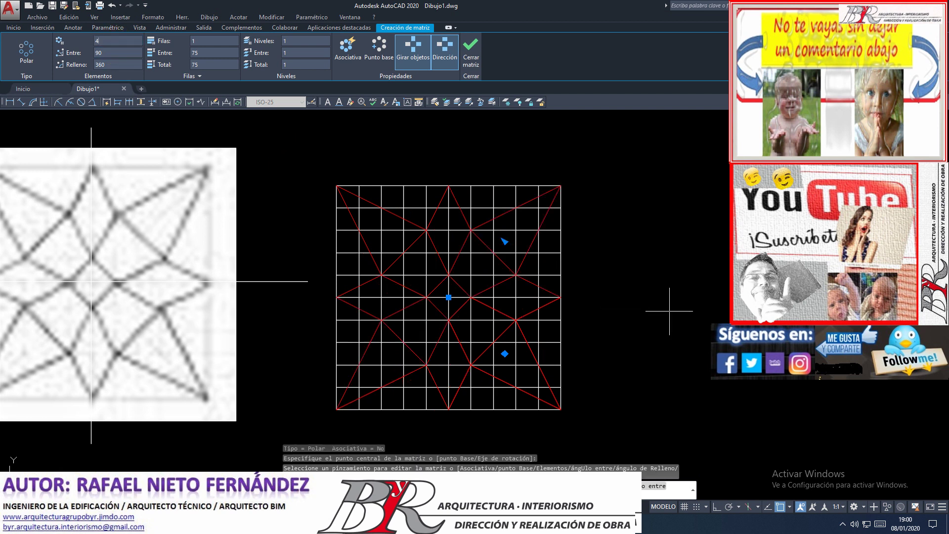
scroll(590, 262, "up", 2)
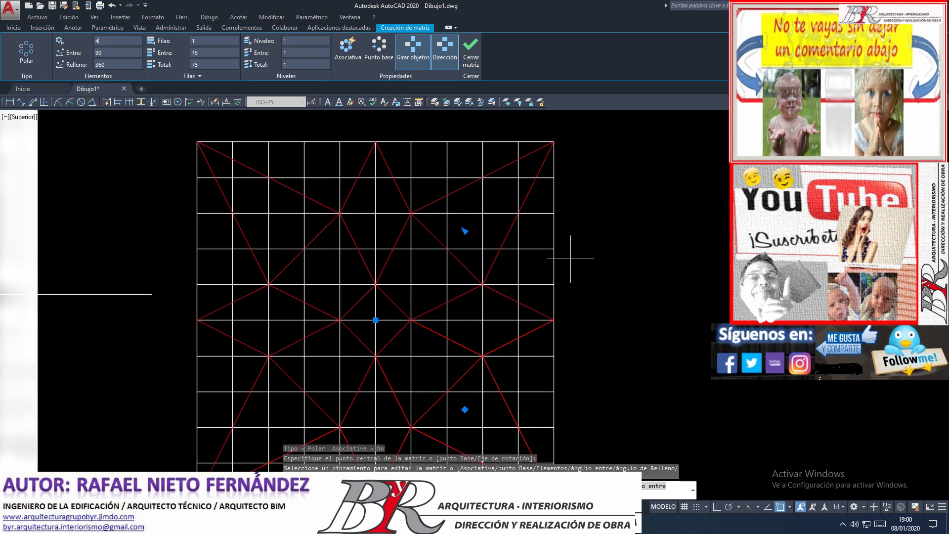
key("Return")
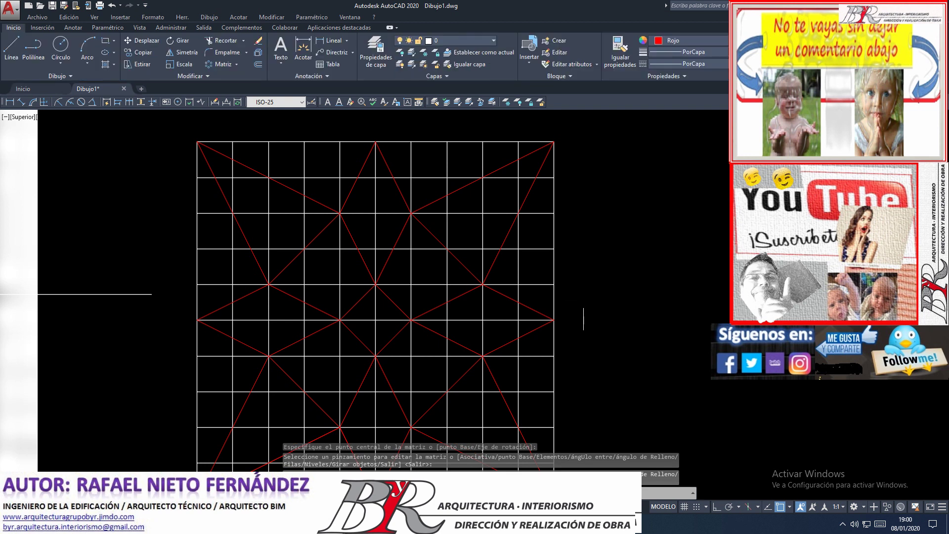
scroll(584, 305, "down", 2)
scroll(584, 306, "up", 2)
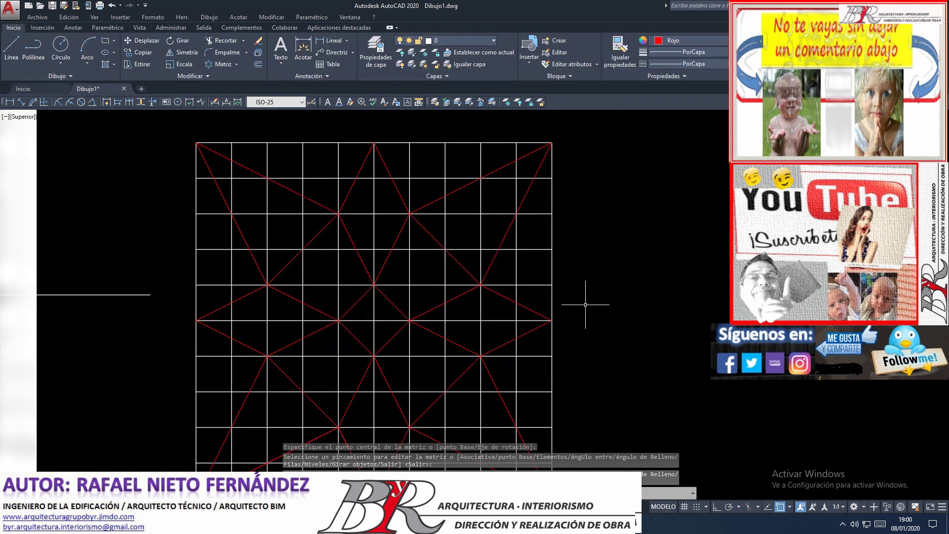
scroll(585, 304, "down", 2)
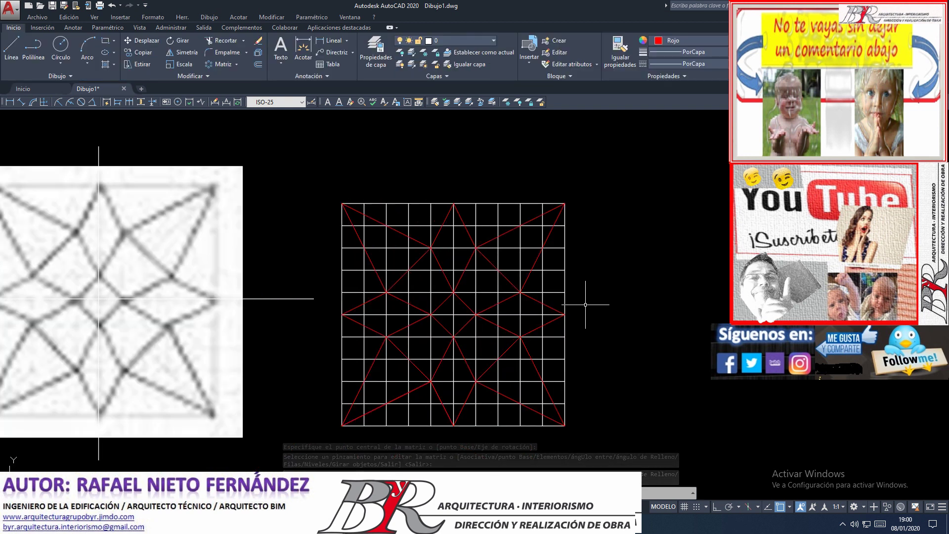
scroll(528, 310, "up", 2)
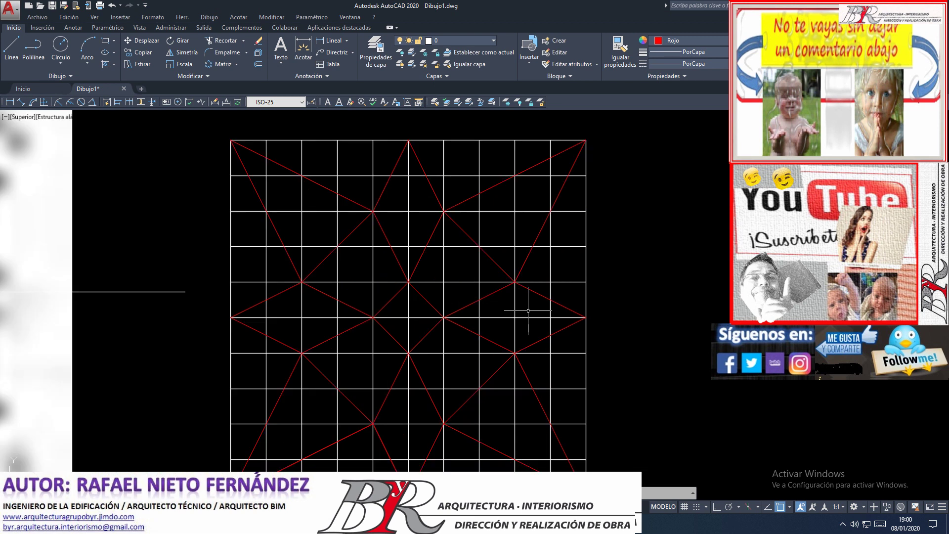
scroll(527, 311, "down", 2)
left_click(576, 297)
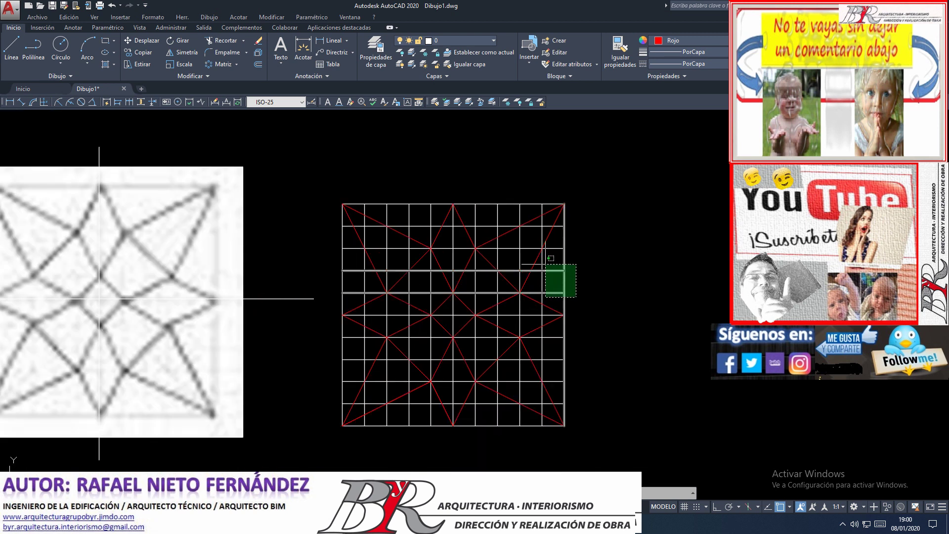
- Delete the top two horizontal grid lines and three vertical grid lines on the right
key("Escape")
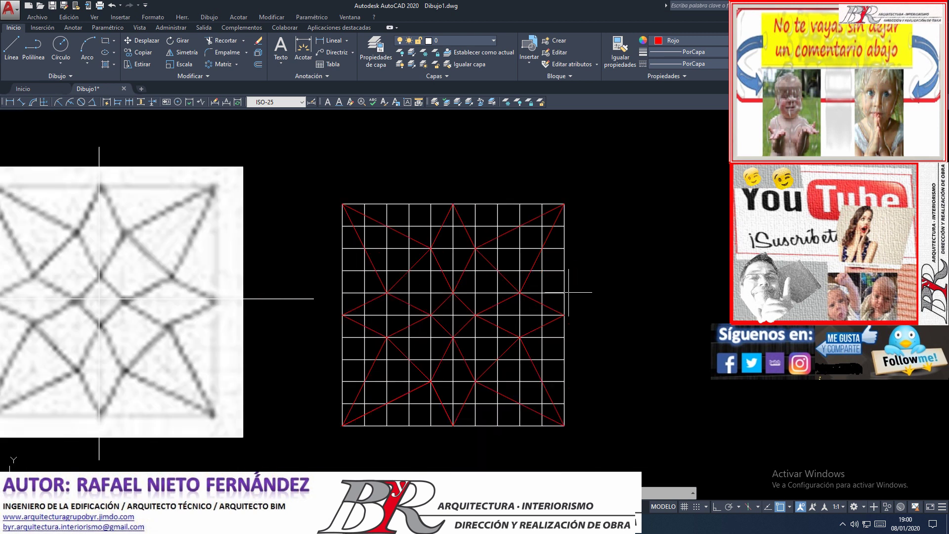
left_click(568, 292)
key("Escape")
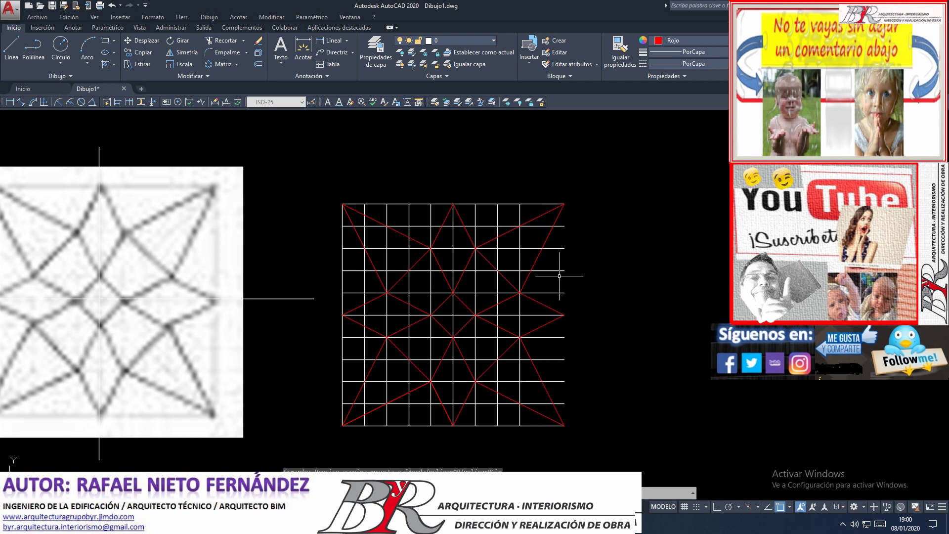
left_click(576, 296)
left_click(556, 260)
key("Escape")
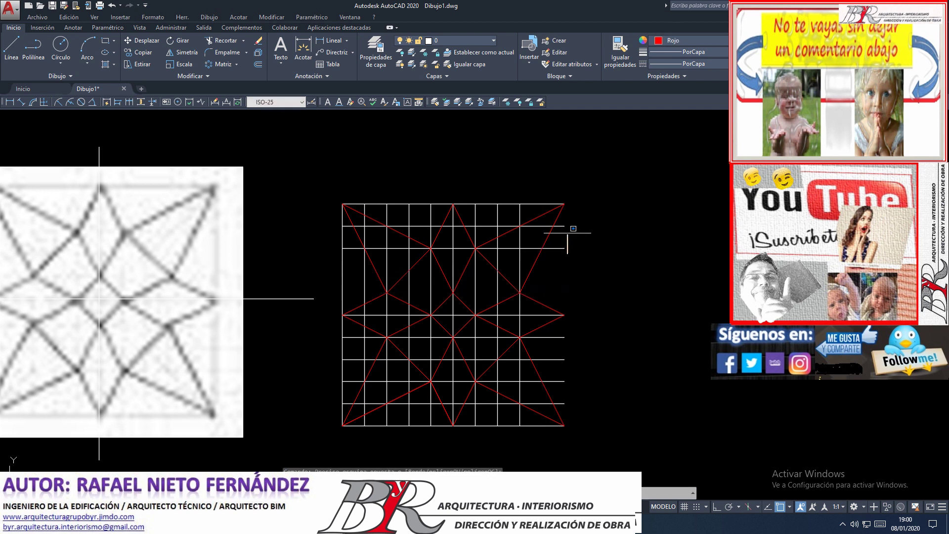
left_click(573, 254)
left_click(556, 220)
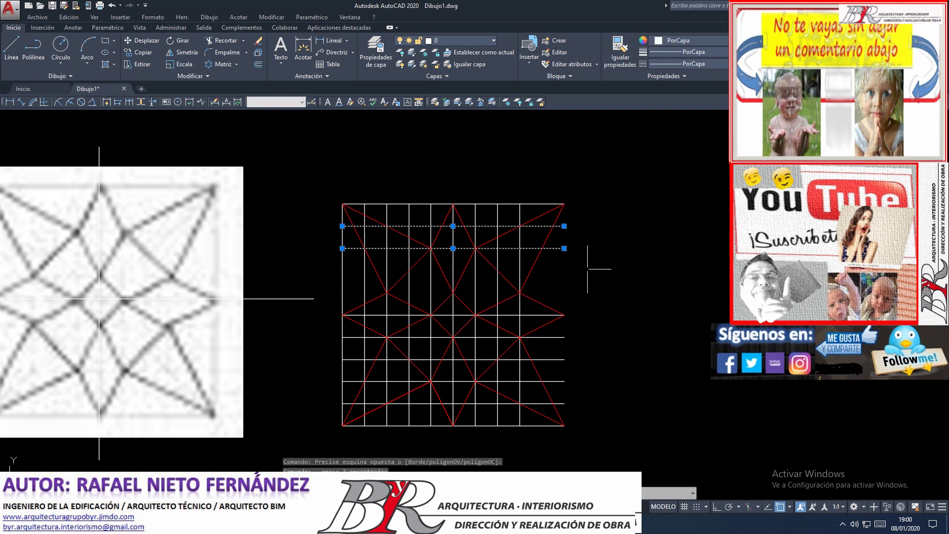
key("Delete")
left_click(524, 441)
left_click(474, 423)
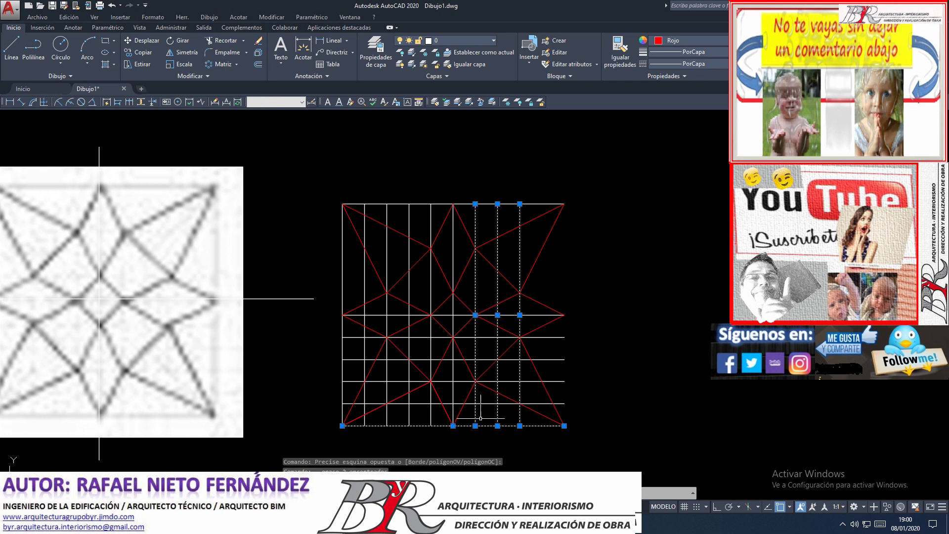
key("Delete")
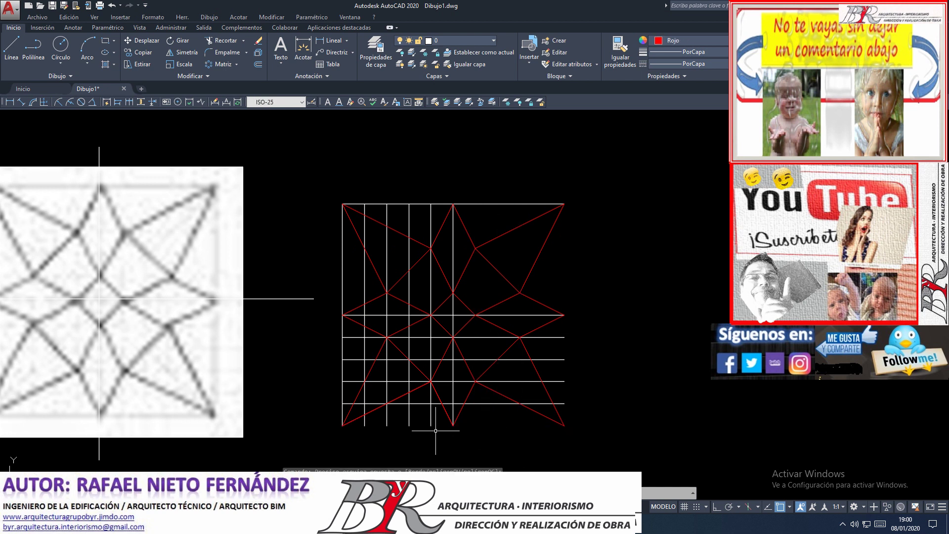
- Select the remaining vertical lines, the left border and the top white guide line, and erase them
left_click(435, 430)
scroll(364, 416, "up", 4)
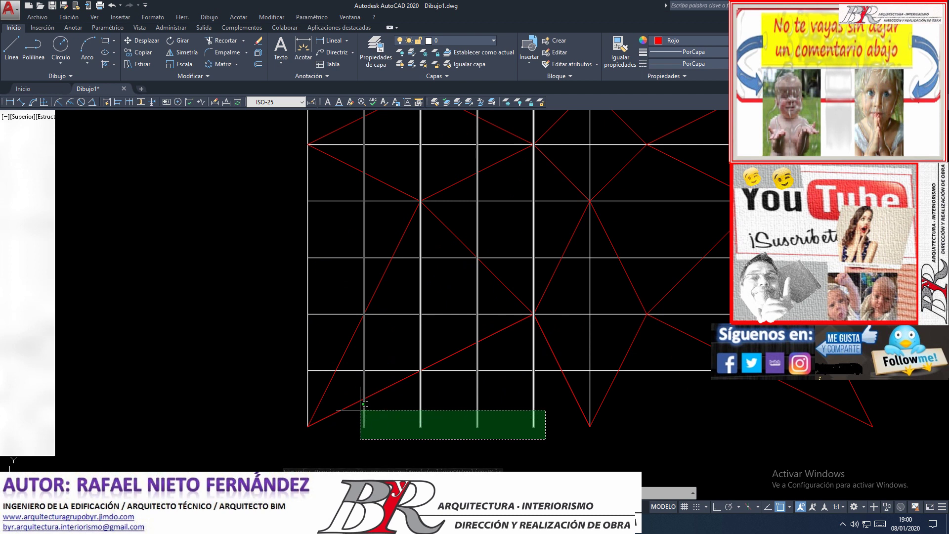
scroll(365, 406, "up", 2)
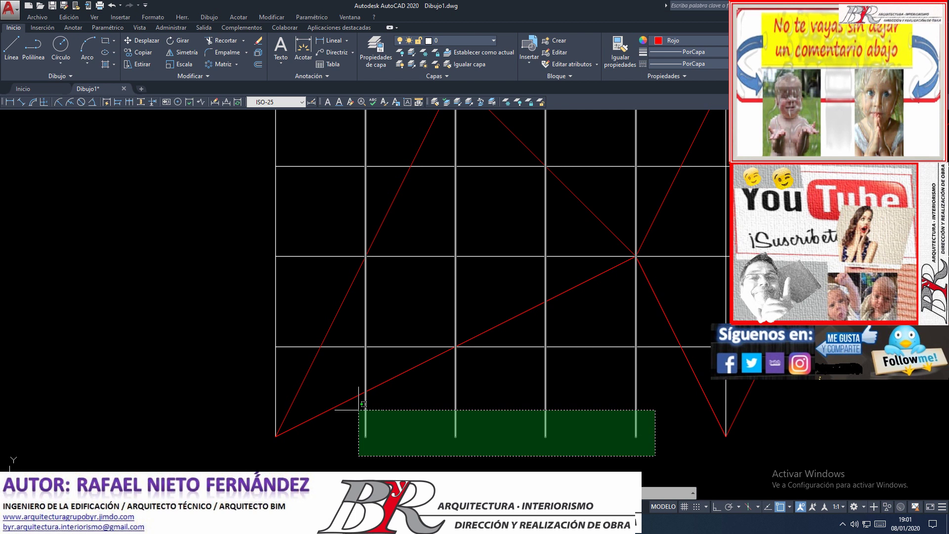
left_click(359, 410)
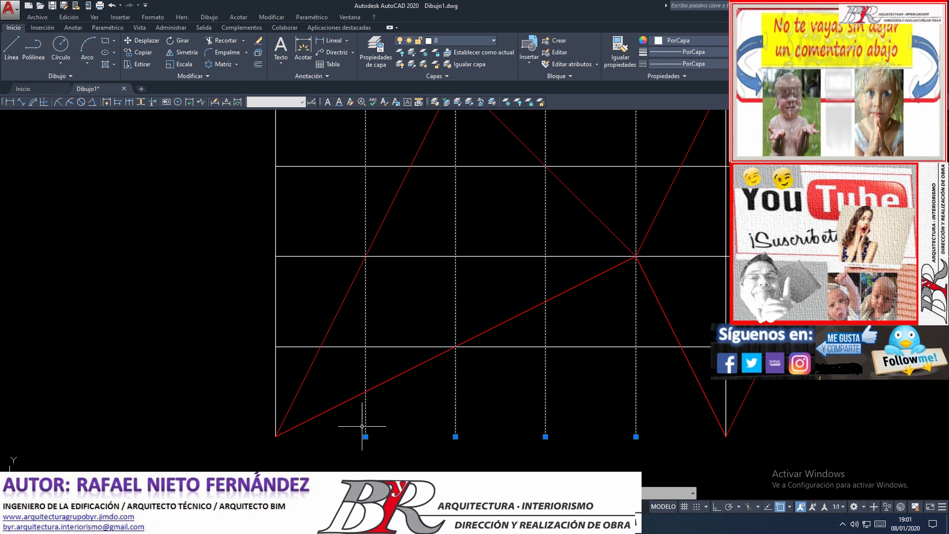
key("Escape")
scroll(377, 439, "down", 2)
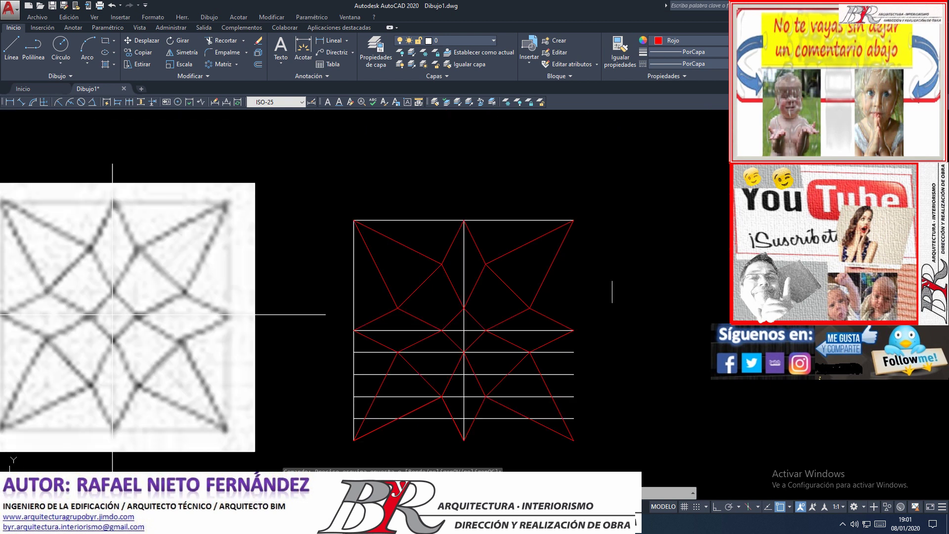
left_click(378, 279)
left_click(313, 281)
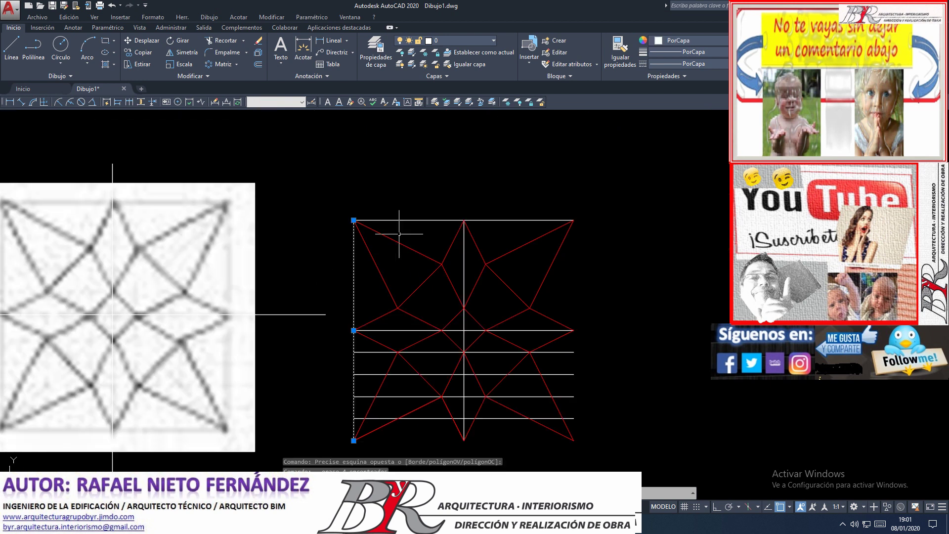
left_click(399, 220)
key("Delete")
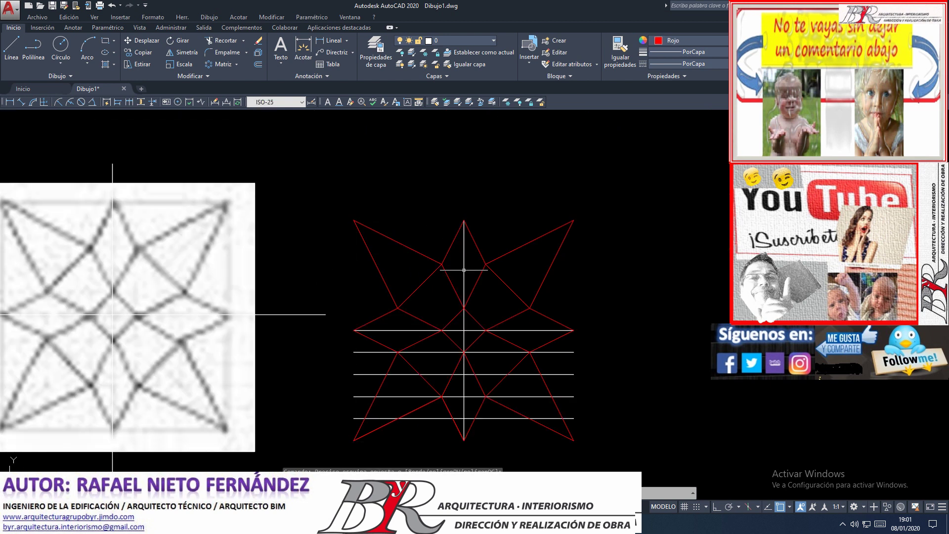
- Erase the vertical centre line and the remaining white horizontal lines one by one
left_click(463, 270)
key("Delete")
left_click(534, 330)
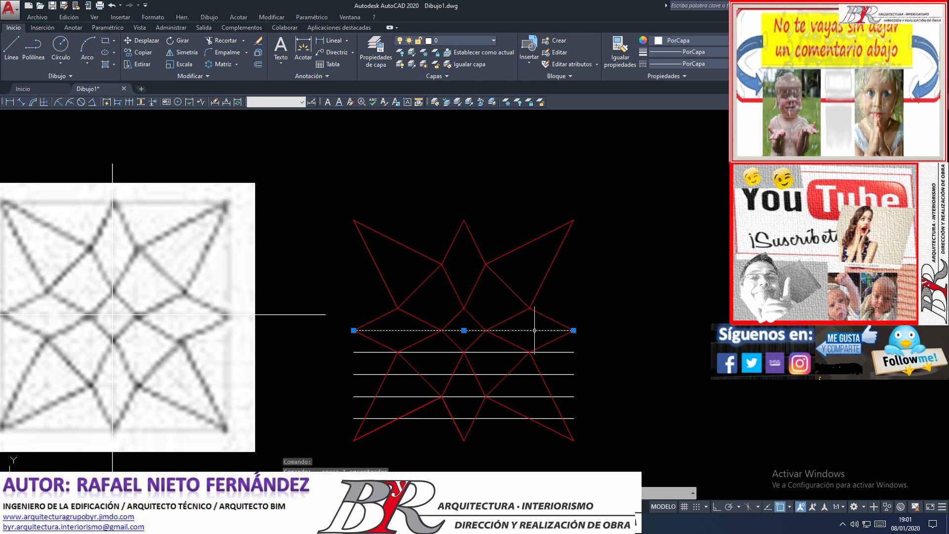
key("Delete")
left_click(493, 352)
key("Delete")
left_click(494, 369)
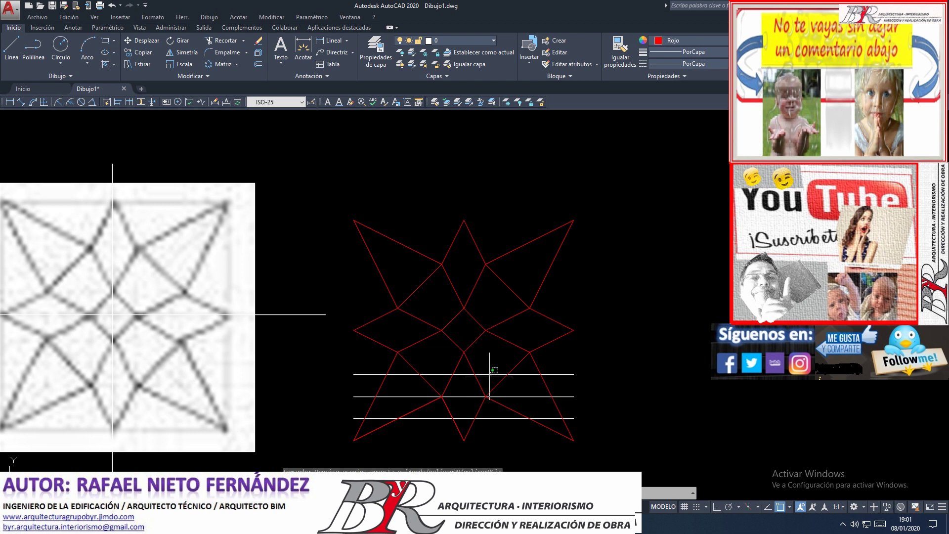
key("Delete")
left_click(453, 396)
key("Delete")
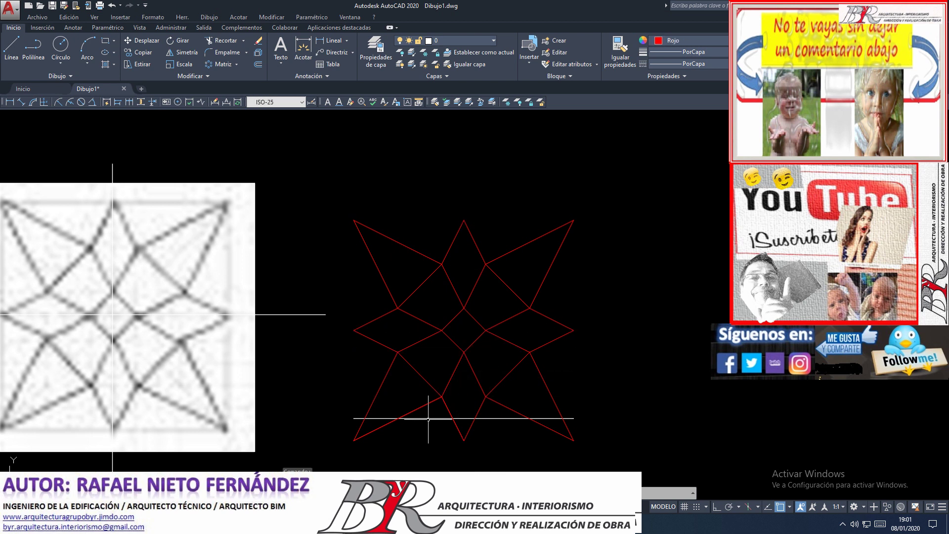
left_click(428, 418)
key("Delete")
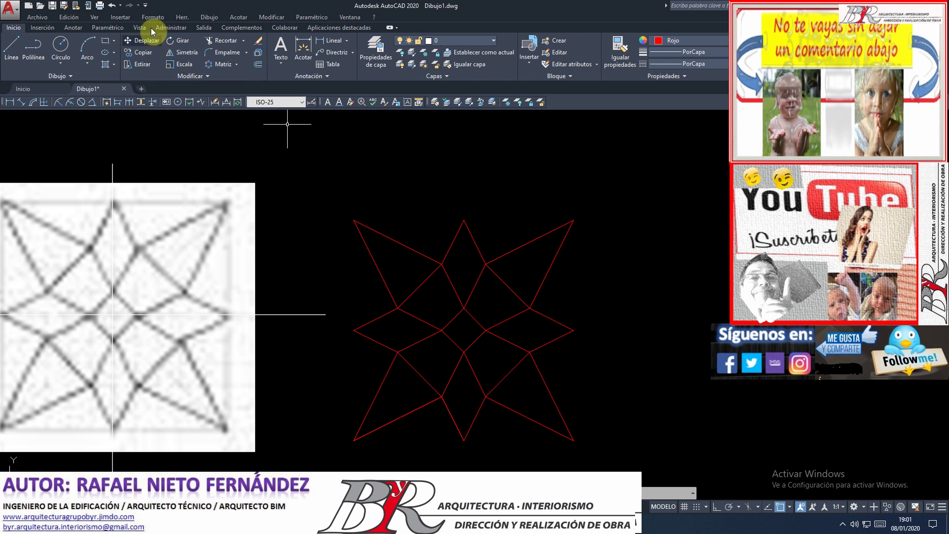
- Undo four times to restore the white grid and the original traced red quarter
left_click(112, 7)
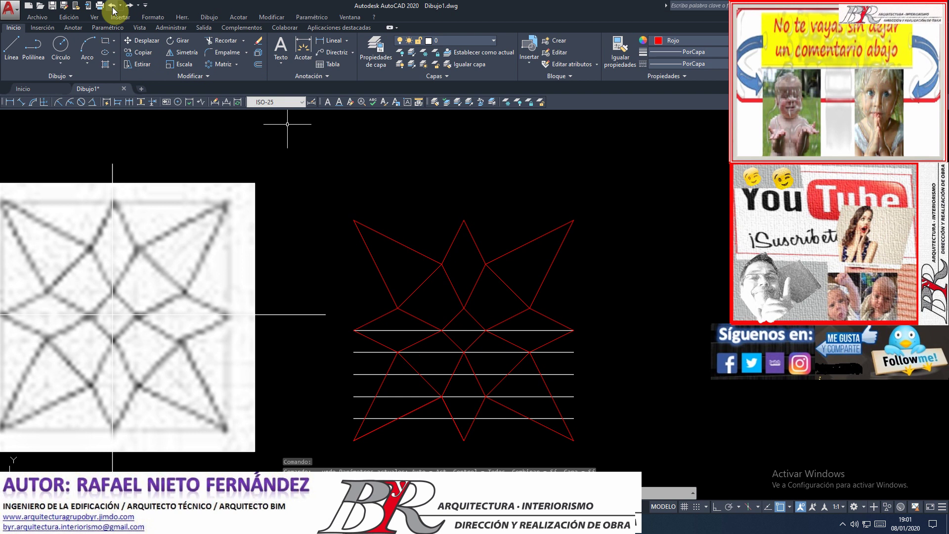
left_click(113, 7)
left_click(113, 7)
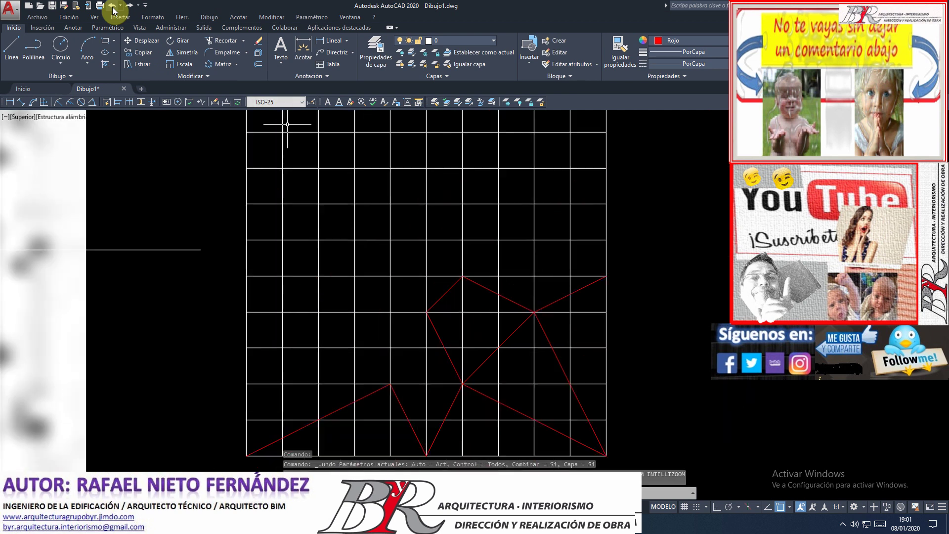
left_click(113, 7)
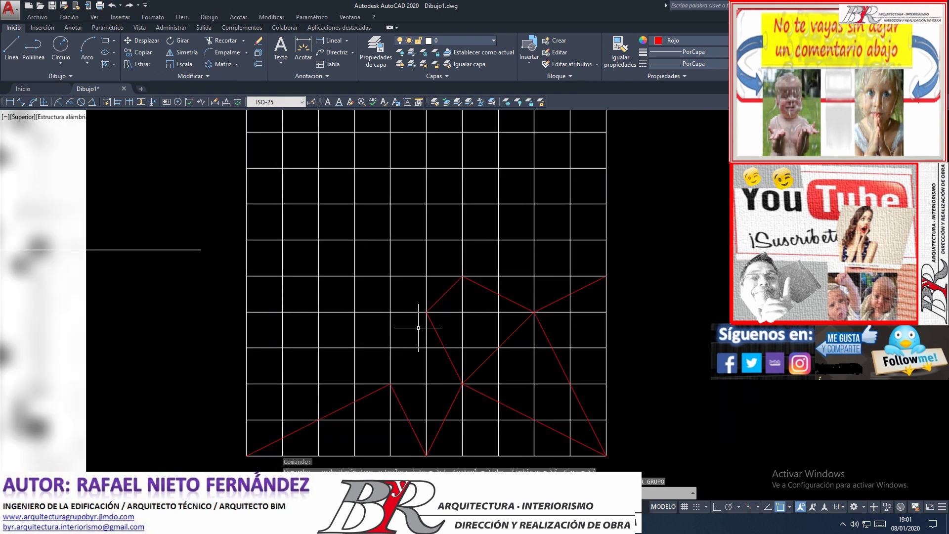
scroll(423, 322, "down", 5)
scroll(432, 319, "up", 3)
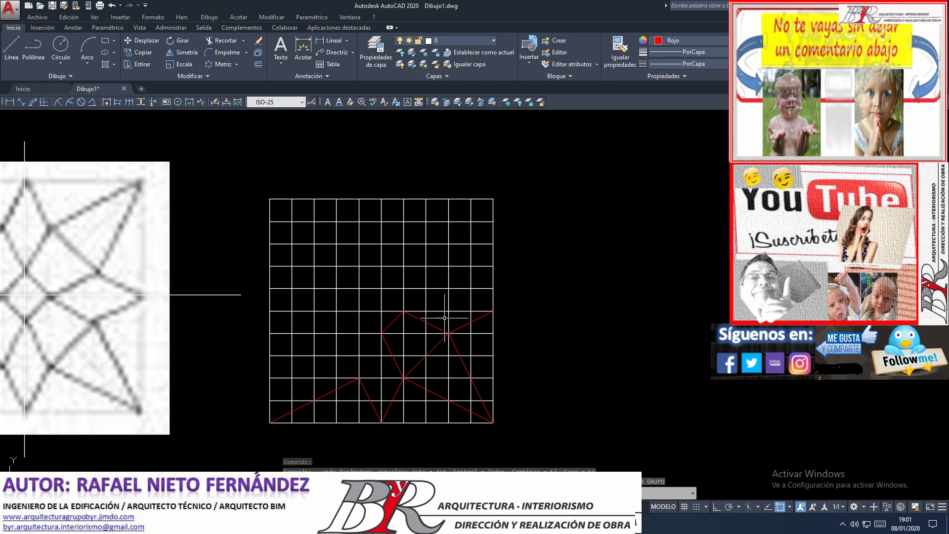
scroll(352, 352, "up", 2)
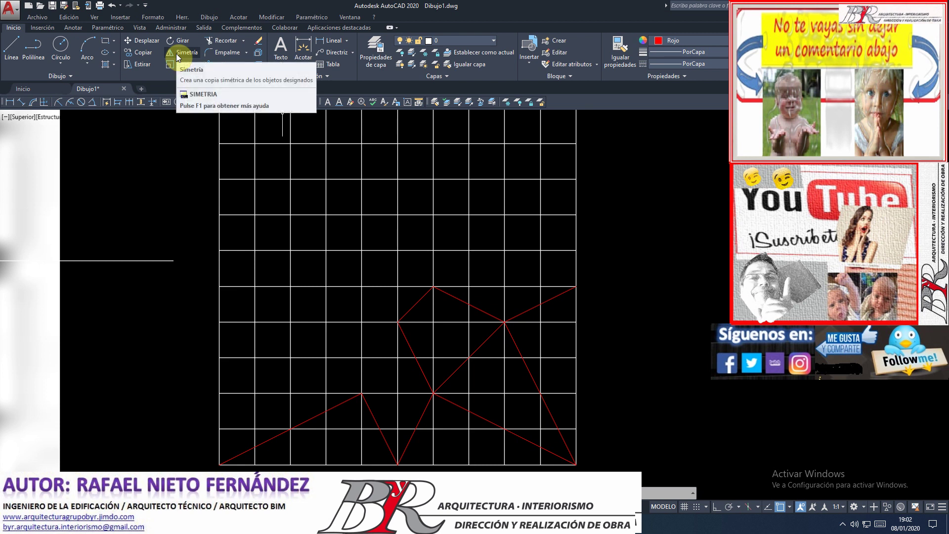
- Browse the Modificar menu, then enter SIM to bring up the SIMETRIA (Mirror) command
left_click(272, 20)
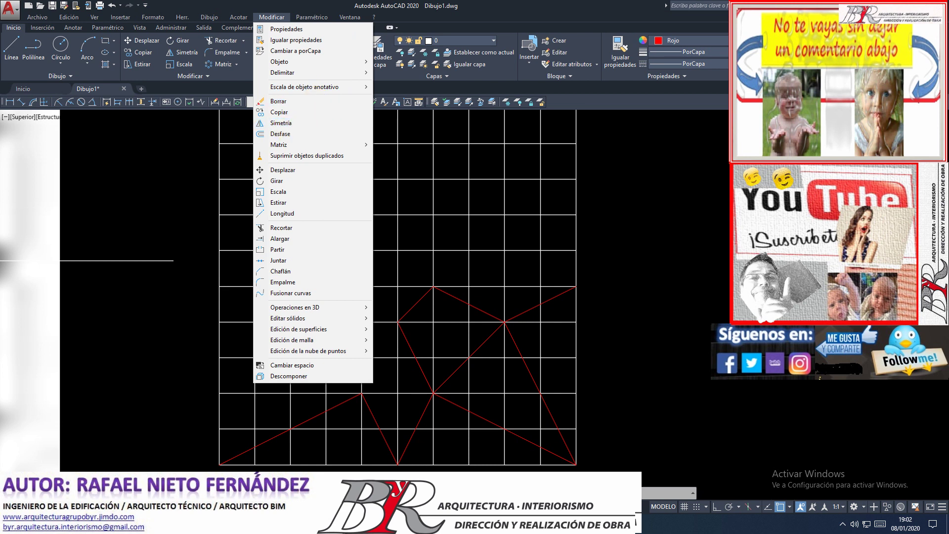
key("Escape")
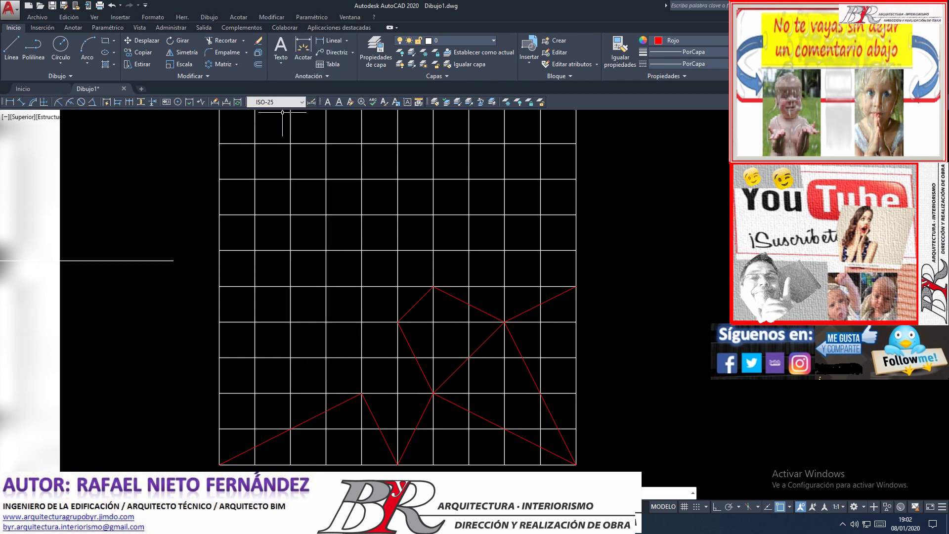
type("sim")
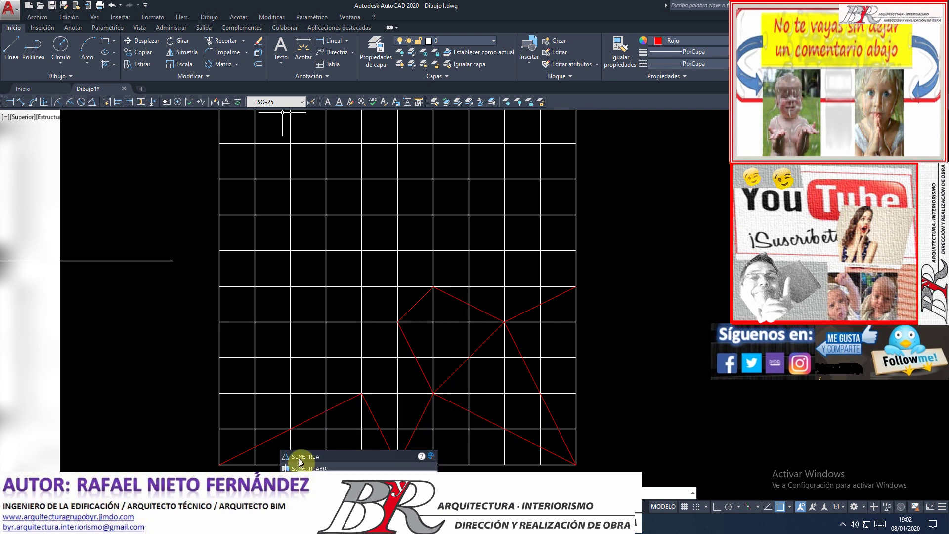
mouse_move(303, 458)
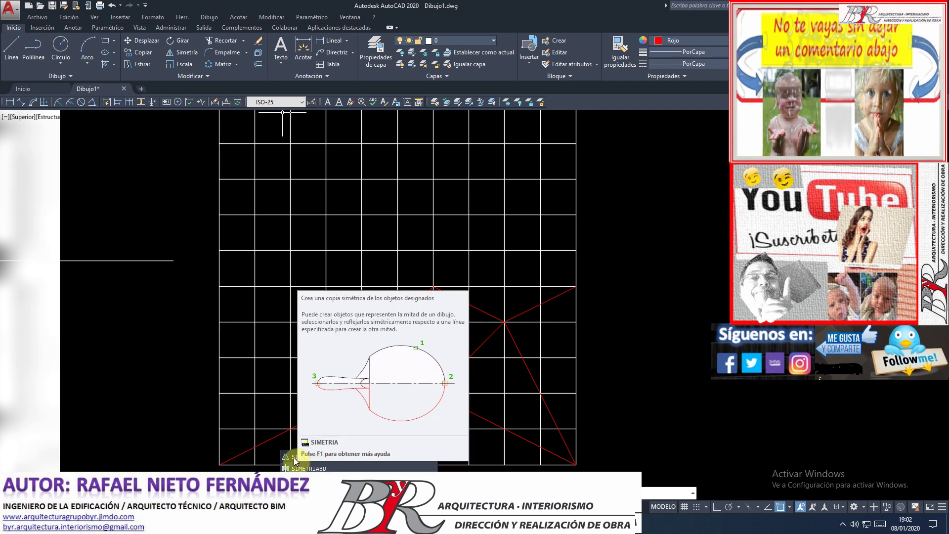
- Start SIMETRIA and select nine red traced lines, including the long diagonal
left_click(294, 458)
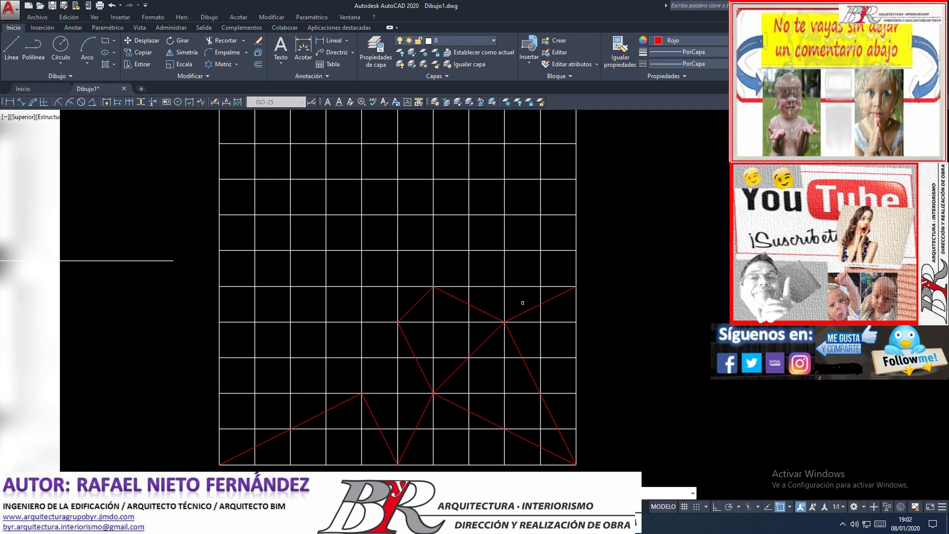
left_click(523, 309)
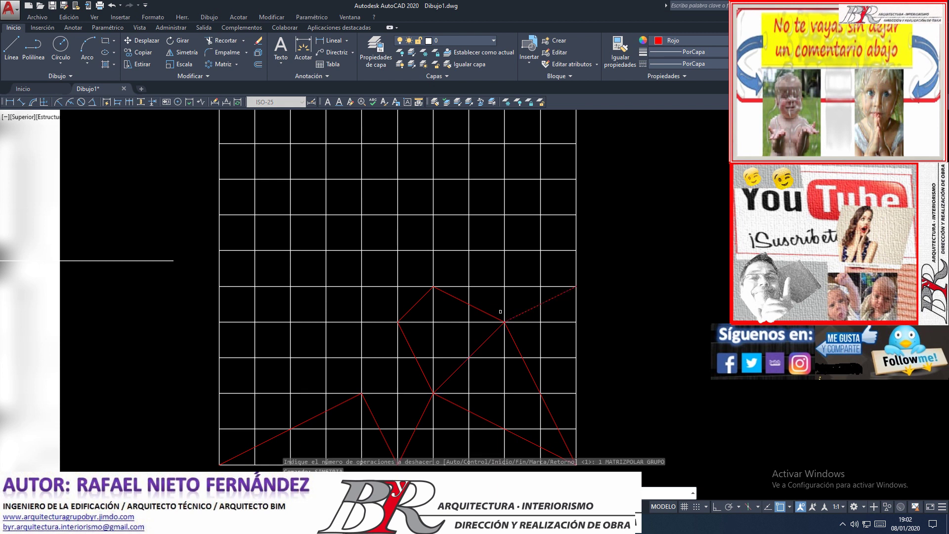
left_click(488, 312)
left_click(468, 358)
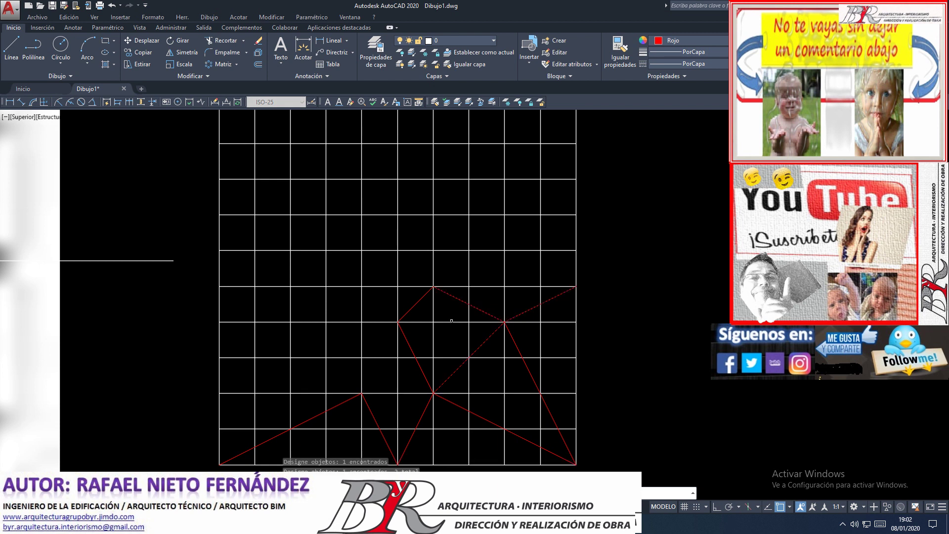
left_click(415, 304)
left_click(409, 347)
left_click(379, 428)
left_click(421, 415)
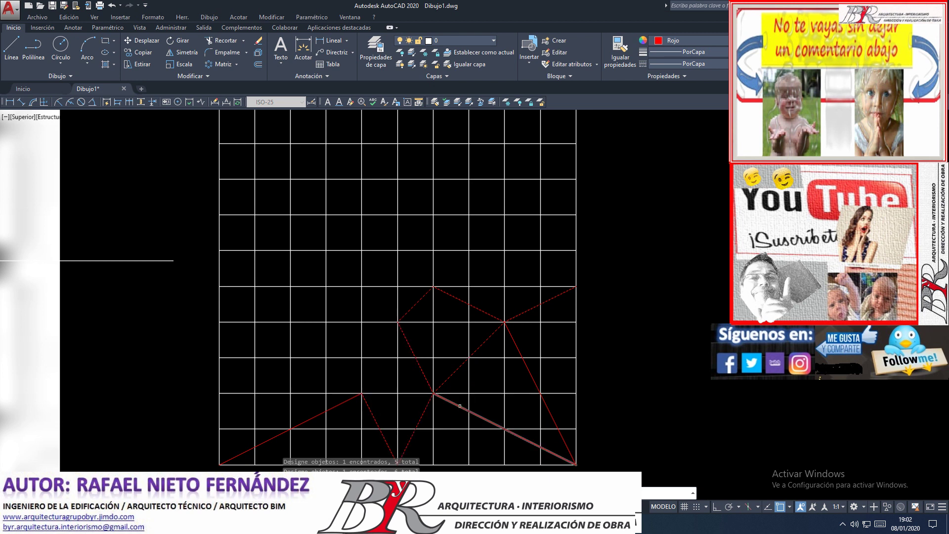
left_click(460, 406)
left_click(539, 393)
- Drop one line from the set and mirror across the grid's horizontal midline, keeping originals
scroll(422, 397, "down", 2)
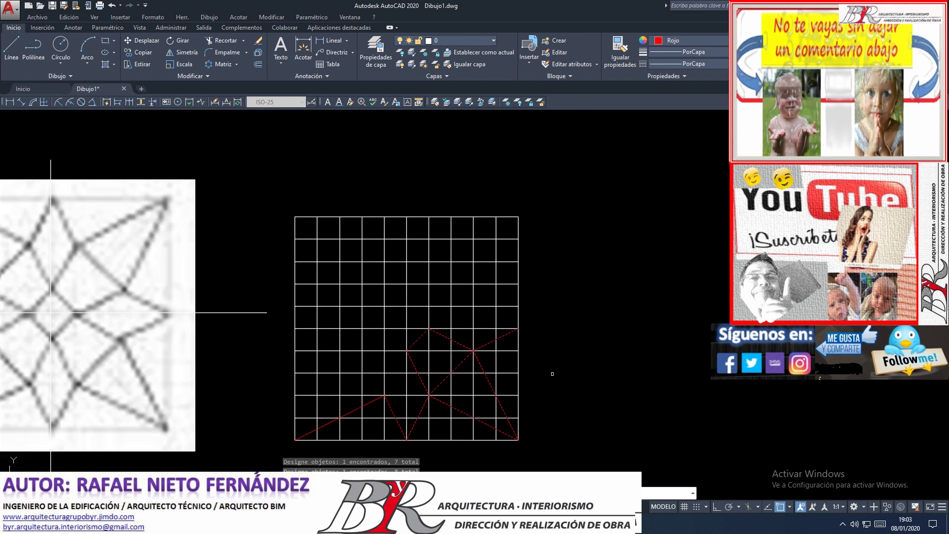
scroll(413, 432, "up", 5)
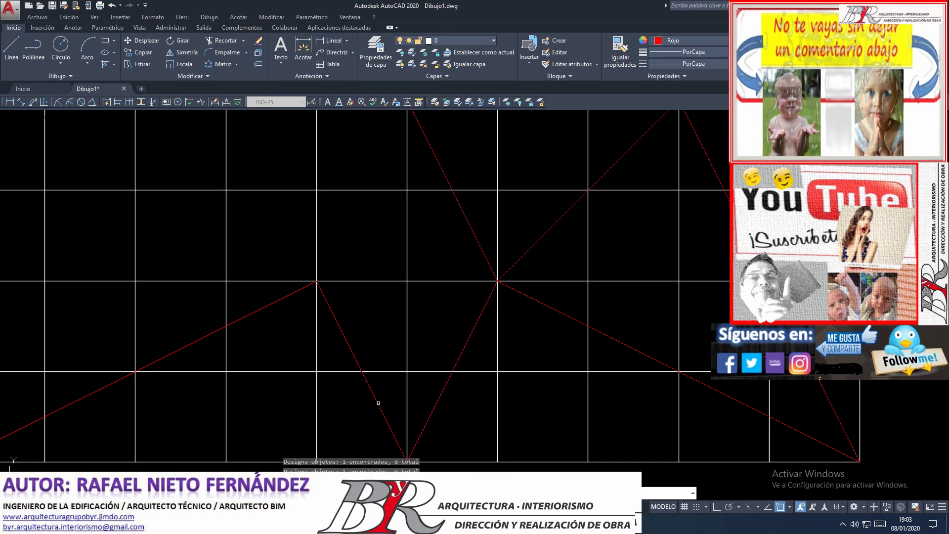
scroll(366, 401, "down", 4)
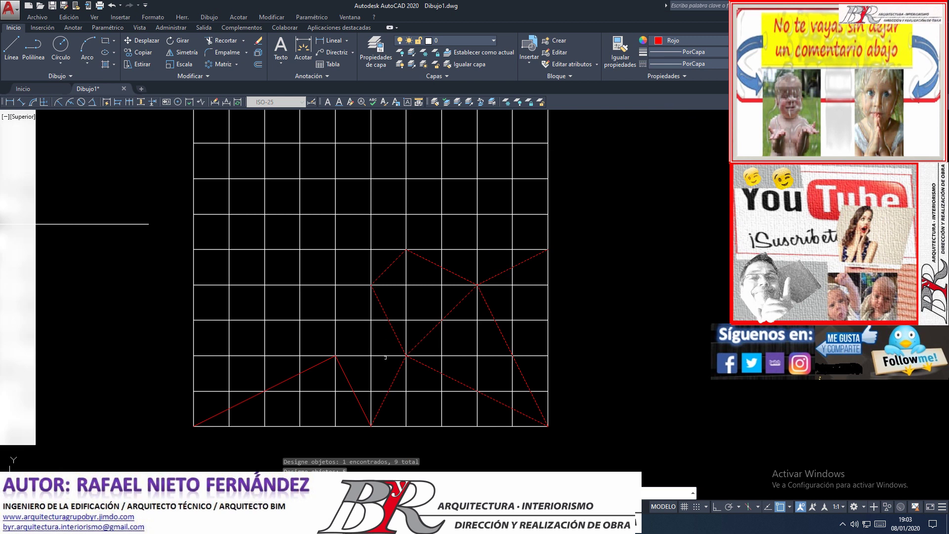
key("Return")
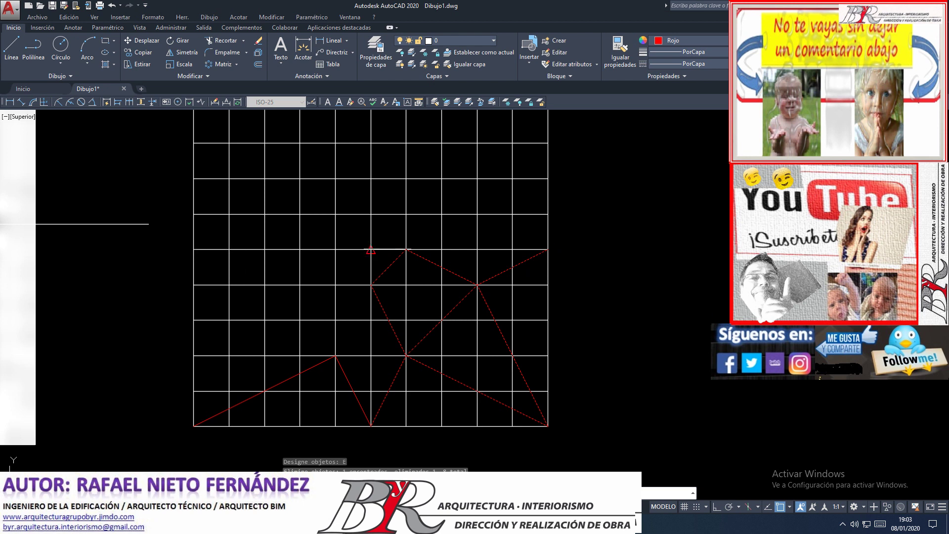
key("Return")
left_click(547, 249)
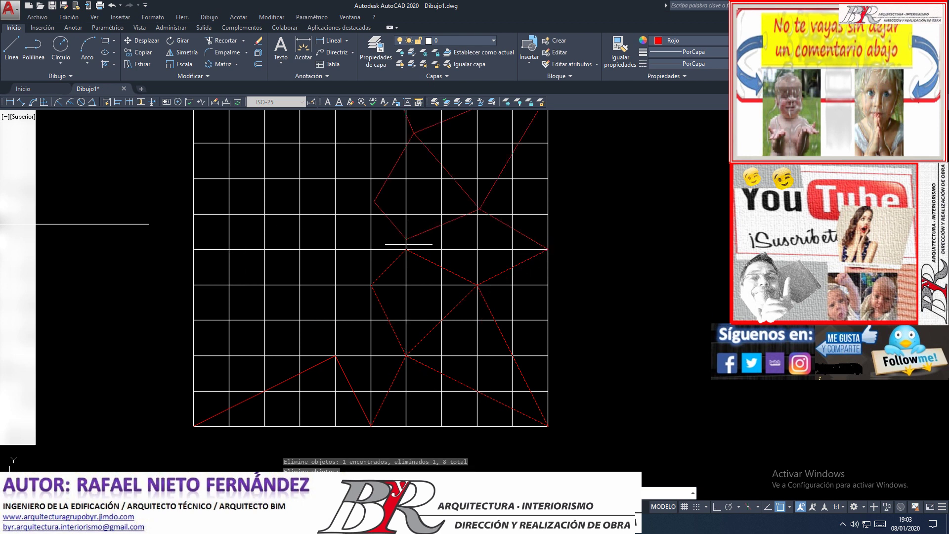
left_click(193, 249)
key("Return")
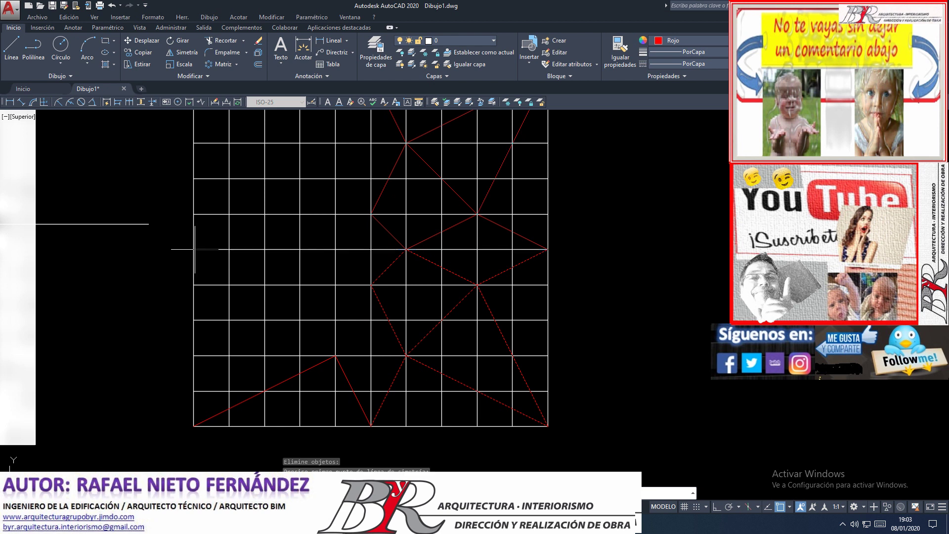
- Mirror the lower-left red lines too, keeping the original lines
scroll(434, 336, "down", 5)
scroll(445, 304, "up", 3)
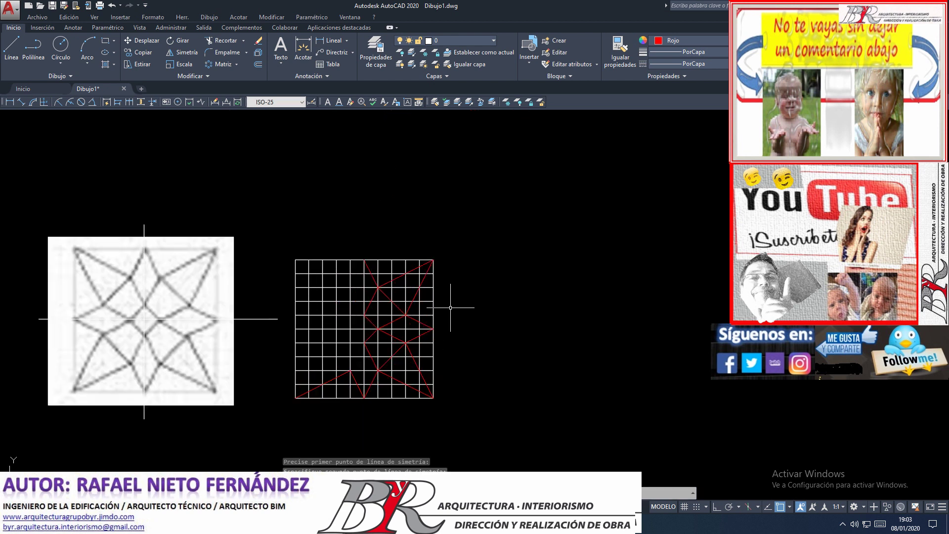
scroll(407, 321, "up", 1)
scroll(406, 328, "up", 2)
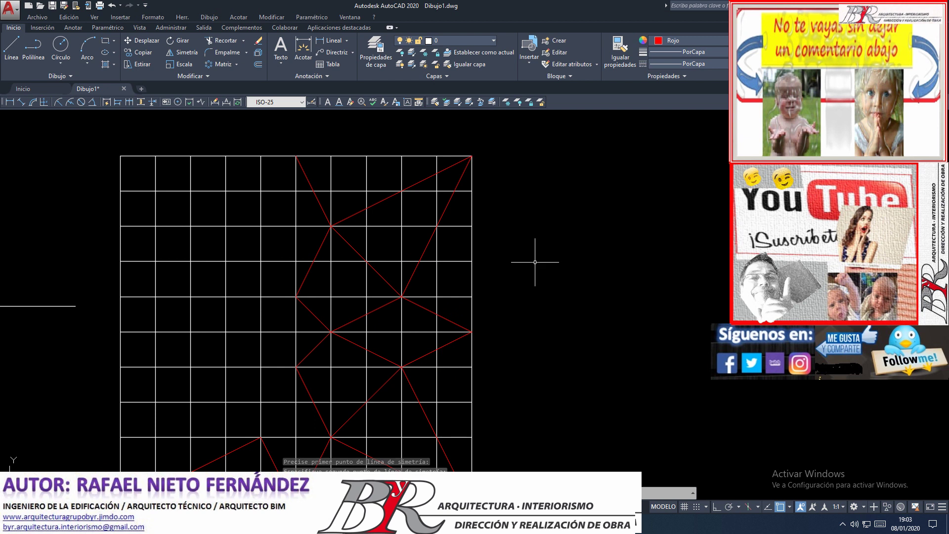
scroll(539, 259, "down", 2)
scroll(367, 384, "up", 2)
left_click(322, 383)
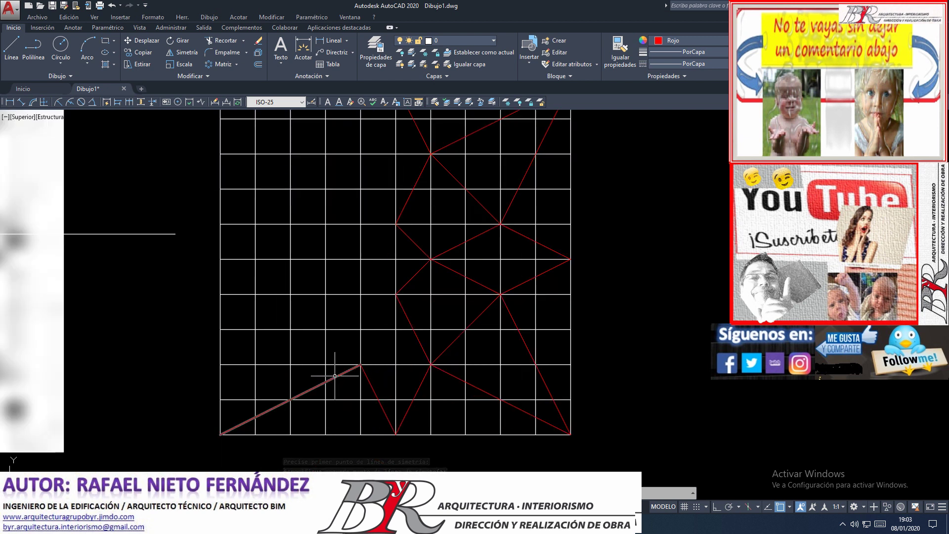
left_click(370, 381)
key("Return")
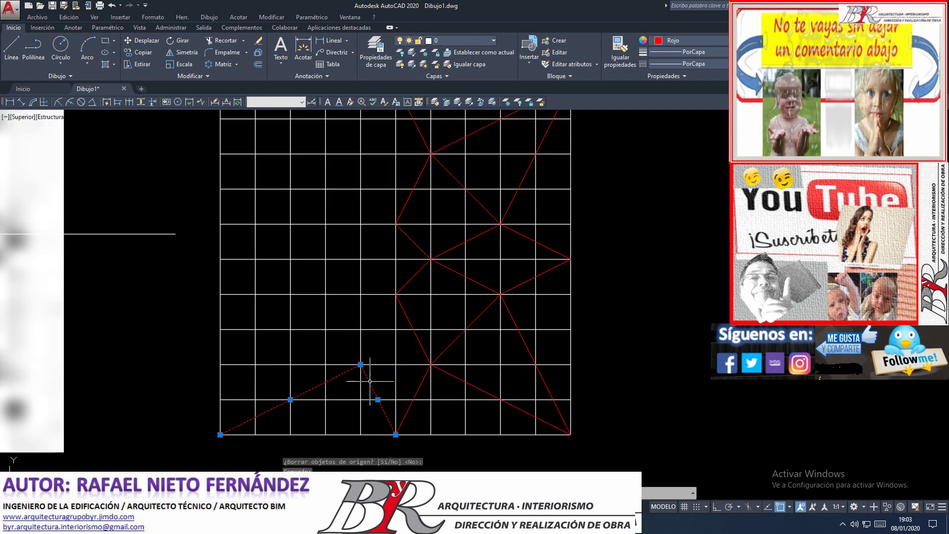
scroll(419, 399, "down", 2)
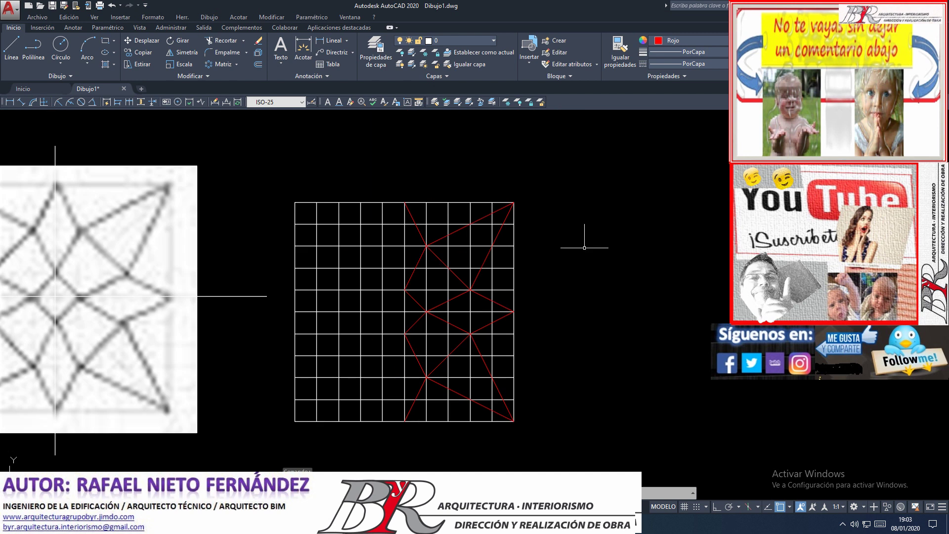
scroll(550, 321, "up", 2)
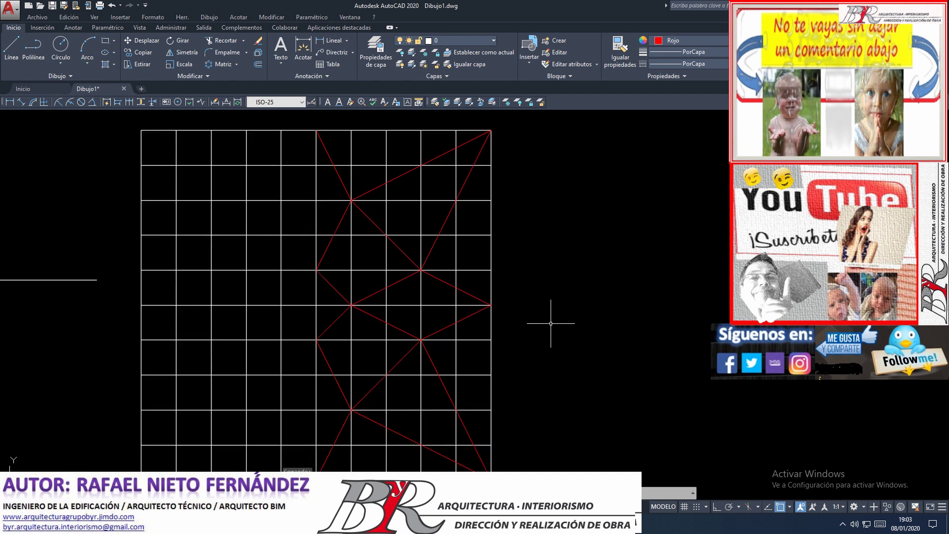
- Start Simetría and pick the first red diagonals and lower-middle lines on the right half
left_click(189, 53)
scroll(347, 311, "down", 2)
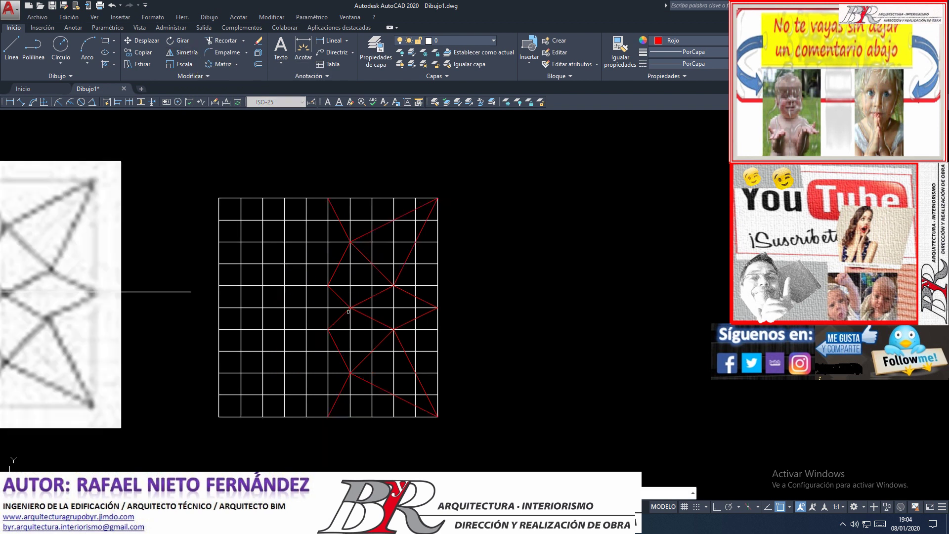
left_click(340, 210)
left_click(362, 233)
scroll(375, 248, "up", 4)
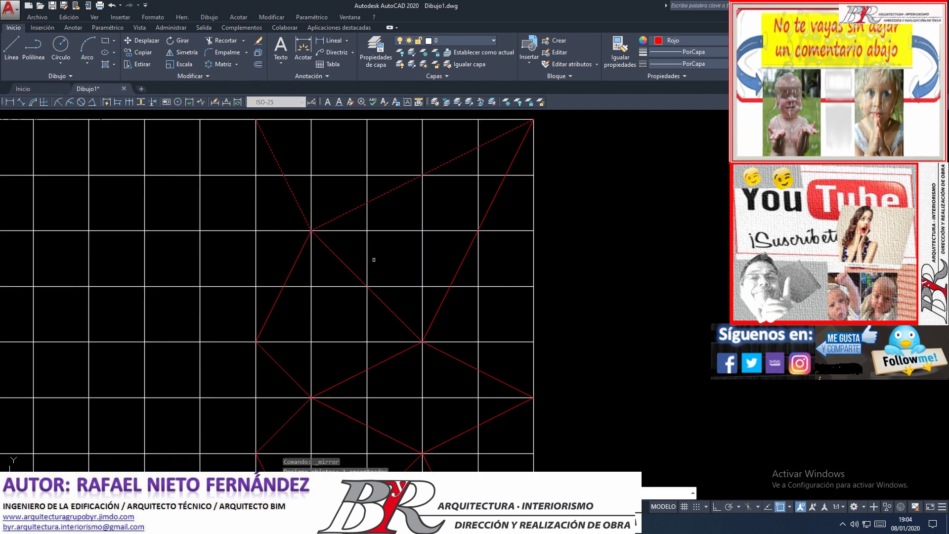
left_click(391, 311)
left_click(465, 291)
left_click(434, 302)
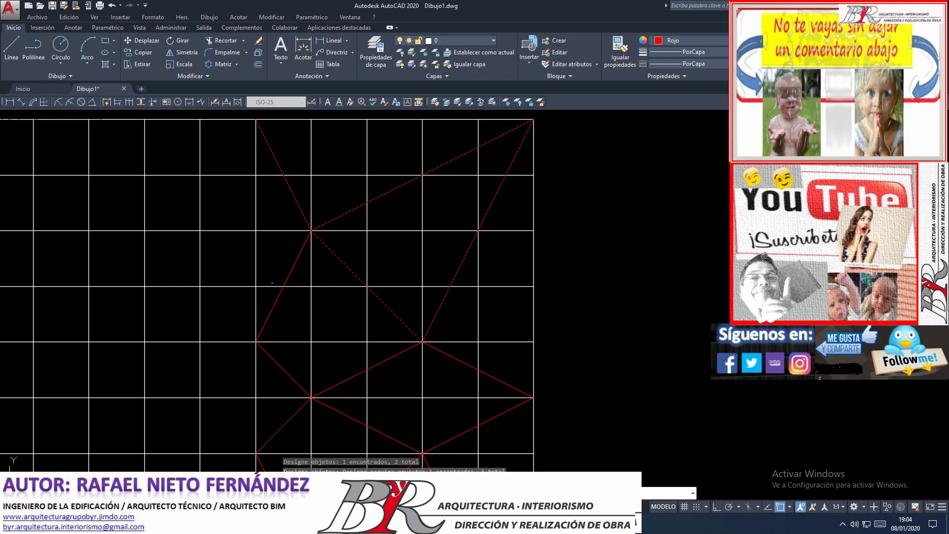
left_click(297, 272)
left_click(277, 251)
left_click(299, 350)
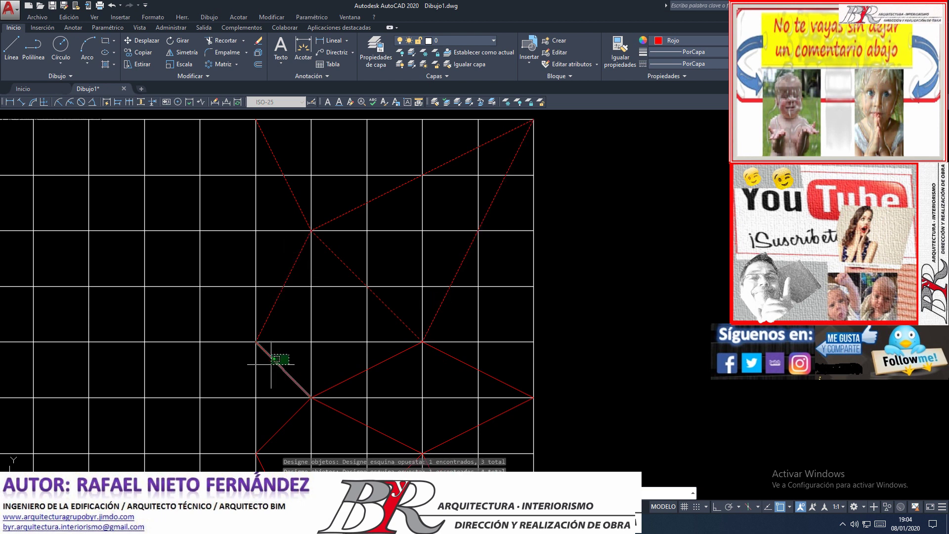
left_click(255, 359)
left_click(349, 377)
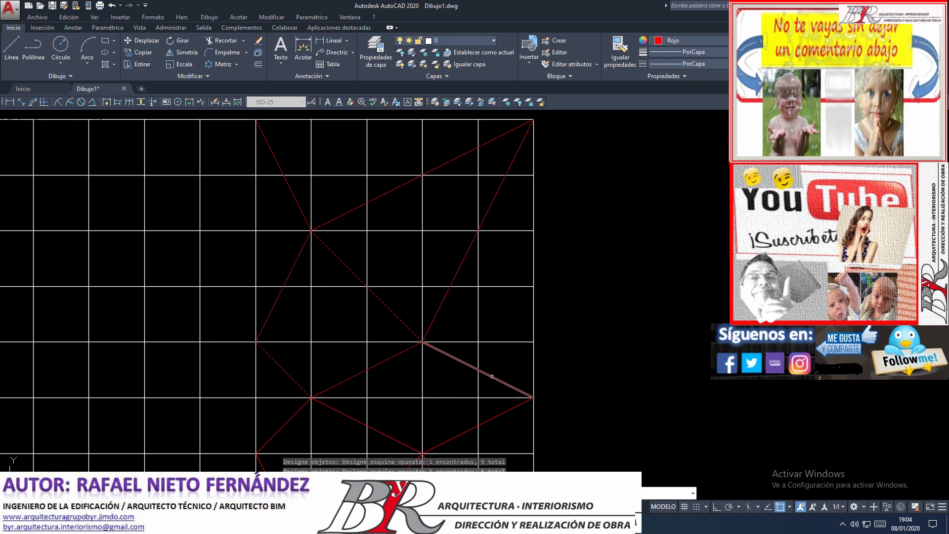
left_click(500, 372)
scroll(460, 386, "down", 6)
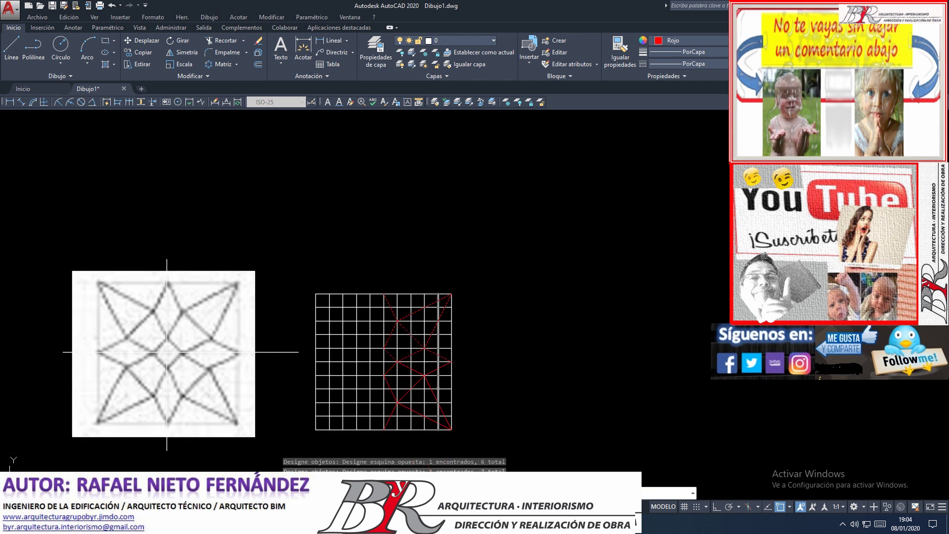
scroll(438, 398, "up", 8)
- Add the upper red lines, the left meeting-point pair and the long and lower diagonals
left_click(398, 225)
left_click(366, 260)
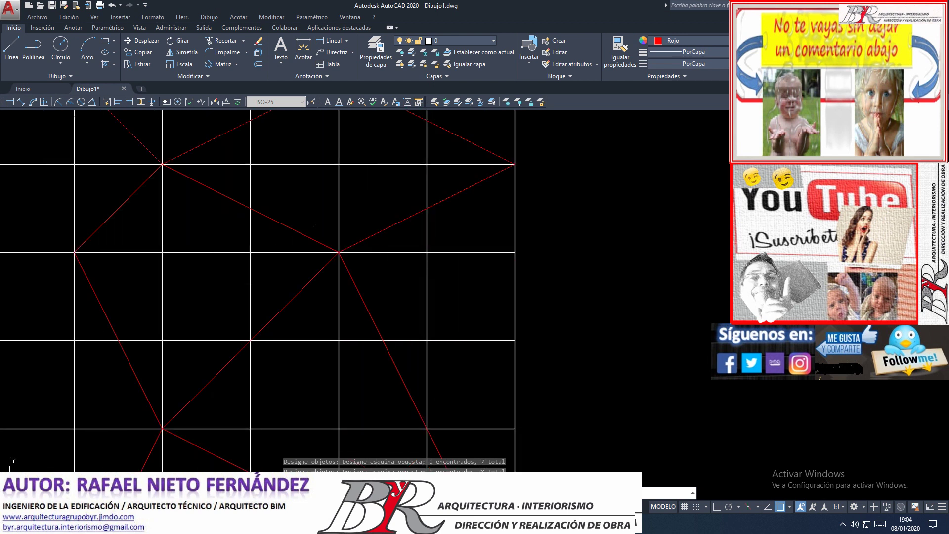
left_click(324, 210)
left_click(290, 242)
left_click(131, 196)
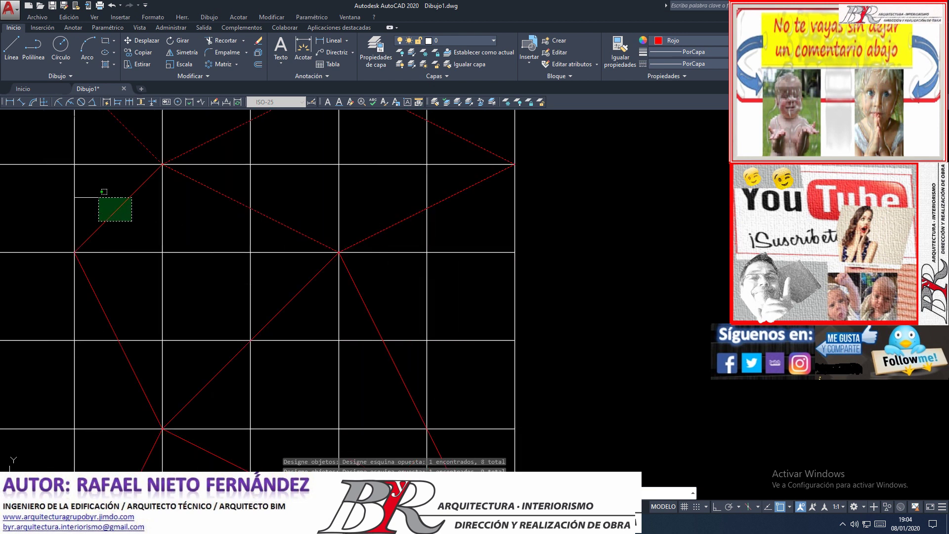
left_click(98, 221)
left_click(113, 296)
left_click(296, 277)
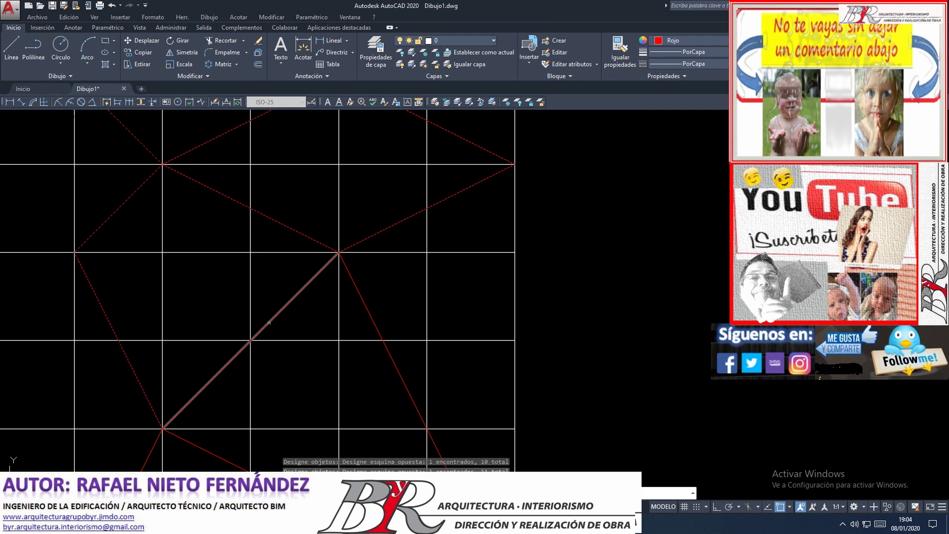
left_click(257, 316)
left_click(294, 280)
left_click(242, 331)
left_click(396, 302)
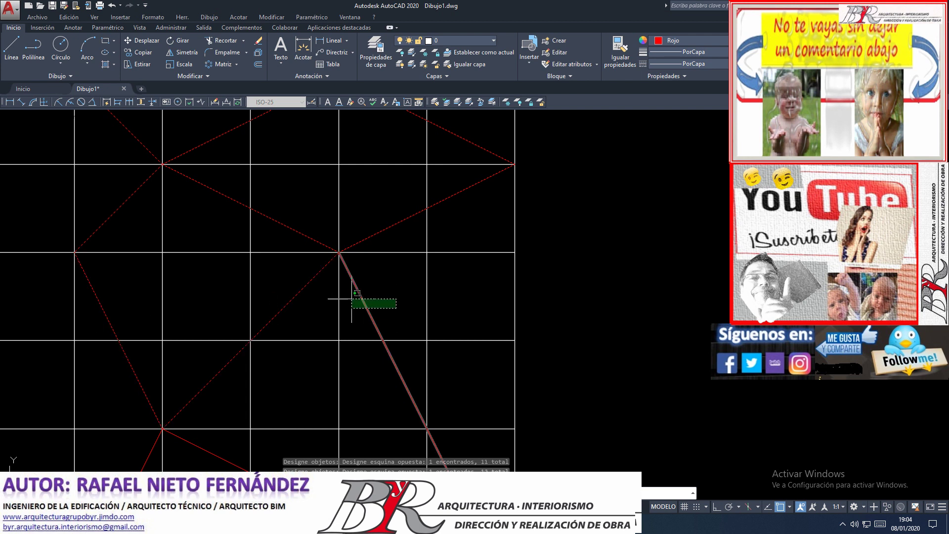
left_click(350, 308)
scroll(350, 293, "down", 4)
scroll(351, 292, "down", 2)
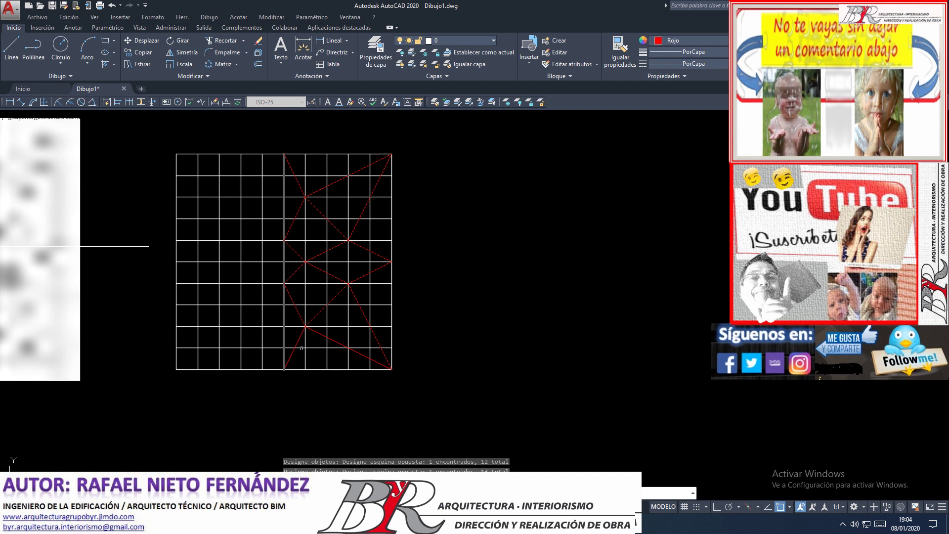
scroll(286, 329, "up", 6)
- Add the last remaining red diagonals and end the selection
left_click(289, 326)
left_click(263, 306)
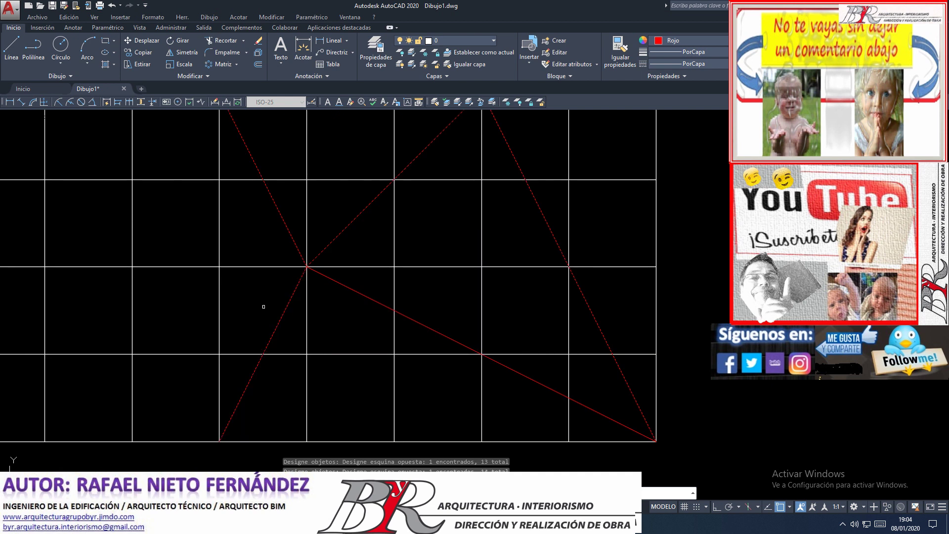
scroll(369, 275, "up", 4)
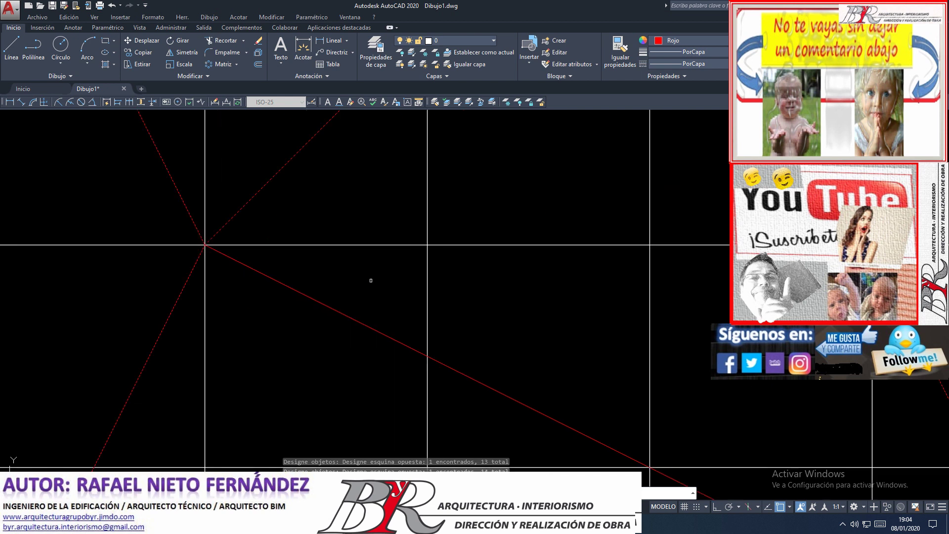
left_click(370, 280)
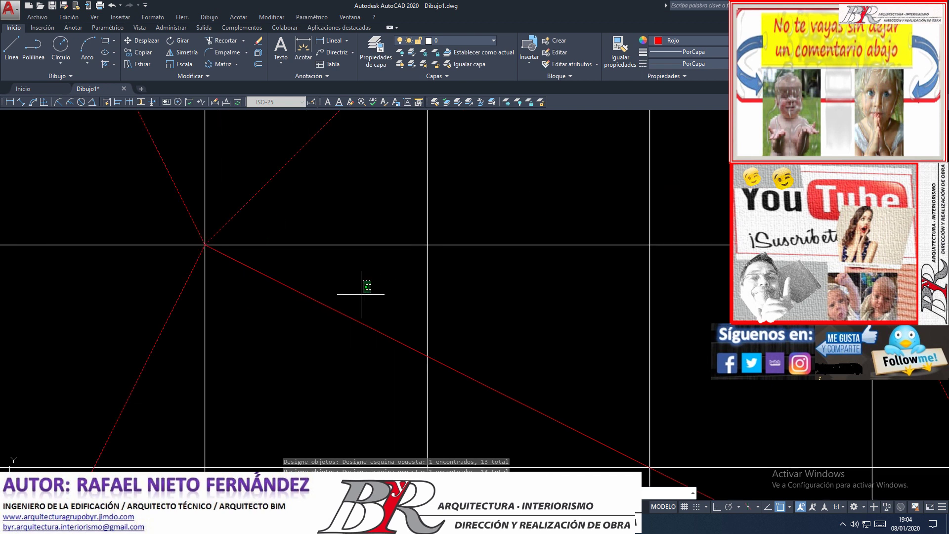
left_click(275, 352)
scroll(277, 352, "down", 5)
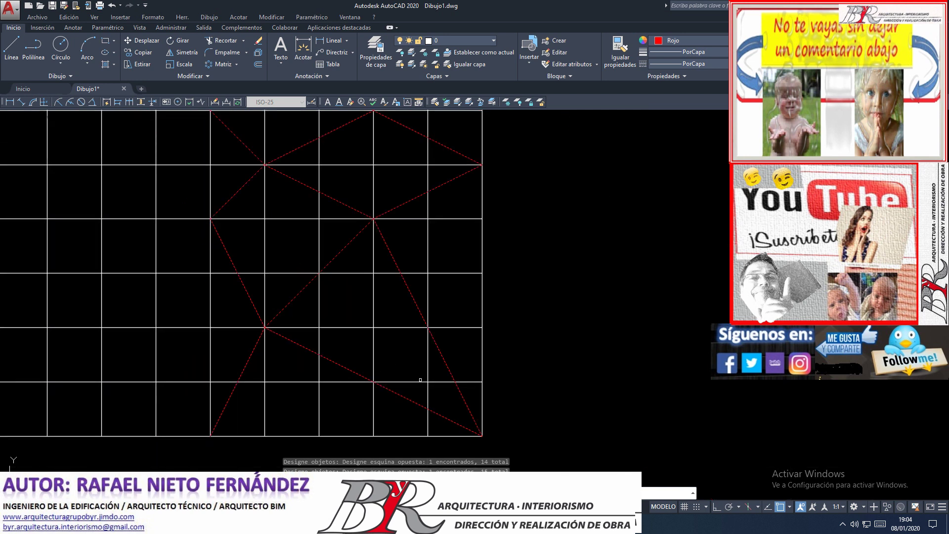
scroll(420, 380, "down", 6)
scroll(425, 341, "up", 4)
scroll(426, 333, "down", 2)
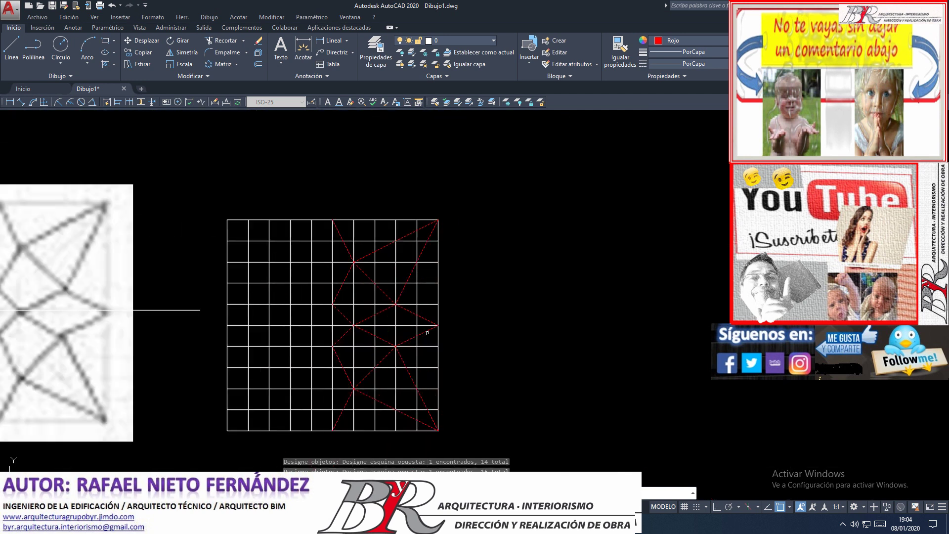
scroll(427, 333, "up", 2)
scroll(426, 332, "down", 3)
scroll(398, 373, "up", 3)
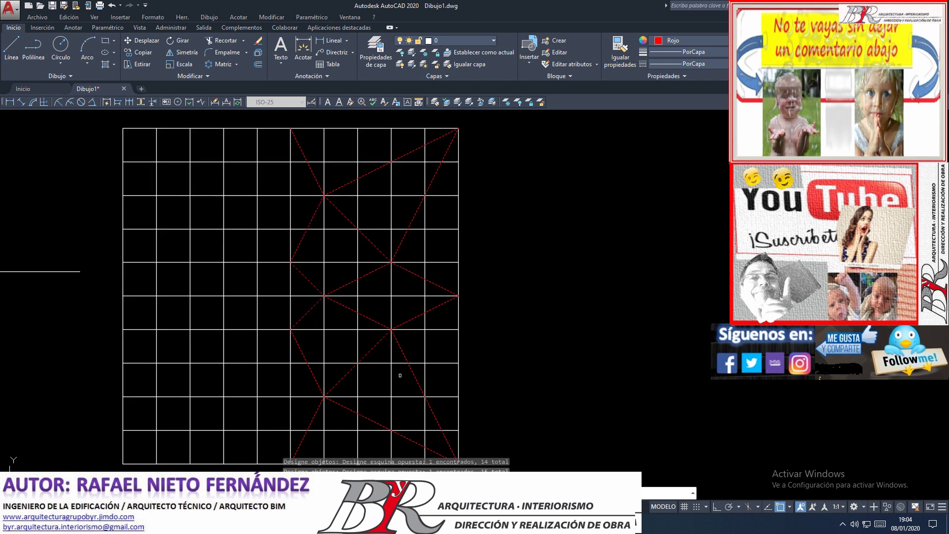
scroll(399, 375, "down", 2)
key("Return")
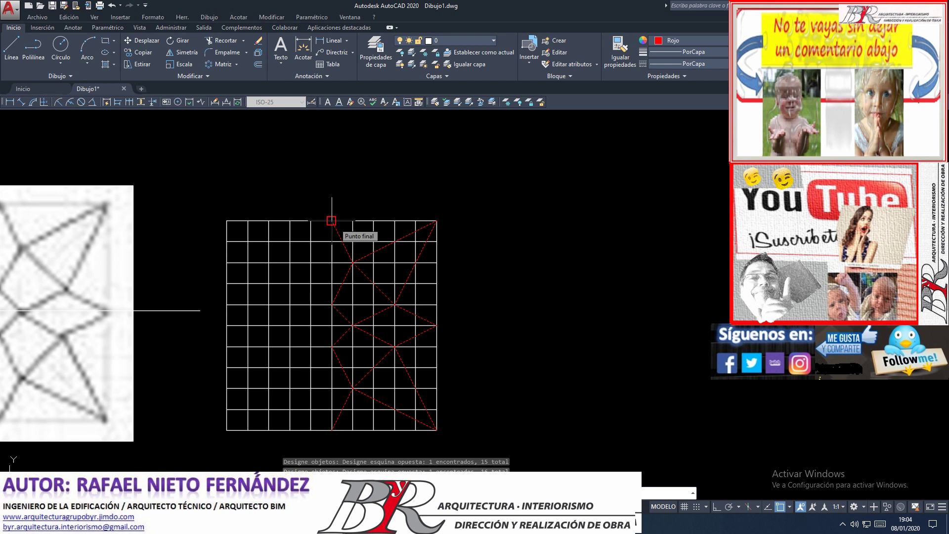
- Mirror the red lines across the central vertical gridline's top and bottom points, keeping originals
left_click(331, 220)
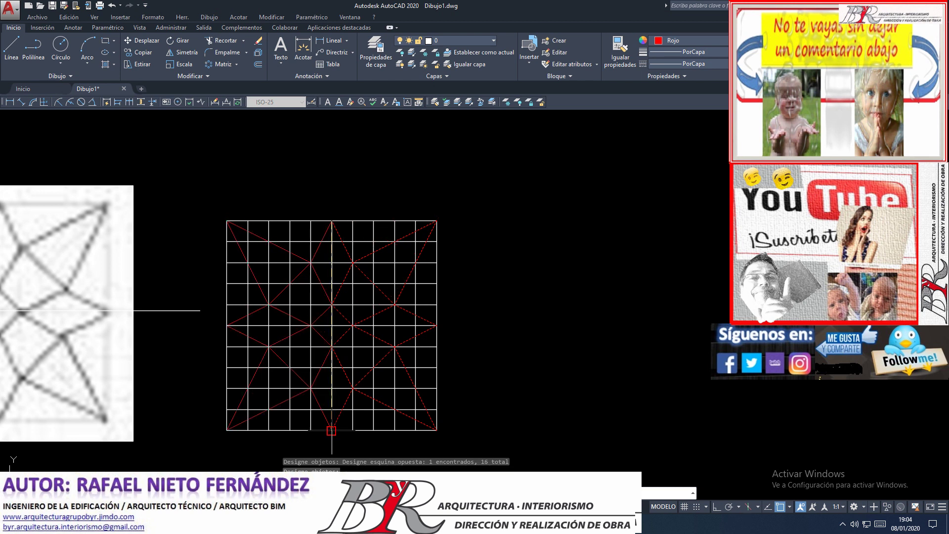
key("Return")
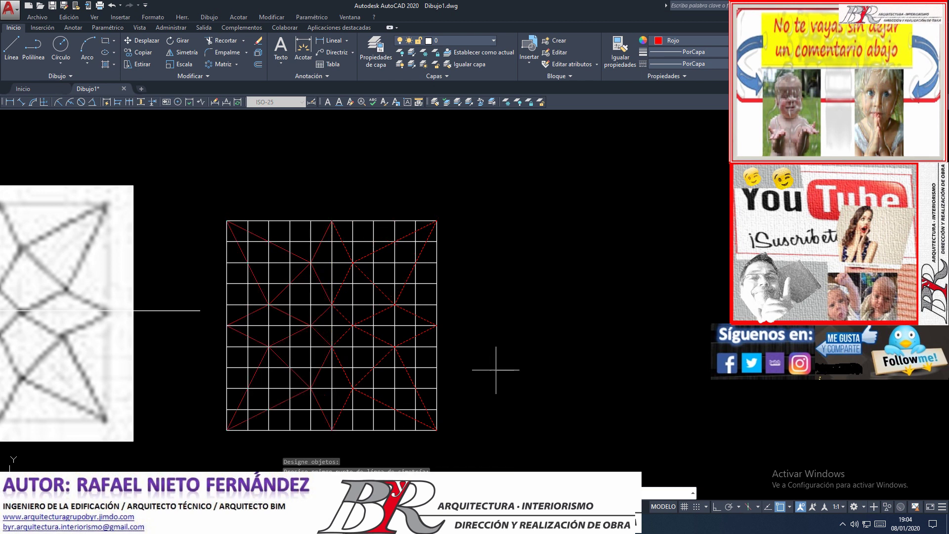
left_click(495, 370)
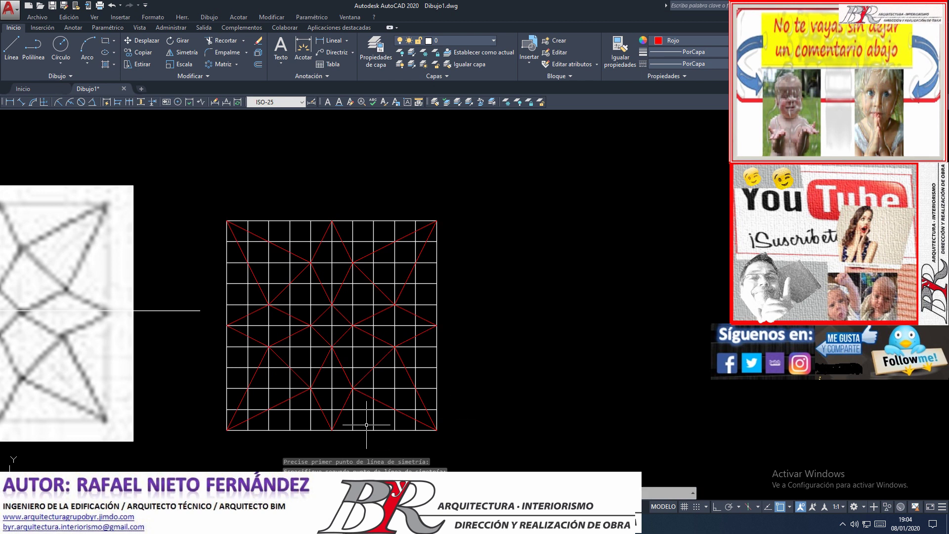
scroll(316, 355, "up", 1)
scroll(314, 356, "up", 1)
scroll(315, 355, "down", 2)
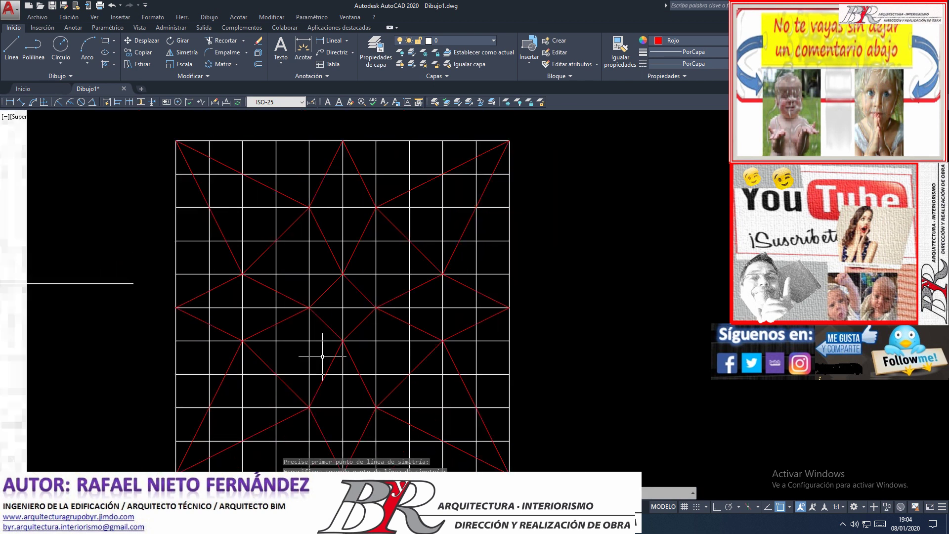
scroll(404, 369, "down", 1)
scroll(404, 370, "up", 1)
left_click(401, 417)
key("Return")
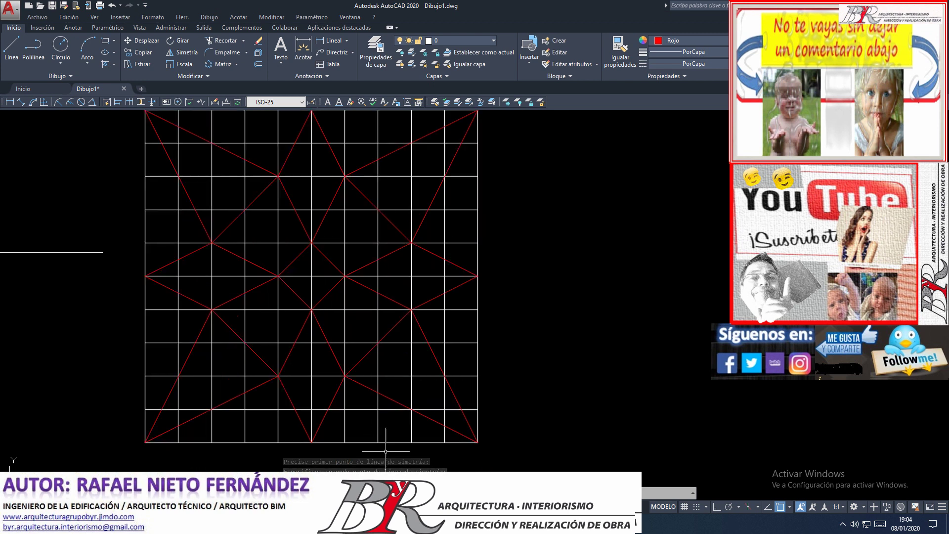
left_click(378, 450)
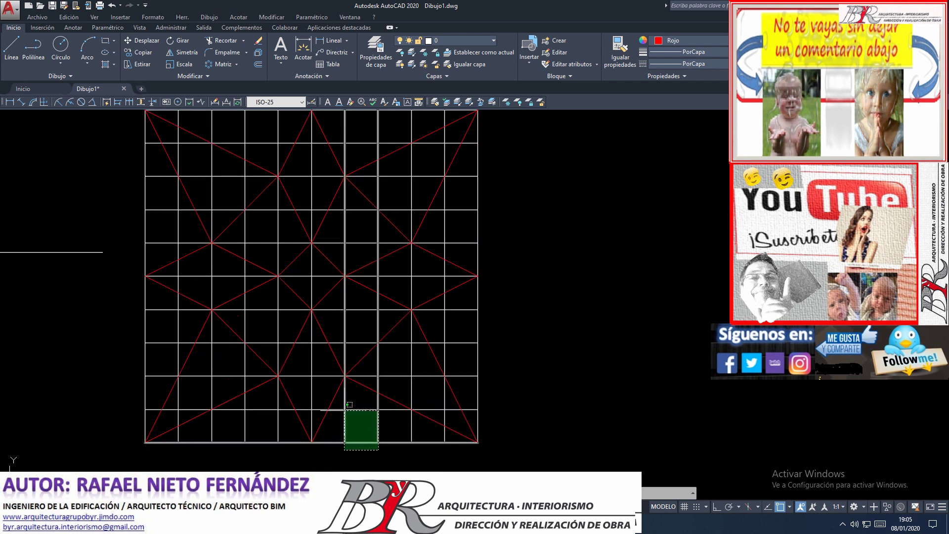
- Select the dashed gridlines in the lower-right corner, along the left edge and on the right
left_click(344, 408)
left_click(283, 450)
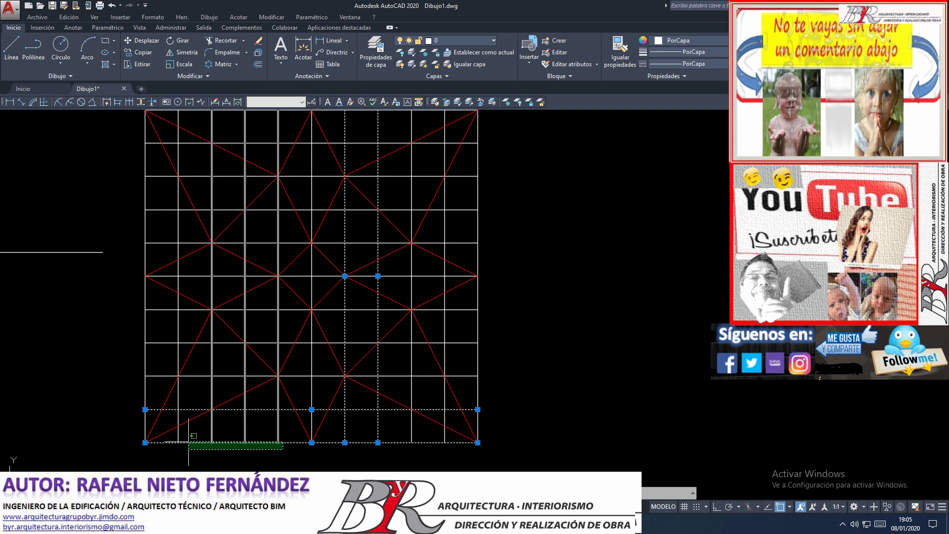
left_click(176, 432)
left_click(149, 395)
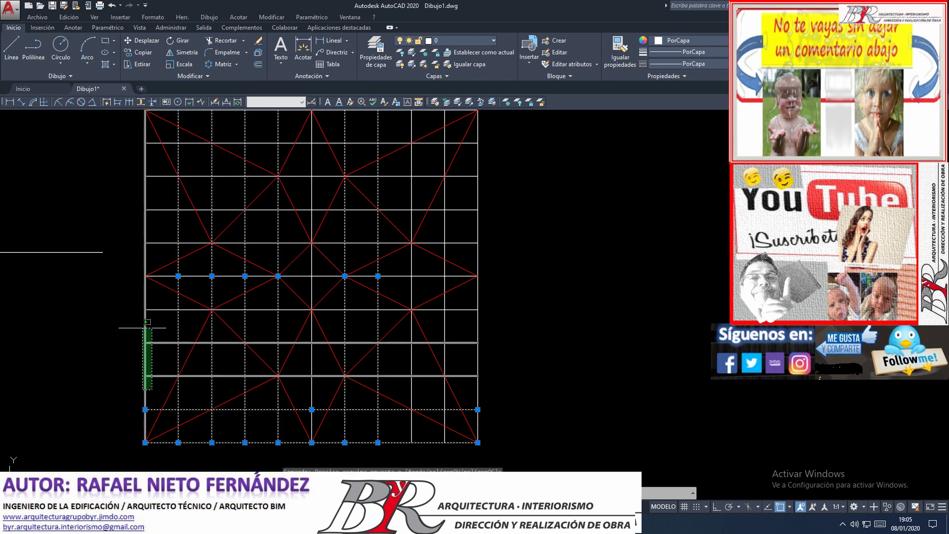
left_click(144, 307)
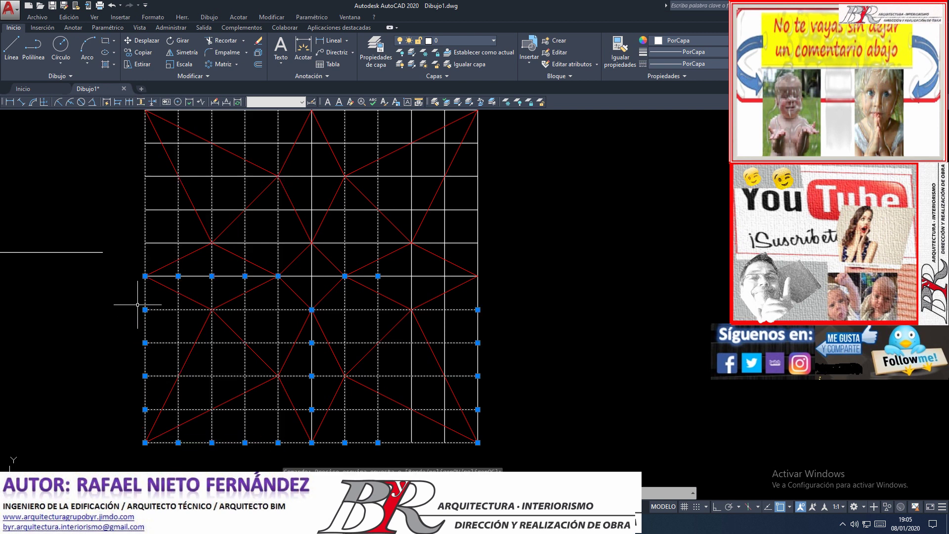
left_click(489, 340)
left_click(417, 316)
left_click(413, 364)
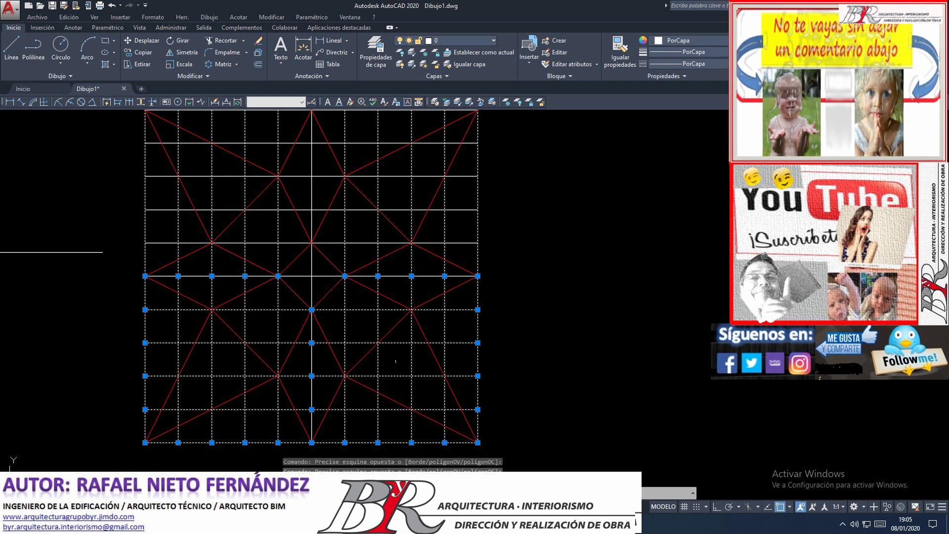
left_click(310, 370)
- Add the remaining horizontal gridlines and delete the whole grid, leaving the red star
scroll(305, 369, "down", 2)
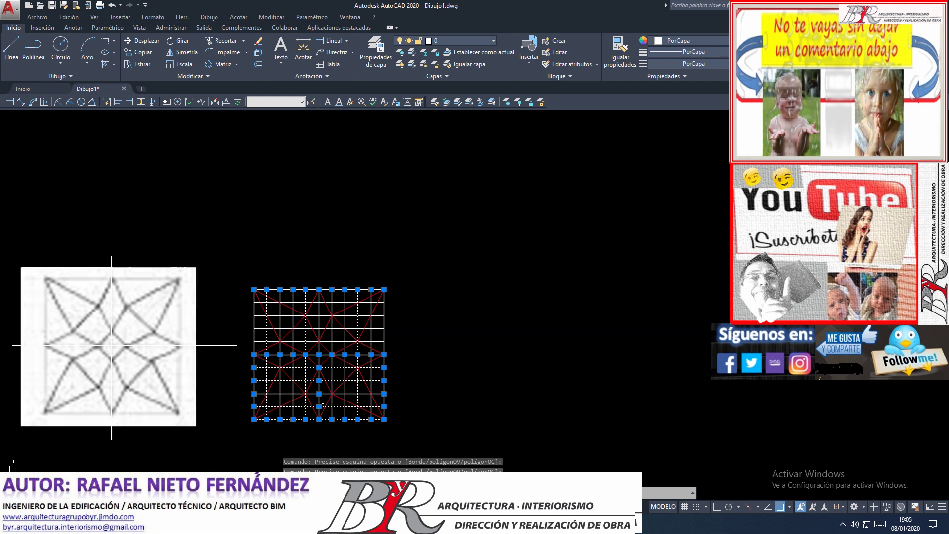
scroll(280, 289, "up", 1)
scroll(280, 289, "up", 1)
left_click(202, 366)
left_click(158, 269)
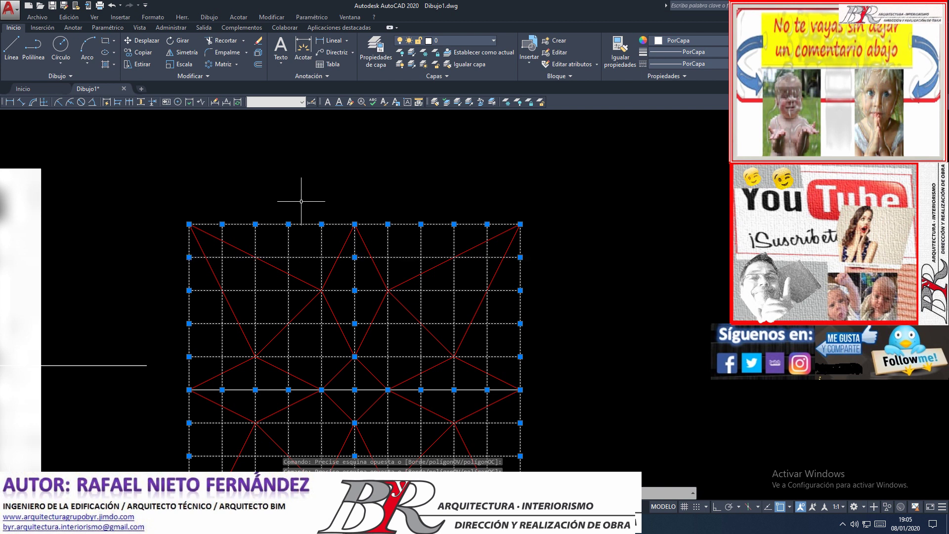
scroll(436, 259, "down", 2)
scroll(467, 341, "up", 2)
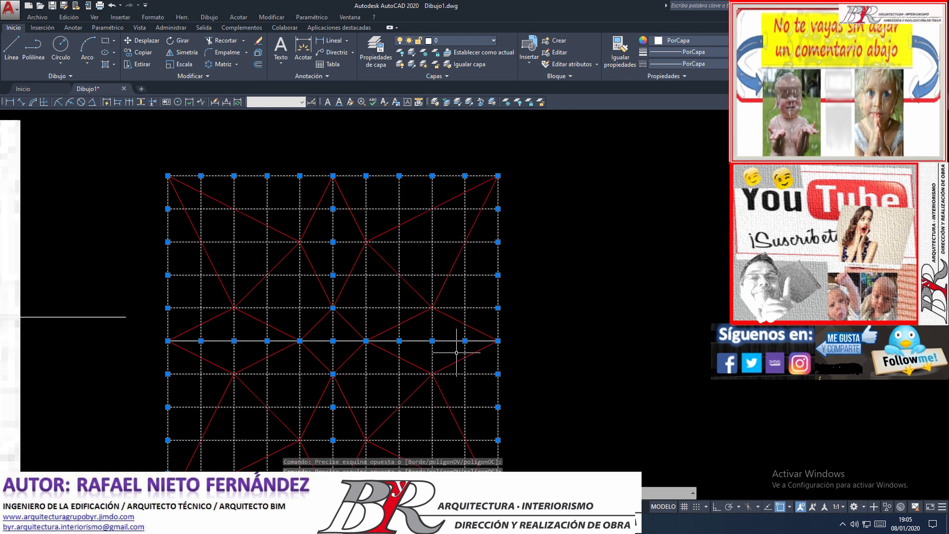
scroll(443, 333, "down", 2)
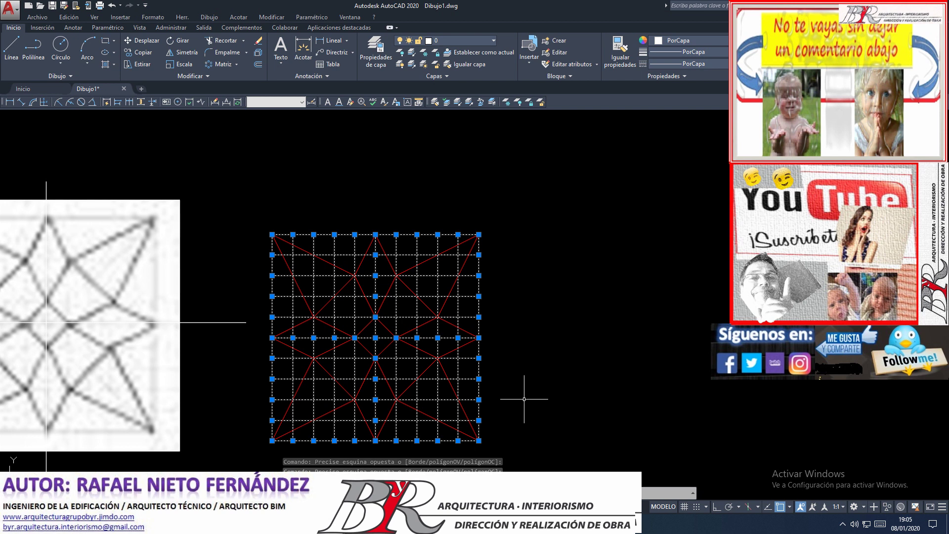
key("Delete")
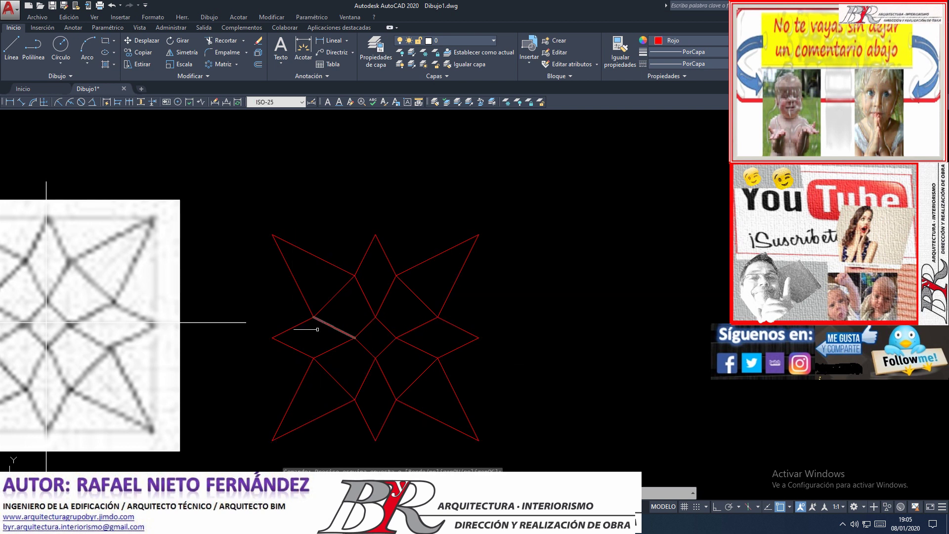
- Zoom in and out around the finished red star to inspect it
scroll(364, 328, "up", 3)
scroll(361, 337, "down", 3)
scroll(362, 337, "up", 2)
scroll(363, 336, "down", 4)
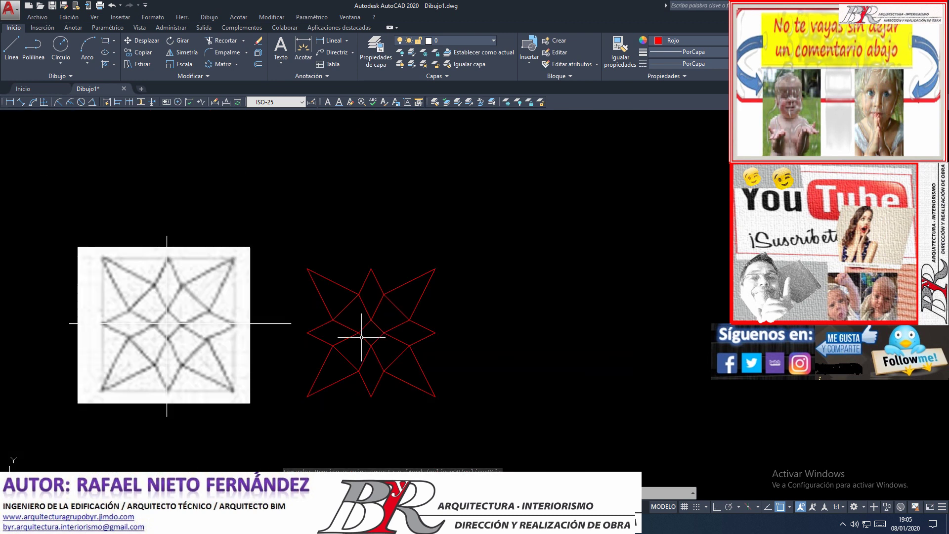
scroll(374, 336, "up", 2)
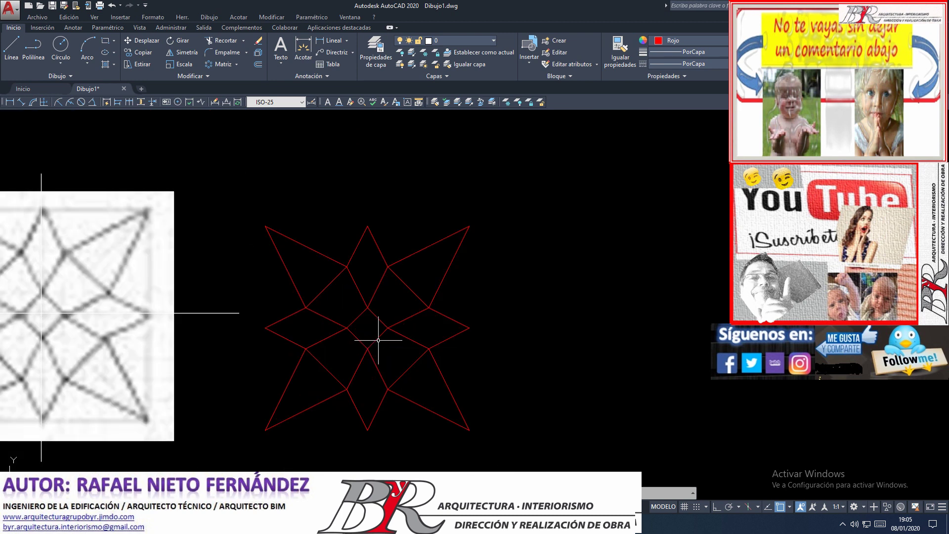
scroll(354, 315, "up", 2)
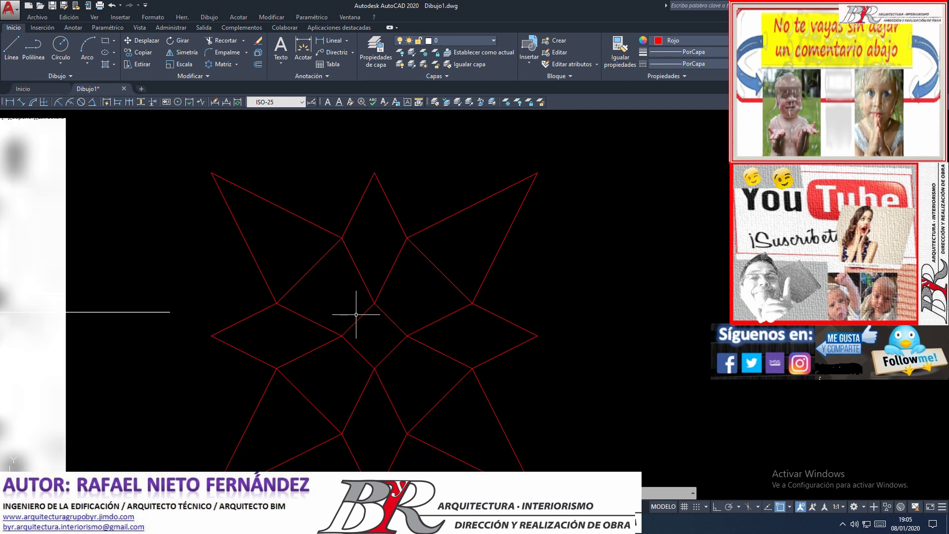
scroll(355, 314, "down", 1)
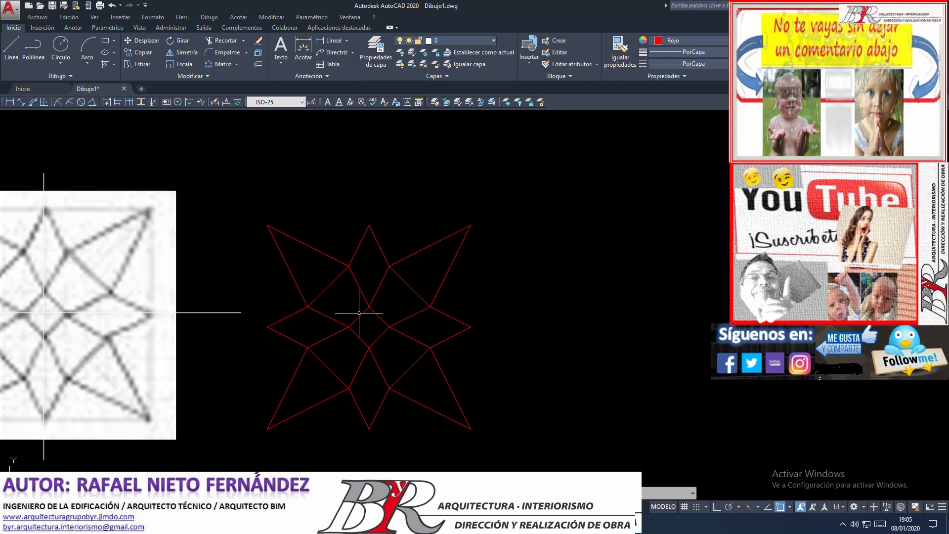
scroll(333, 356, "up", 1)
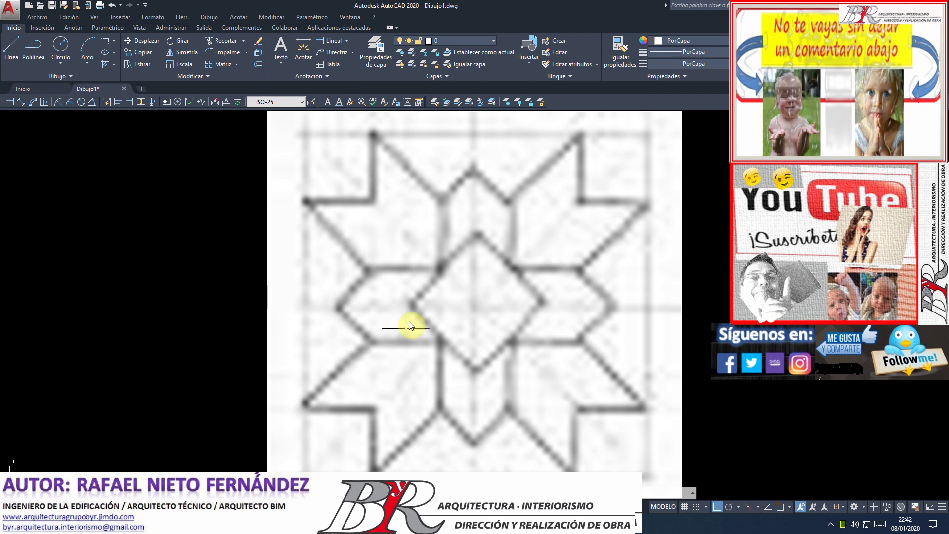
scroll(480, 296, "up", 2)
scroll(383, 290, "down", 2)
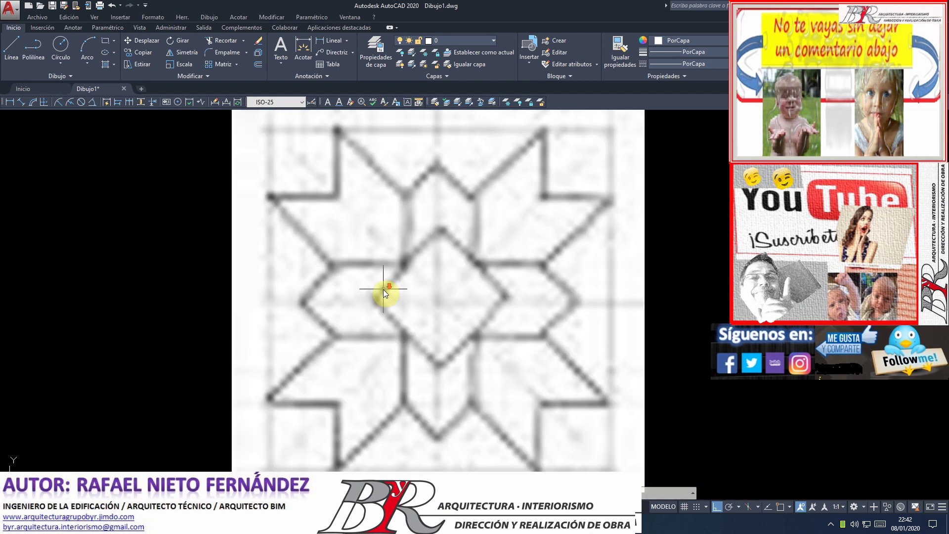
scroll(403, 289, "down", 2)
scroll(425, 281, "up", 2)
scroll(418, 284, "down", 2)
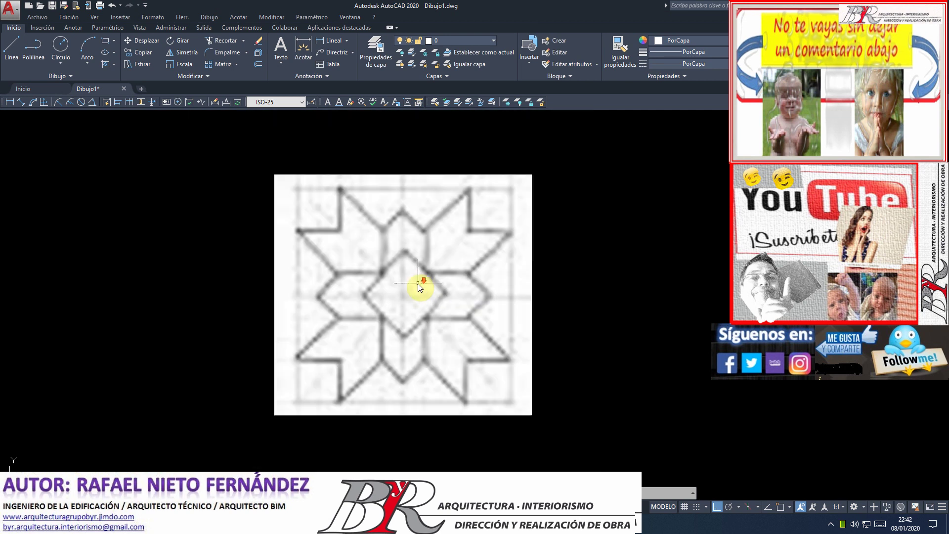
scroll(417, 284, "up", 2)
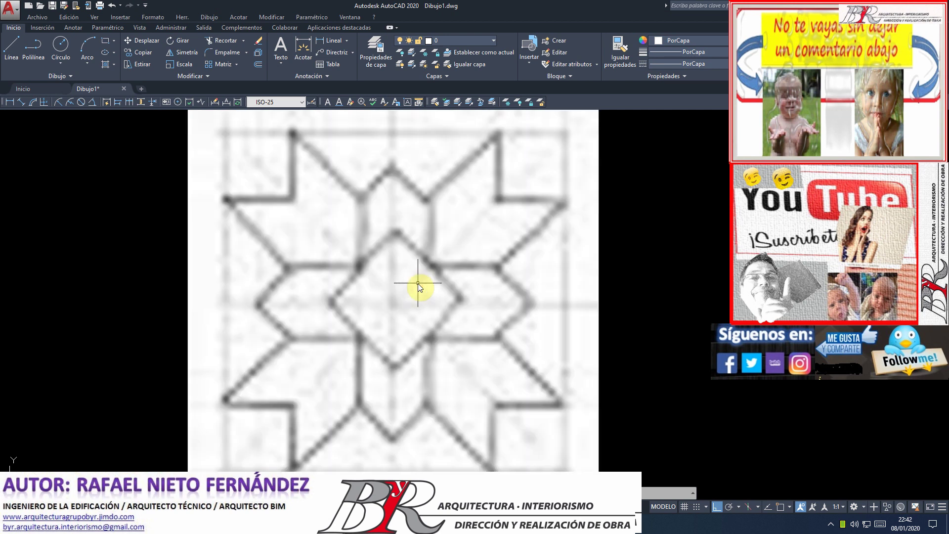
scroll(417, 283, "down", 2)
scroll(415, 284, "up", 2)
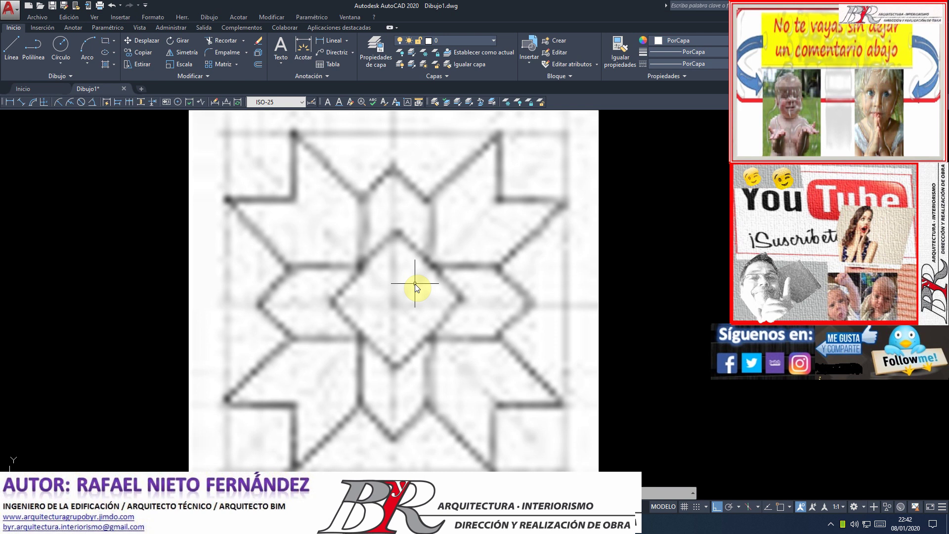
scroll(415, 284, "down", 2)
scroll(417, 286, "up", 2)
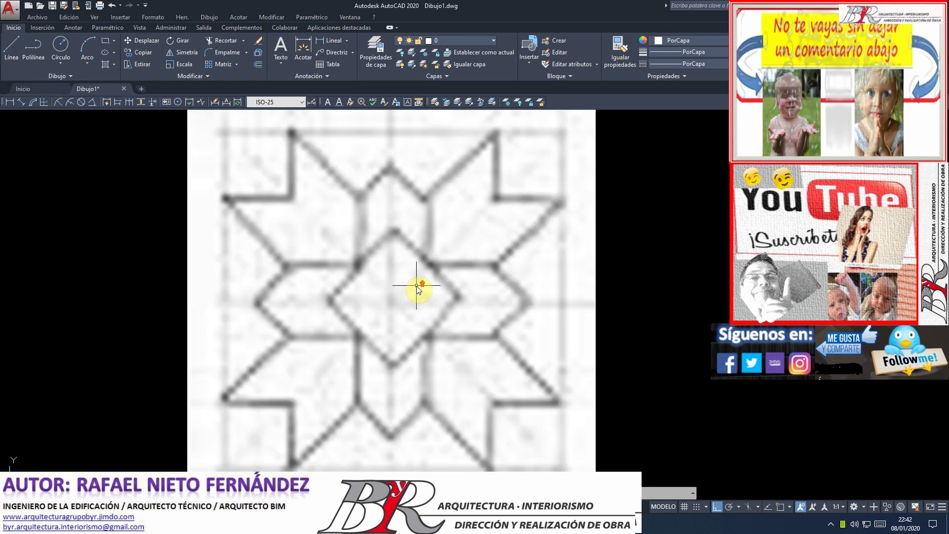
scroll(417, 285, "down", 2)
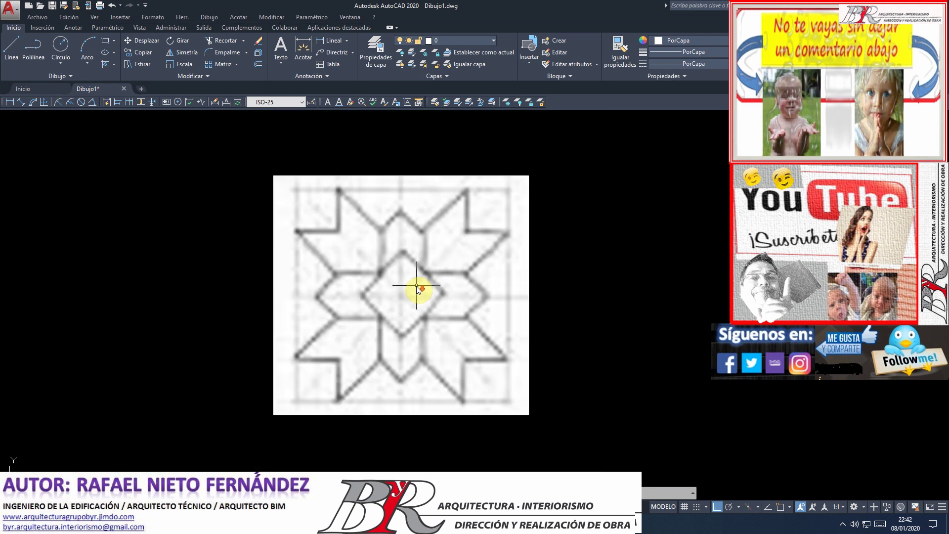
scroll(418, 285, "up", 2)
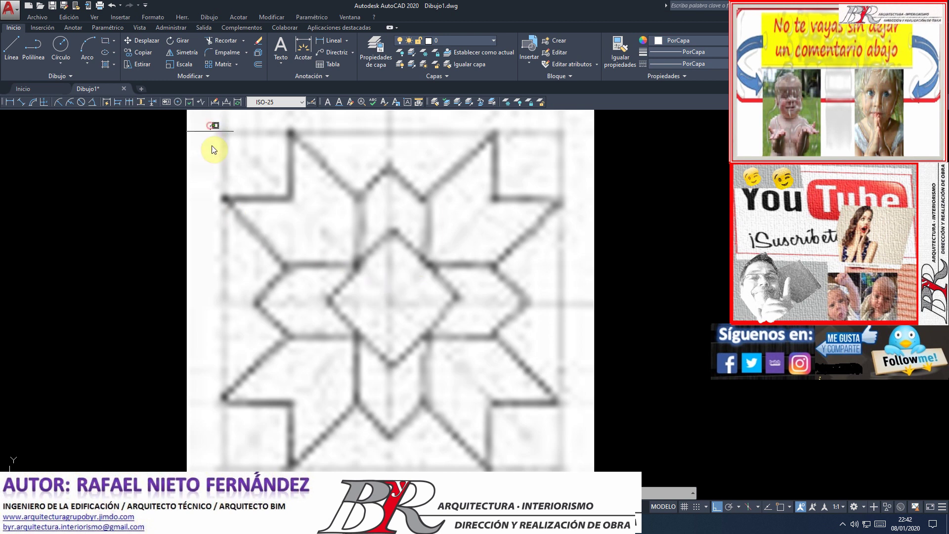
- Select parts of the tile image, then begin a line left of the tile at mid-height
left_click(211, 126)
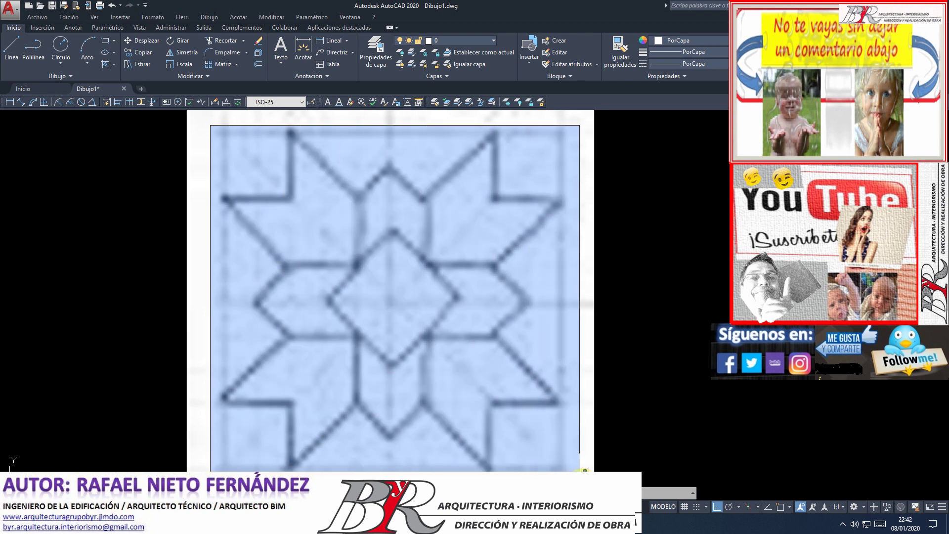
left_click(579, 470)
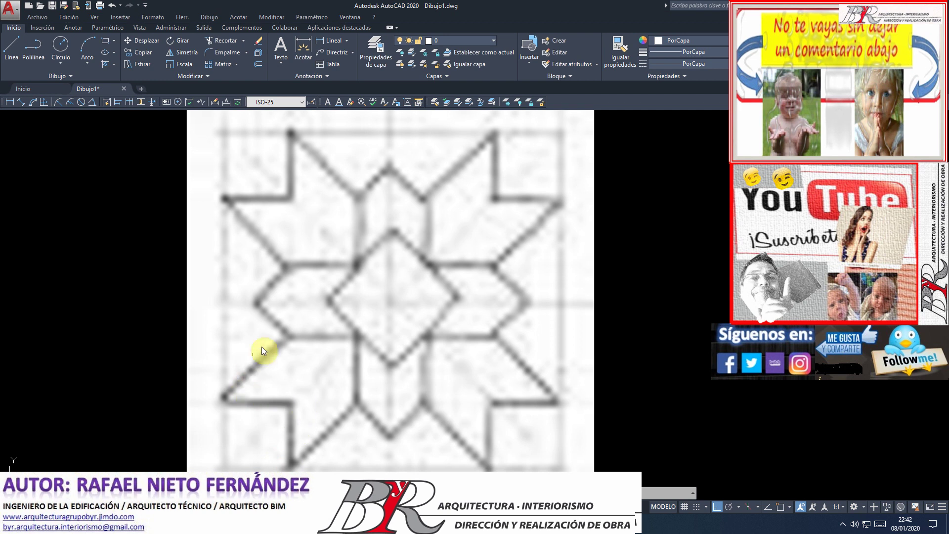
left_click(266, 332)
left_click(243, 294)
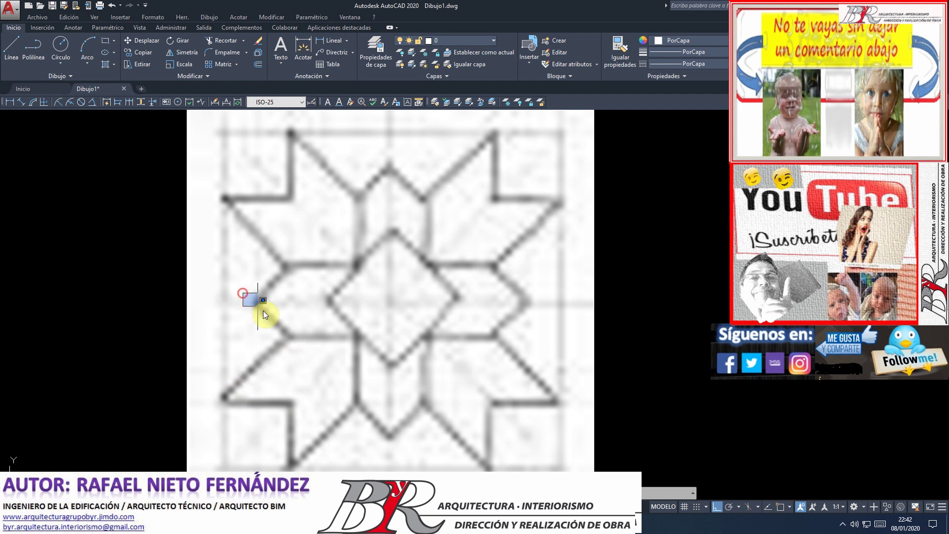
left_click(264, 258)
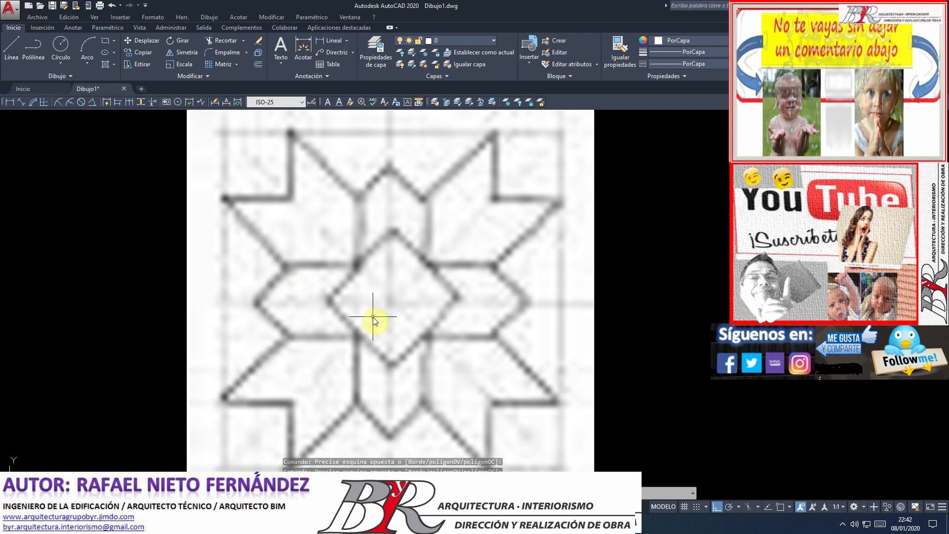
scroll(373, 319, "up", 1)
scroll(364, 314, "down", 3)
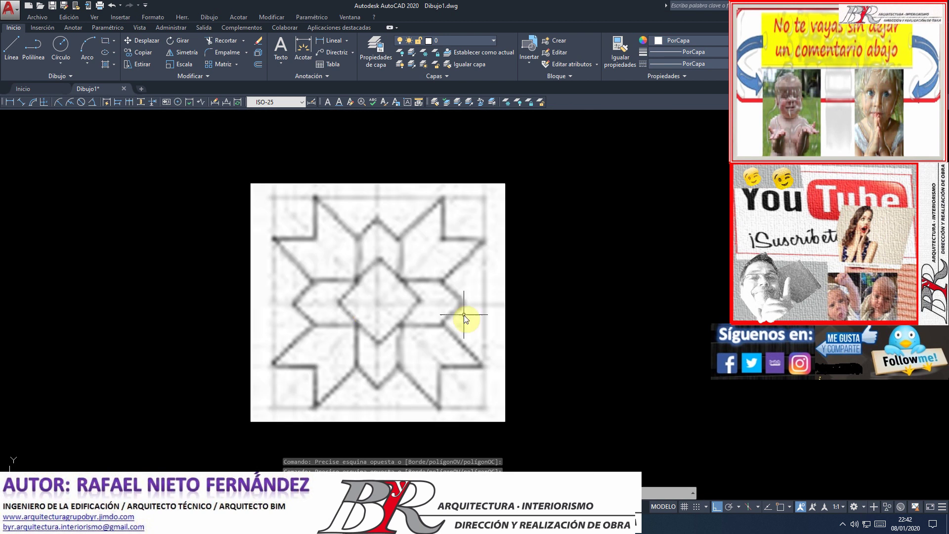
left_click(28, 50)
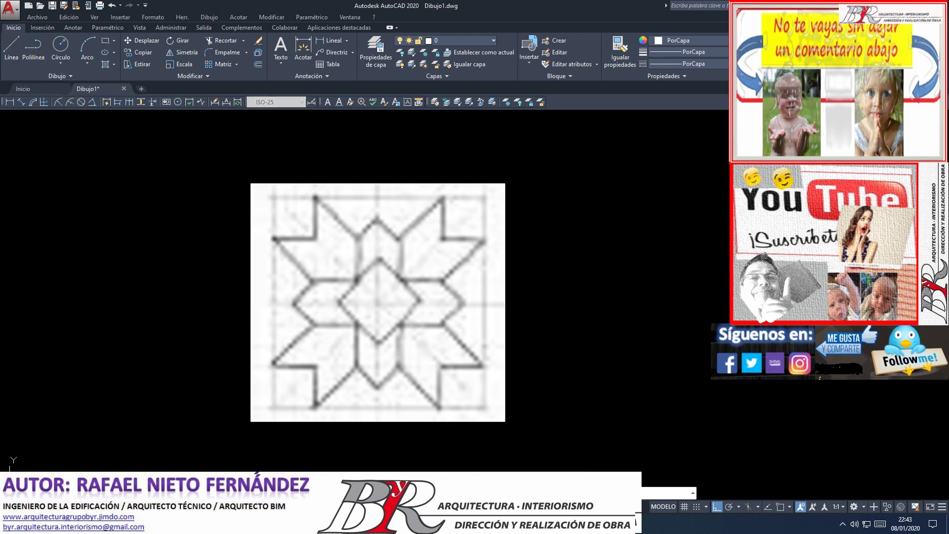
left_click(223, 301)
- Finish the horizontal centre line and draw a vertical line through the tile's centre
left_click(547, 301)
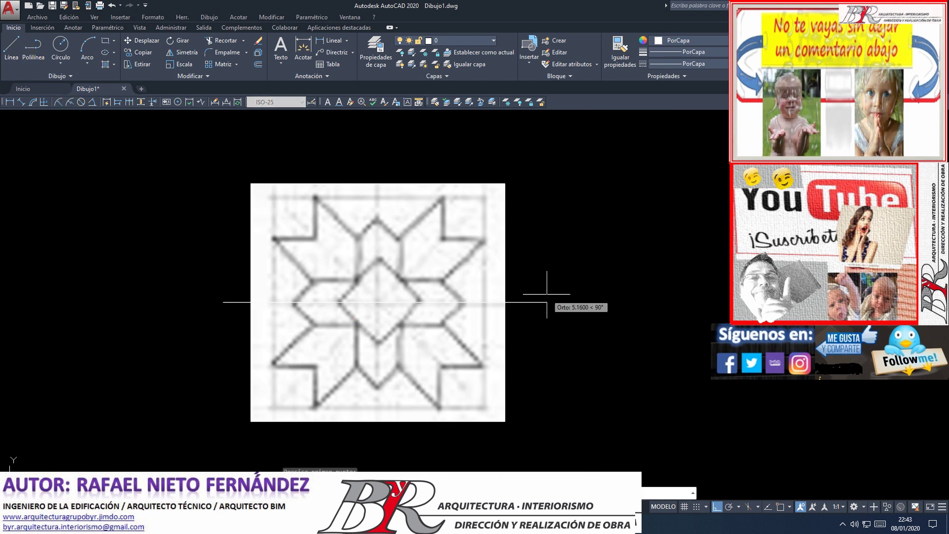
key("Return")
key("Return")
left_click(373, 168)
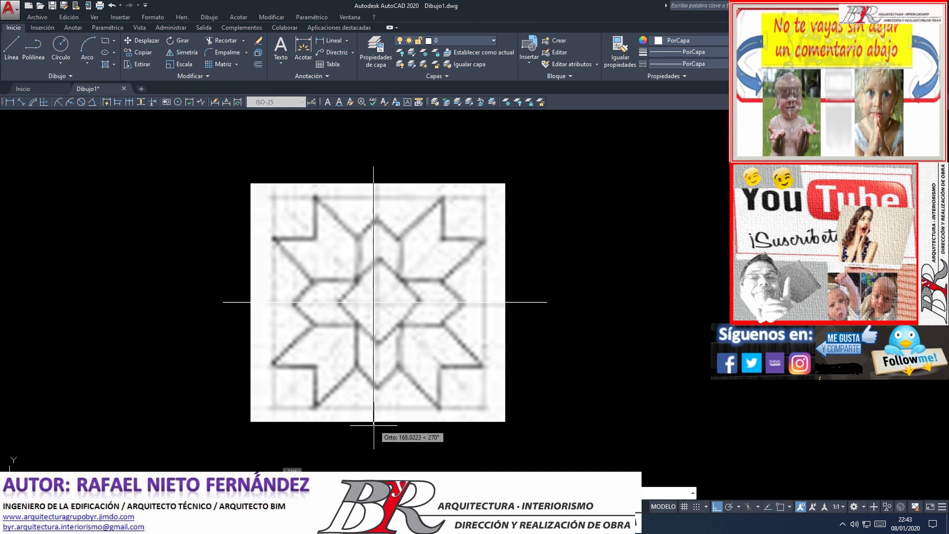
left_click(374, 441)
key("Return")
- Select both centre lines, set their colour to Rojo, then delete them
left_click_drag(559, 307, 509, 258)
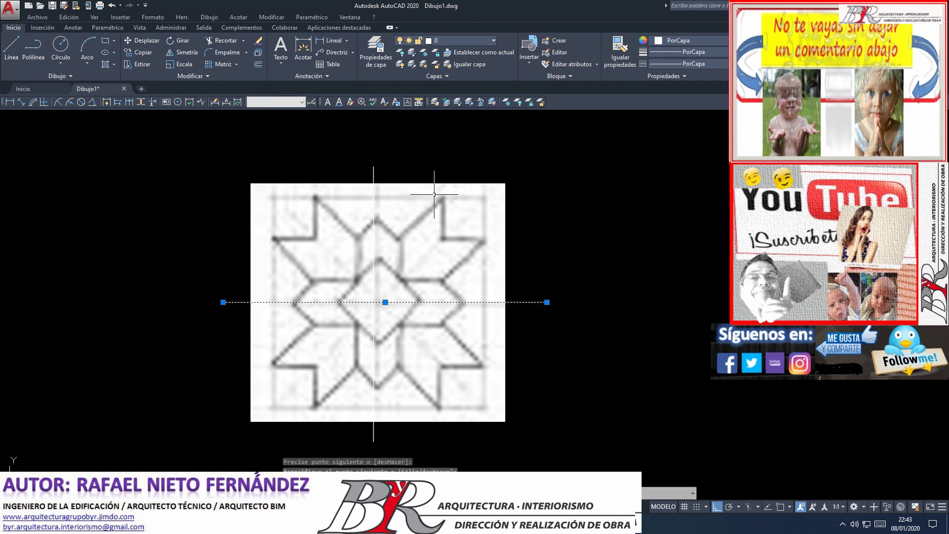
left_click(384, 168)
left_click(339, 159)
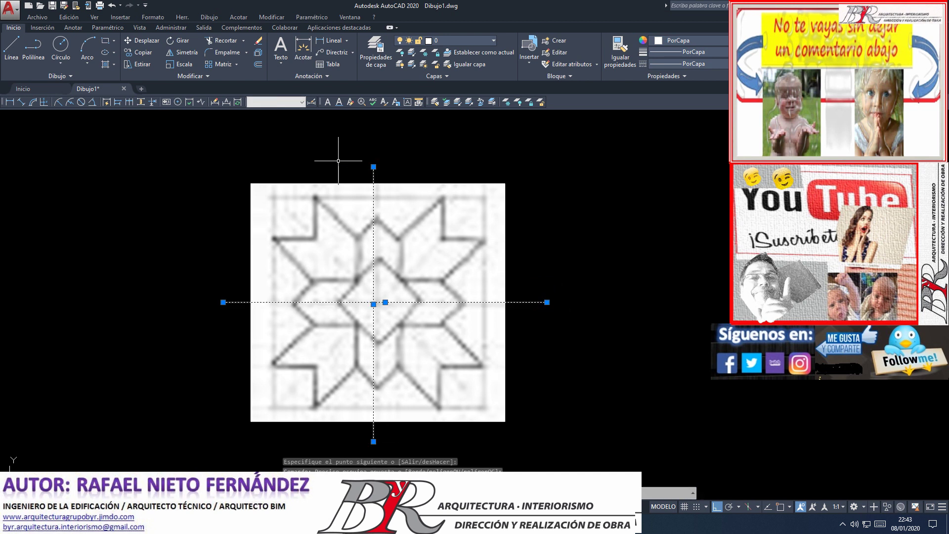
left_click(721, 40)
left_click(664, 75)
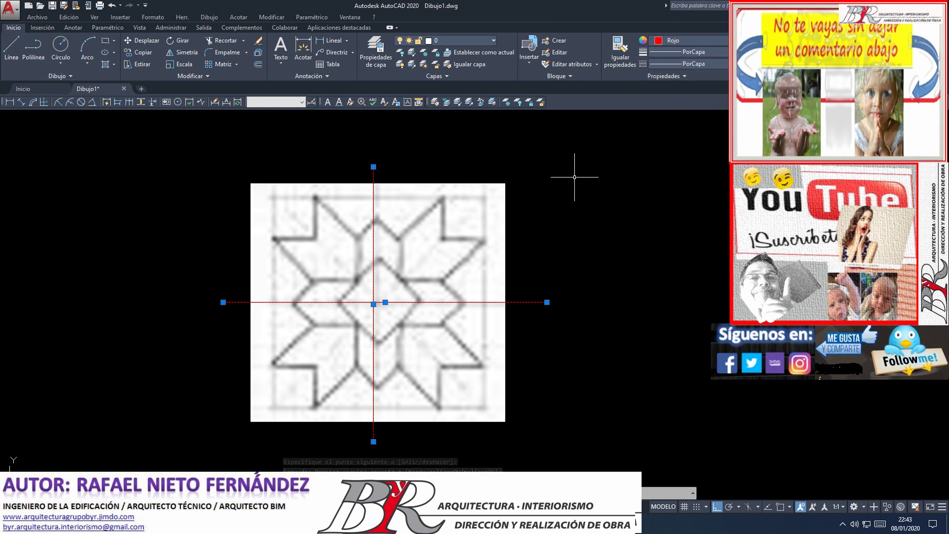
key("Delete")
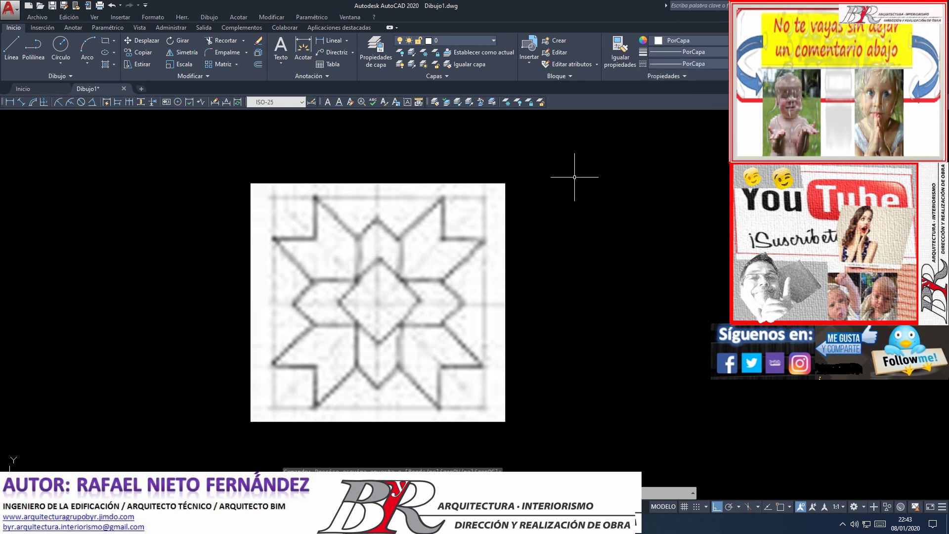
scroll(587, 327, "up", 2)
scroll(460, 287, "down", 2)
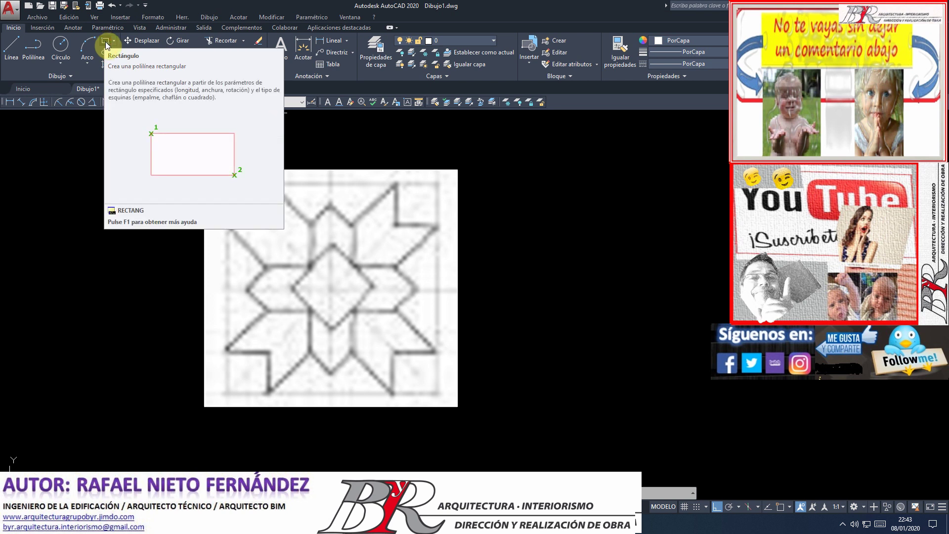
- Draw a square with Dibujo > Rectángulo to the right of the star-tile reference image
left_click(209, 18)
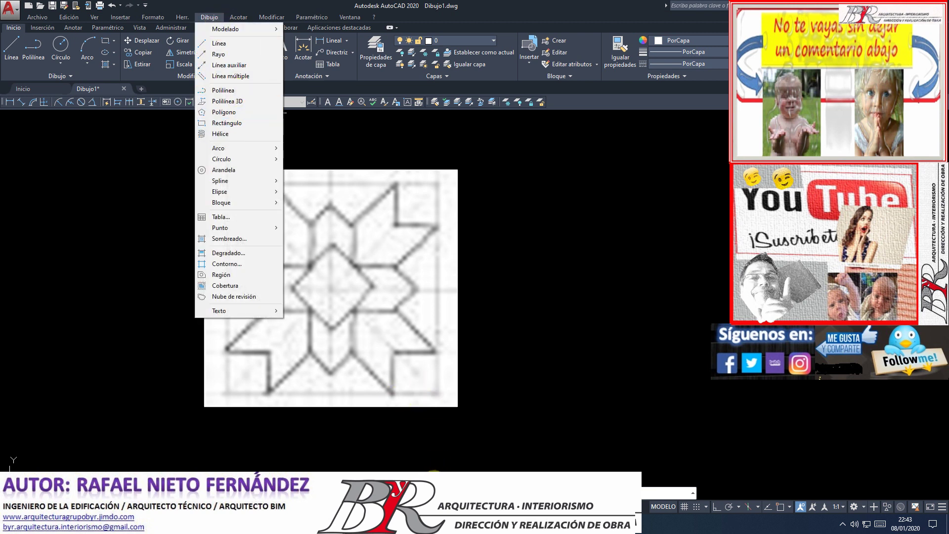
left_click(488, 433)
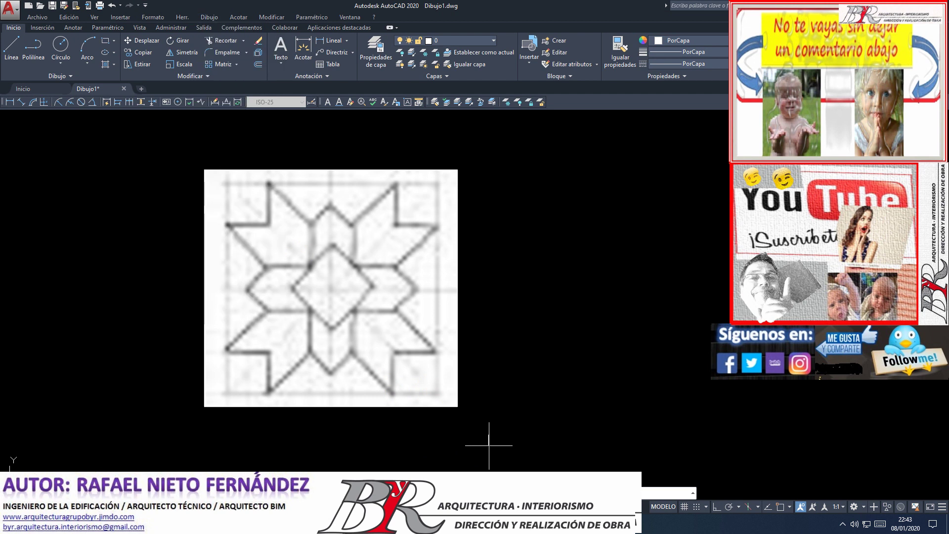
scroll(508, 430, "up", 2)
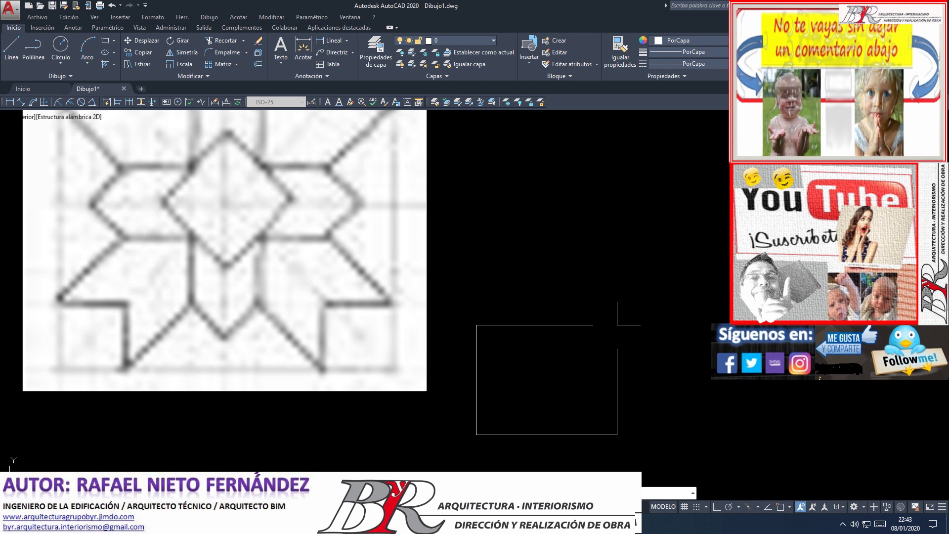
key("Return")
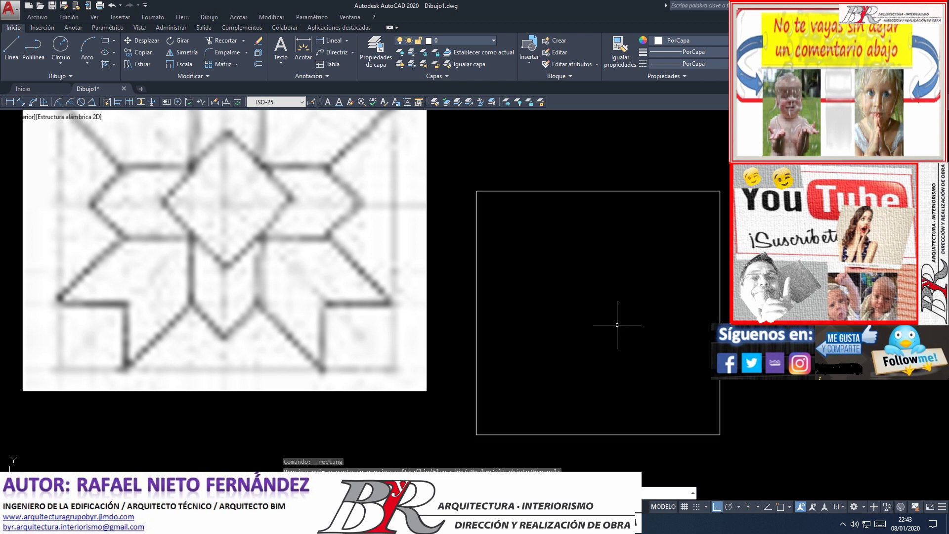
scroll(392, 275, "down", 5)
scroll(555, 248, "up", 2)
scroll(555, 239, "down", 2)
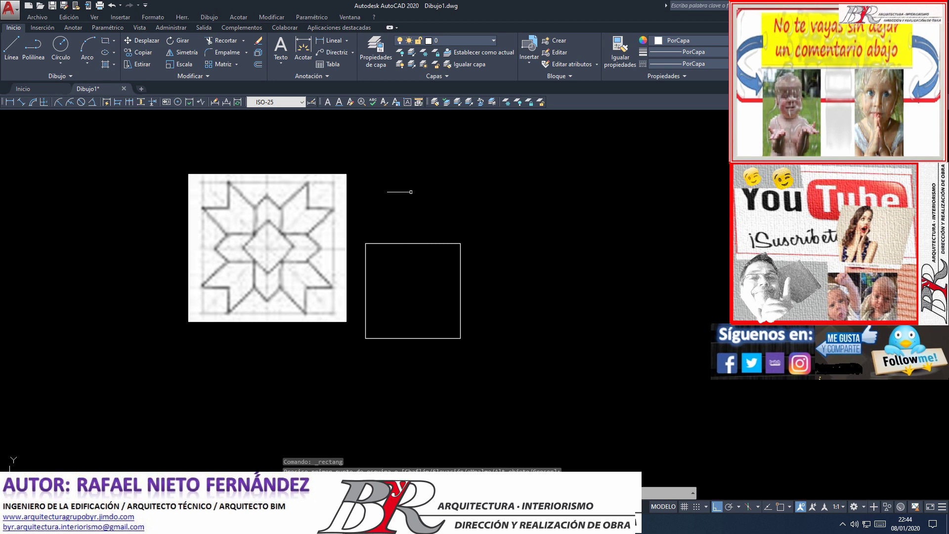
scroll(440, 191, "up", 2)
- Move the square up with Desplazar so it sits level with the reference tile
left_click(381, 274)
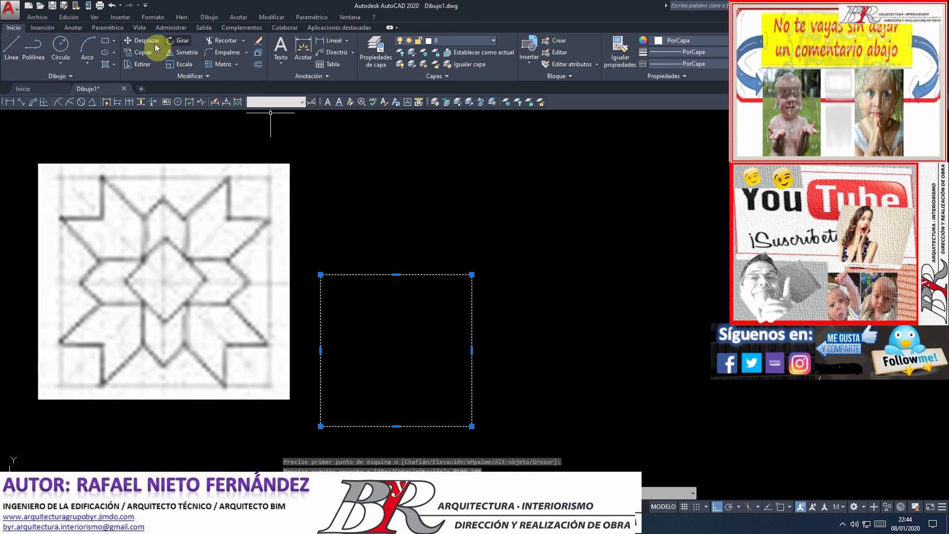
left_click(177, 41)
left_click(513, 363)
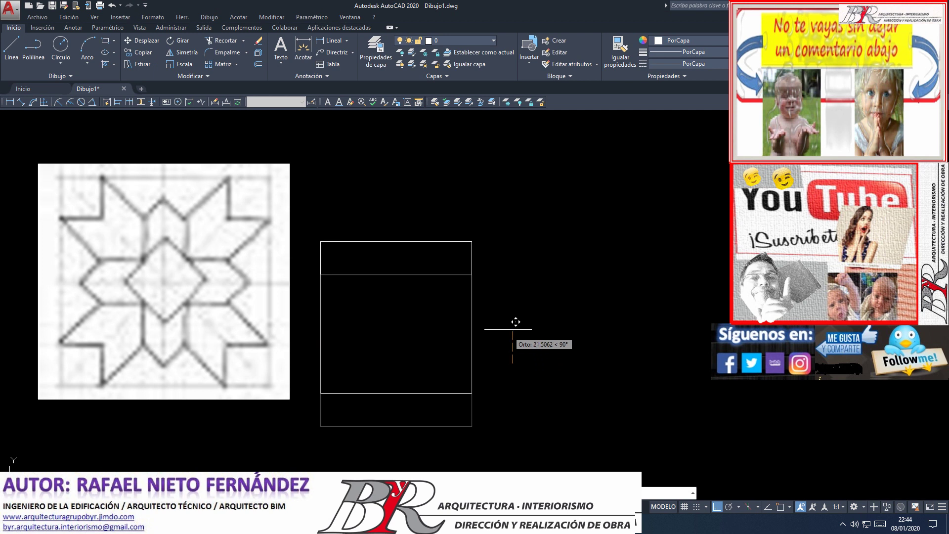
left_click(504, 292)
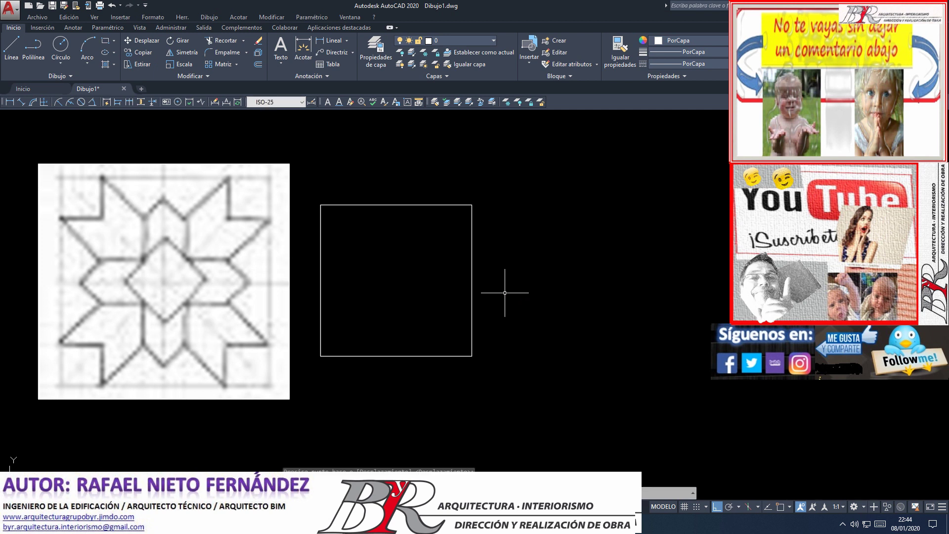
left_click(716, 509)
scroll(434, 360, "down", 2)
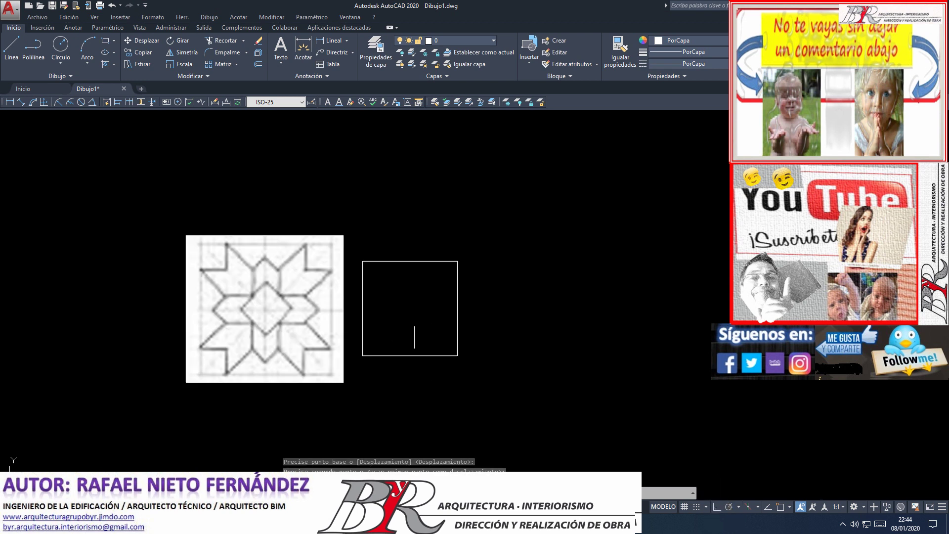
scroll(415, 328, "up", 2)
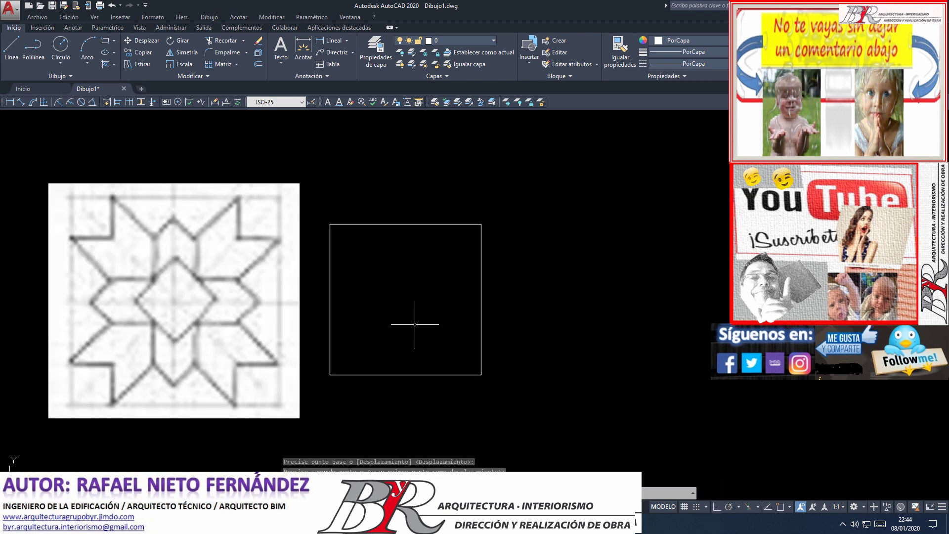
- Explode the square into four separate lines with Descomponer
left_click(329, 259)
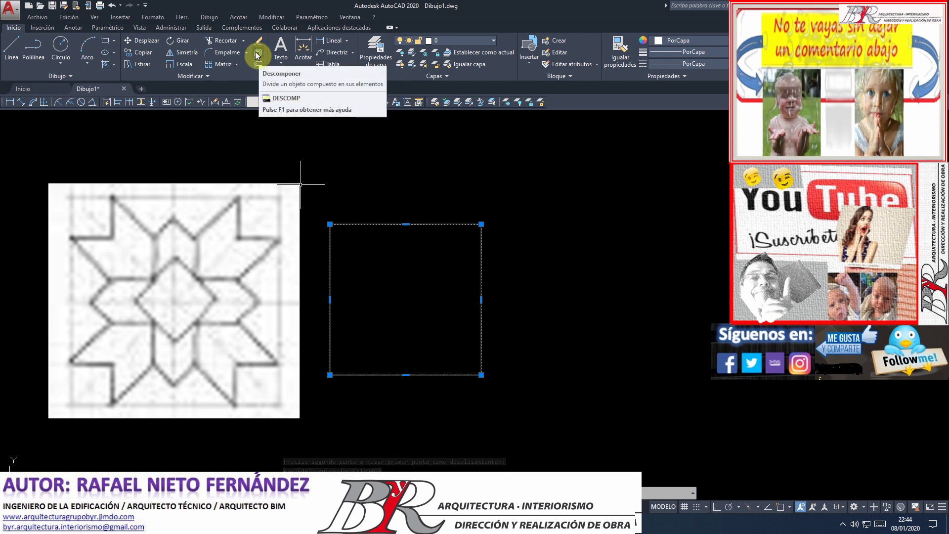
mouse_move(258, 53)
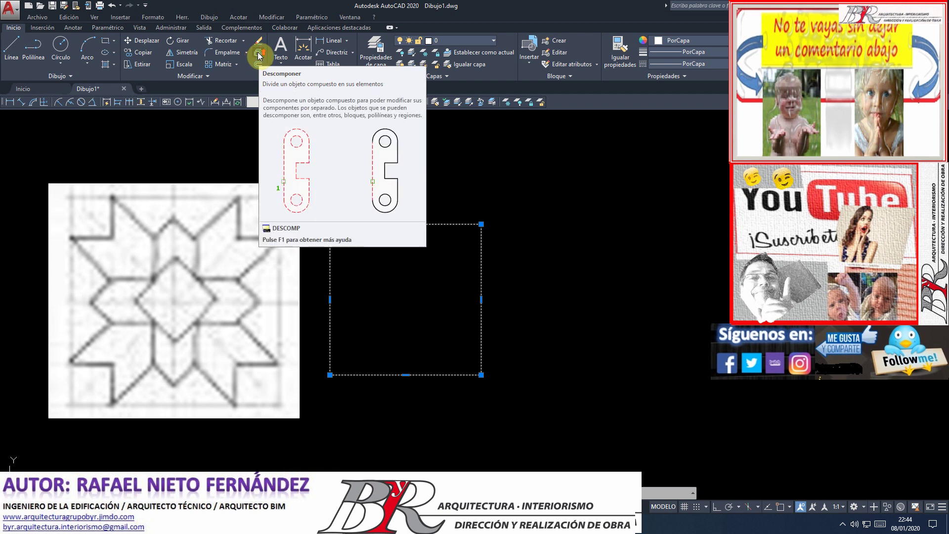
left_click(258, 55)
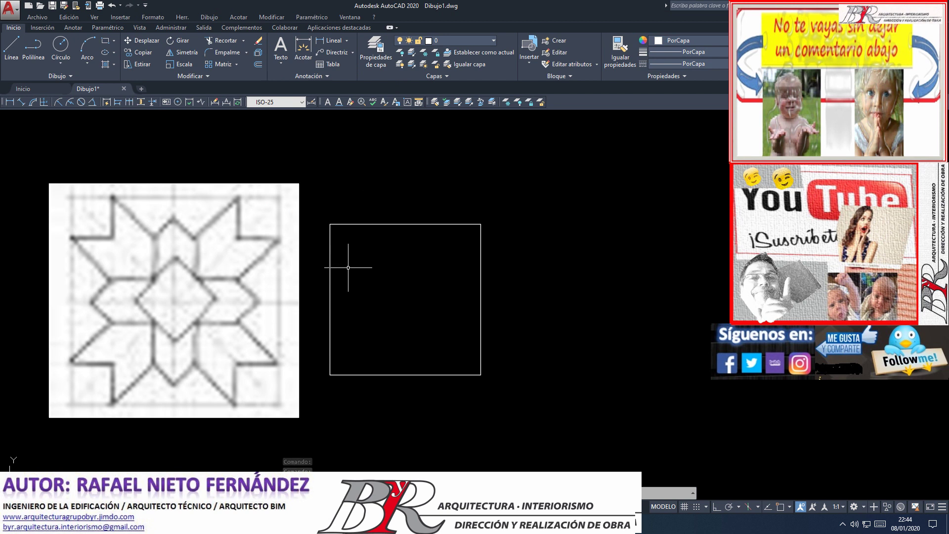
scroll(348, 267, "up", 2)
scroll(348, 267, "down", 2)
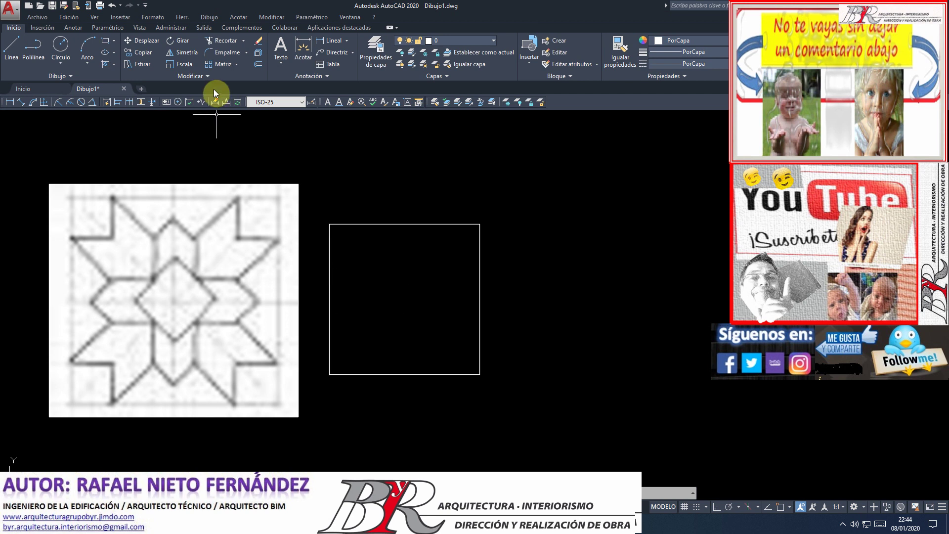
- Copy the square's left edge with Ortho on, placing copies 10, 20 and 30 units right
left_click(144, 63)
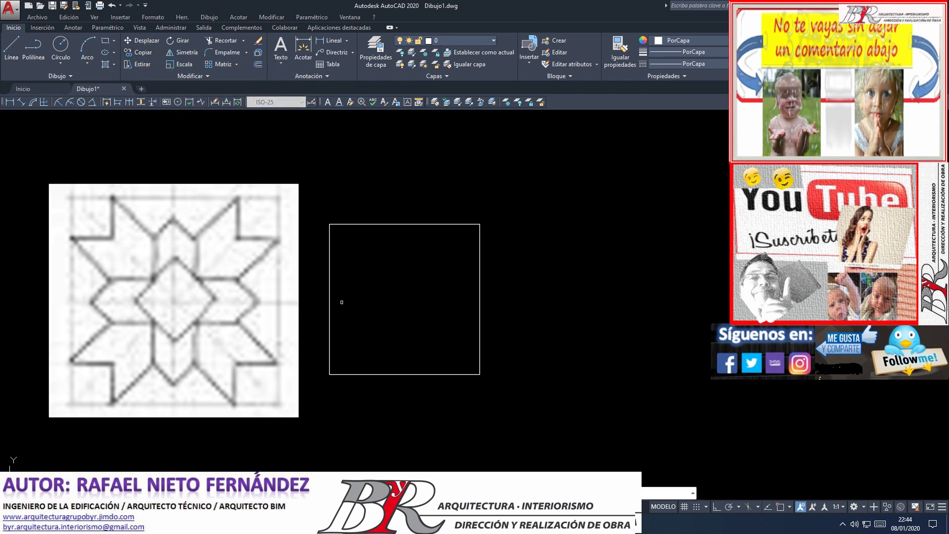
left_click_drag(339, 298, 323, 297)
key("Return")
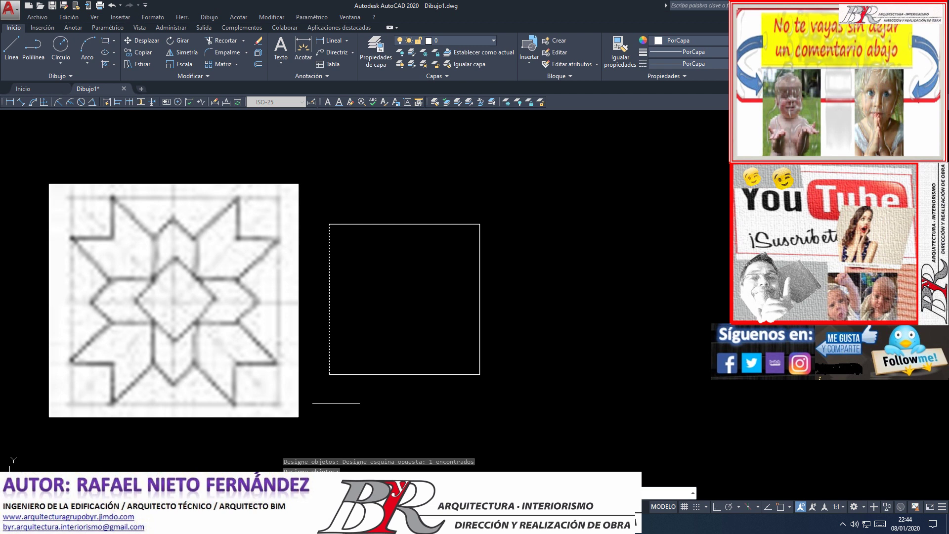
key("Return")
left_click(336, 403)
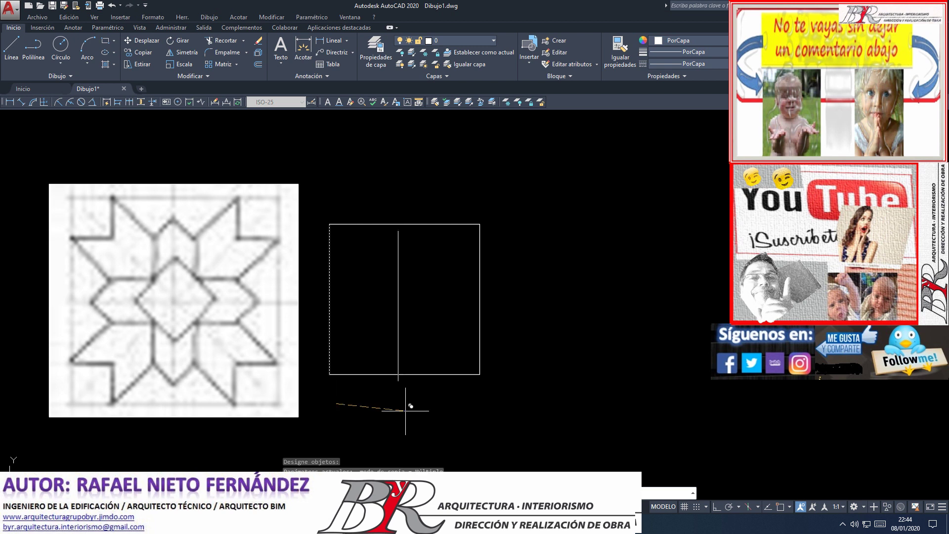
left_click(716, 508)
type("10")
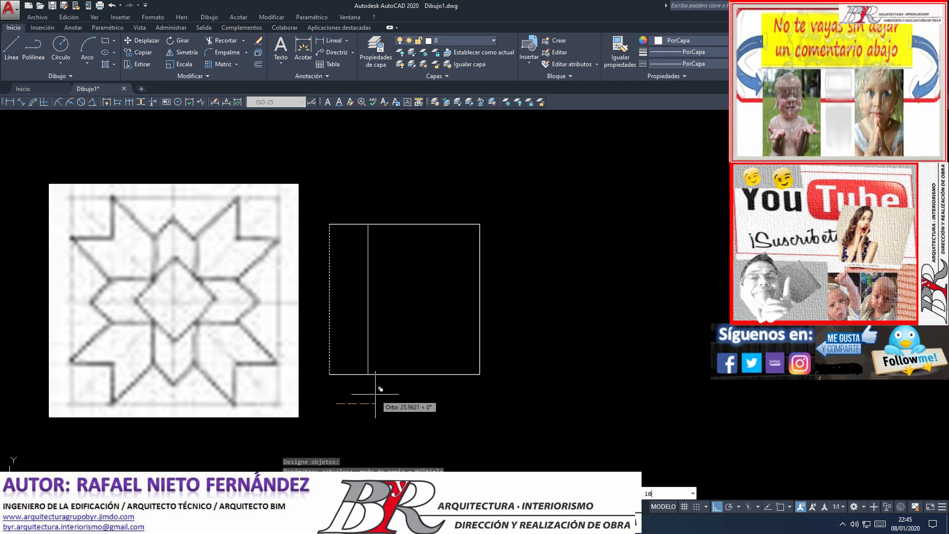
key("Return")
type("20")
key("Return")
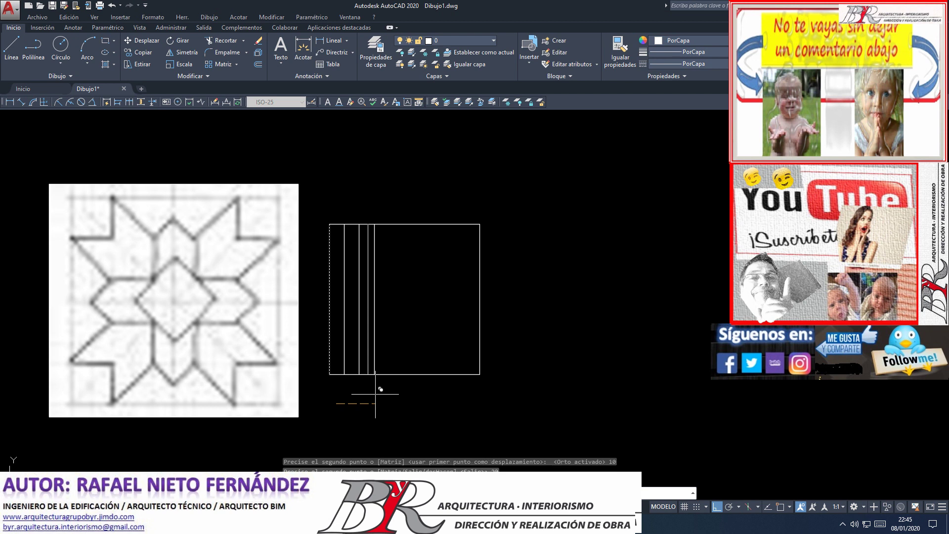
type("30")
key("Return")
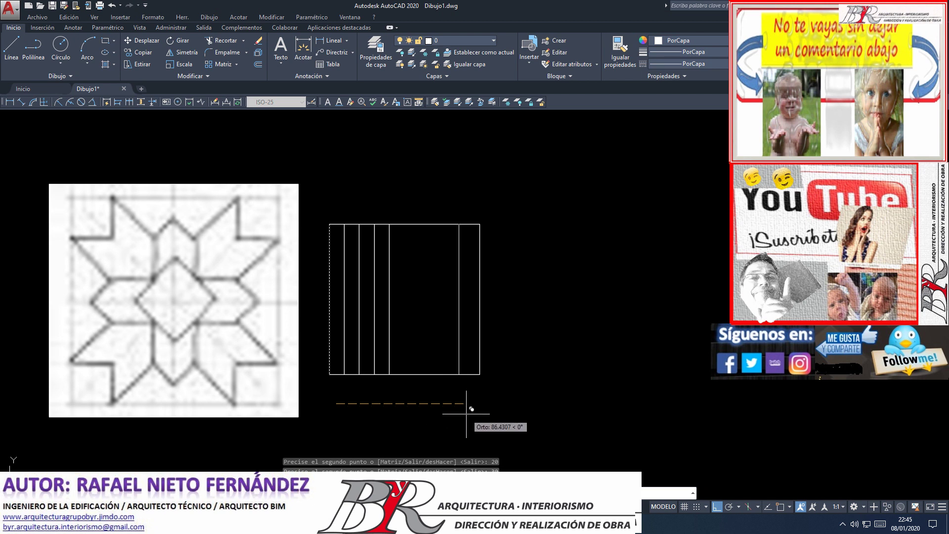
- Place further left-edge copies at 50, 60, 70, 80 and 90 units to the right
type("50")
key("Return")
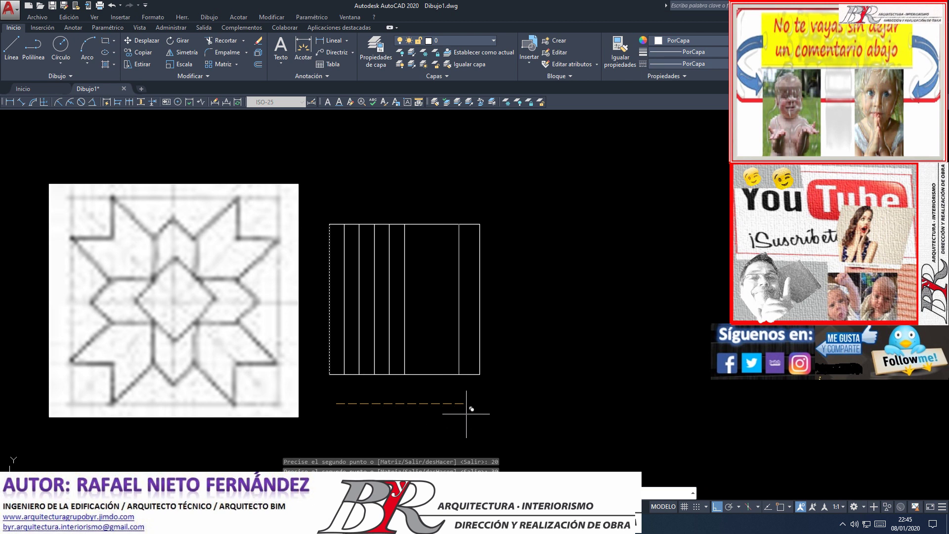
type("60")
key("Return")
type("70")
key("Return")
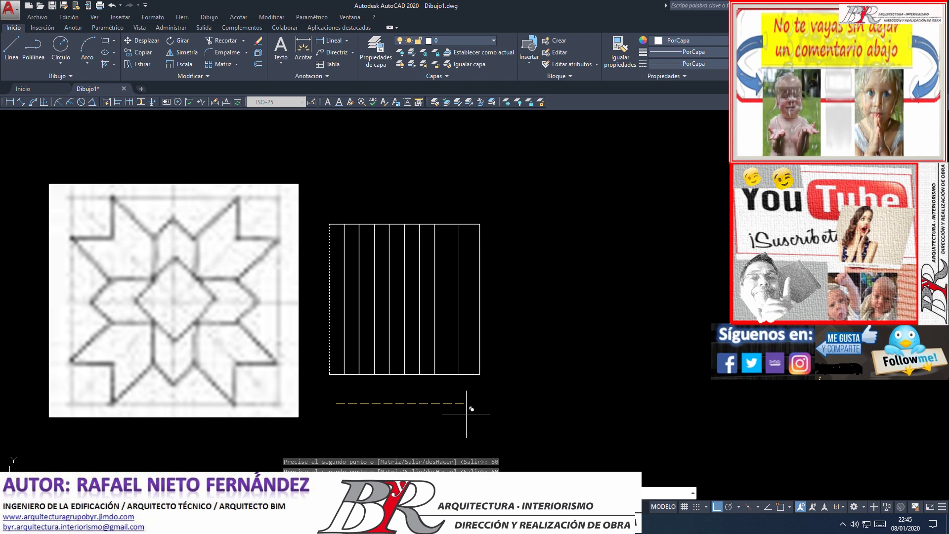
type("80")
key("Return")
type("90")
key("Return")
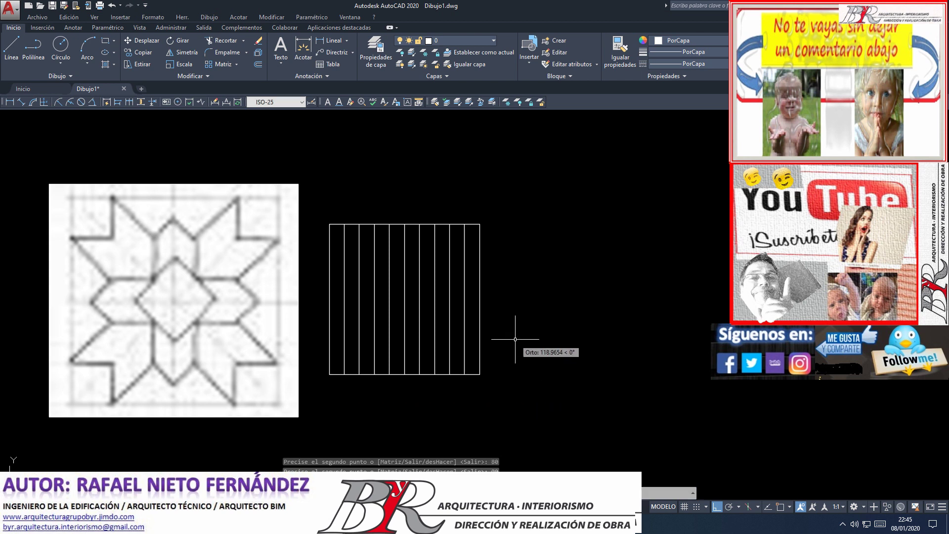
scroll(360, 265, "up", 1)
scroll(360, 265, "up", 1)
scroll(360, 265, "down", 2)
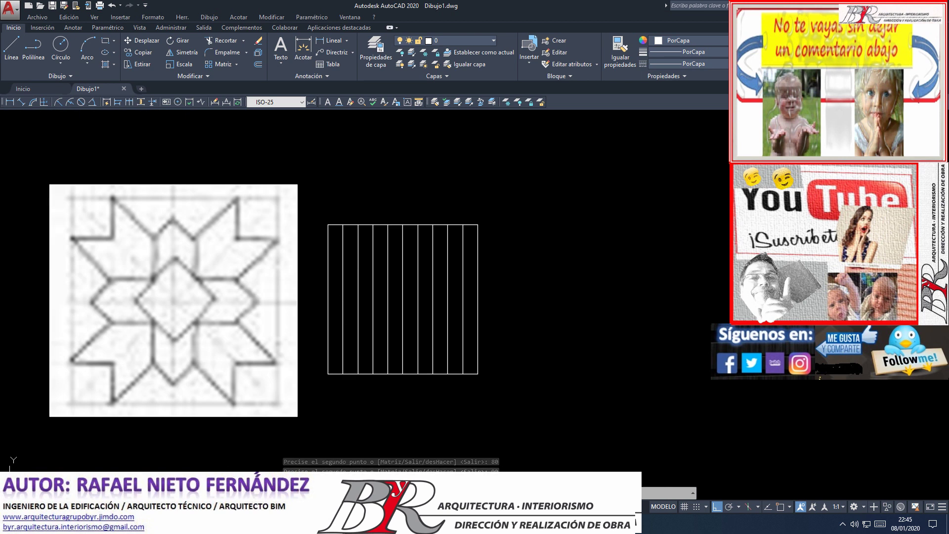
- Copy the square's top edge downward at distances of 10, 20, 30 and 40
left_click(351, 225)
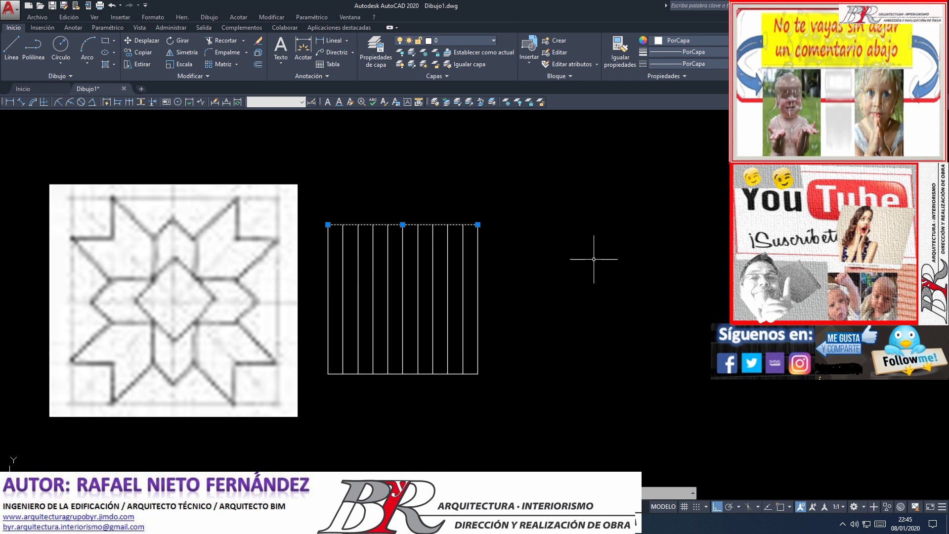
scroll(407, 247, "up", 2)
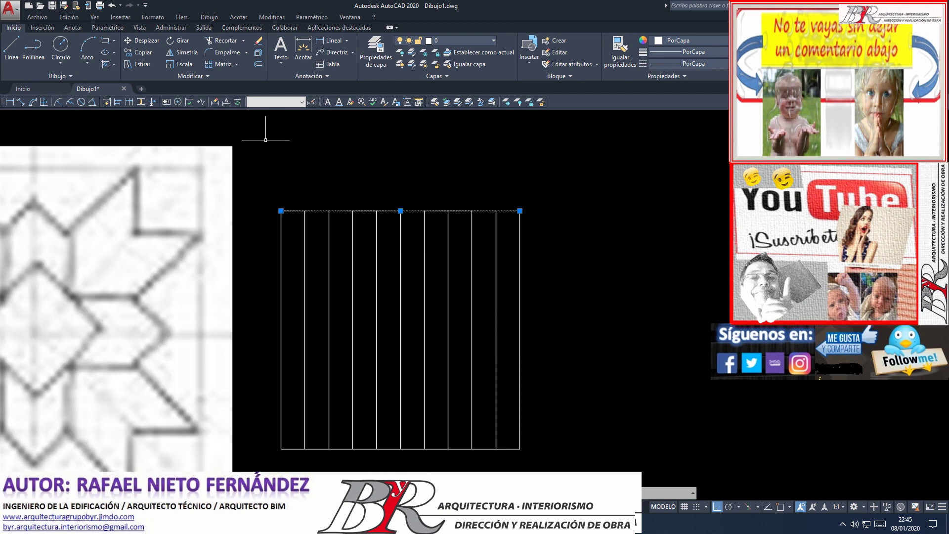
left_click(147, 55)
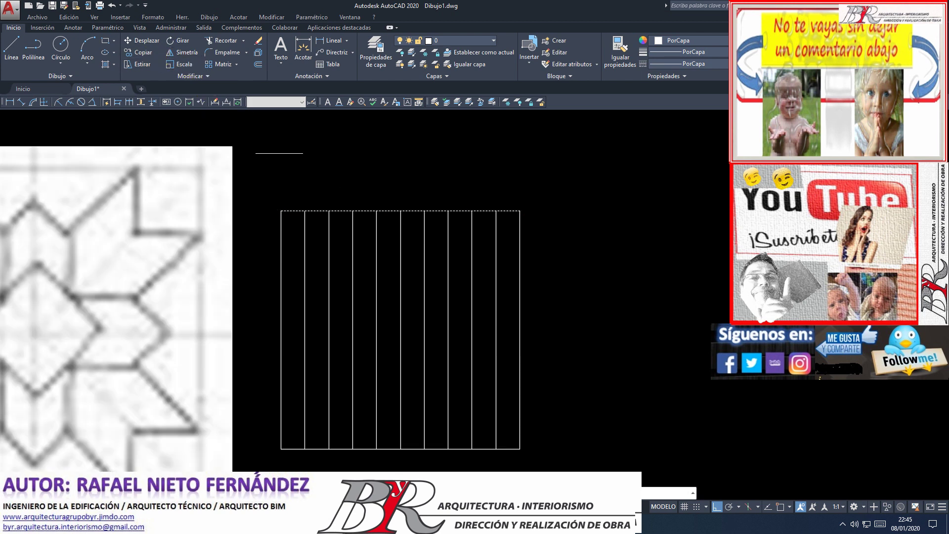
left_click(544, 230)
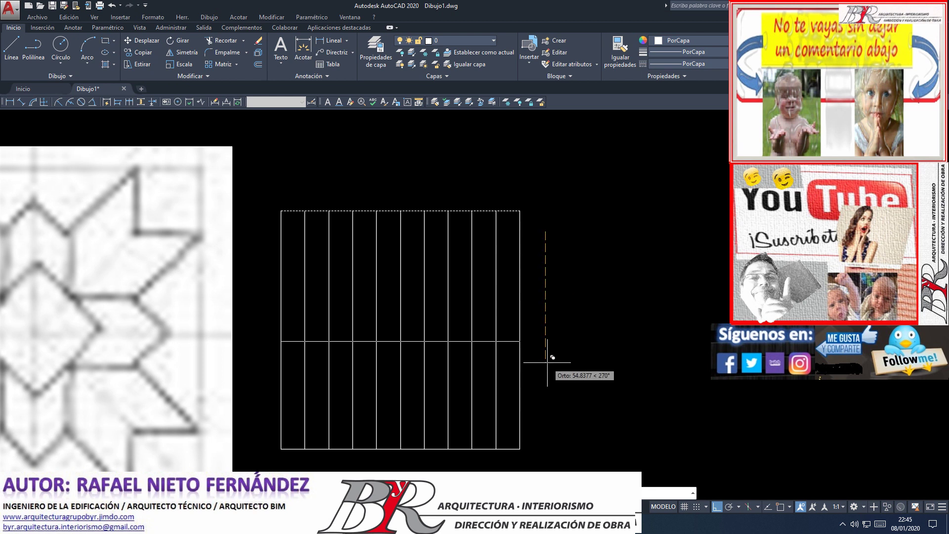
type("10")
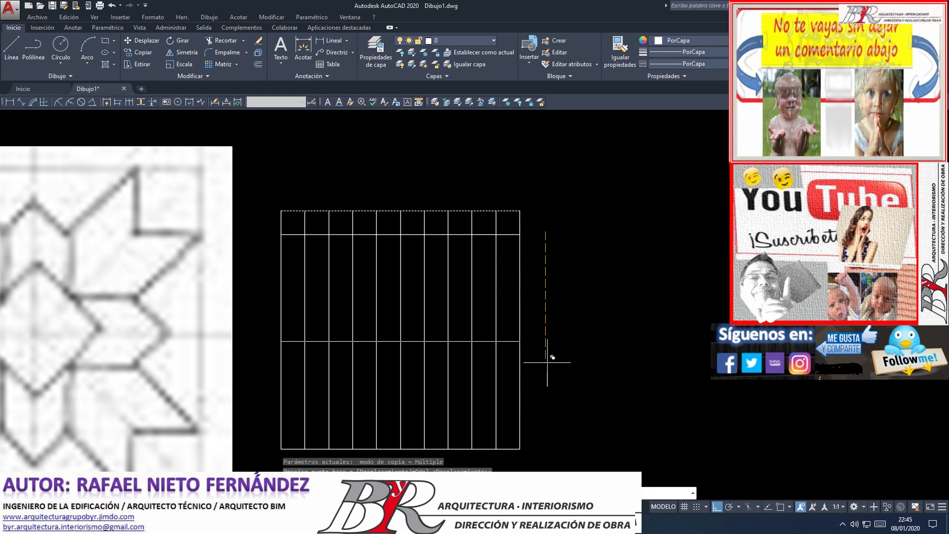
key("Return")
type("20")
key("Return")
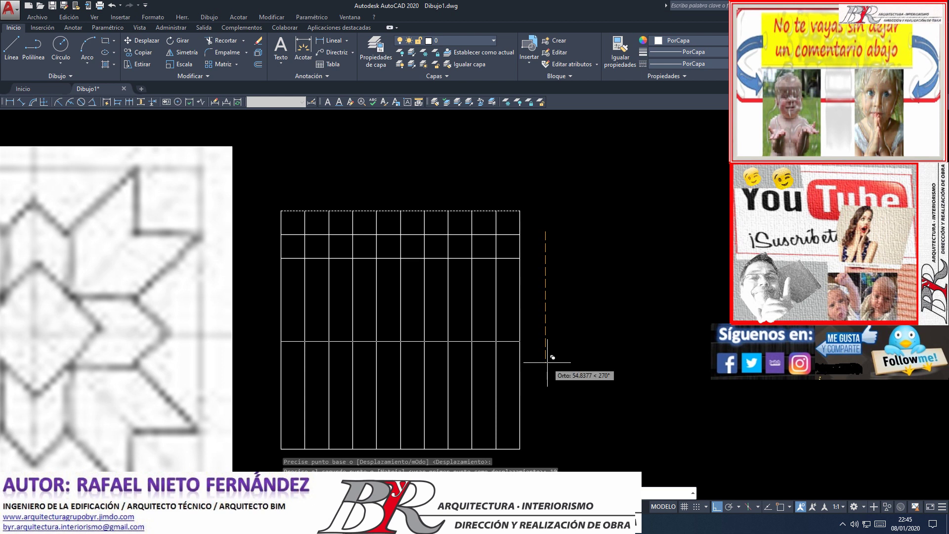
type("30")
key("Return")
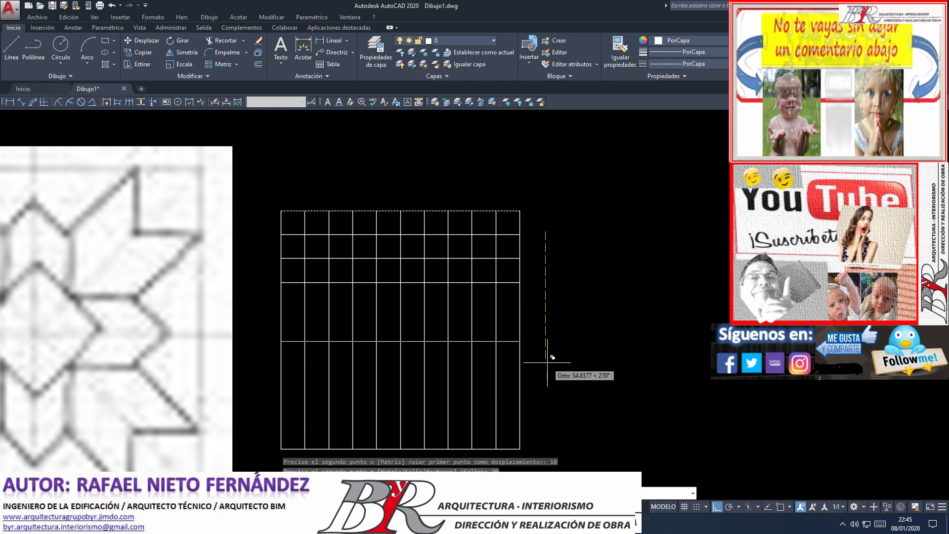
type("40")
key("Return")
- Add top-edge copies at 50, 60, 70, 80 and 90 down to finish the 10-by-10 grid
type("50")
key("Return")
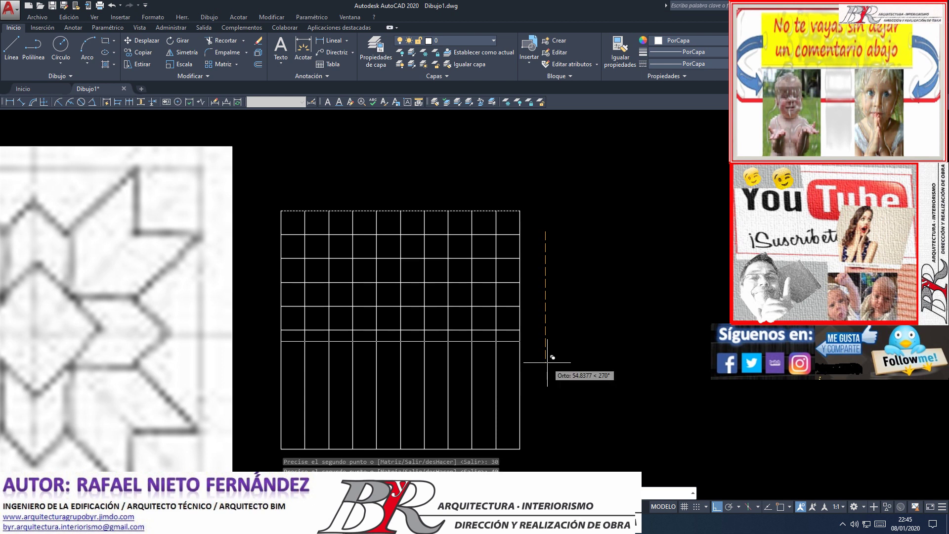
type("60")
key("Return")
type("70")
key("Return")
type("80")
key("Return")
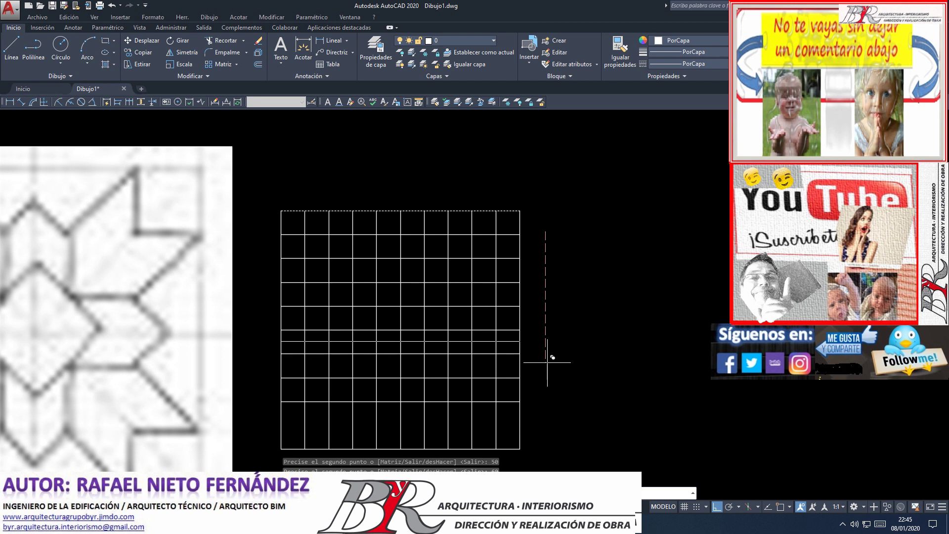
type("90")
key("Return")
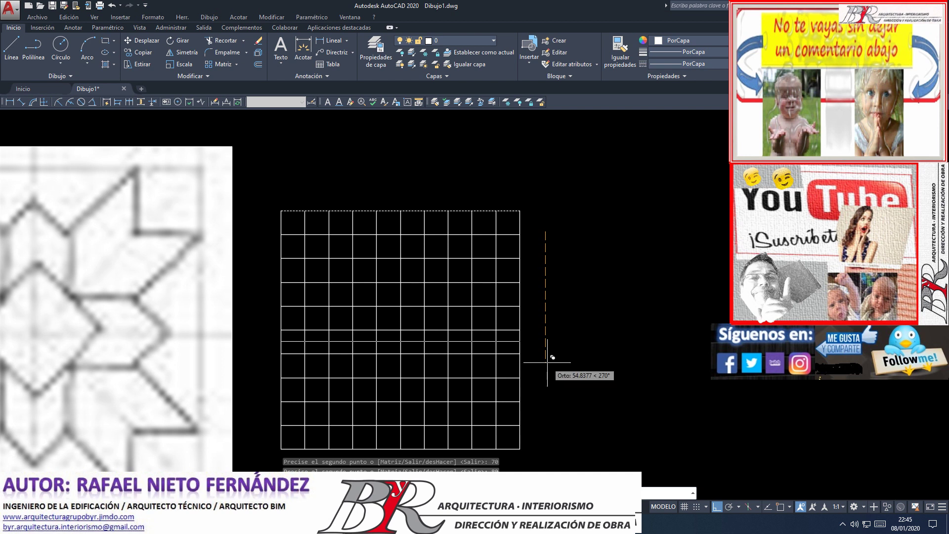
key("Return")
scroll(523, 352, "down", 2)
scroll(486, 344, "up", 2)
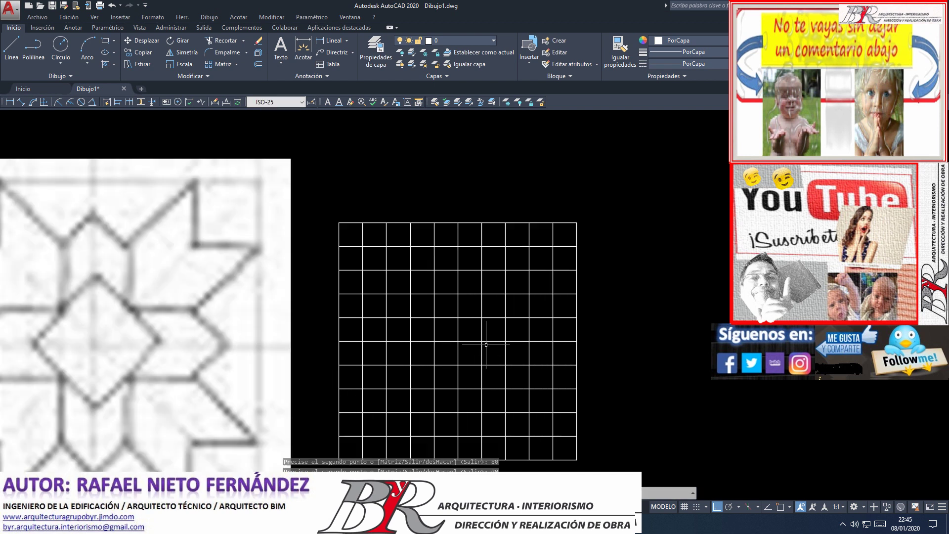
scroll(485, 345, "down", 2)
scroll(486, 344, "down", 2)
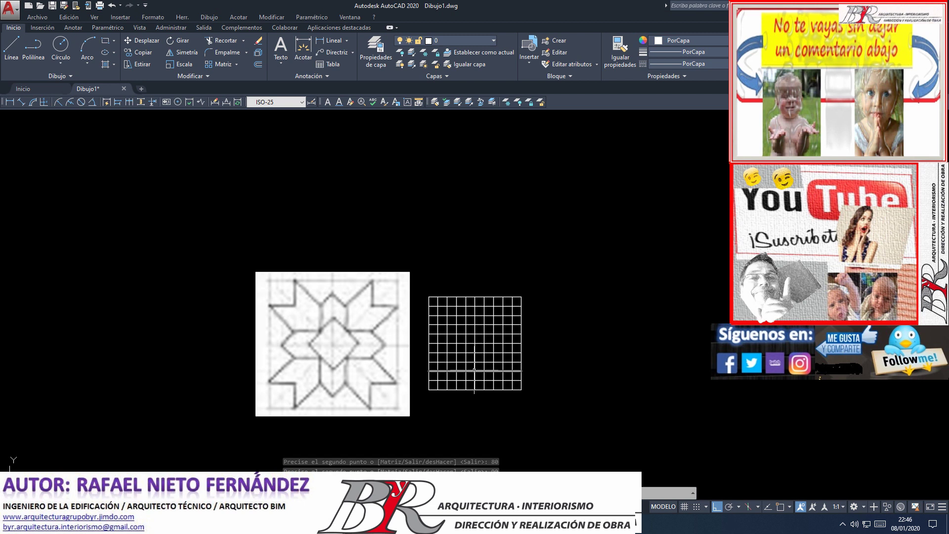
scroll(481, 346, "up", 2)
- Cancel the leftover copy, set the current colour to Rojo, and turn OSNAP off
key("Return")
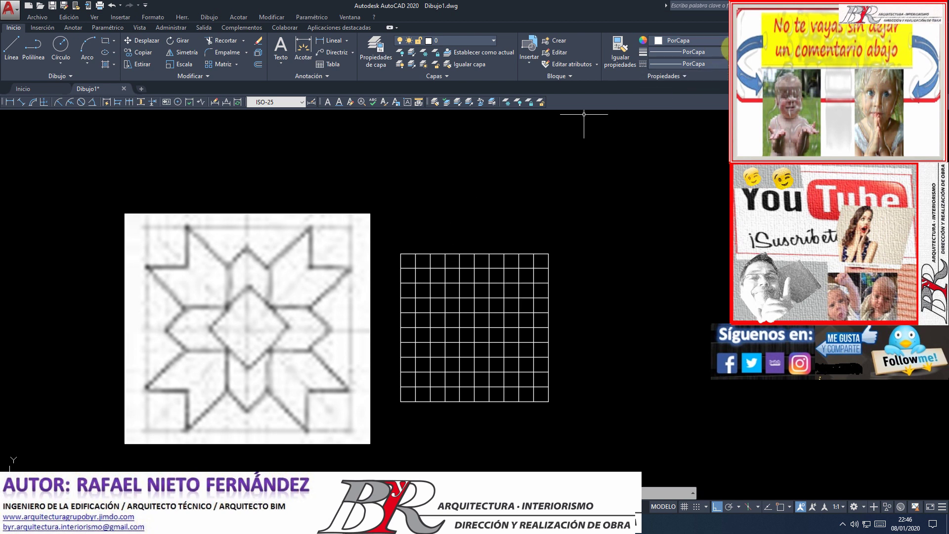
left_click(724, 41)
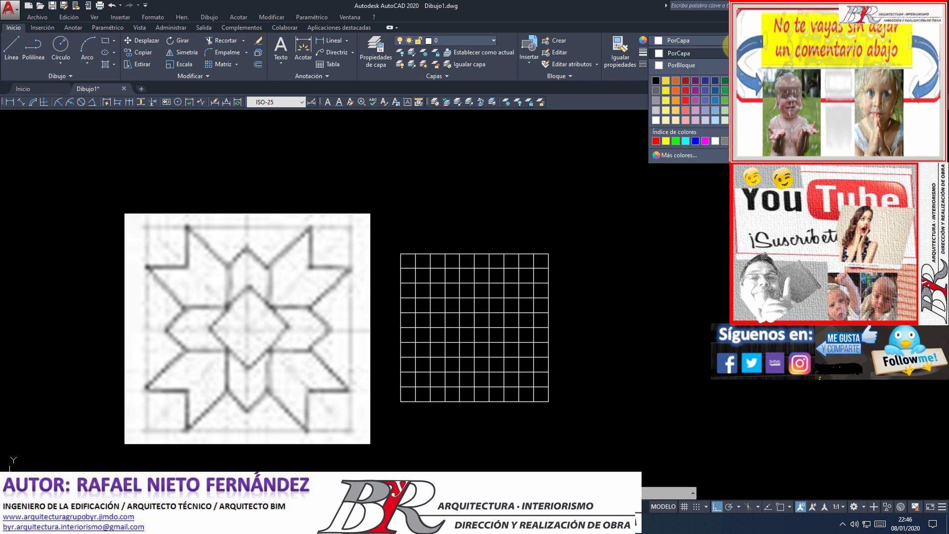
left_click(656, 141)
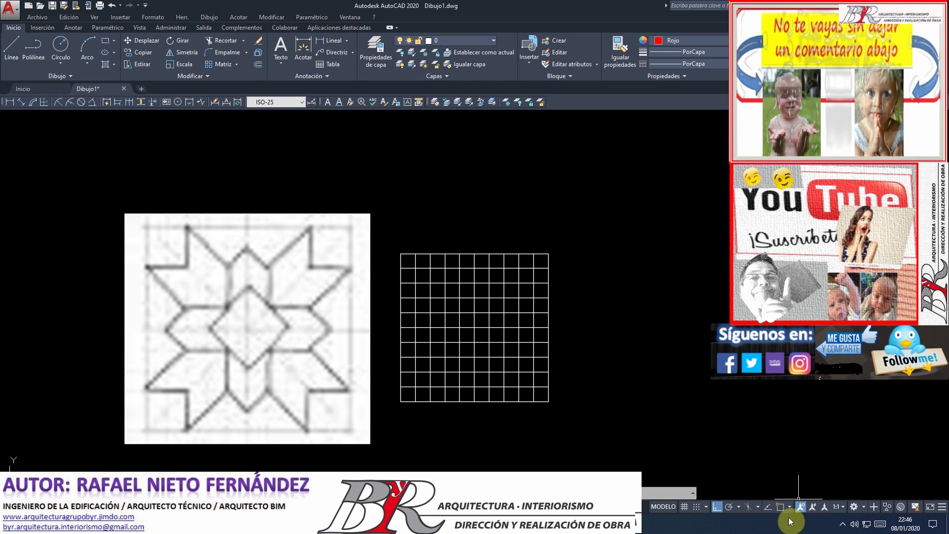
left_click(777, 509)
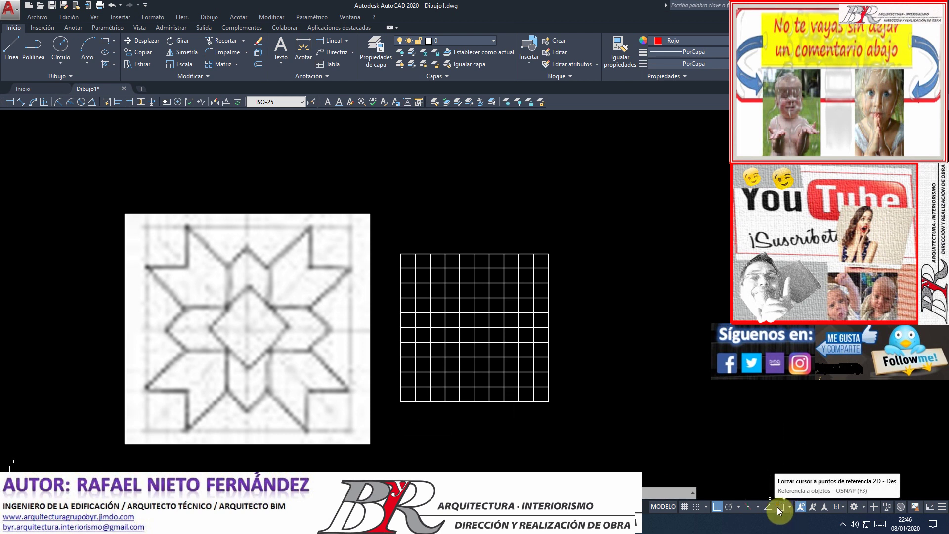
left_click(877, 514)
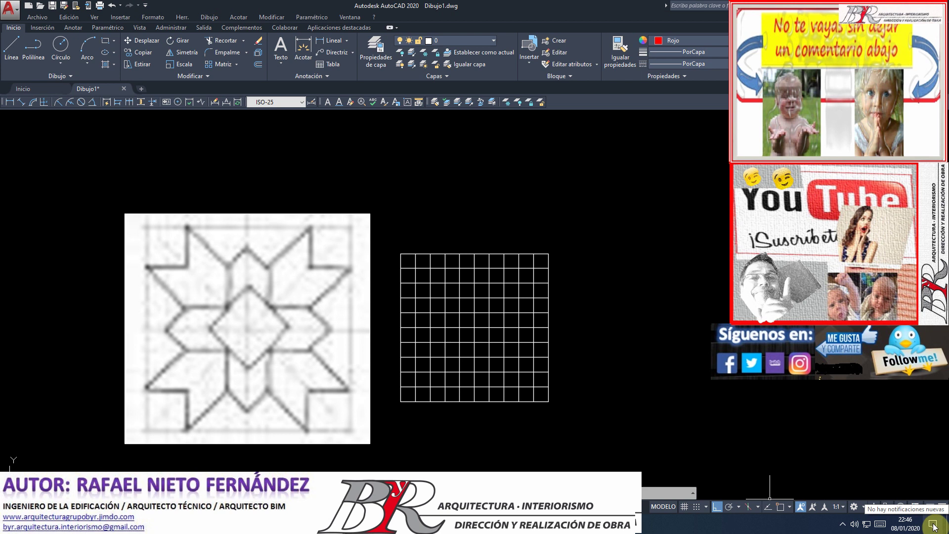
- Review the enabled object snap modes in the OSNAP list, then start a Línea
left_click(789, 506)
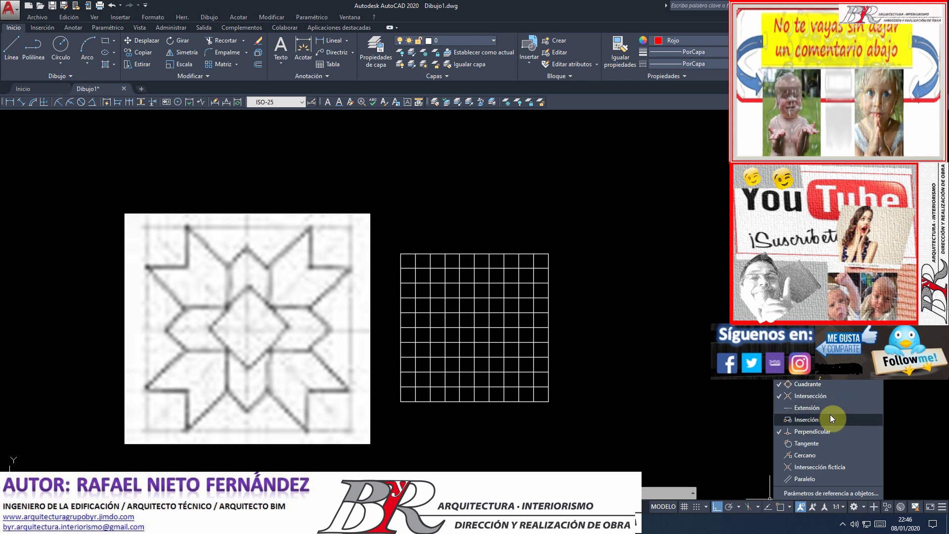
left_click(567, 381)
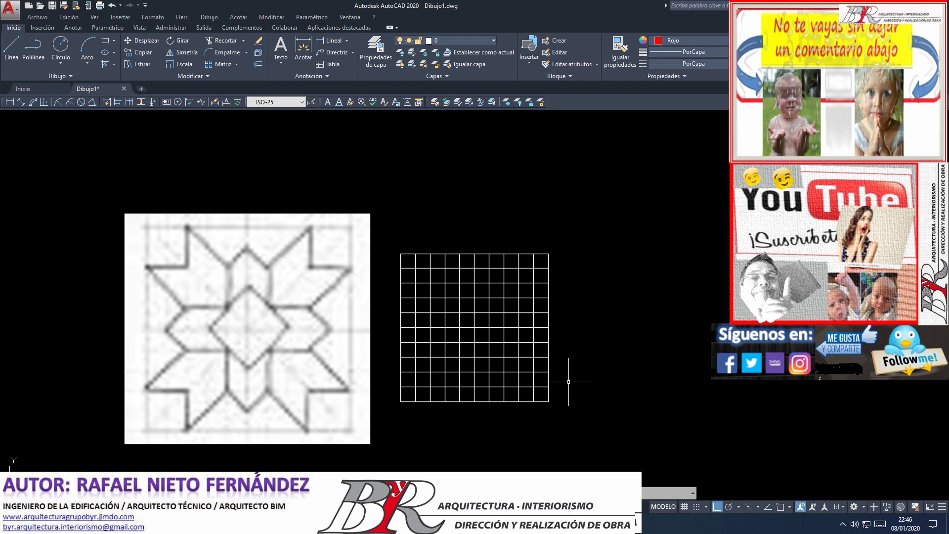
left_click(13, 51)
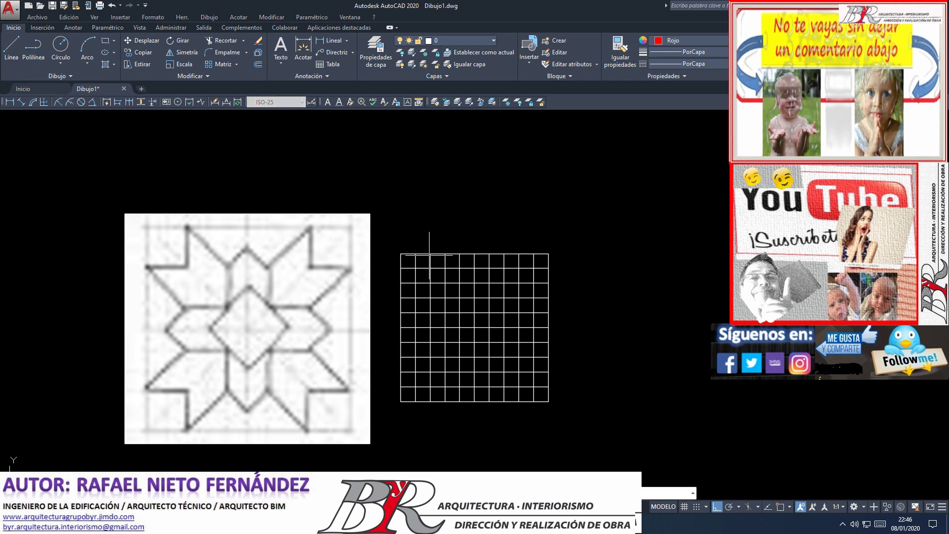
- With OSNAP on, trace a red L two cells down from the top edge, then left to the edge
left_click(781, 508)
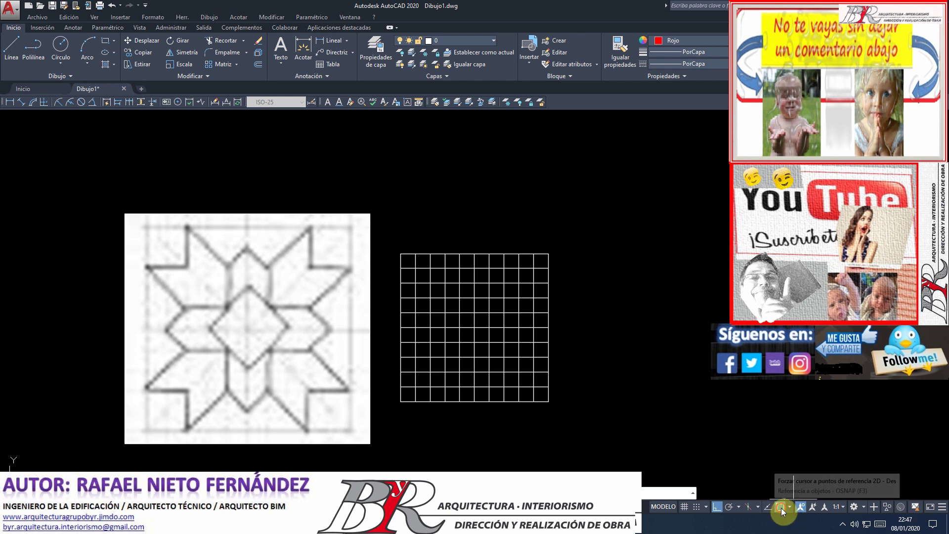
left_click(430, 253)
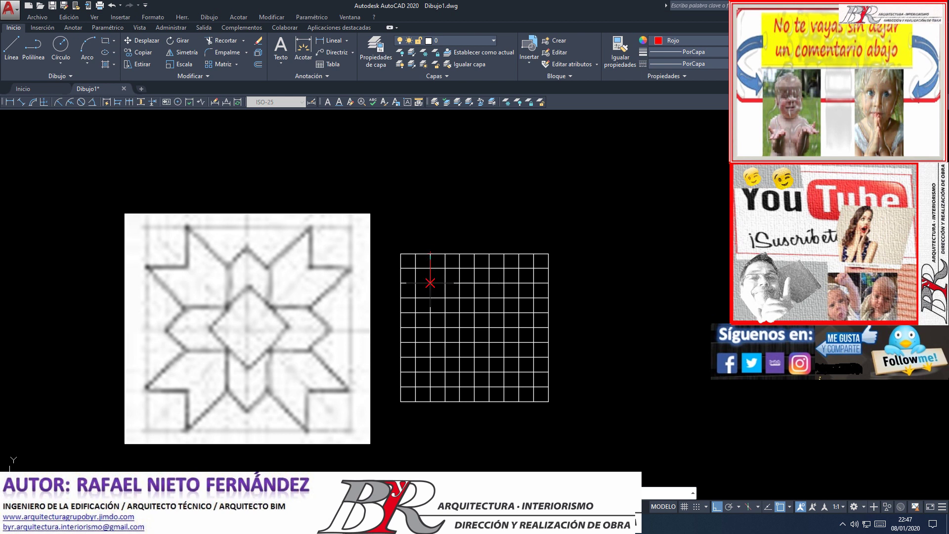
left_click(430, 283)
left_click(400, 283)
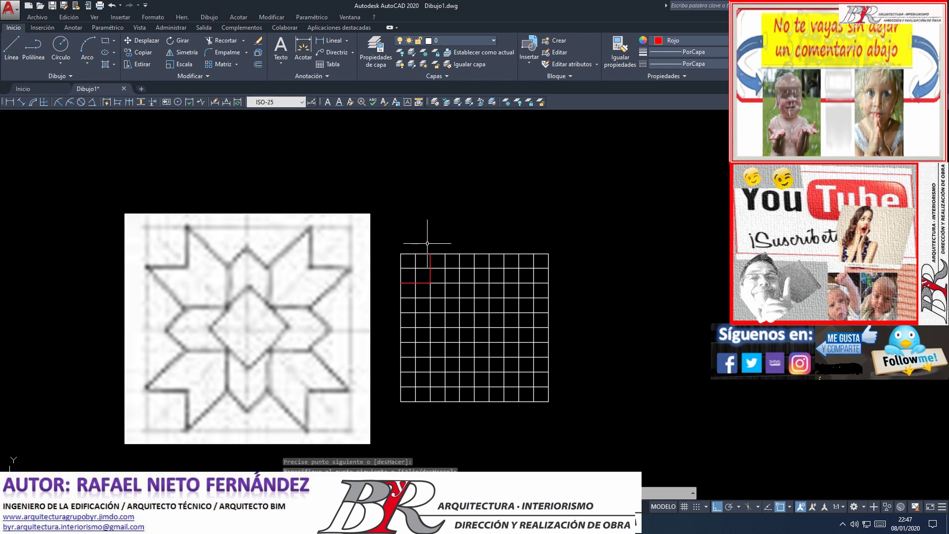
scroll(398, 279, "up", 2)
scroll(398, 280, "down", 2)
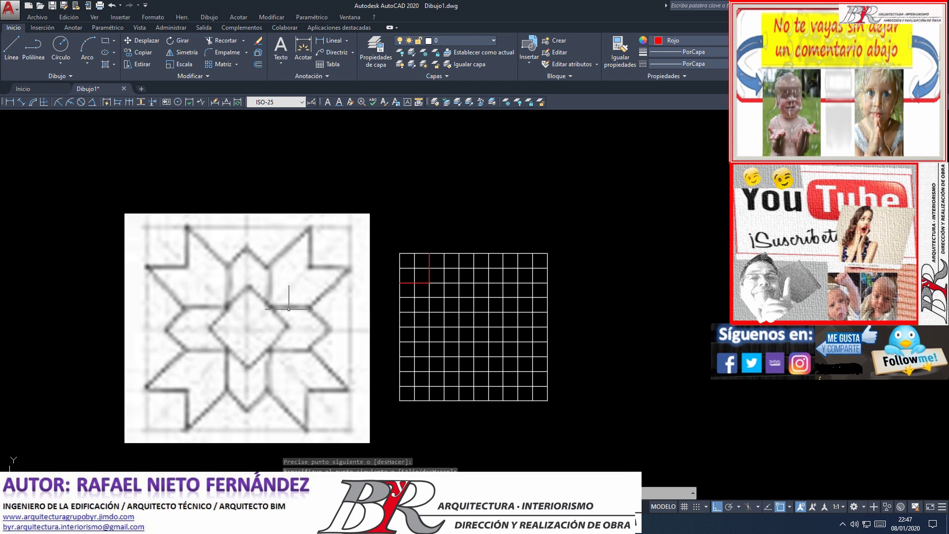
scroll(242, 305, "up", 2)
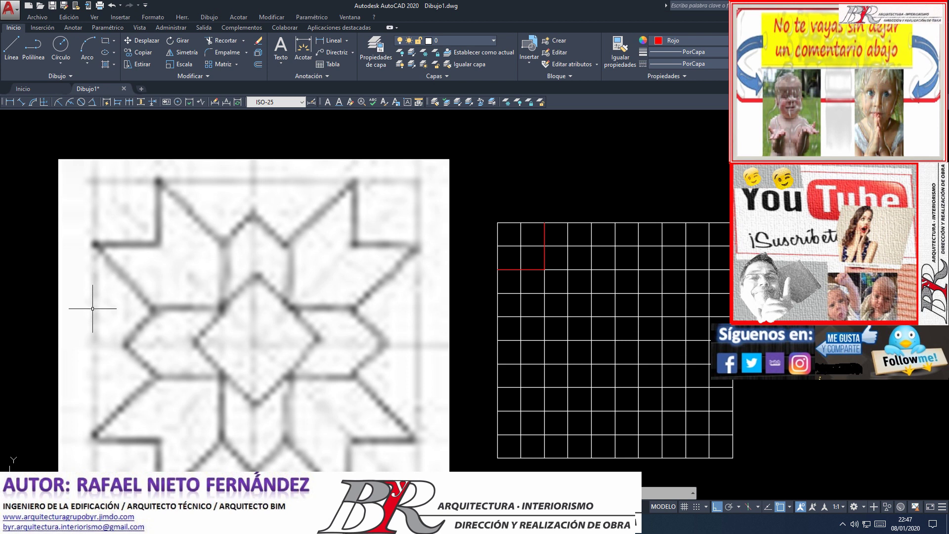
left_click(11, 55)
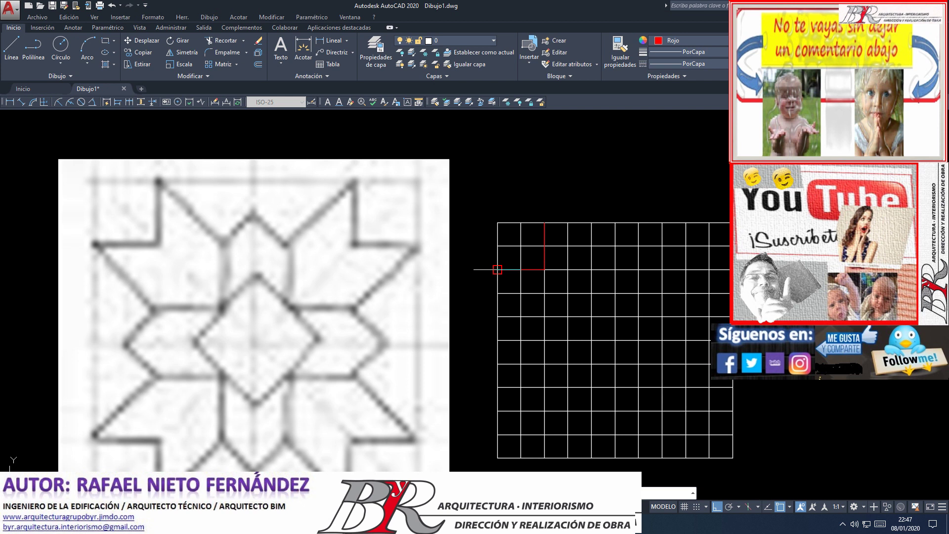
left_click(497, 270)
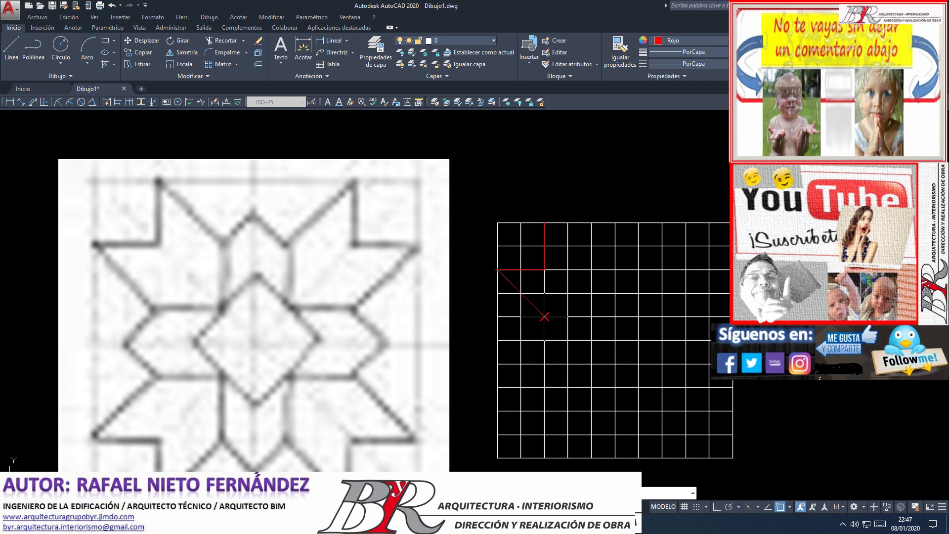
- Draw red diagonals down-right to a grid intersection, then down-left to a line's midpoint
left_click(544, 316)
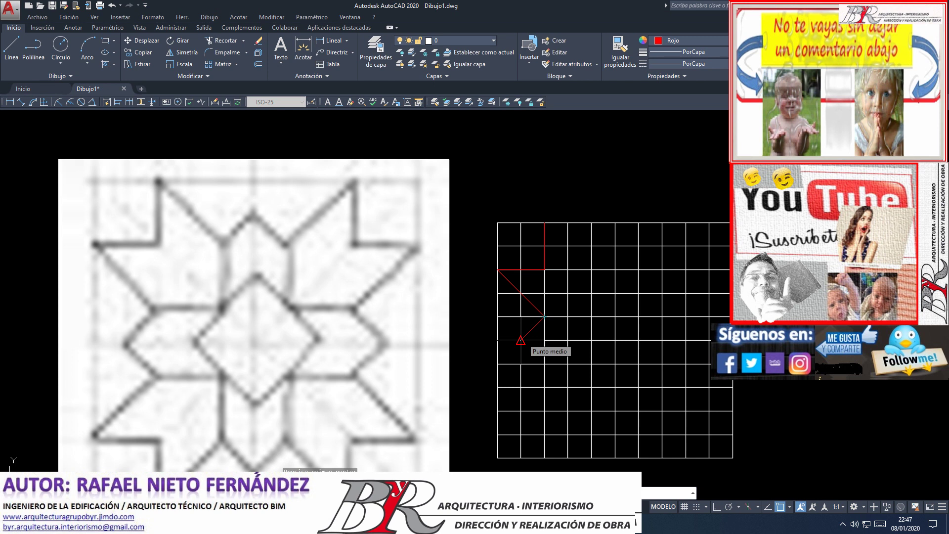
left_click(520, 340)
key("F8")
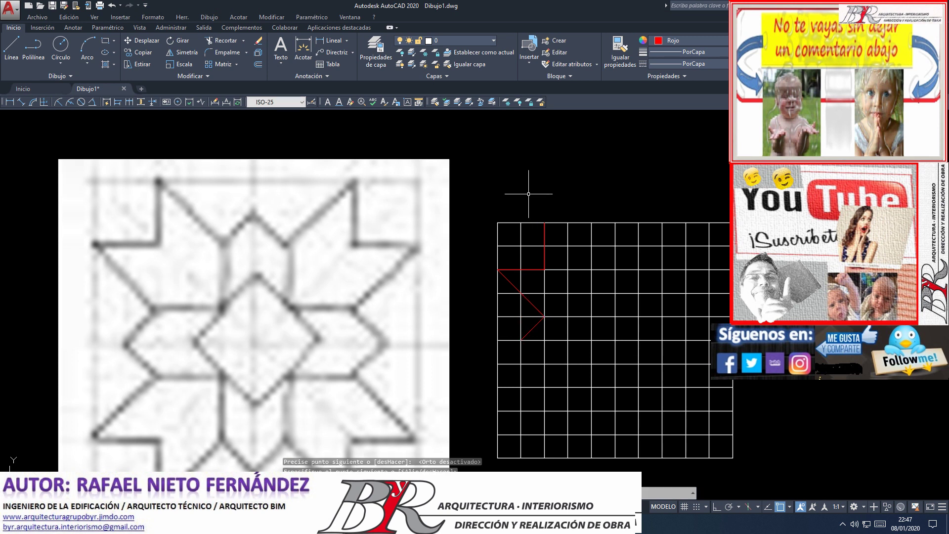
key("Return")
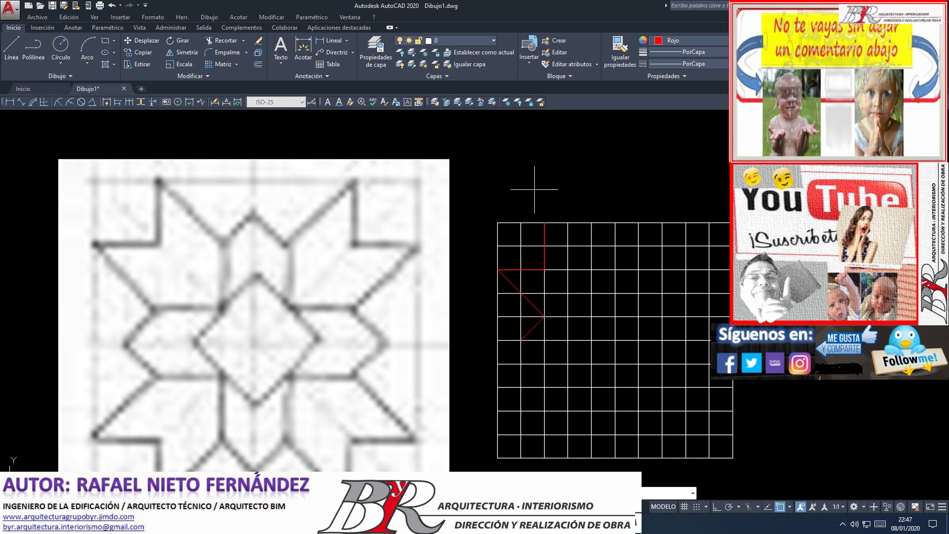
- Trace a red line two cells right, two cells up, then diagonally back to the top edge
key("Return")
left_click(544, 316)
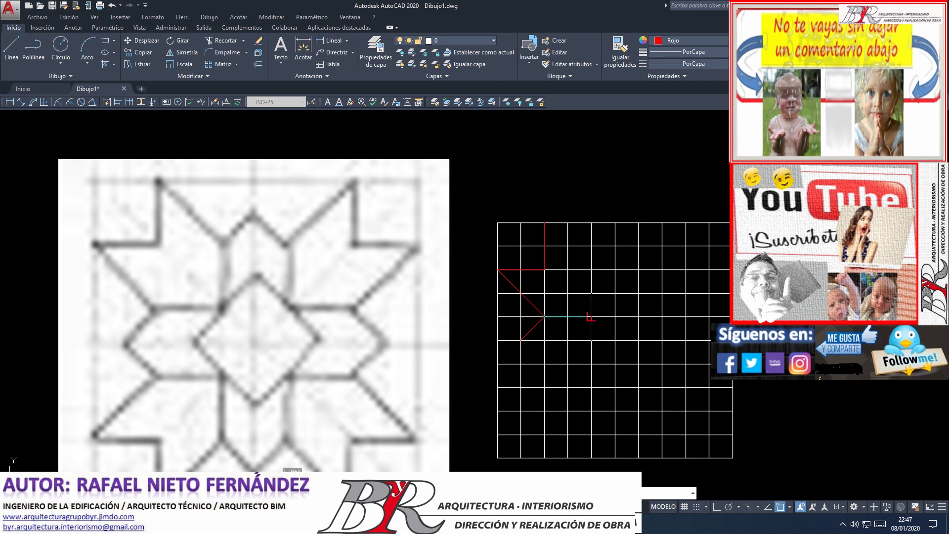
left_click(591, 316)
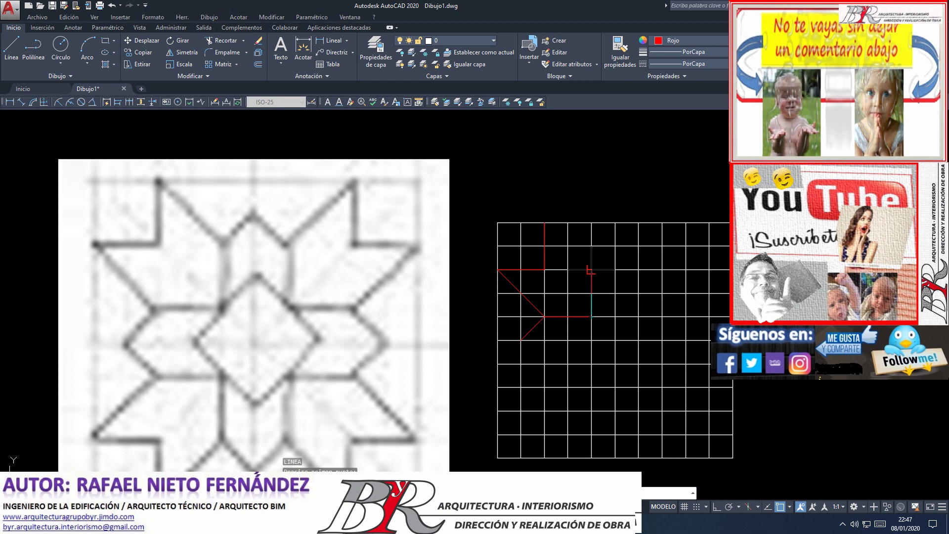
left_click(591, 269)
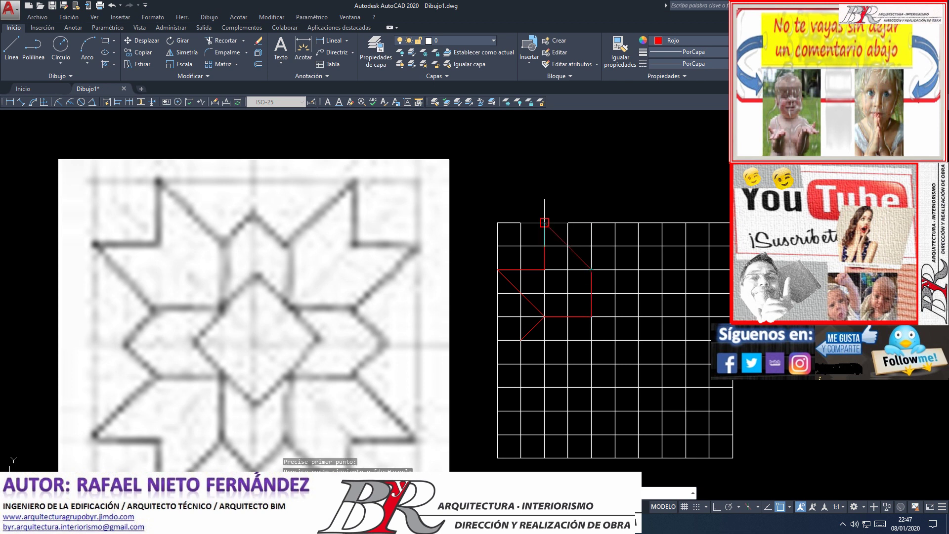
left_click(544, 222)
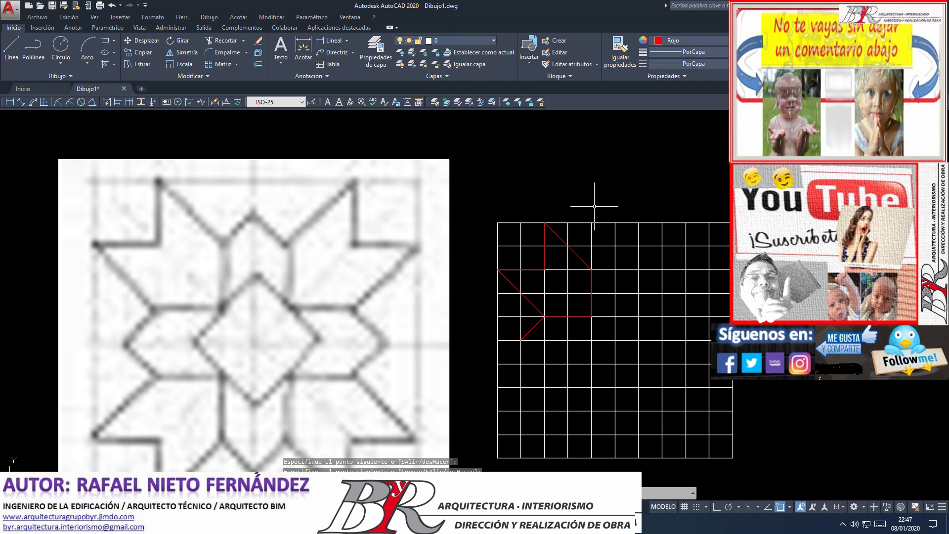
key("Return")
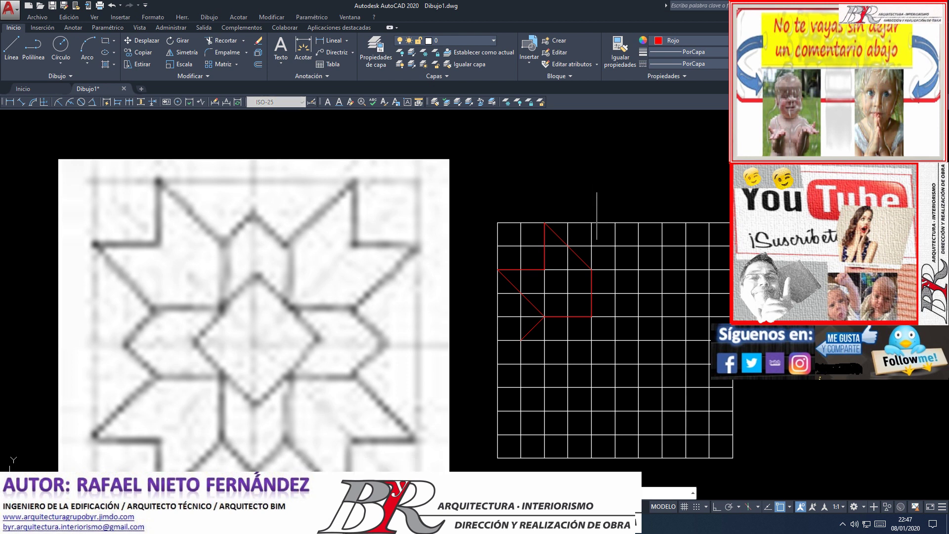
- Add a one-cell up-right diagonal and a diagonal ending at a grid line's Punto medio
key("Return")
left_click(591, 270)
left_click(615, 245)
key("Return")
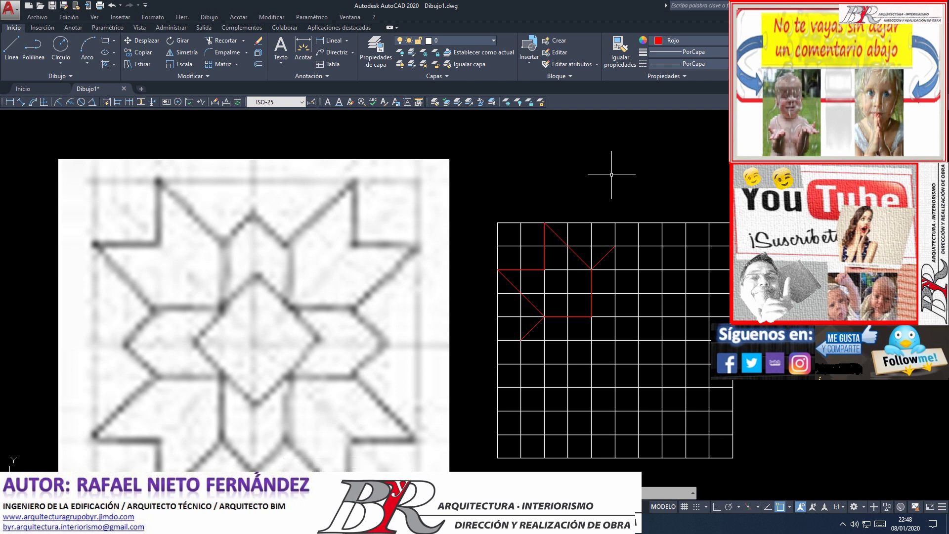
left_click(32, 45)
left_click(19, 45)
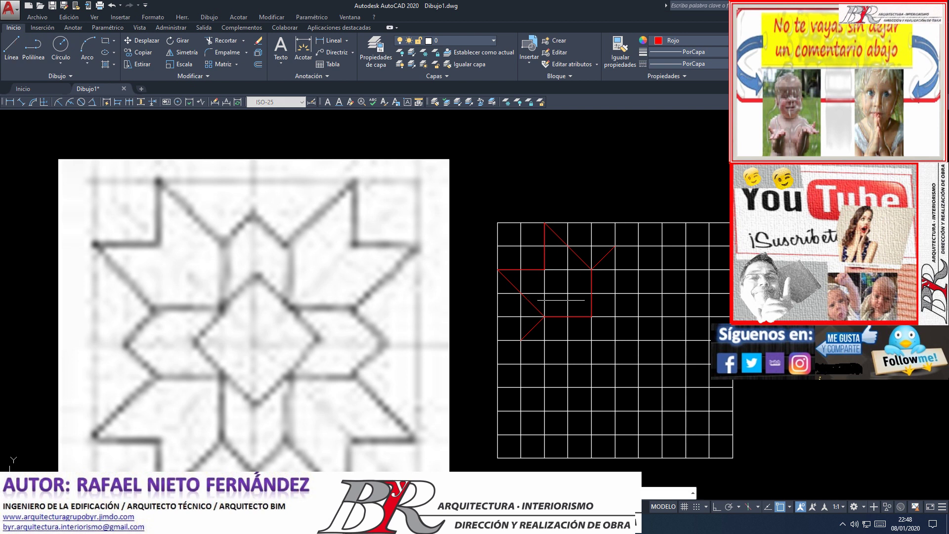
left_click(615, 293)
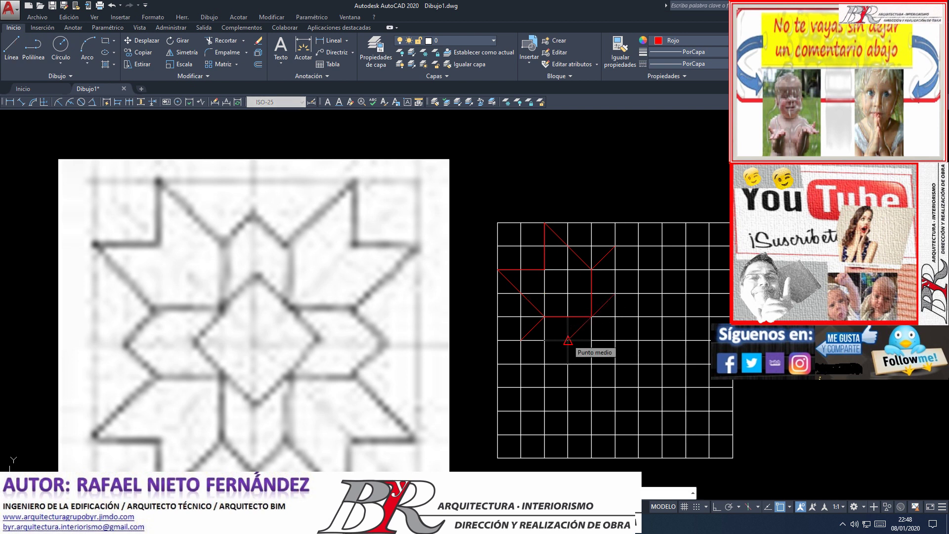
left_click(567, 340)
key("Return")
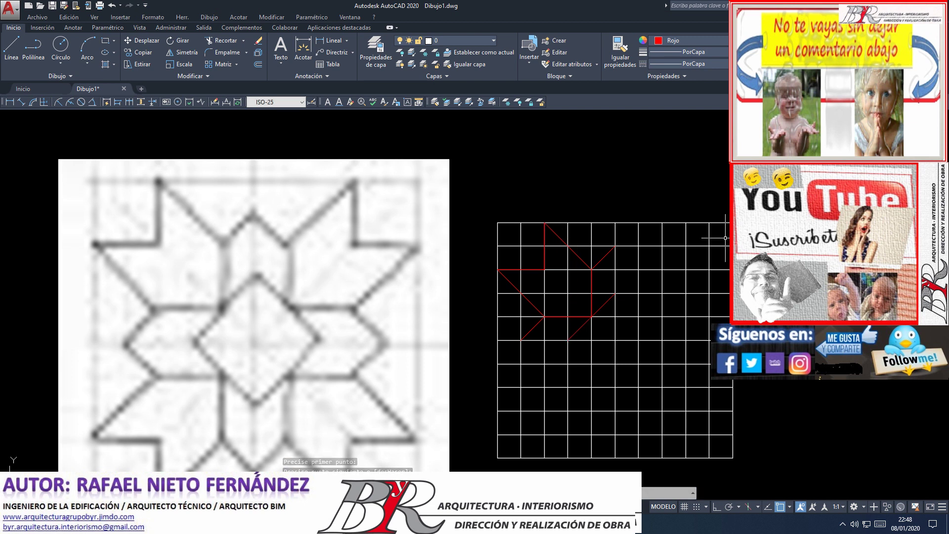
- Select the red polyline and all seven red lines of the traced quarter, showing their grips
scroll(802, 272, "up", 2)
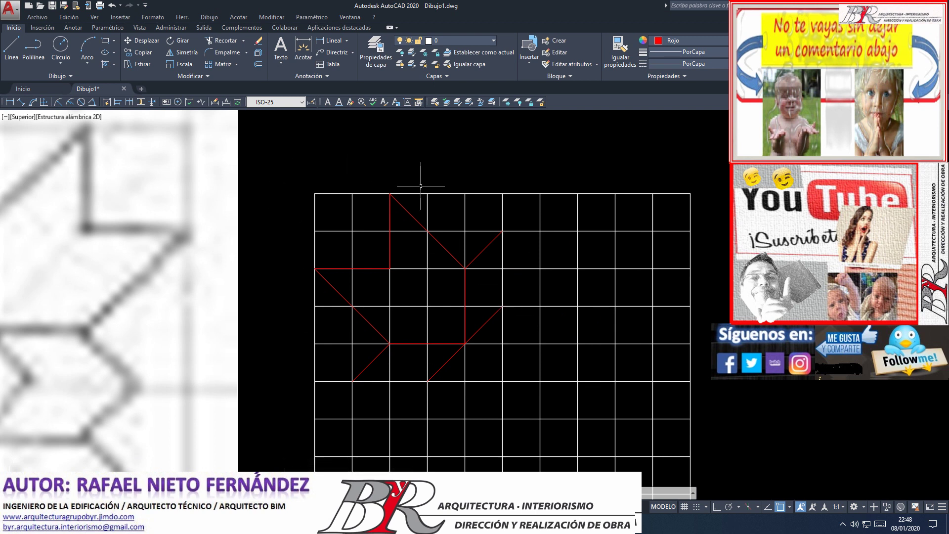
scroll(469, 188, "down", 4)
right_click(469, 188)
scroll(470, 188, "up", 2)
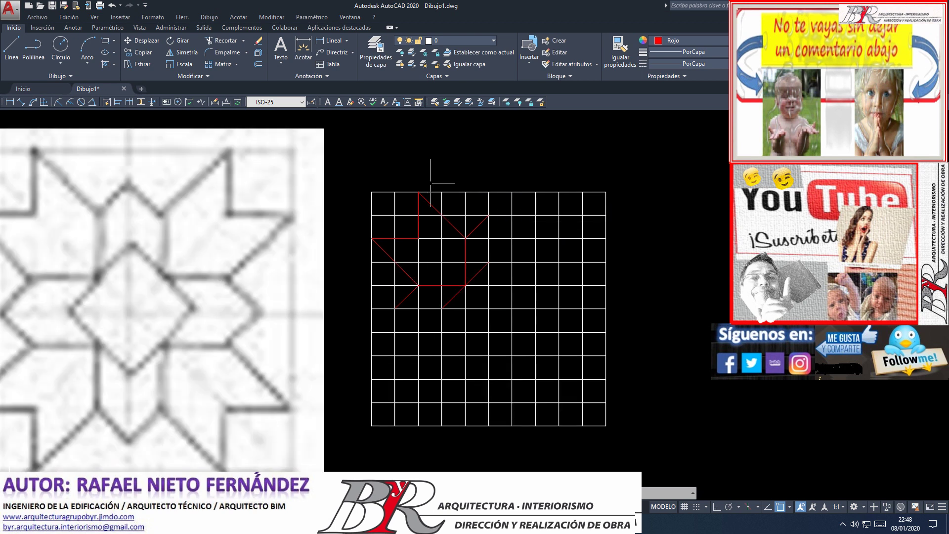
left_click(428, 201)
left_click(408, 237)
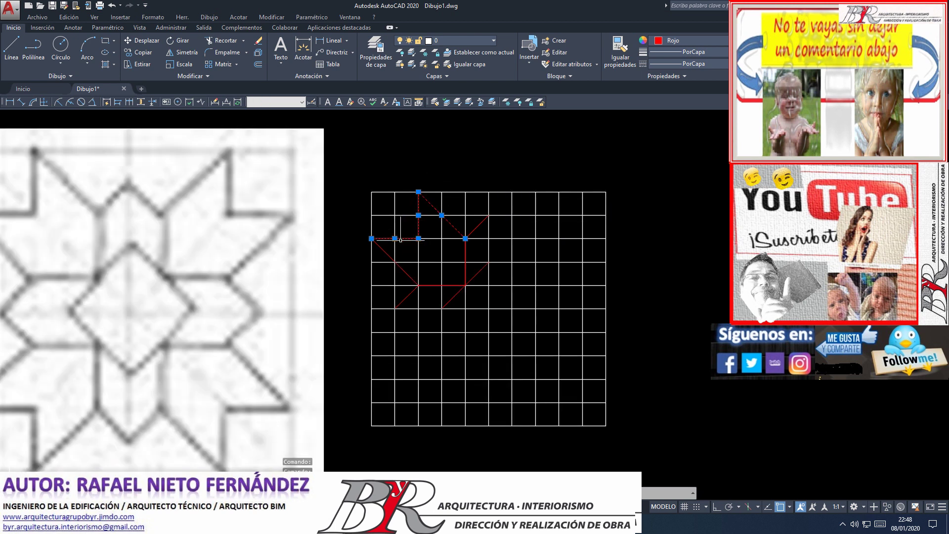
left_click(384, 249)
left_click(406, 297)
left_click(433, 285)
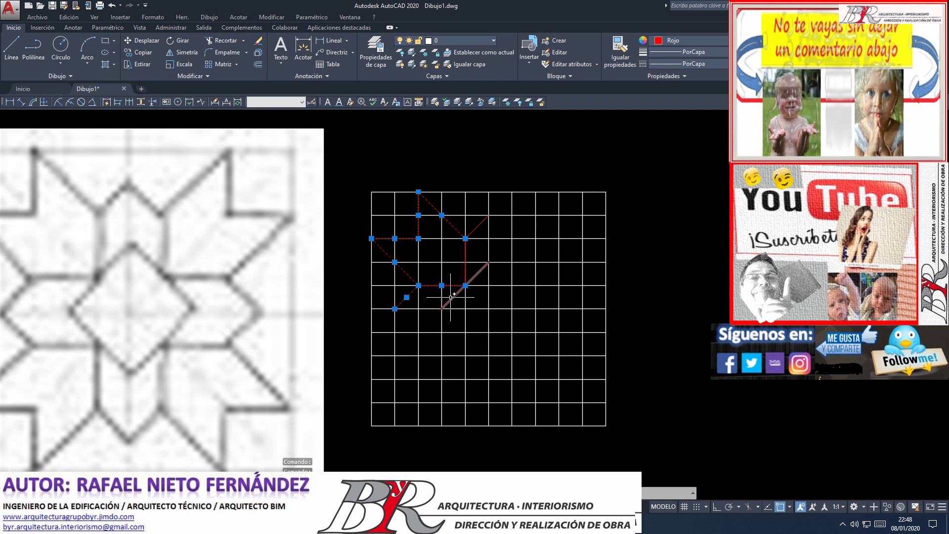
left_click(451, 298)
left_click(465, 272)
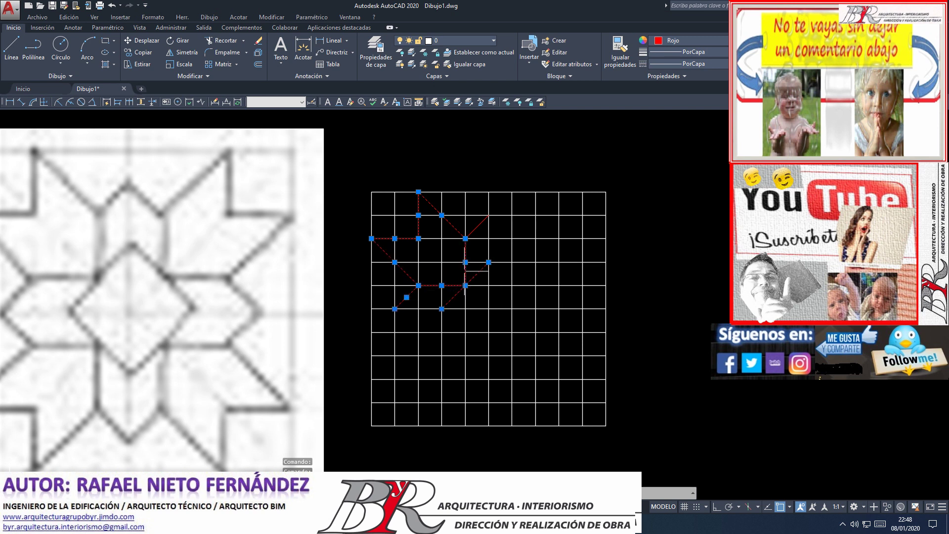
left_click(473, 229)
scroll(450, 207, "up", 2)
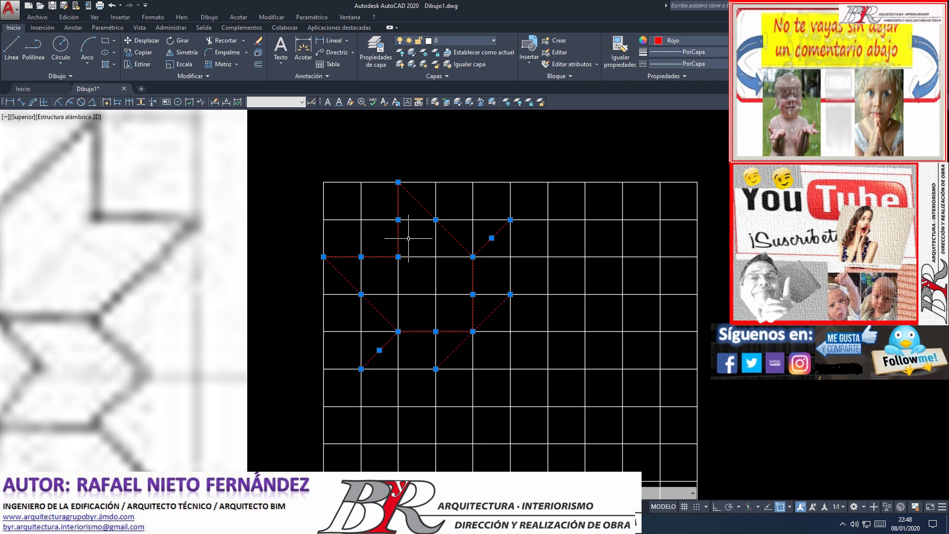
scroll(408, 238, "down", 3)
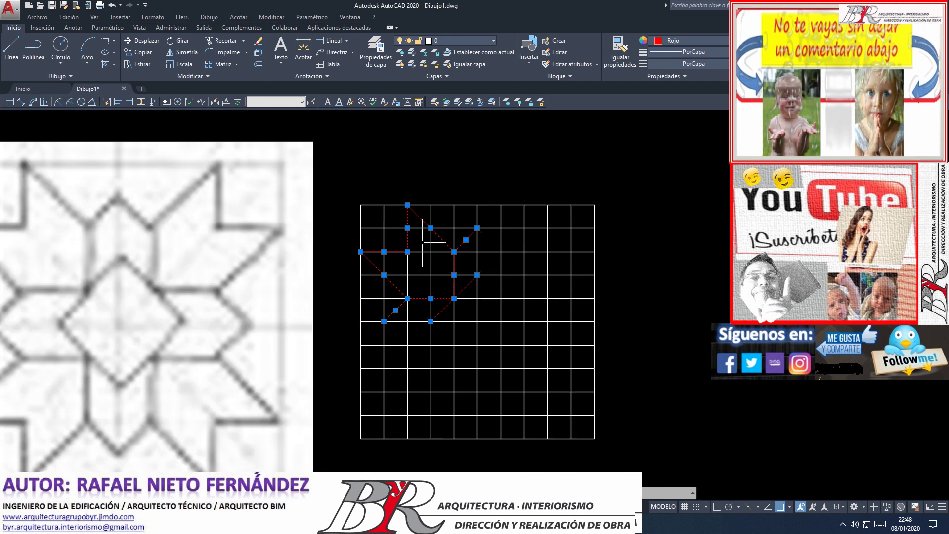
scroll(424, 240, "down", 2)
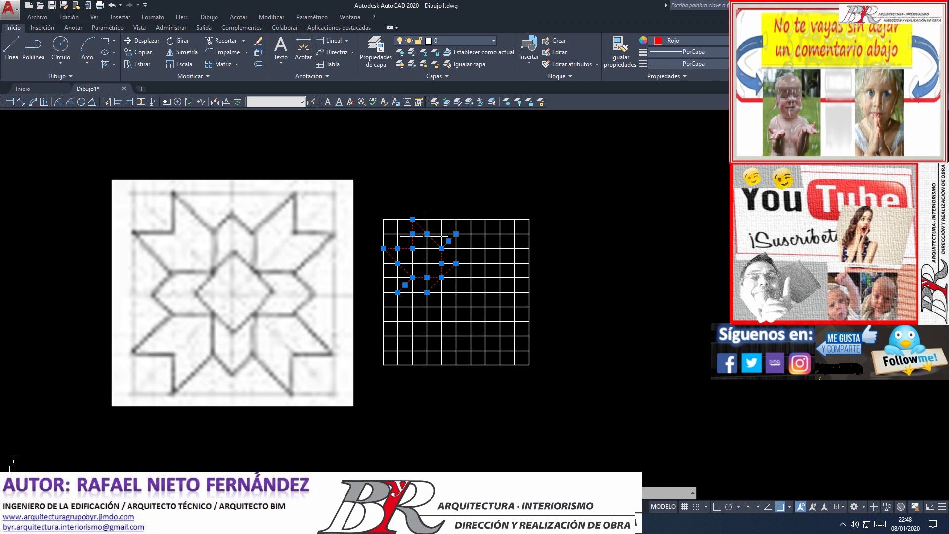
scroll(424, 236, "up", 2)
scroll(445, 245, "down", 2)
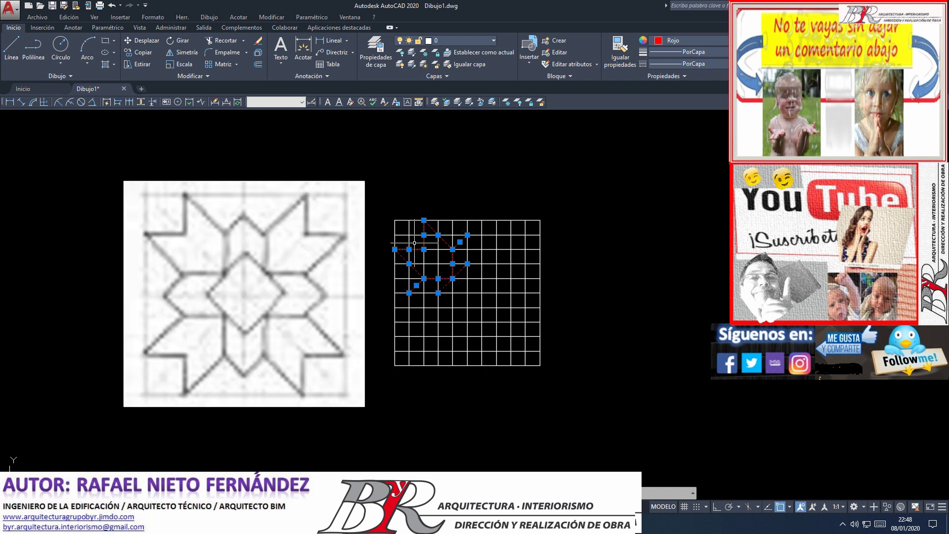
scroll(377, 239, "up", 2)
scroll(411, 245, "down", 2)
scroll(410, 247, "up", 2)
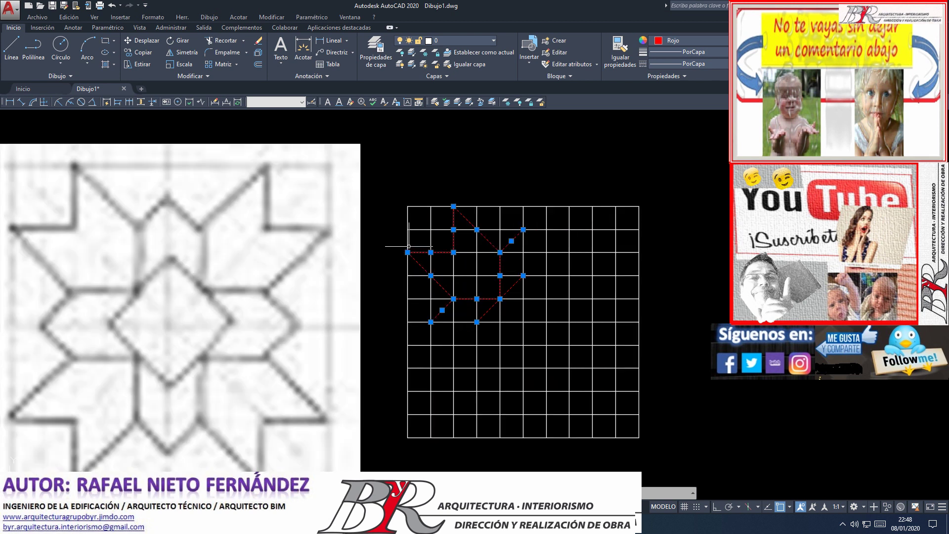
scroll(407, 251, "down", 2)
scroll(406, 253, "up", 2)
scroll(408, 254, "down", 2)
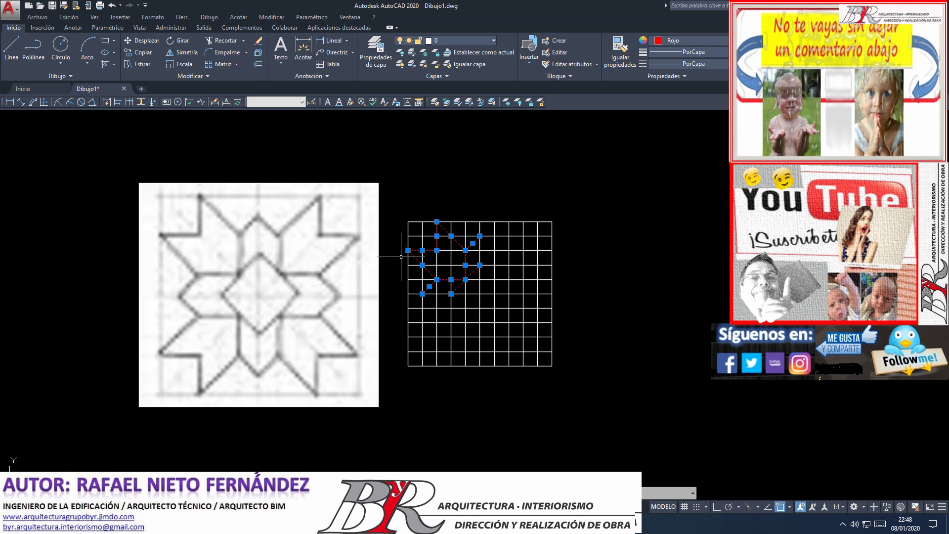
scroll(399, 257, "up", 2)
scroll(397, 257, "down", 2)
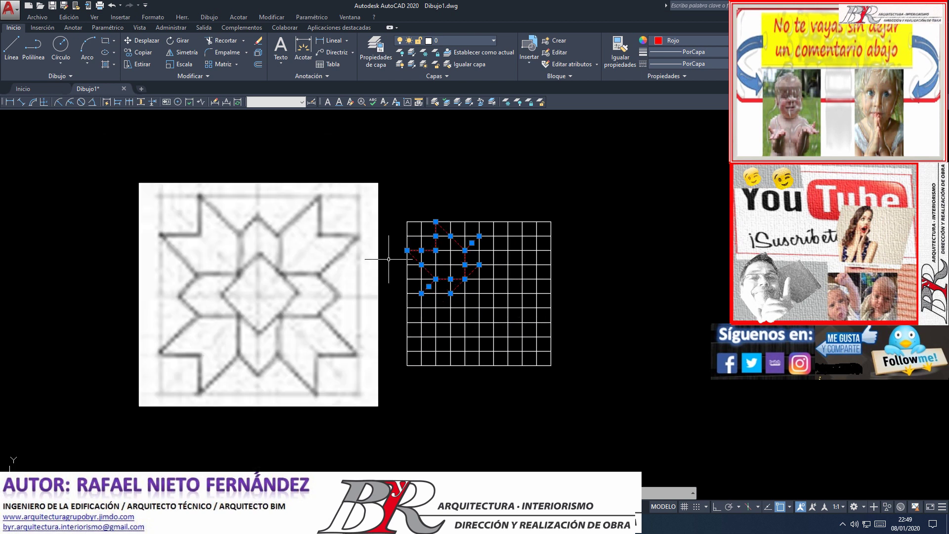
scroll(388, 258, "up", 2)
scroll(385, 259, "down", 2)
scroll(383, 259, "up", 2)
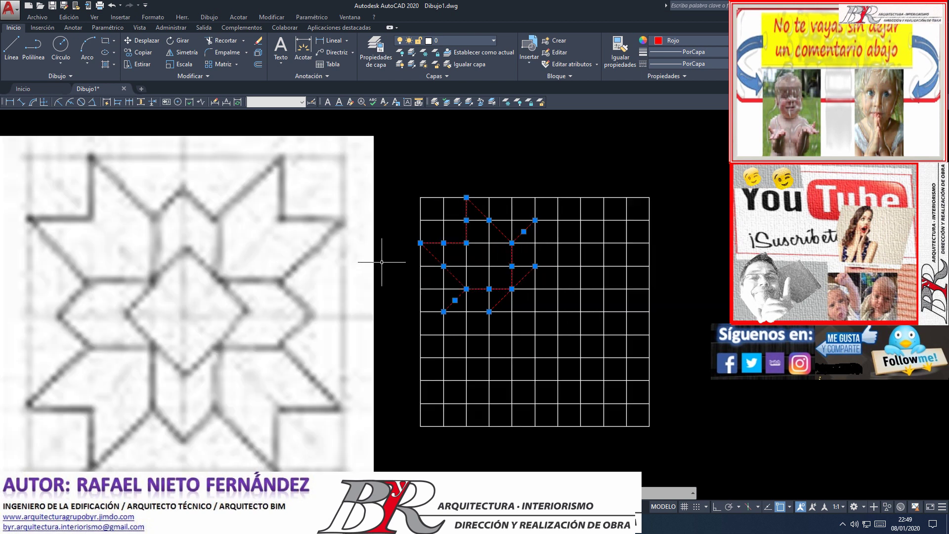
scroll(382, 262, "down", 2)
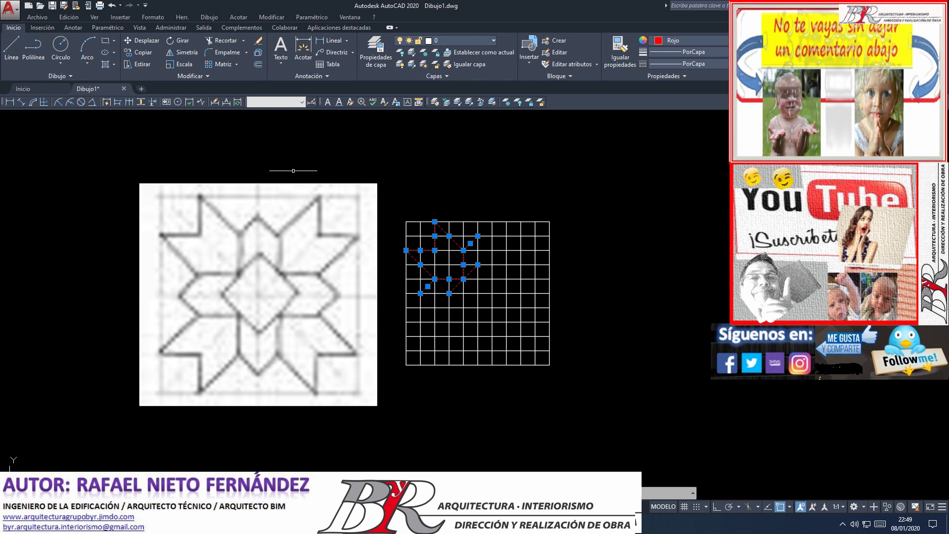
- Mirror the red lines about the grid's top-to-bottom midpoint axis, keeping the originals
left_click(183, 50)
left_click(477, 221)
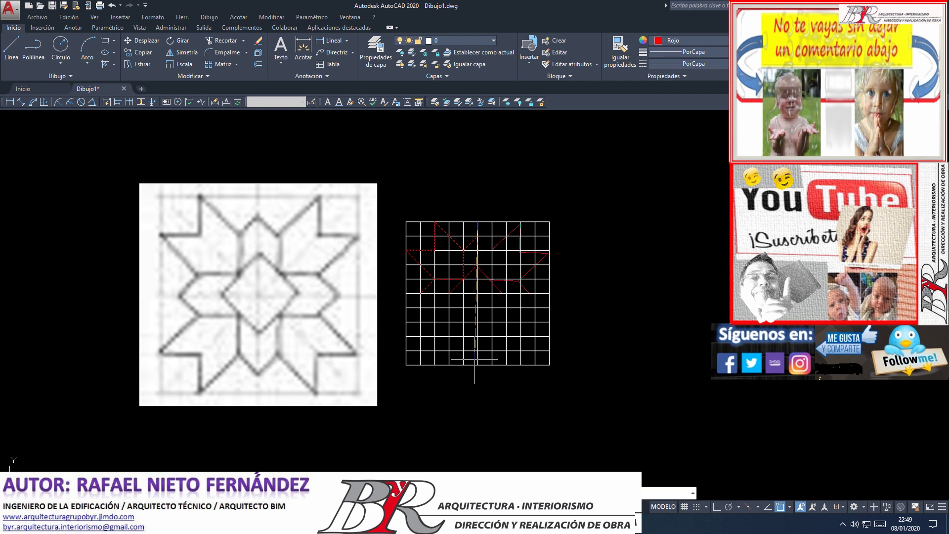
left_click(478, 363)
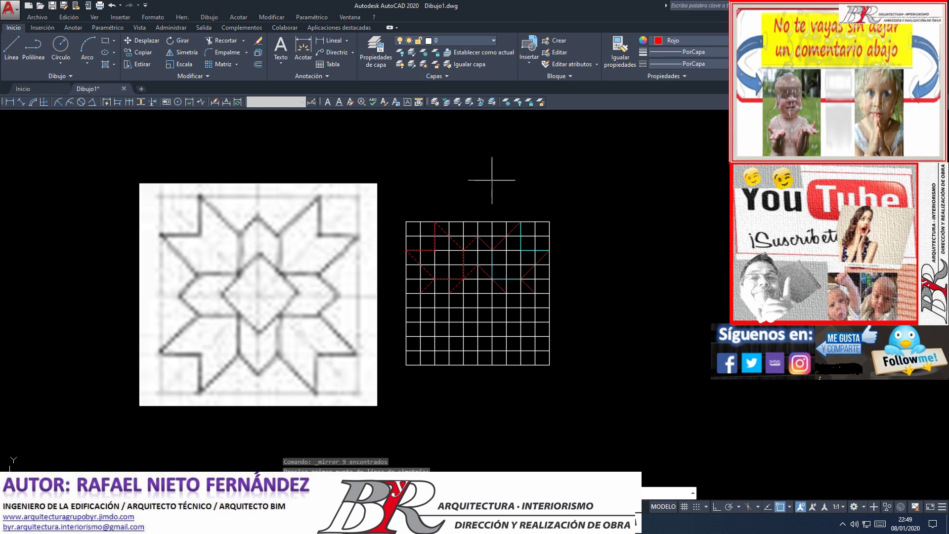
key("Return")
scroll(585, 241, "up", 4)
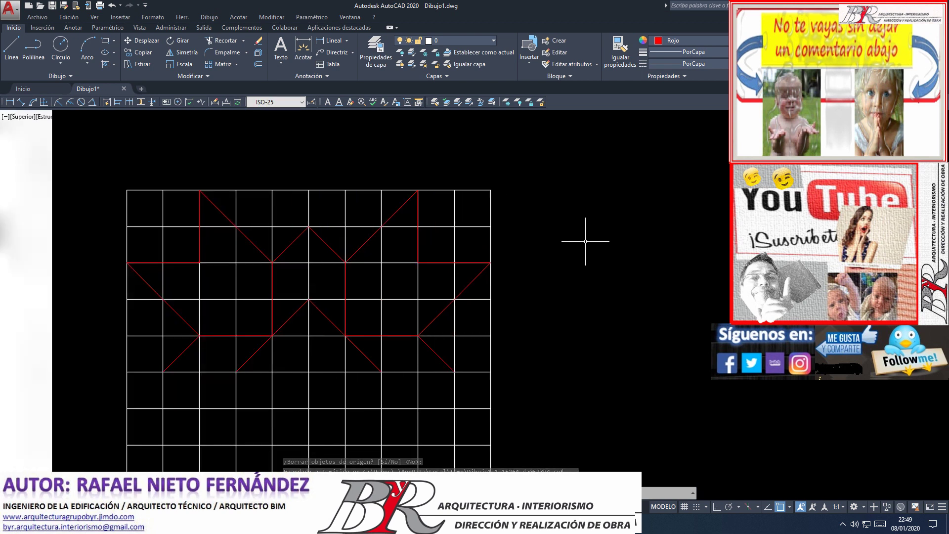
scroll(585, 241, "down", 2)
scroll(584, 241, "down", 2)
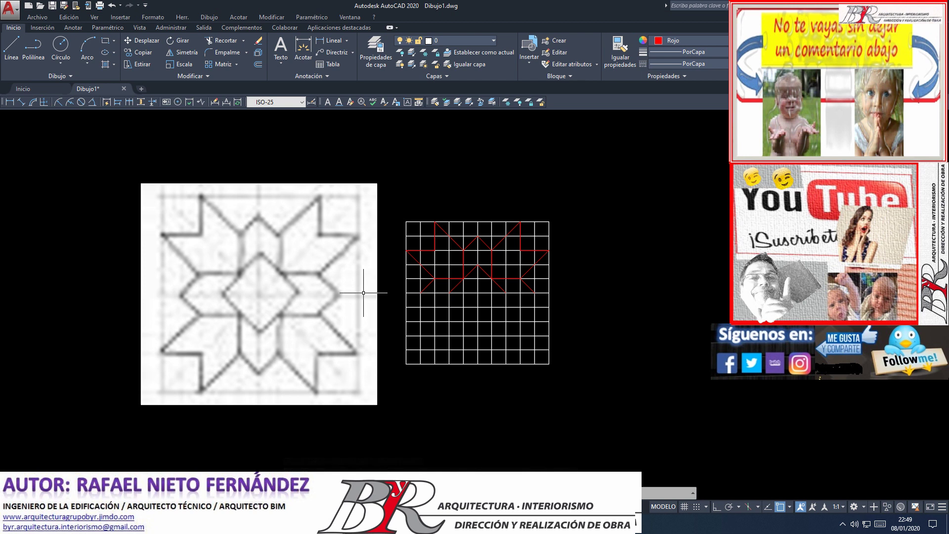
scroll(589, 267, "up", 2)
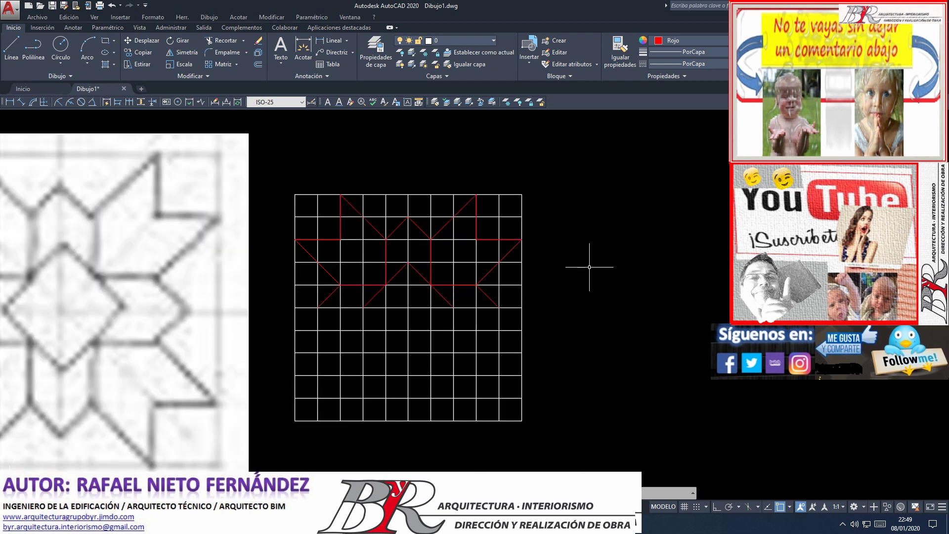
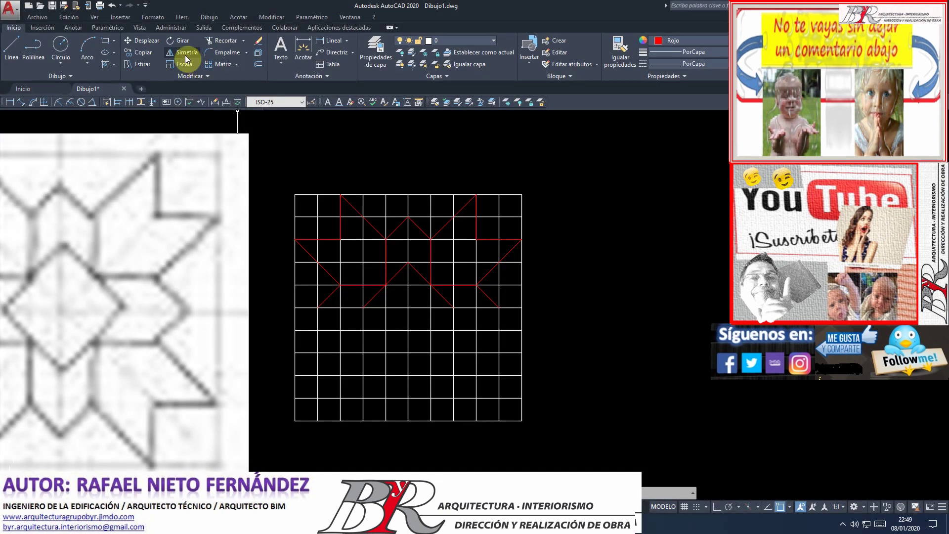
- Mirror the top grid rows and red star lines across the middle horizontal line, keeping the originals
left_click(187, 58)
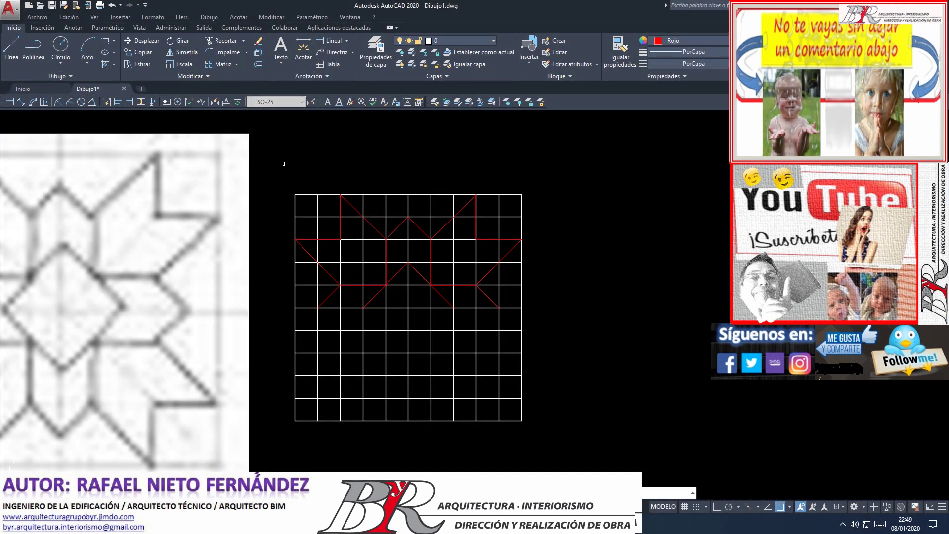
left_click(283, 164)
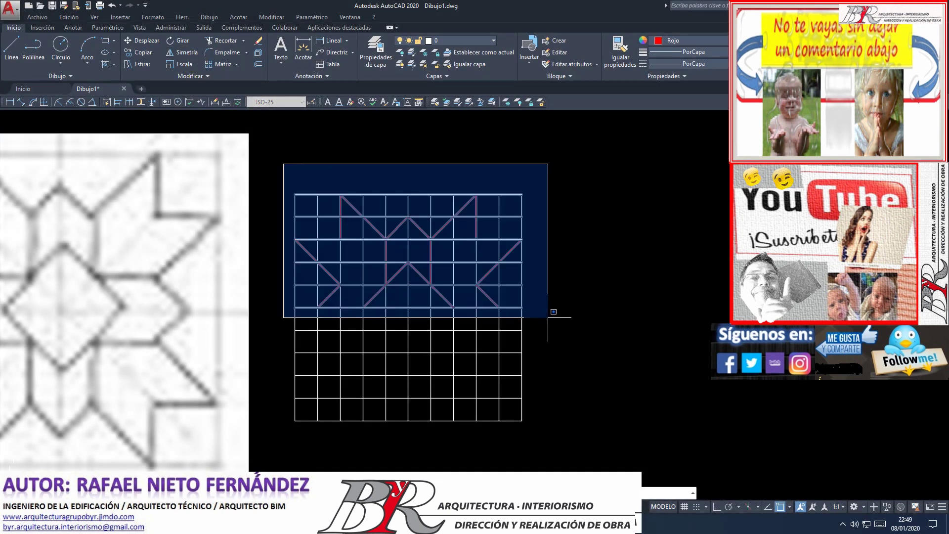
left_click(548, 317)
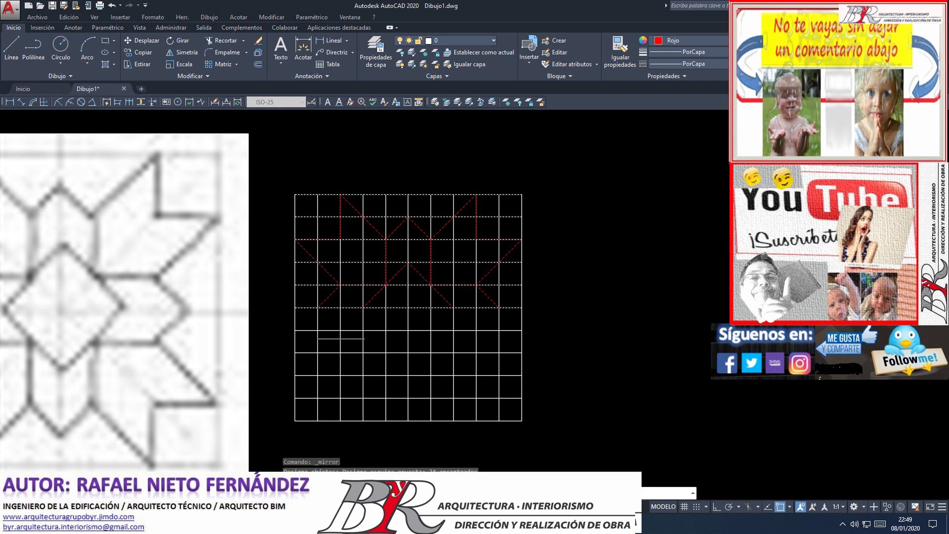
key("Return")
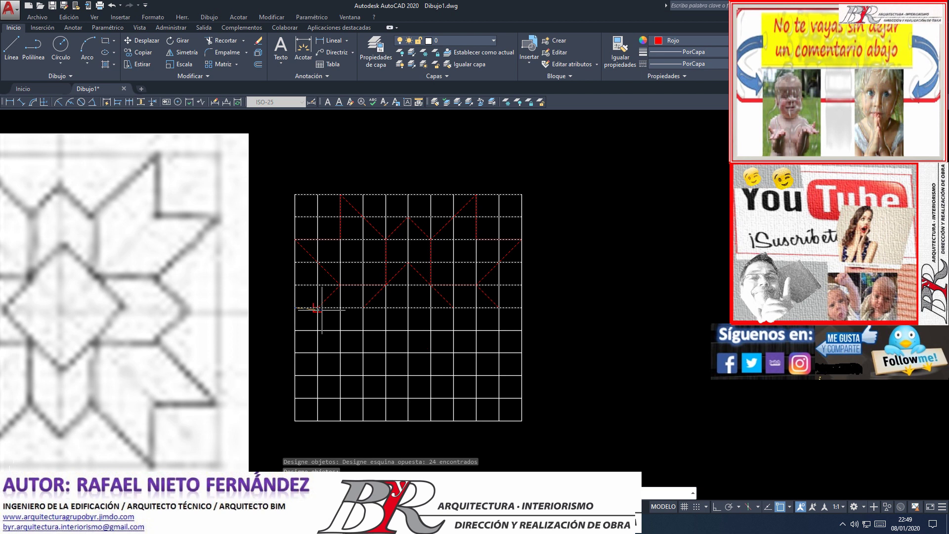
left_click(294, 308)
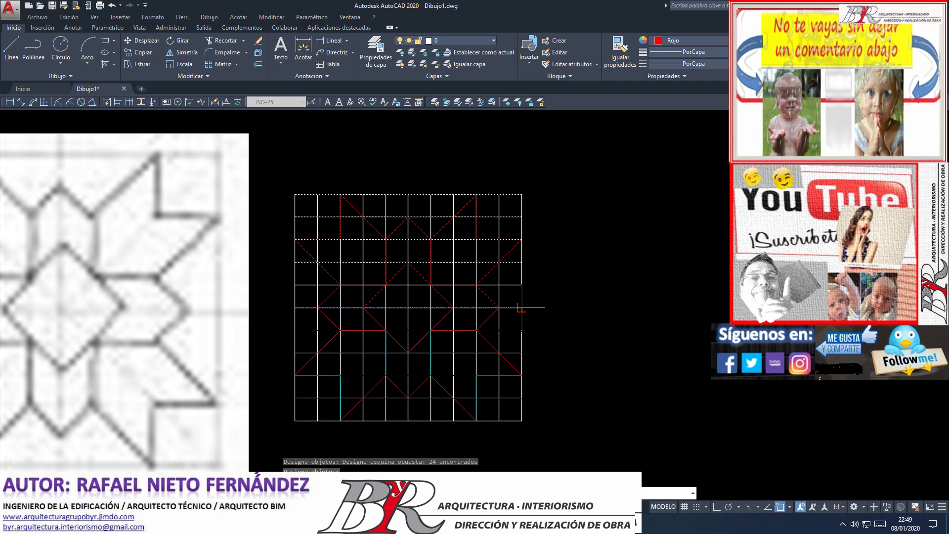
left_click(519, 307)
key("Return")
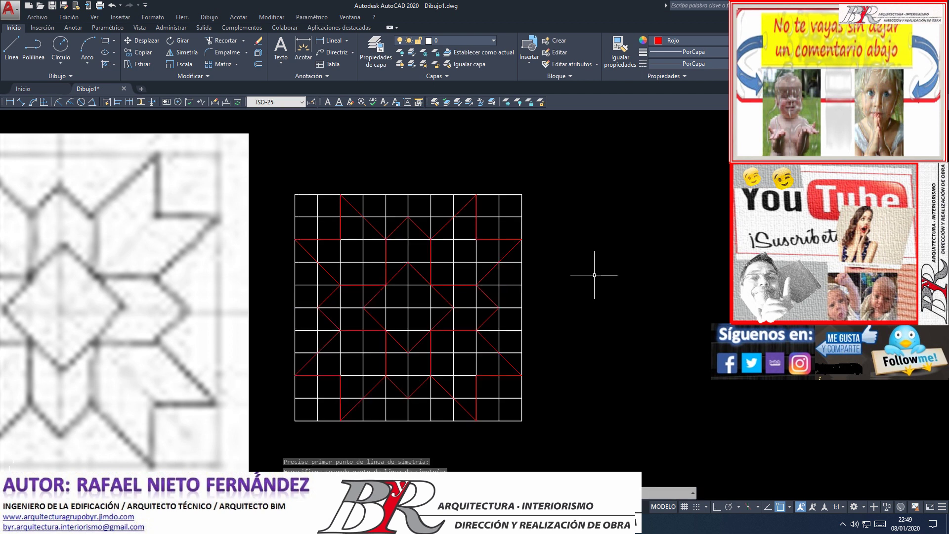
scroll(519, 280, "down", 1)
scroll(519, 280, "up", 1)
scroll(519, 279, "down", 1)
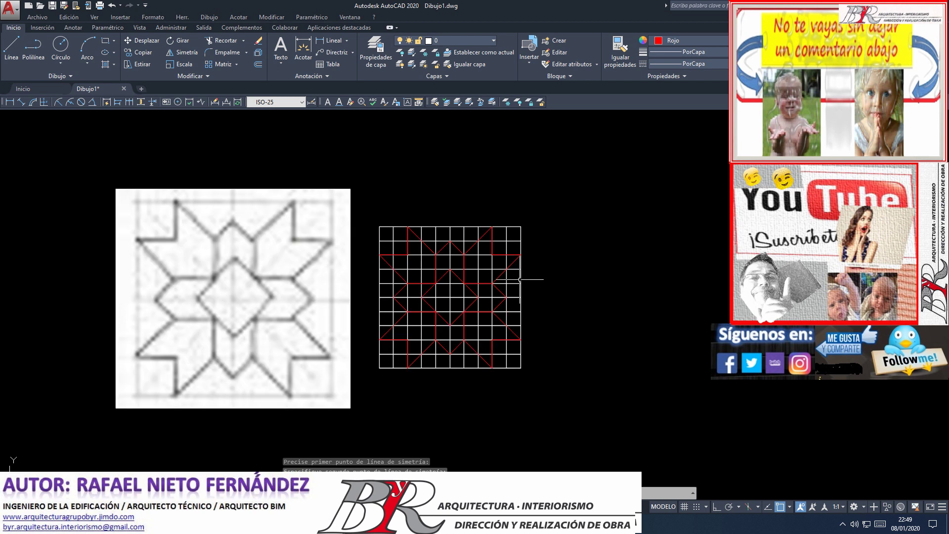
scroll(437, 282, "up", 2)
scroll(437, 283, "down", 2)
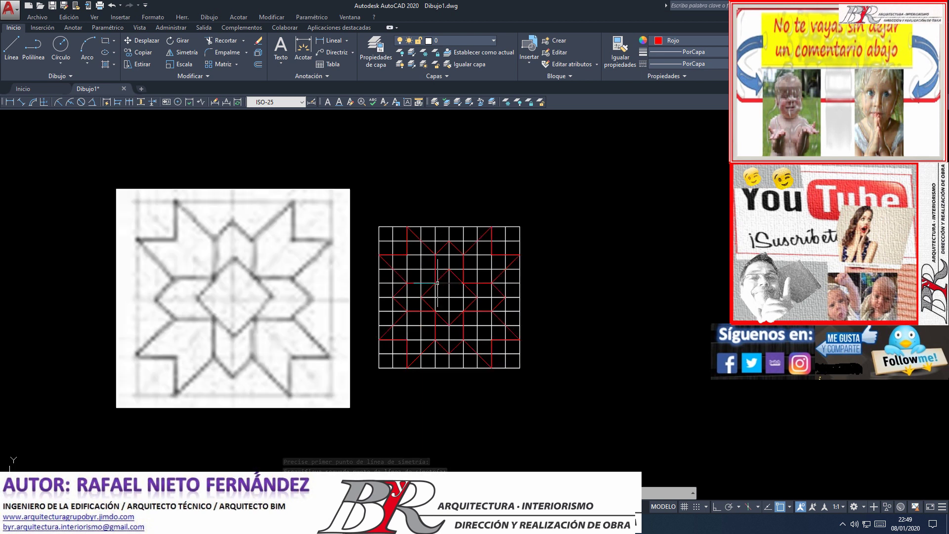
scroll(437, 283, "up", 2)
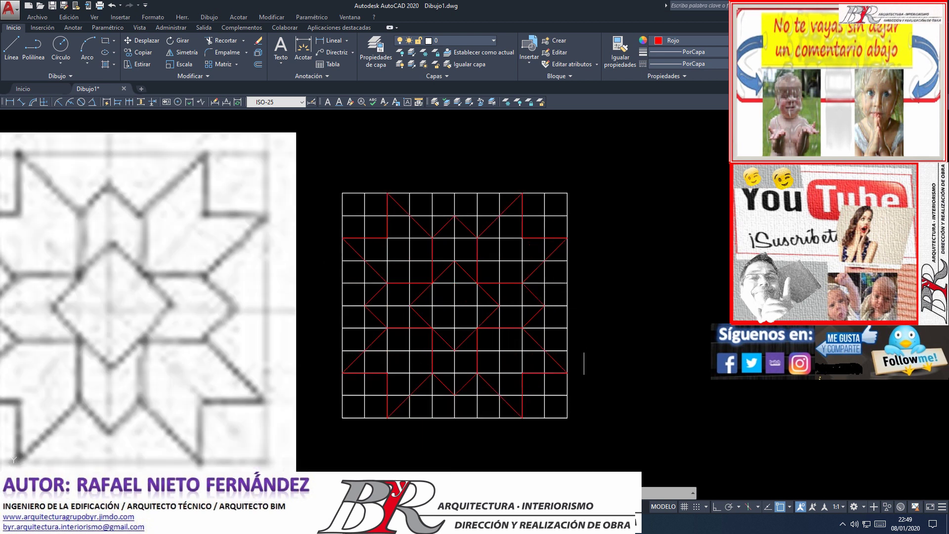
- Select the right-hand and top white grid lines with selection windows
left_click(586, 352)
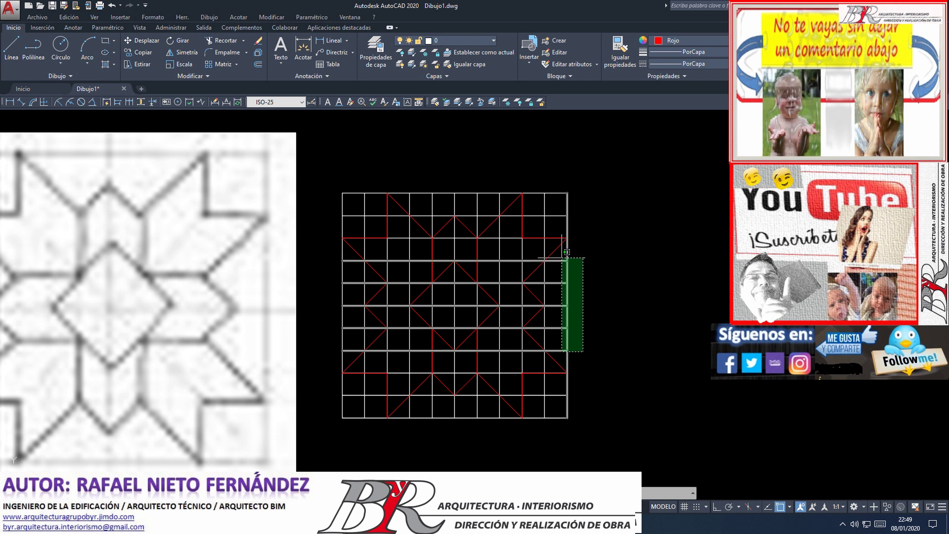
left_click(562, 247)
left_click(576, 195)
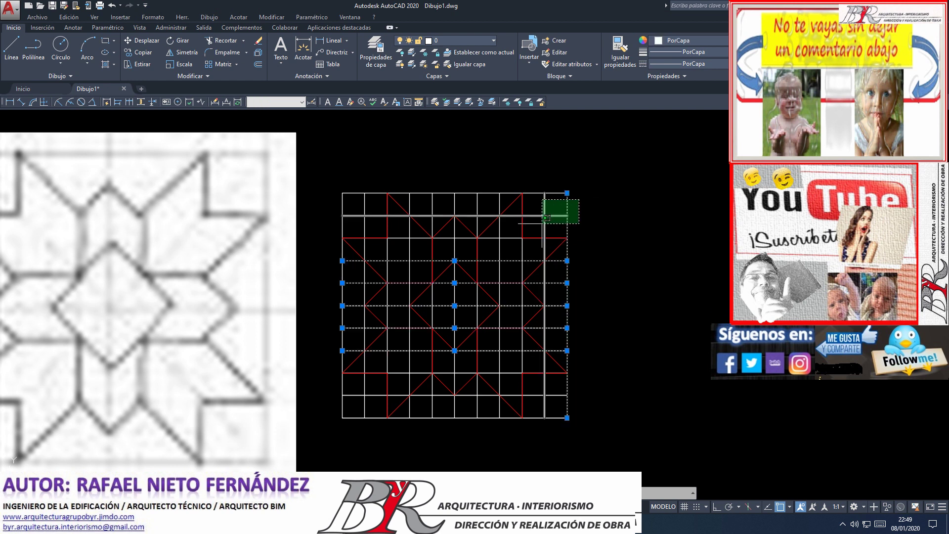
left_click(543, 219)
left_click(505, 198)
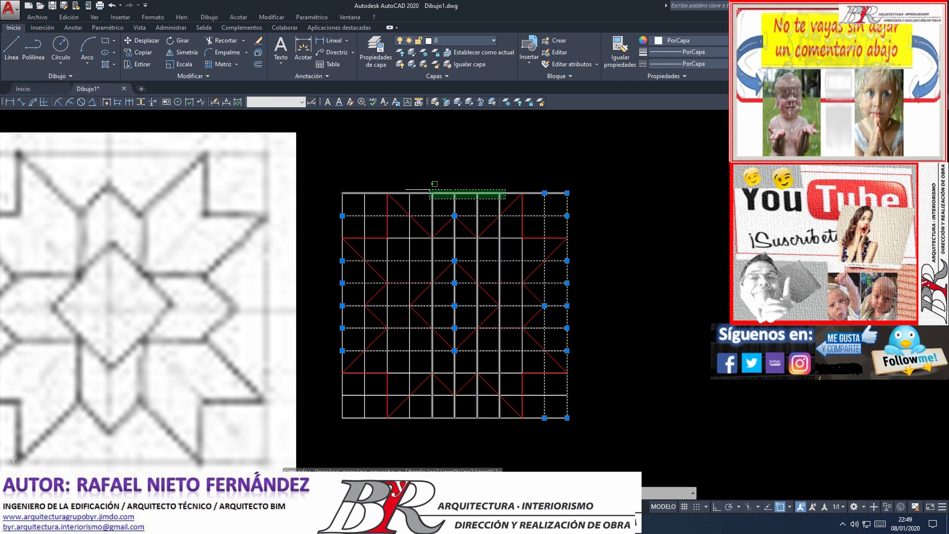
left_click(328, 165)
scroll(347, 193, "up", 4)
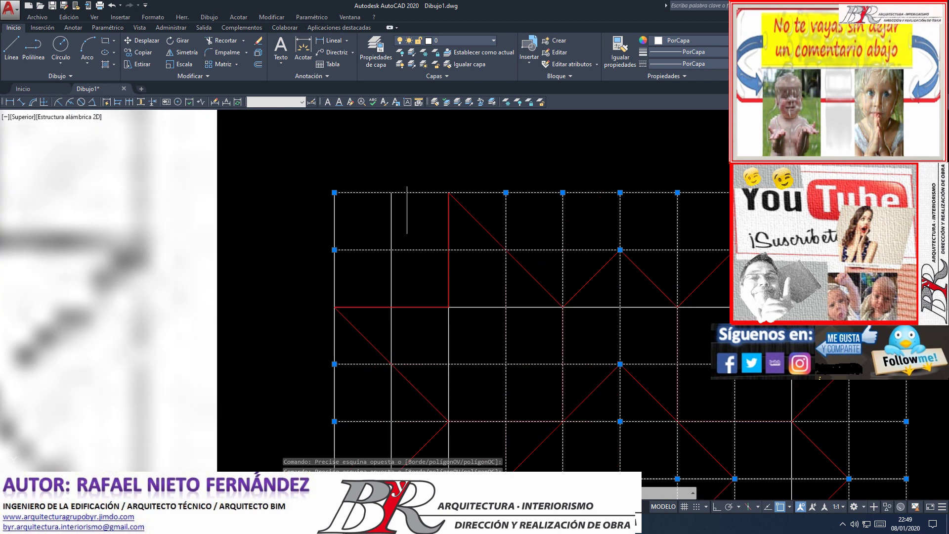
- Add the top-left grid lines and the lower horizontal grid line to the selection
left_click(407, 209)
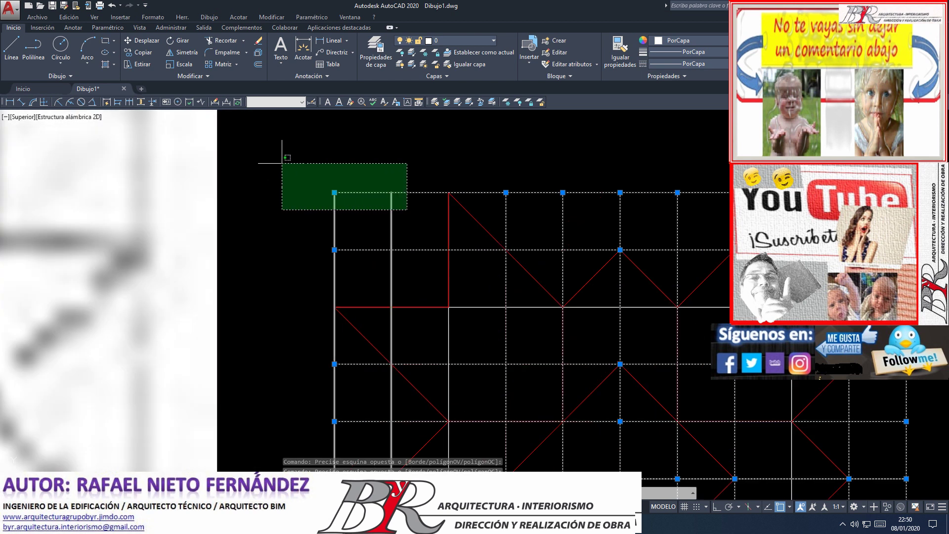
scroll(282, 162, "up", 2)
scroll(282, 162, "up", 2)
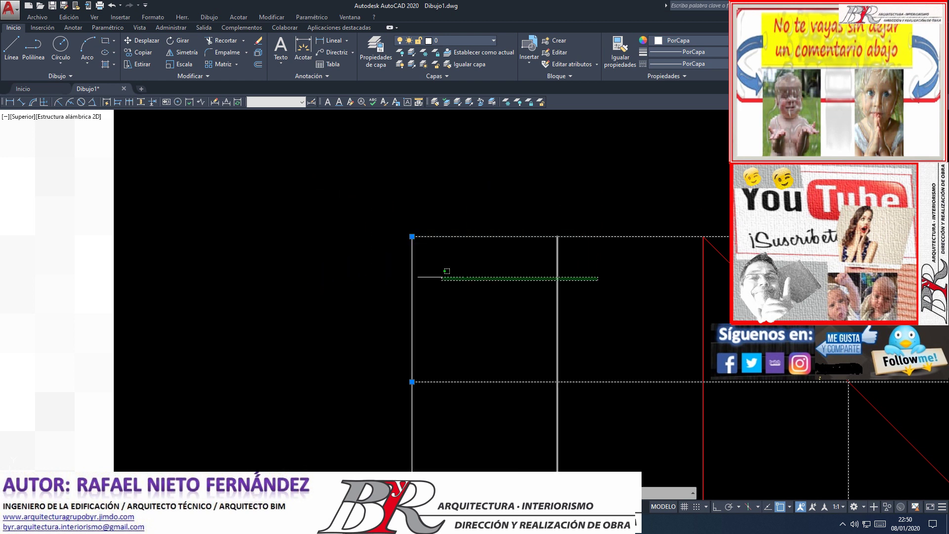
left_click(355, 193)
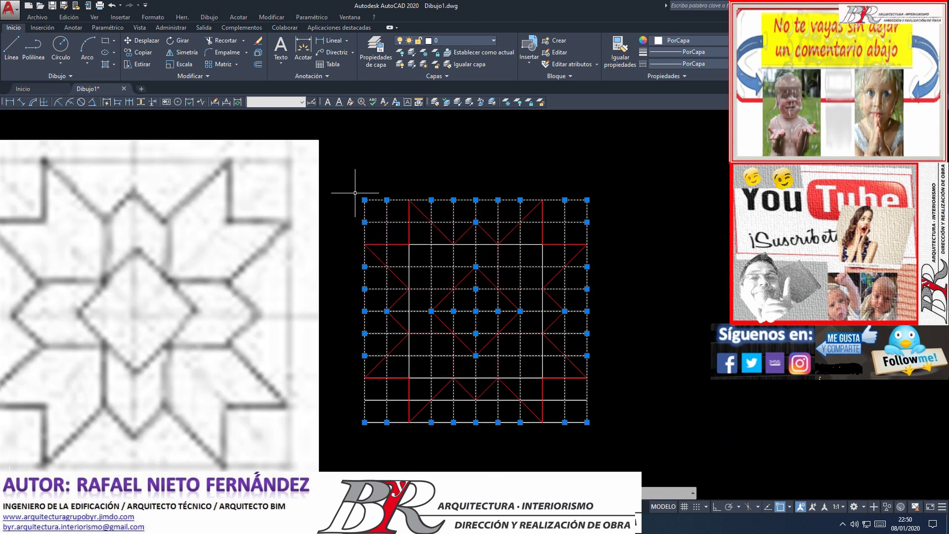
scroll(422, 418, "up", 2)
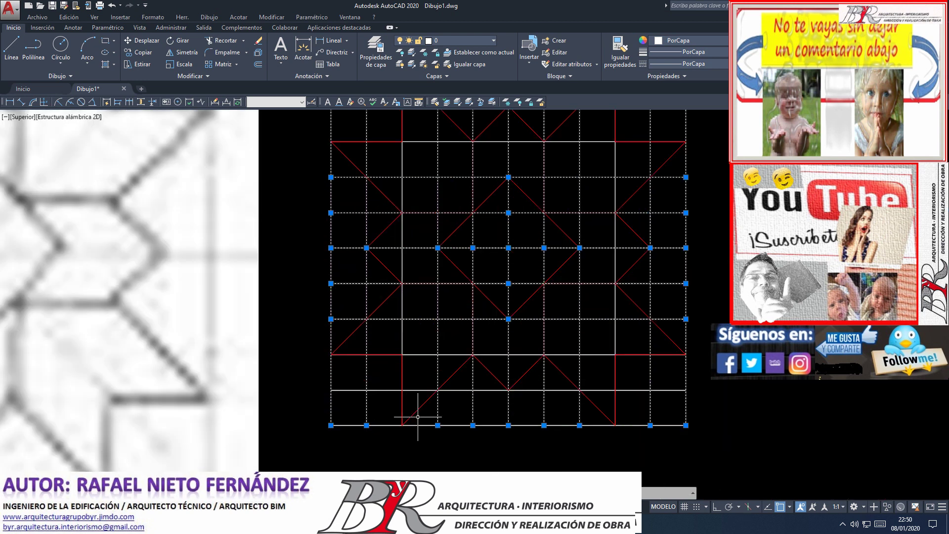
left_click(310, 381)
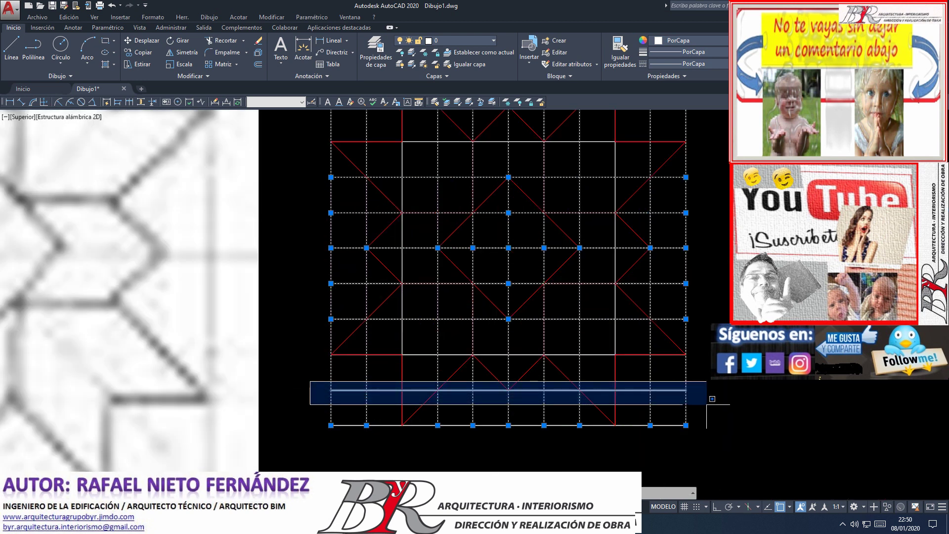
scroll(706, 404, "up", 2)
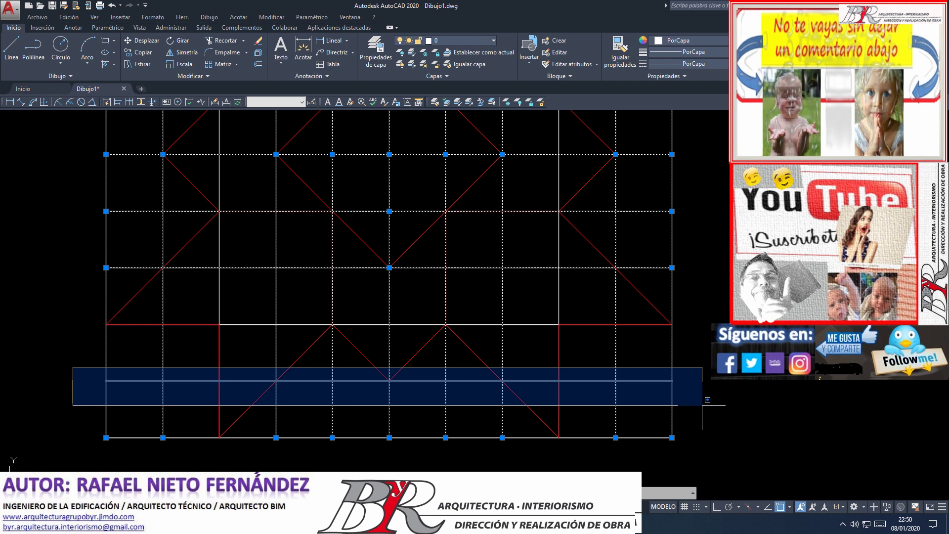
left_click(702, 405)
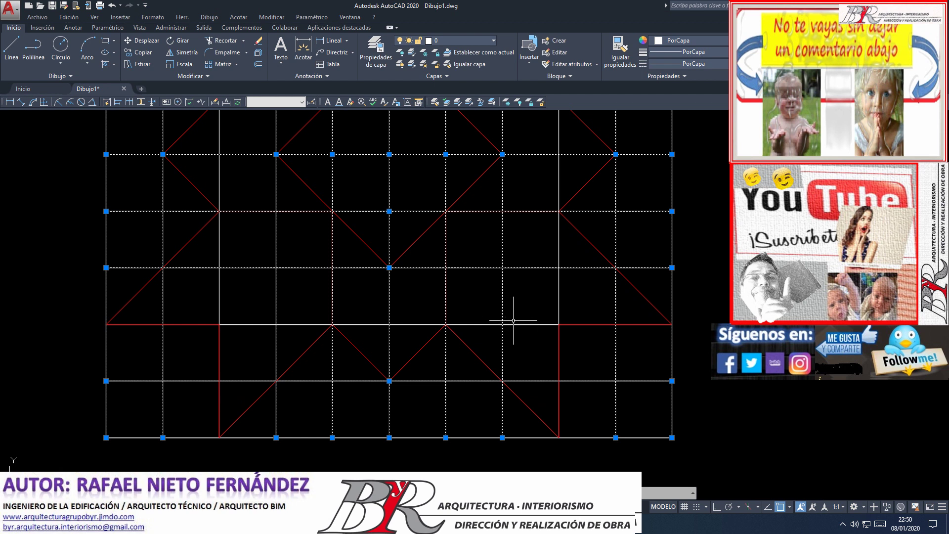
- Add the remaining white middle horizontal, vertical and upper horizontal grid lines individually
left_click(540, 324)
left_click(558, 309)
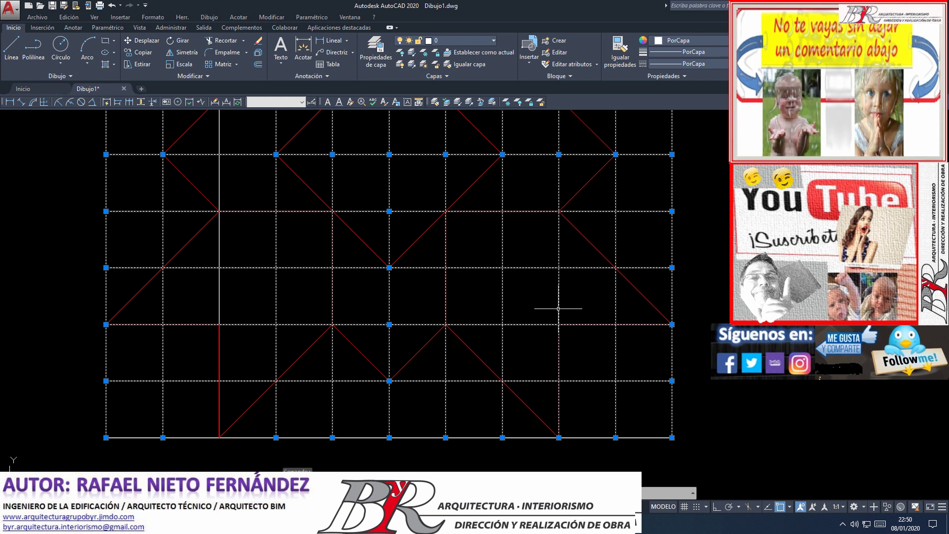
left_click(219, 294)
scroll(313, 328, "down", 1)
scroll(313, 328, "down", 3)
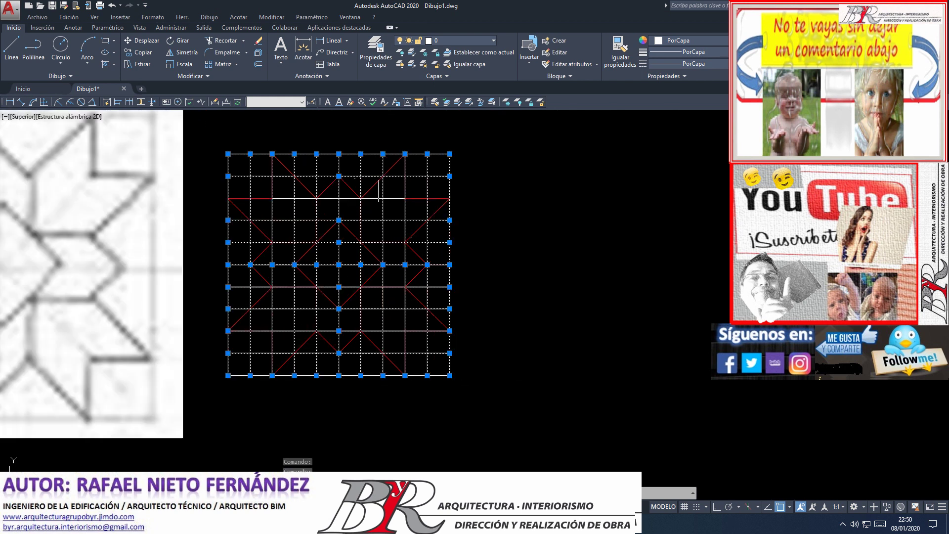
scroll(375, 188, "up", 4)
left_click(366, 238)
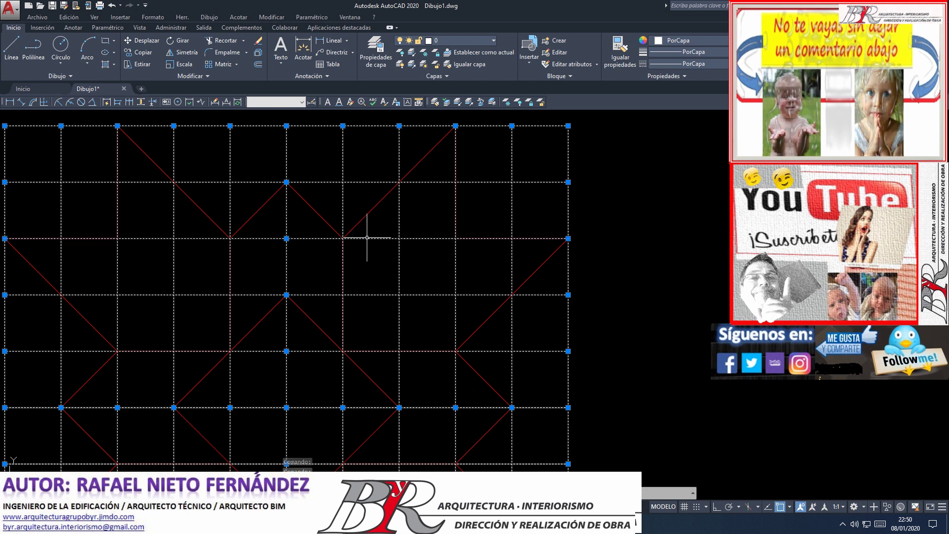
scroll(365, 241, "down", 3)
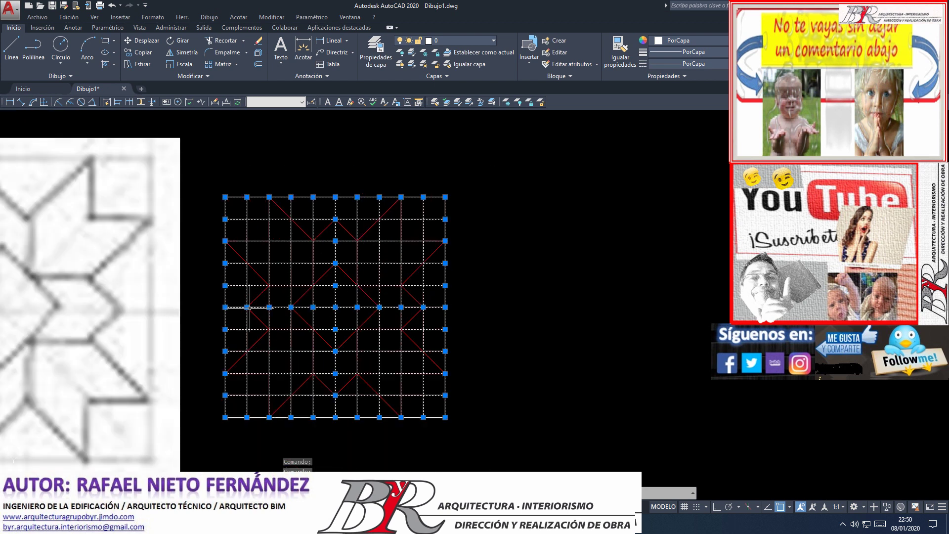
scroll(249, 307, "up", 3)
scroll(341, 299, "down", 3)
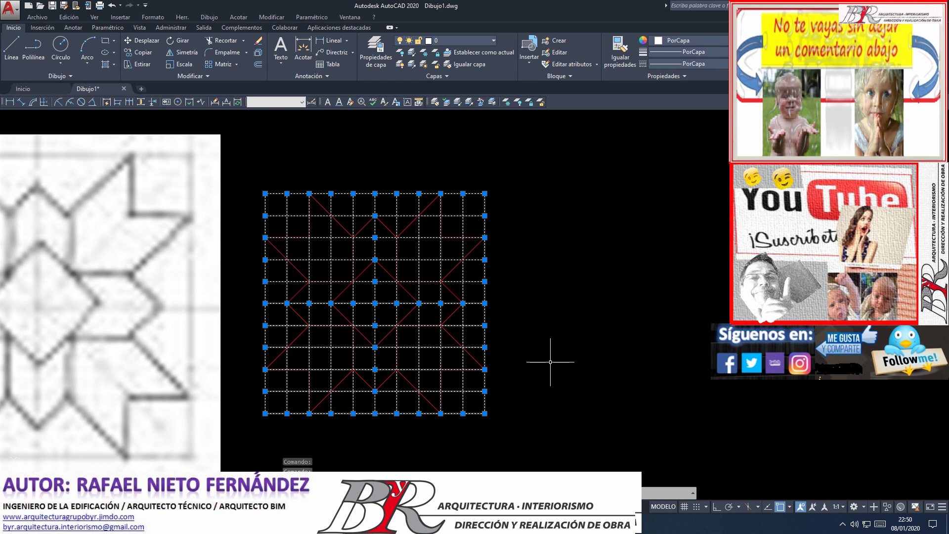
- Delete all the selected white grid lines
key("Delete")
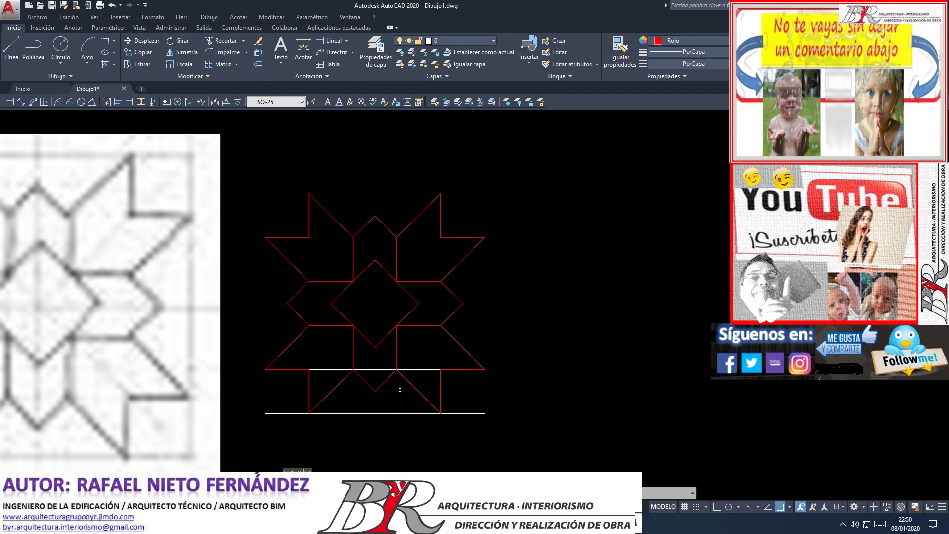
scroll(424, 364, "down", 2)
scroll(264, 328, "up", 2)
scroll(426, 339, "down", 2)
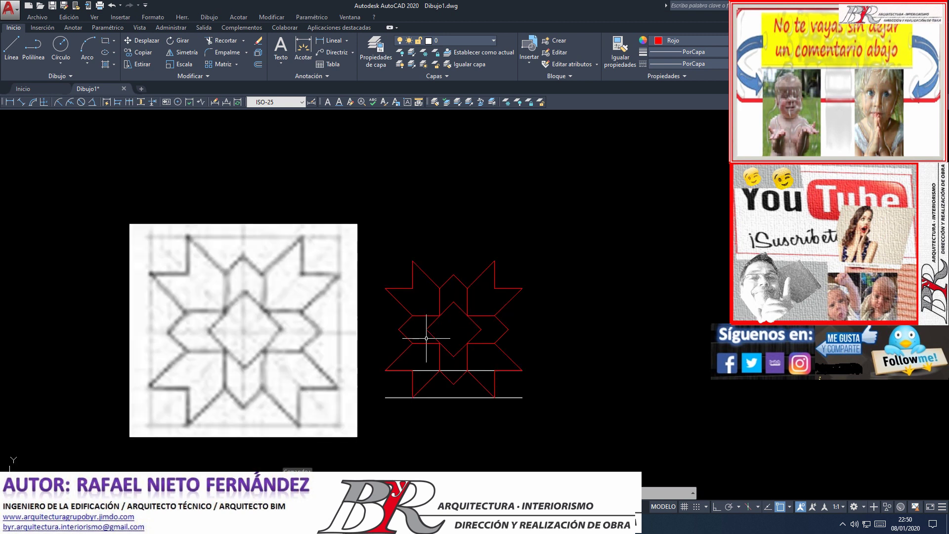
scroll(393, 382, "up", 2)
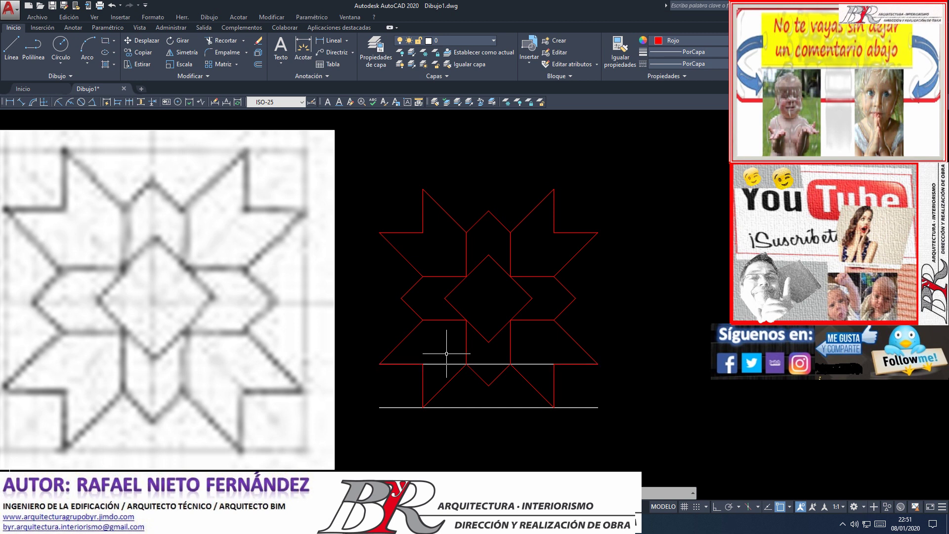
- Erase the stray horizontal line in the lower star pattern using B (BORRA)
type("b")
key("Return")
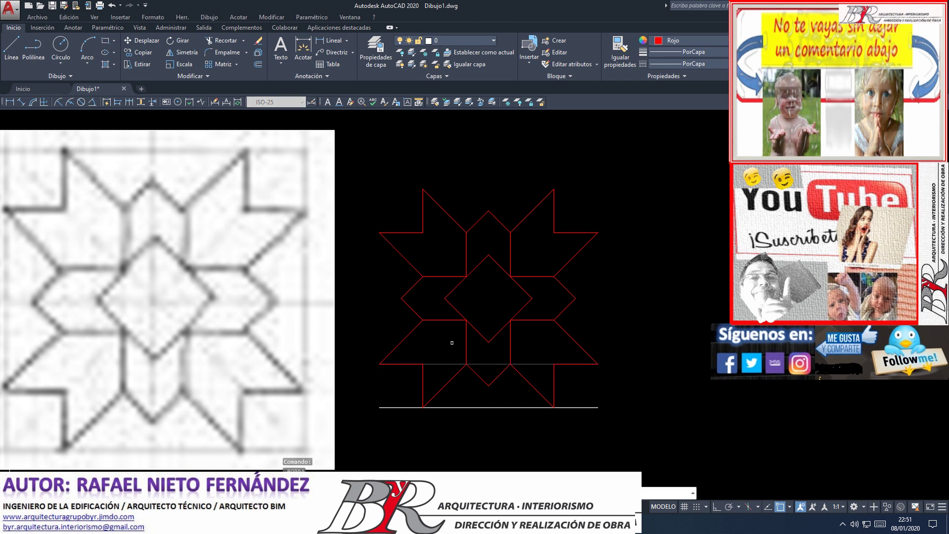
left_click(435, 364)
key("Return")
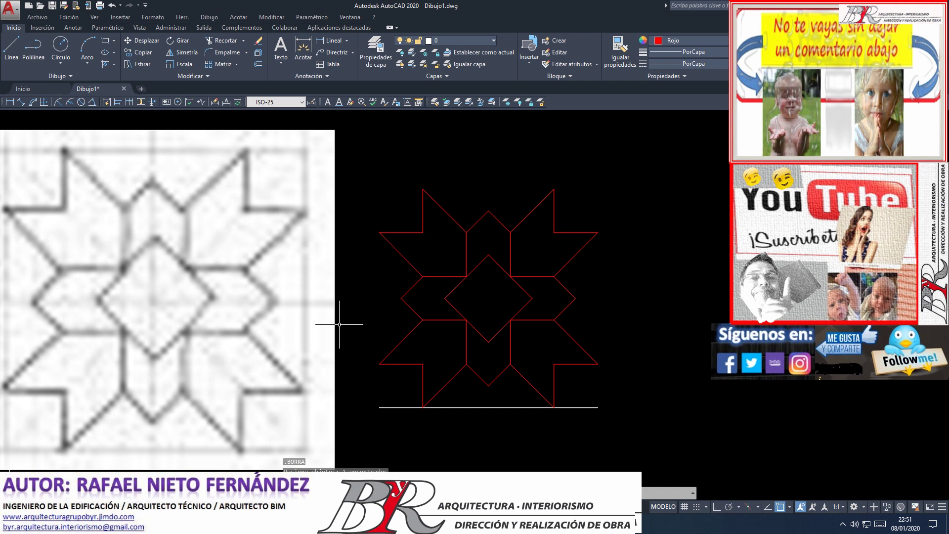
left_click(7, 48)
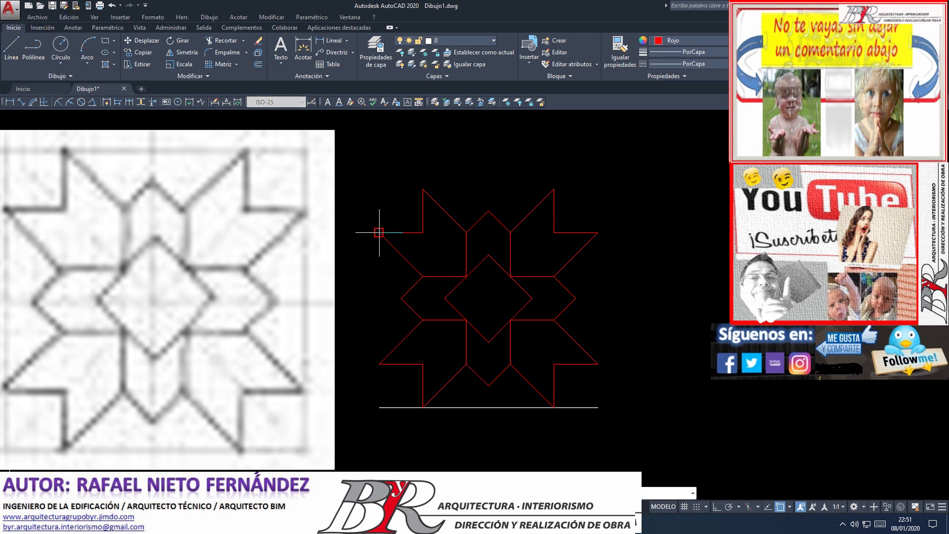
- With Ortho on, draw the left, top, right and bottom edges of the square border around the star
key("Return")
key("F8")
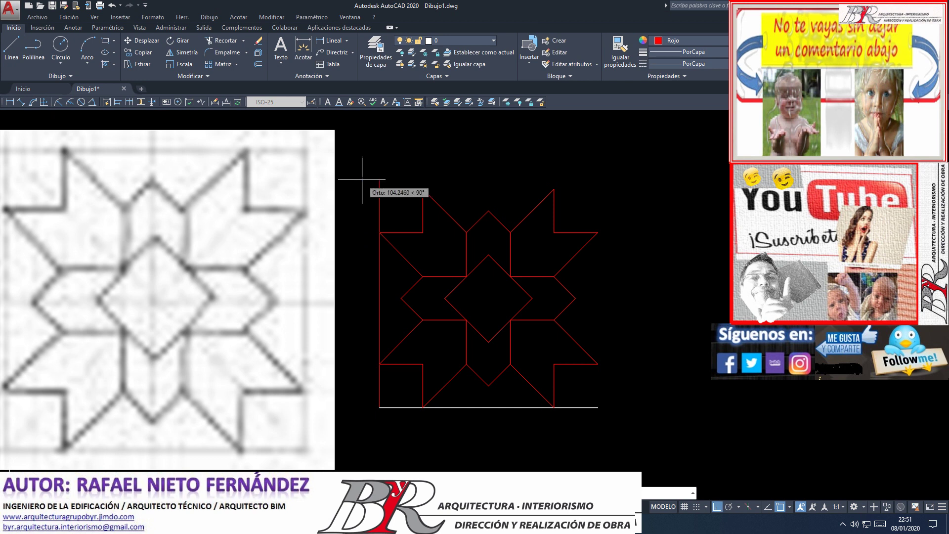
left_click(361, 179)
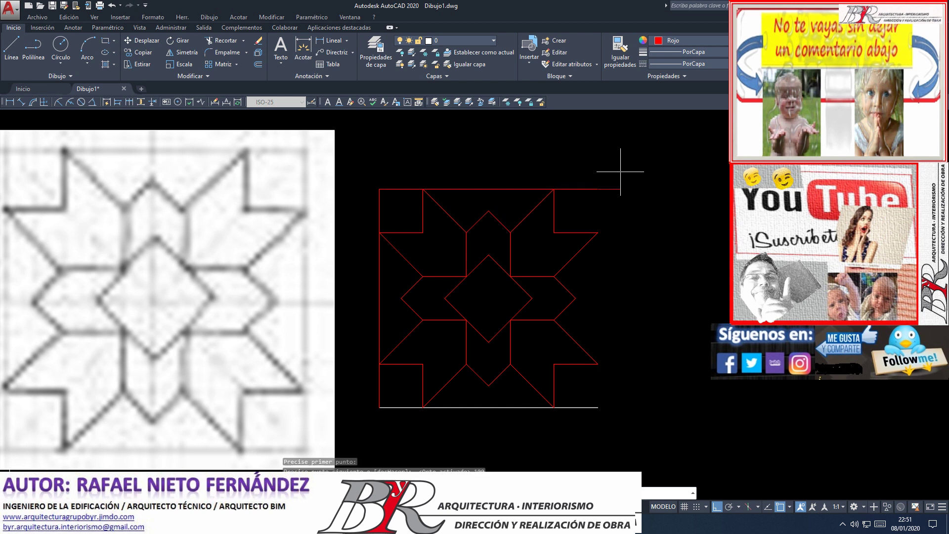
left_click(620, 172)
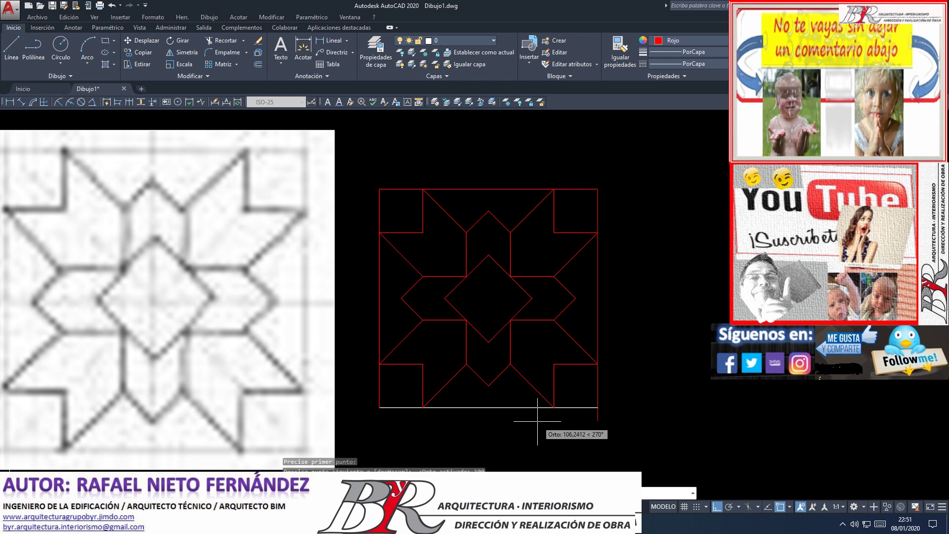
left_click(379, 407)
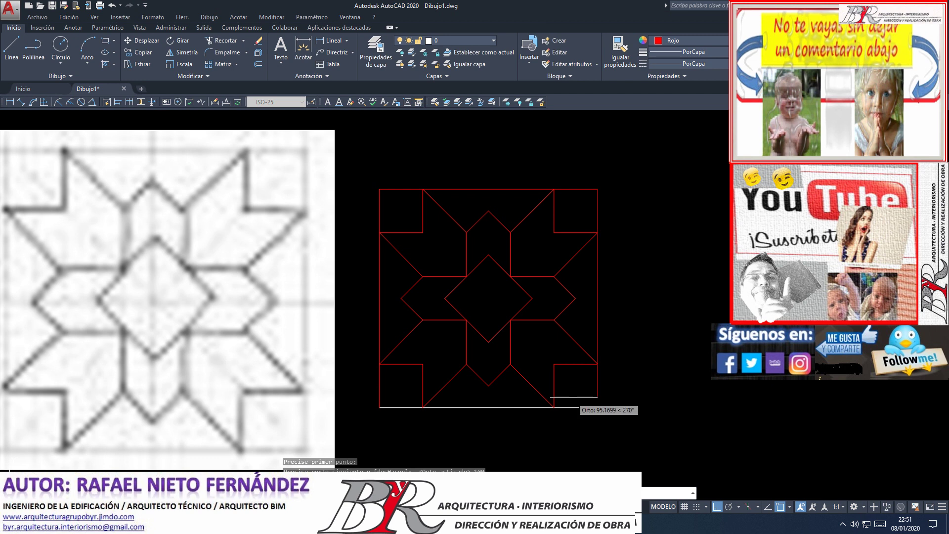
left_click(598, 407)
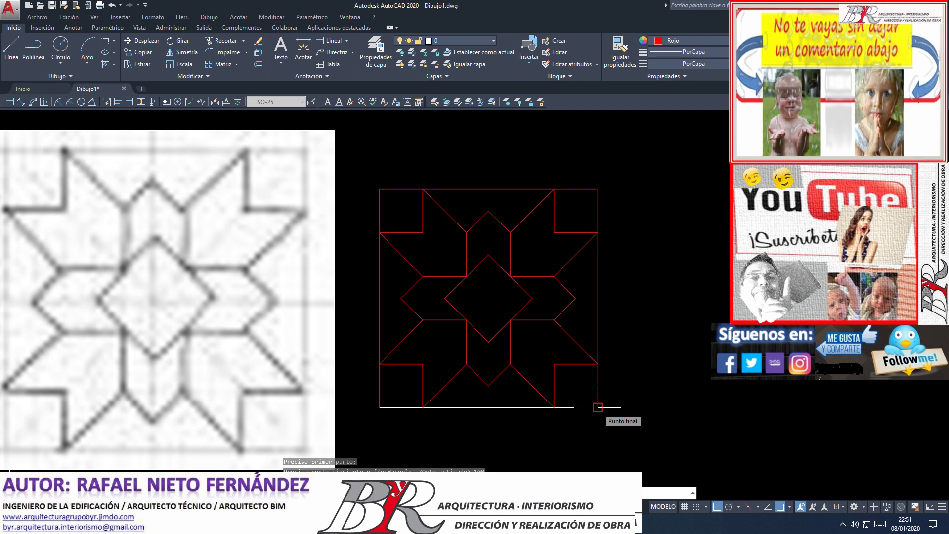
left_click(598, 407)
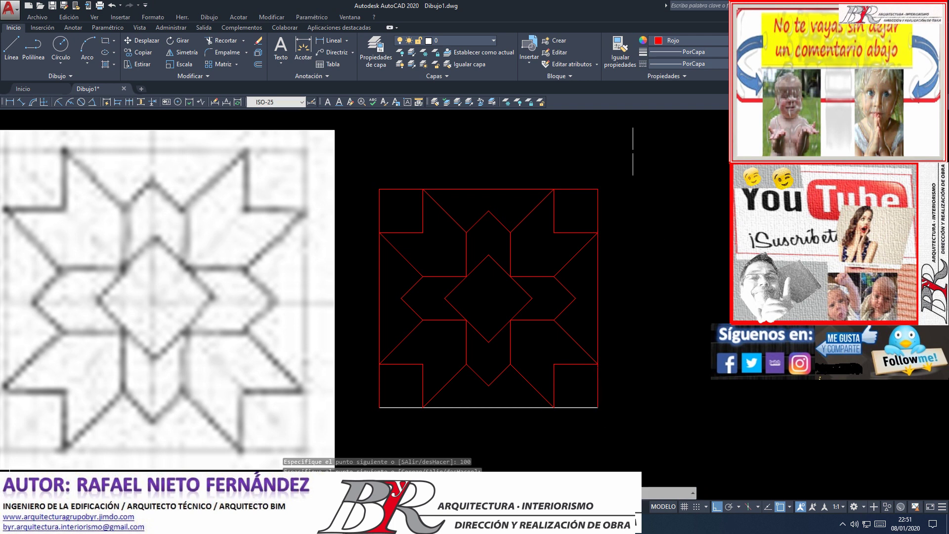
left_click(622, 57)
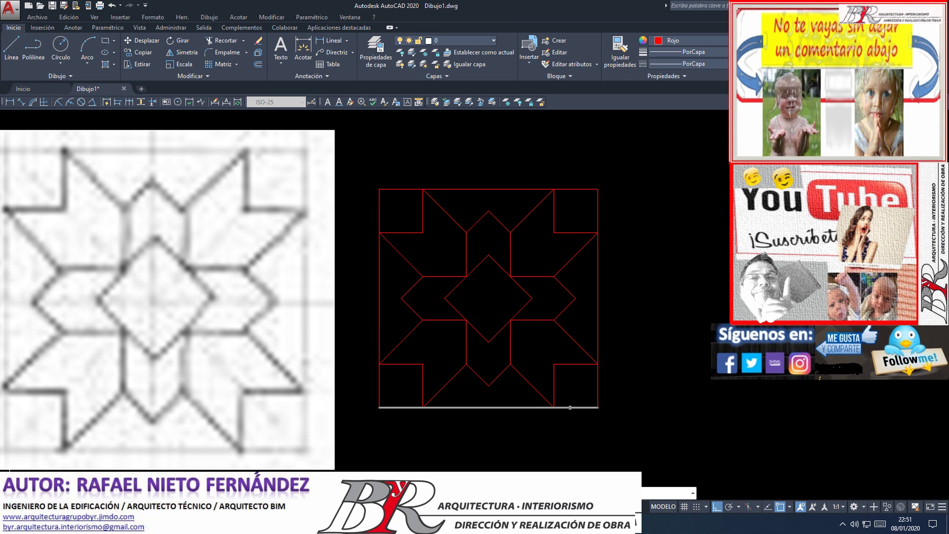
- Match the bottom line's properties onto the square's top and left edges
left_click(569, 407)
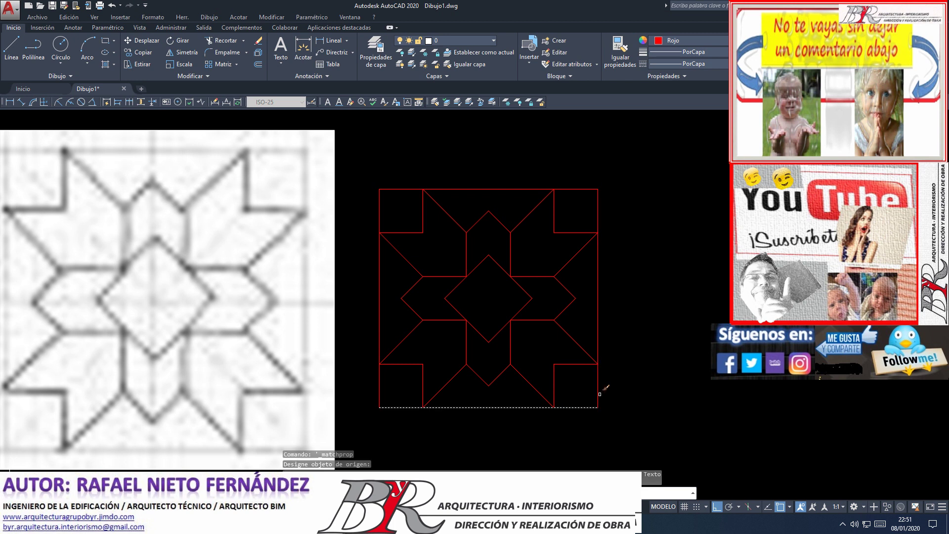
left_click(573, 189)
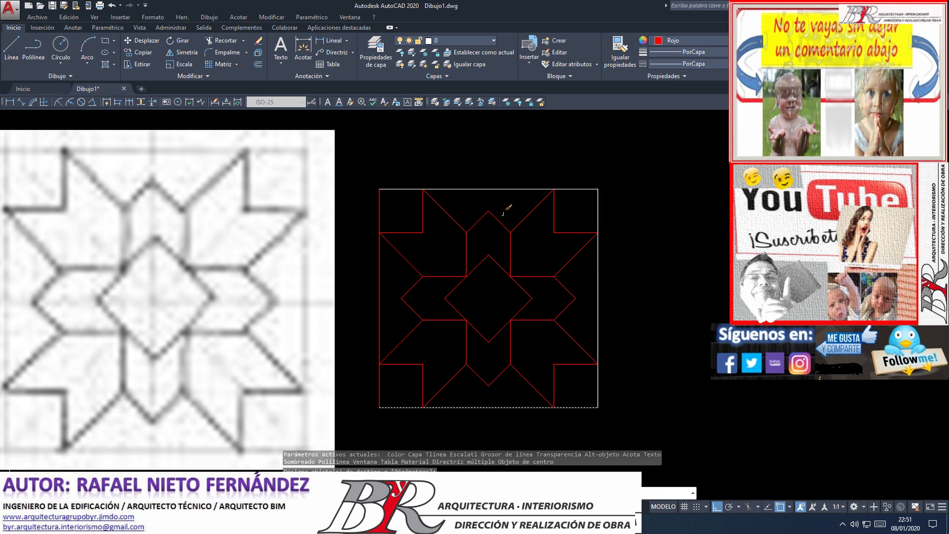
left_click(380, 218)
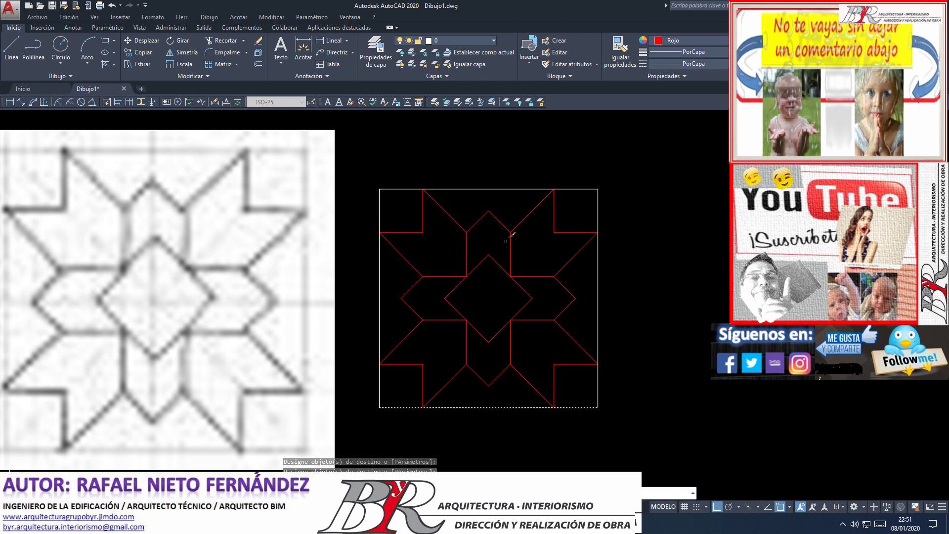
key("Return")
scroll(499, 267, "down", 4)
scroll(461, 258, "up", 2)
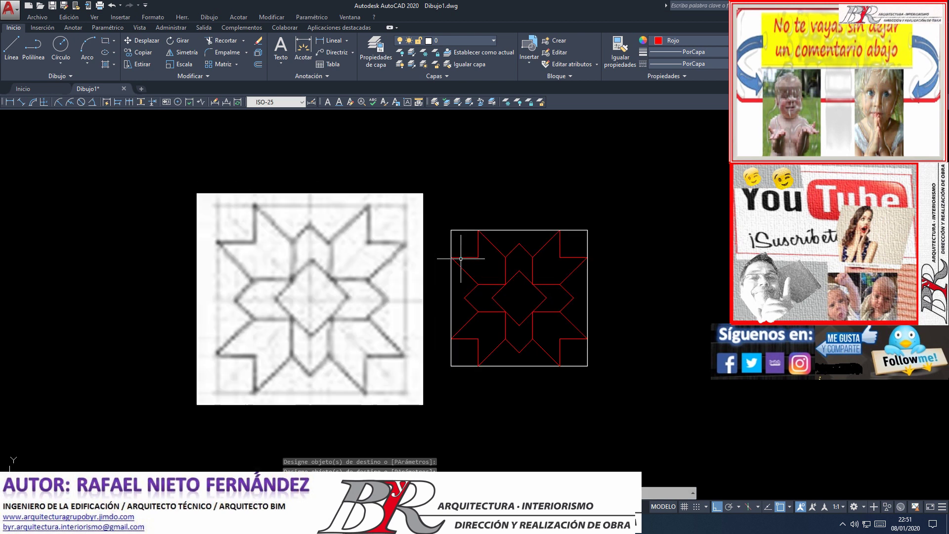
scroll(475, 300, "up", 2)
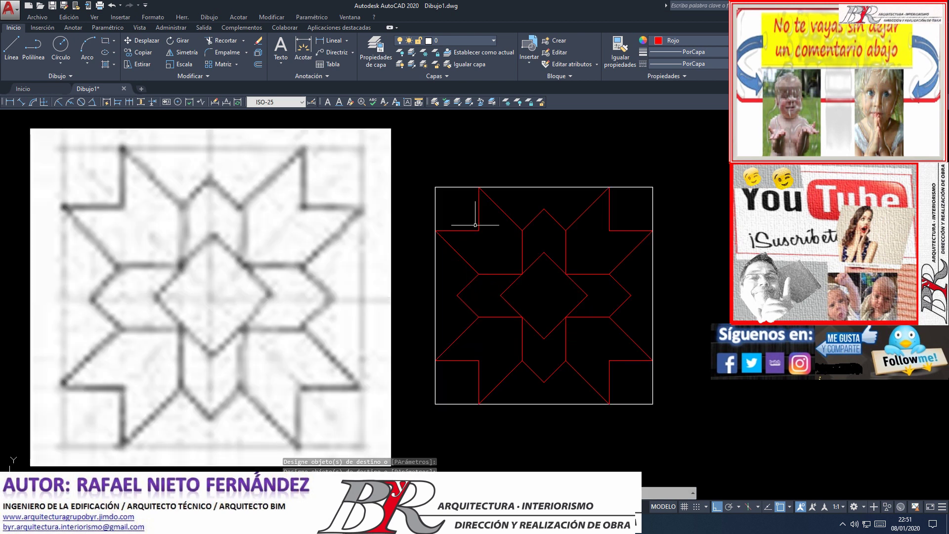
- Select all four border edges and set their colour to Azul (blue)
left_click(453, 200)
left_click(431, 184)
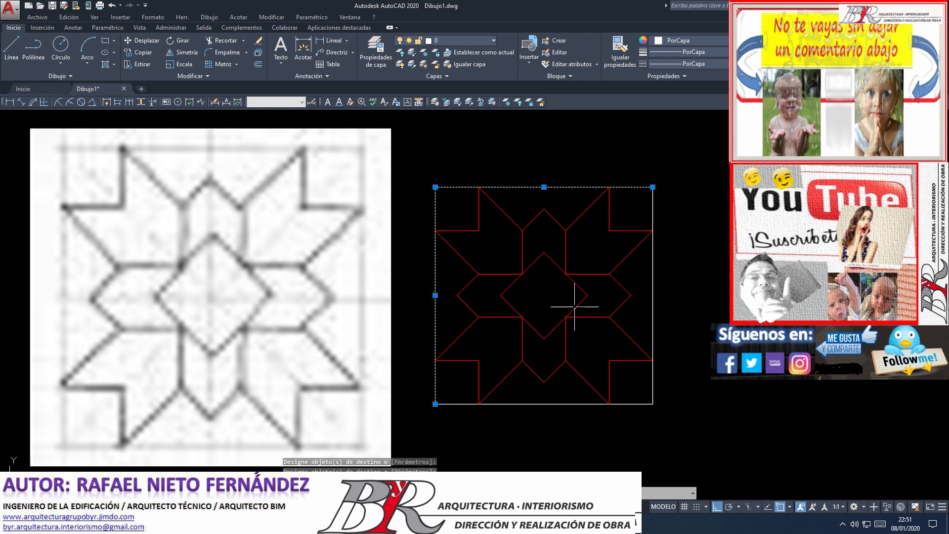
left_click(662, 410)
left_click(646, 394)
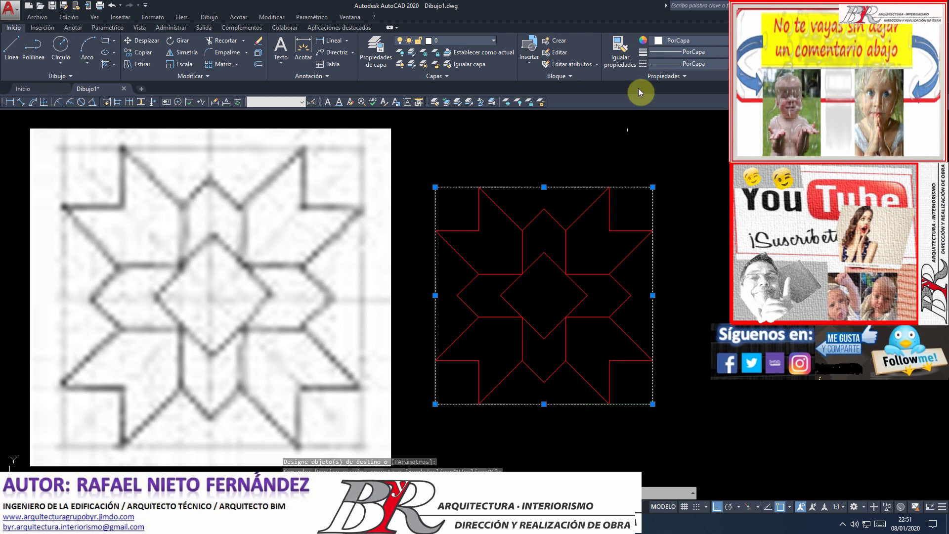
left_click(725, 41)
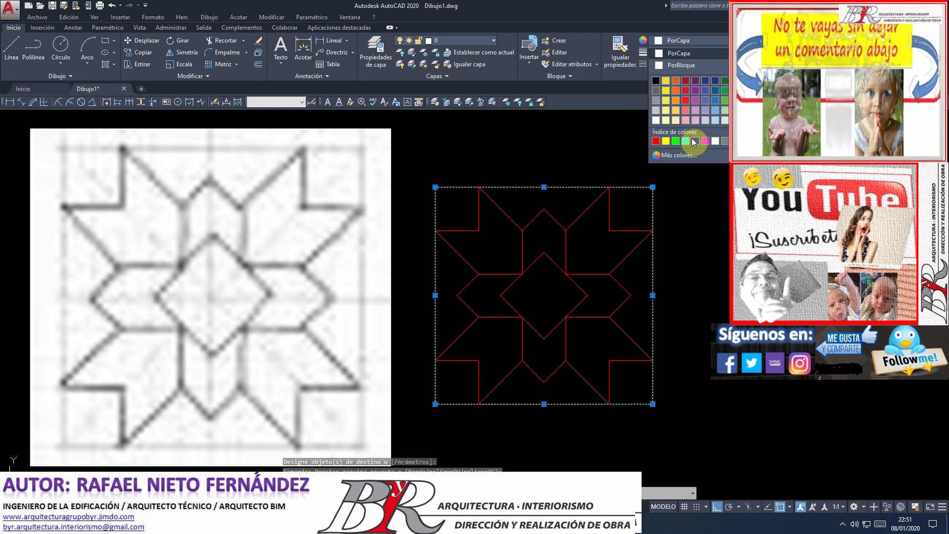
left_click(696, 143)
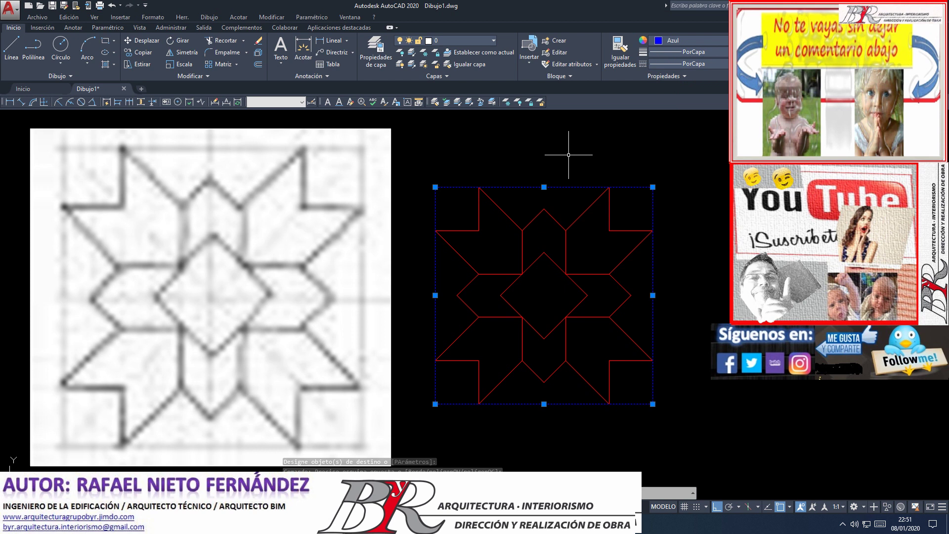
- Draw vertical and horizontal axis lines between opposite edge midpoints of the square
left_click(11, 48)
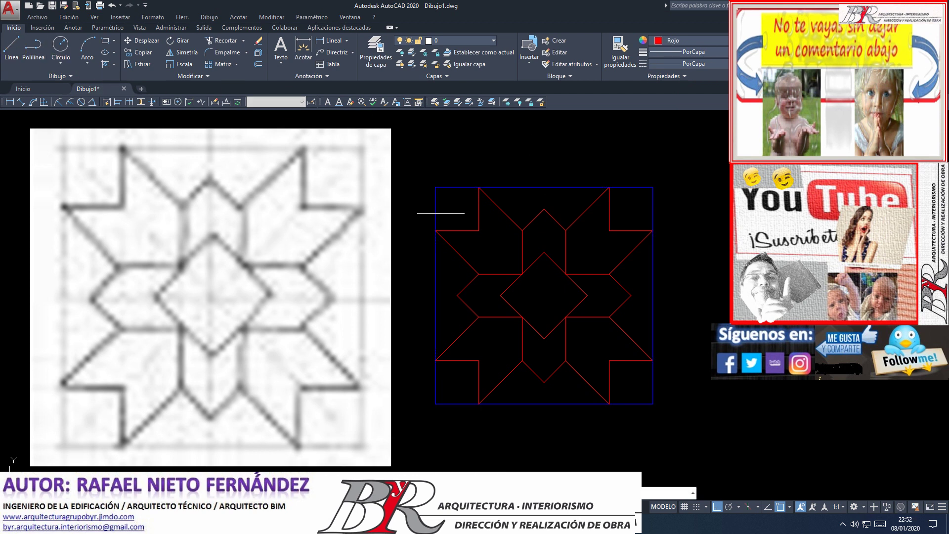
left_click(543, 187)
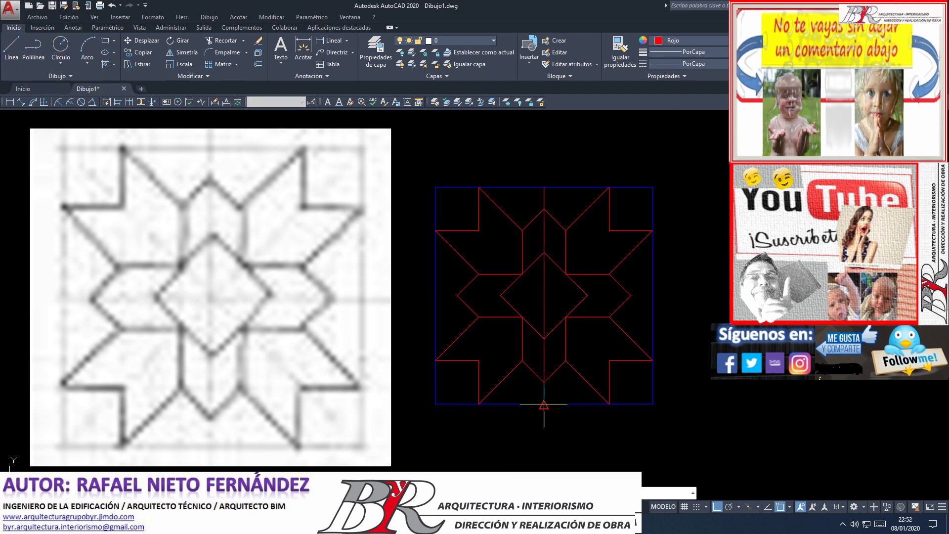
left_click(543, 404)
key("Return")
key("Return")
left_click(435, 296)
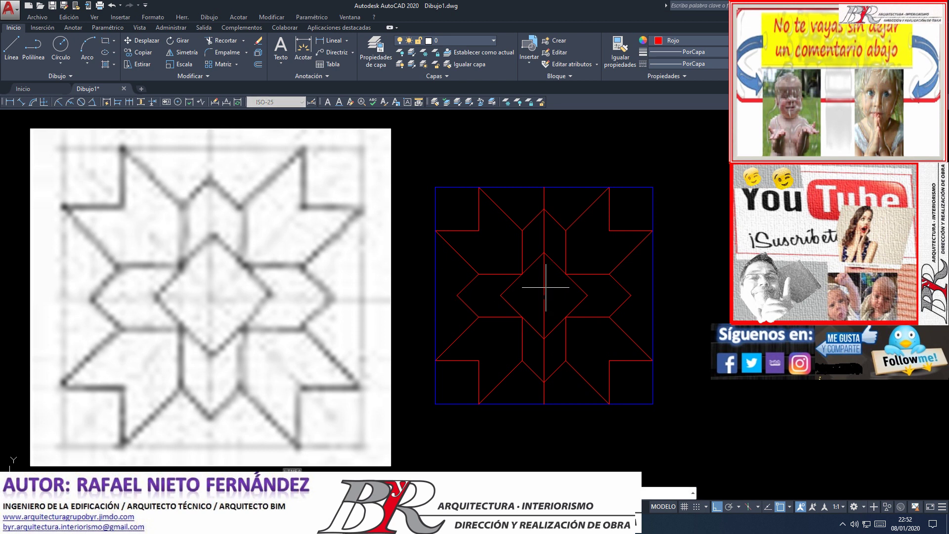
left_click(652, 295)
key("Return")
key("Return")
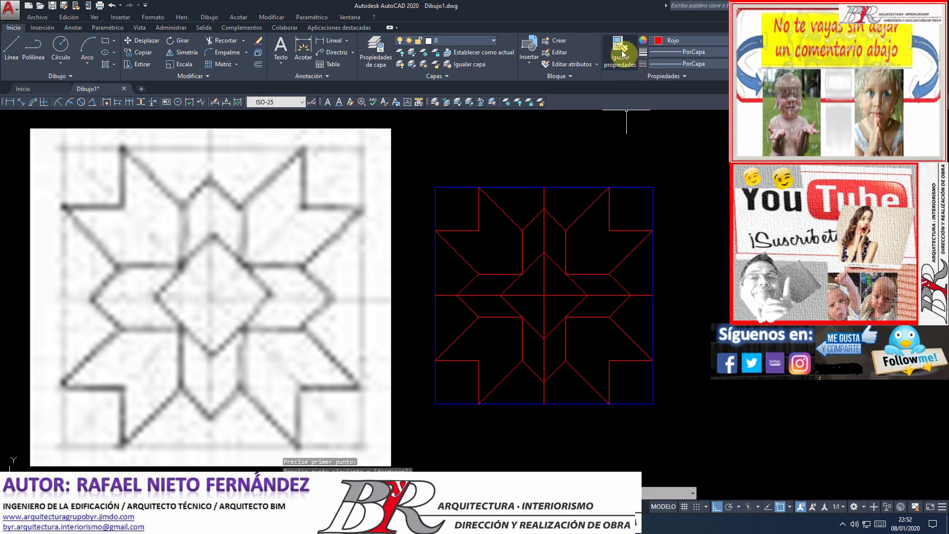
- Match the blue border's properties onto both axis lines
left_click(654, 270)
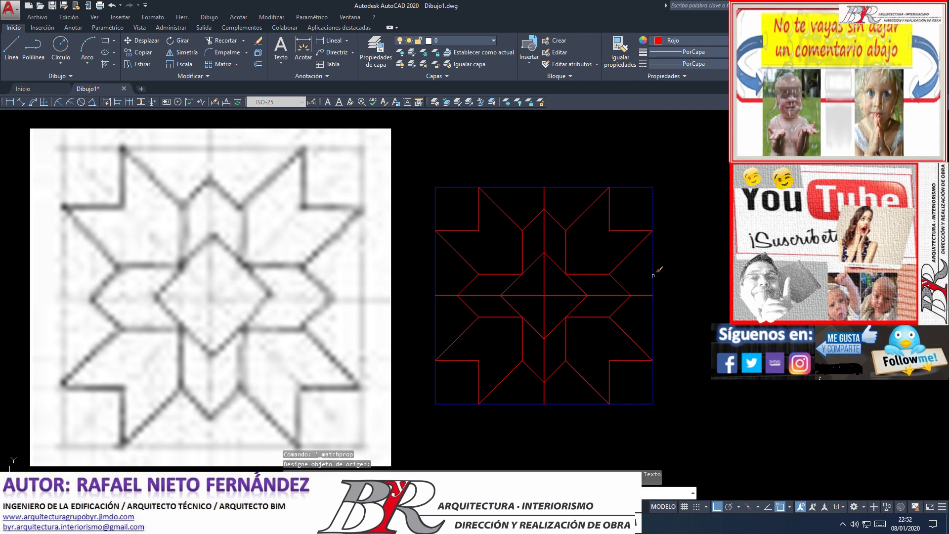
left_click(550, 304)
scroll(540, 303, "down", 3)
scroll(526, 275, "up", 3)
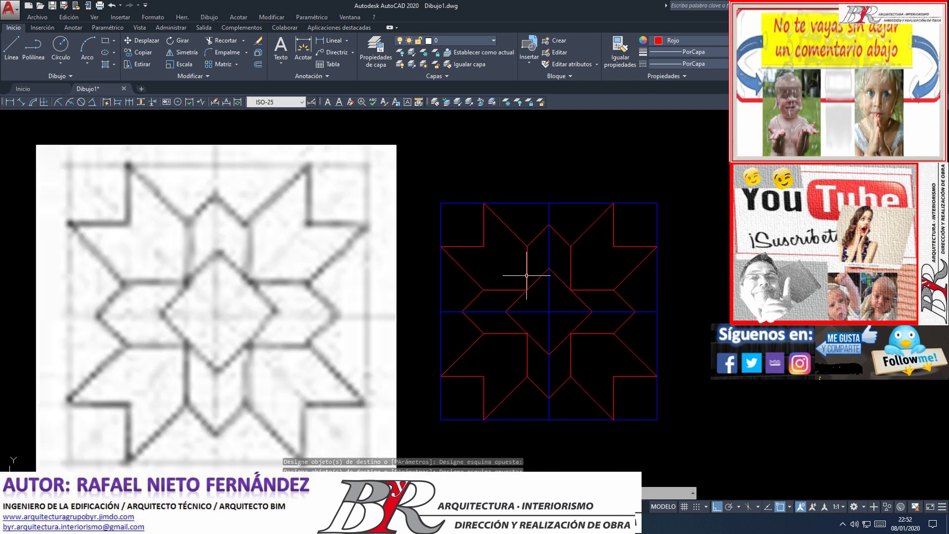
scroll(538, 285, "down", 2)
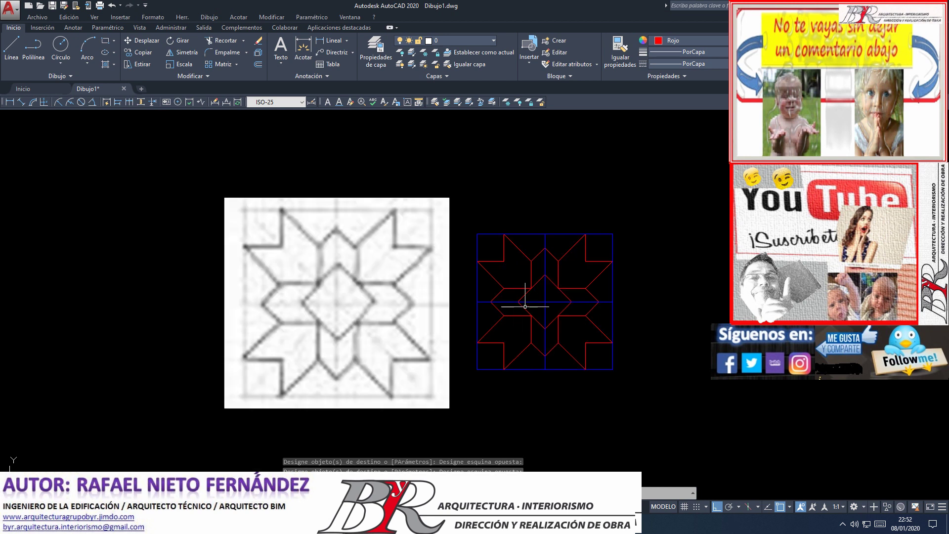
scroll(525, 307, "up", 2)
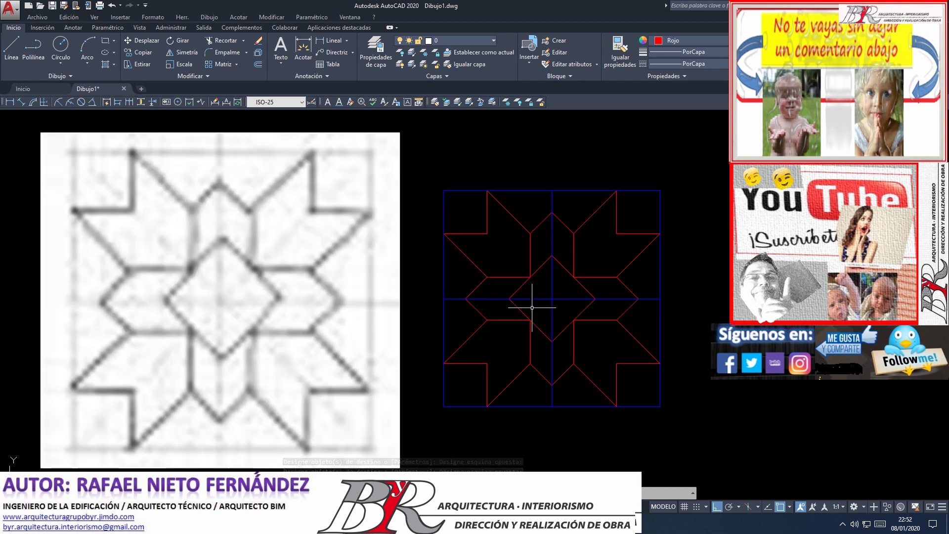